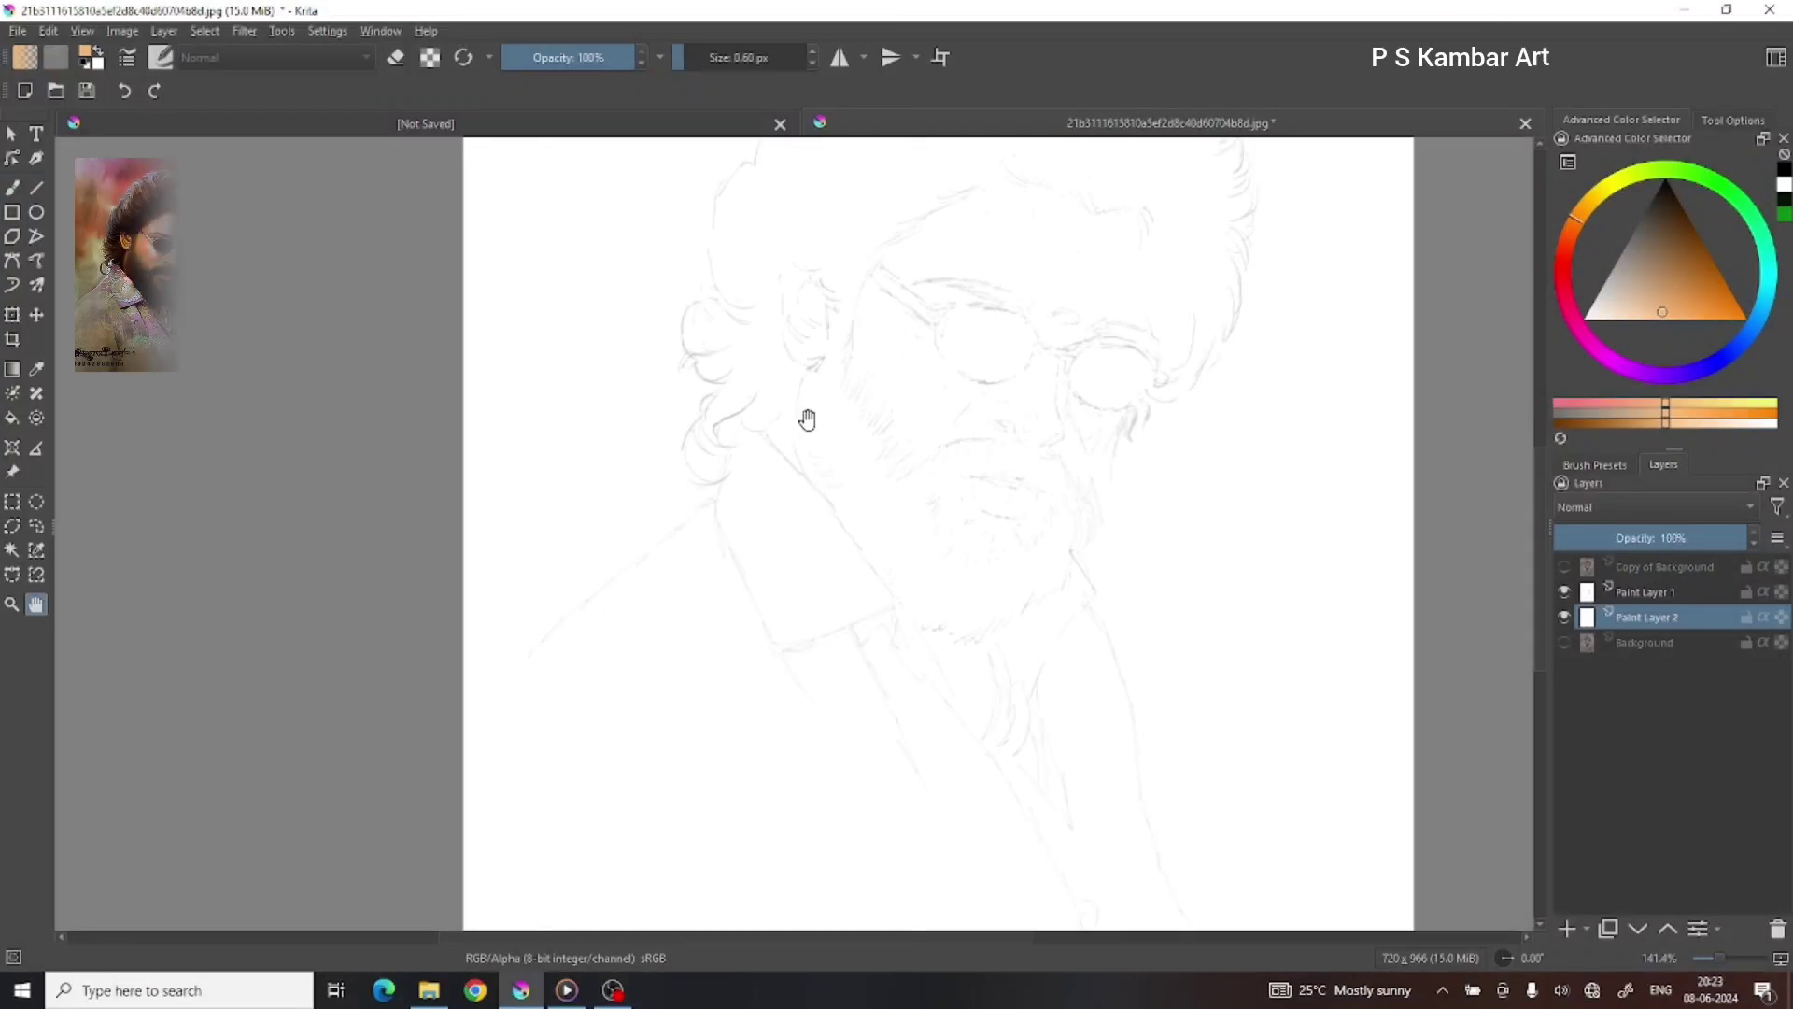
Step: Paint a peach forehead base, then darker peach along the left cheek and temple with Wet Bristles Rough
mouse_move(804, 411)
left_mouse_down()
mouse_move(985, 474)
mouse_move(812, 681)
mouse_move(1012, 405)
mouse_move(997, 629)
mouse_move(1016, 715)
left_mouse_up()
left_click(1594, 464)
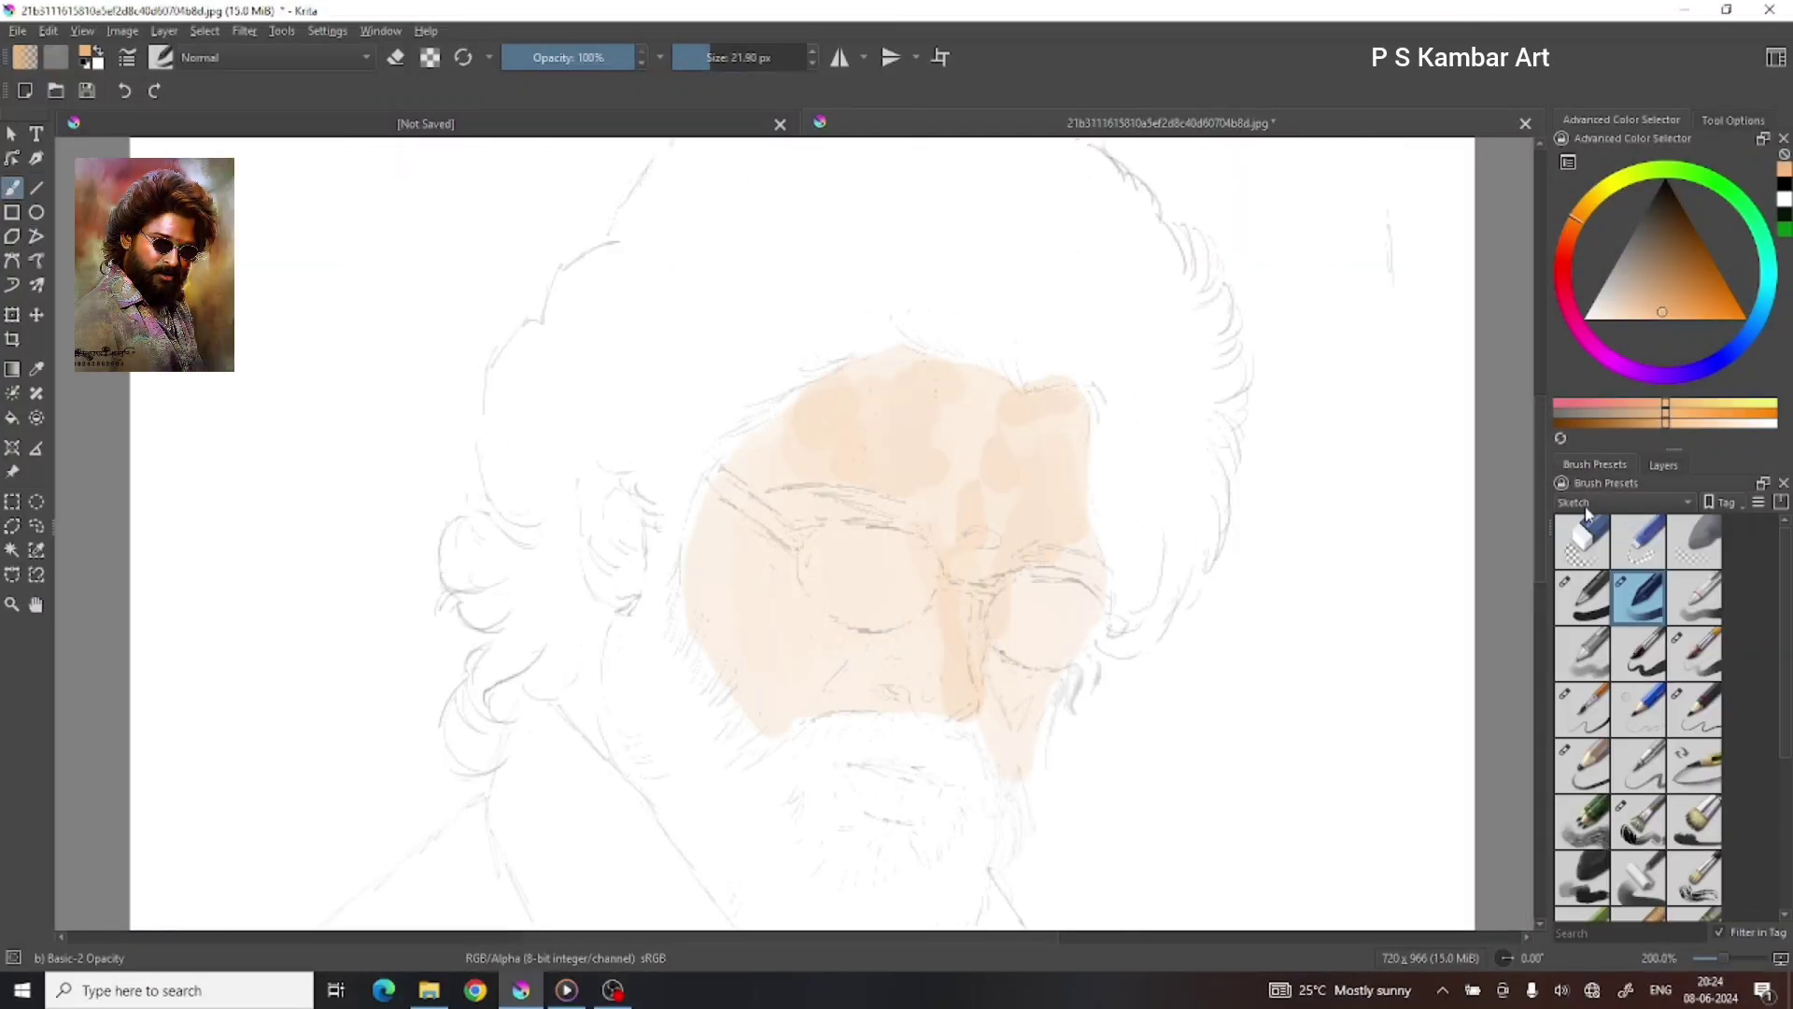
left_click(1696, 710)
left_click(1682, 297)
mouse_move(724, 500)
left_mouse_down()
mouse_move(700, 533)
mouse_move(748, 704)
mouse_move(764, 490)
mouse_move(745, 693)
mouse_move(766, 719)
left_mouse_up()
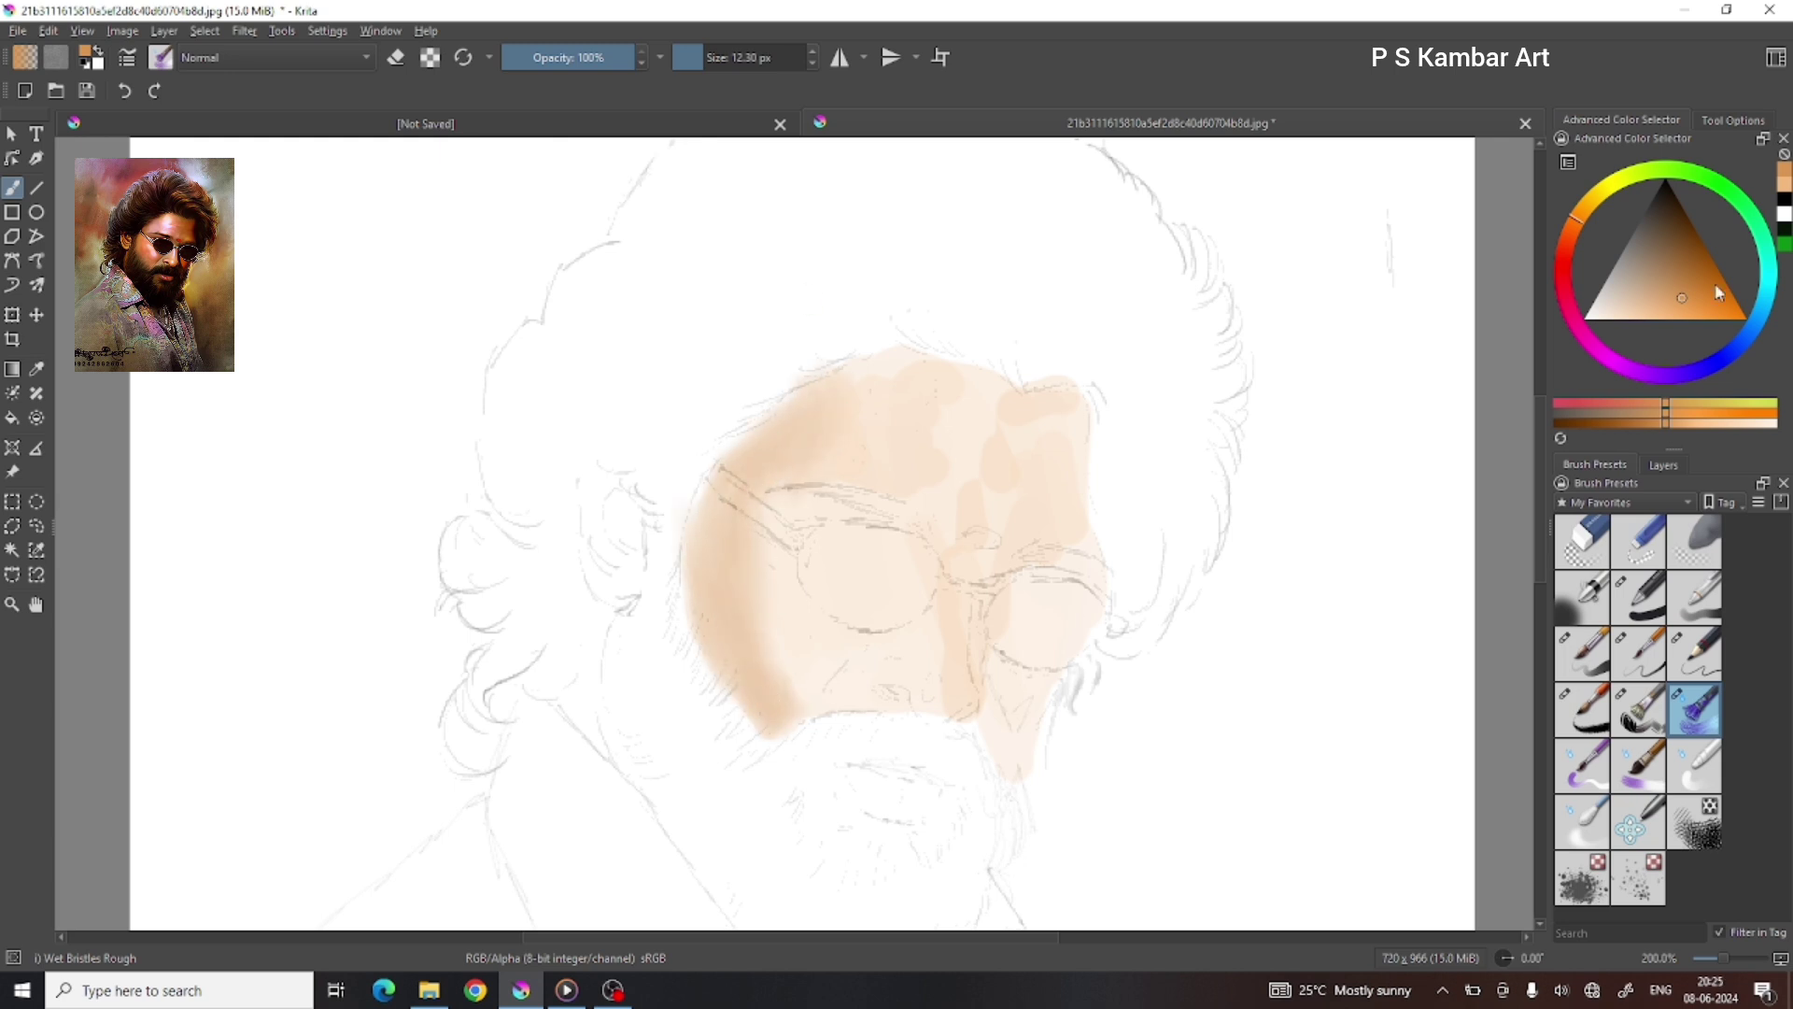
Step: Add pink blush on the left cheek, above the left lens, and over the forehead and right temple
left_click(1562, 248)
left_click(1663, 309)
mouse_move(741, 588)
left_mouse_down()
mouse_move(831, 665)
mouse_move(784, 652)
left_mouse_up()
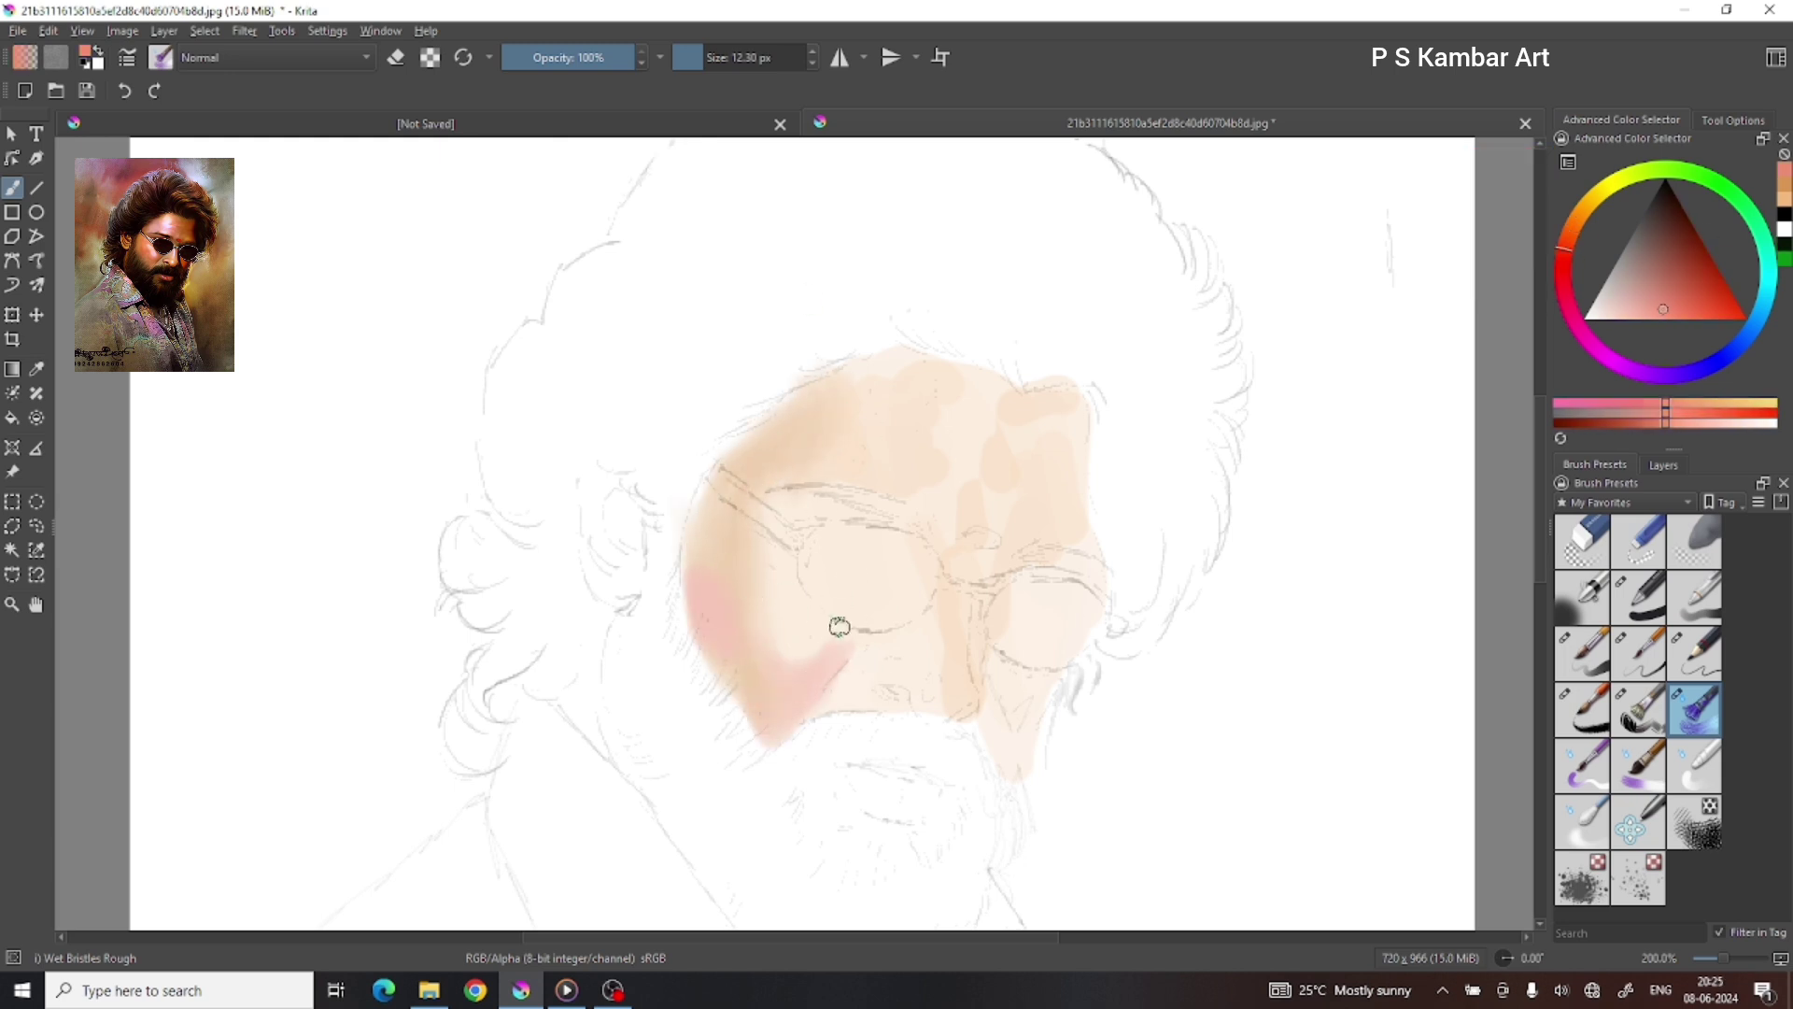
mouse_move(831, 500)
left_mouse_down()
mouse_move(760, 495)
mouse_move(794, 561)
left_mouse_up()
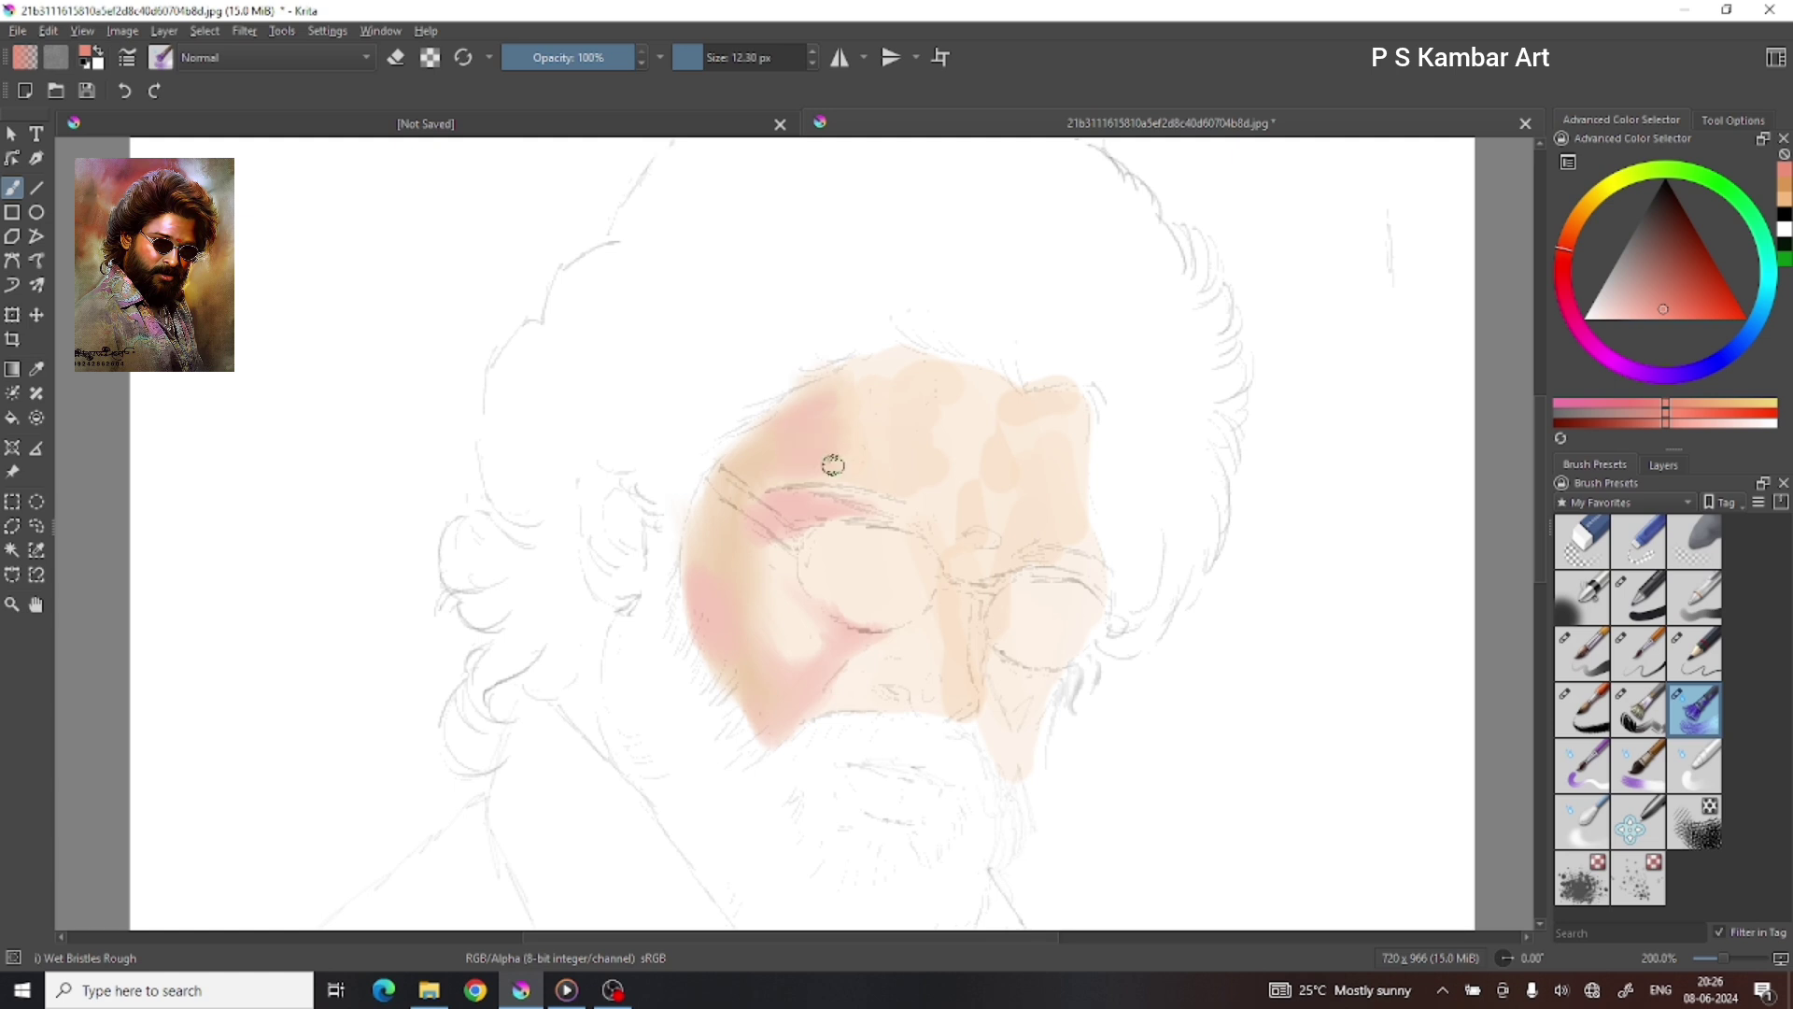
mouse_move(1074, 435)
left_mouse_down()
mouse_move(1021, 401)
mouse_move(1017, 532)
mouse_move(968, 439)
mouse_move(971, 494)
mouse_move(1040, 488)
mouse_move(996, 422)
left_mouse_up()
Step: Try red and orange tones, then paint near-white cream highlights on the forehead
left_click(1713, 305)
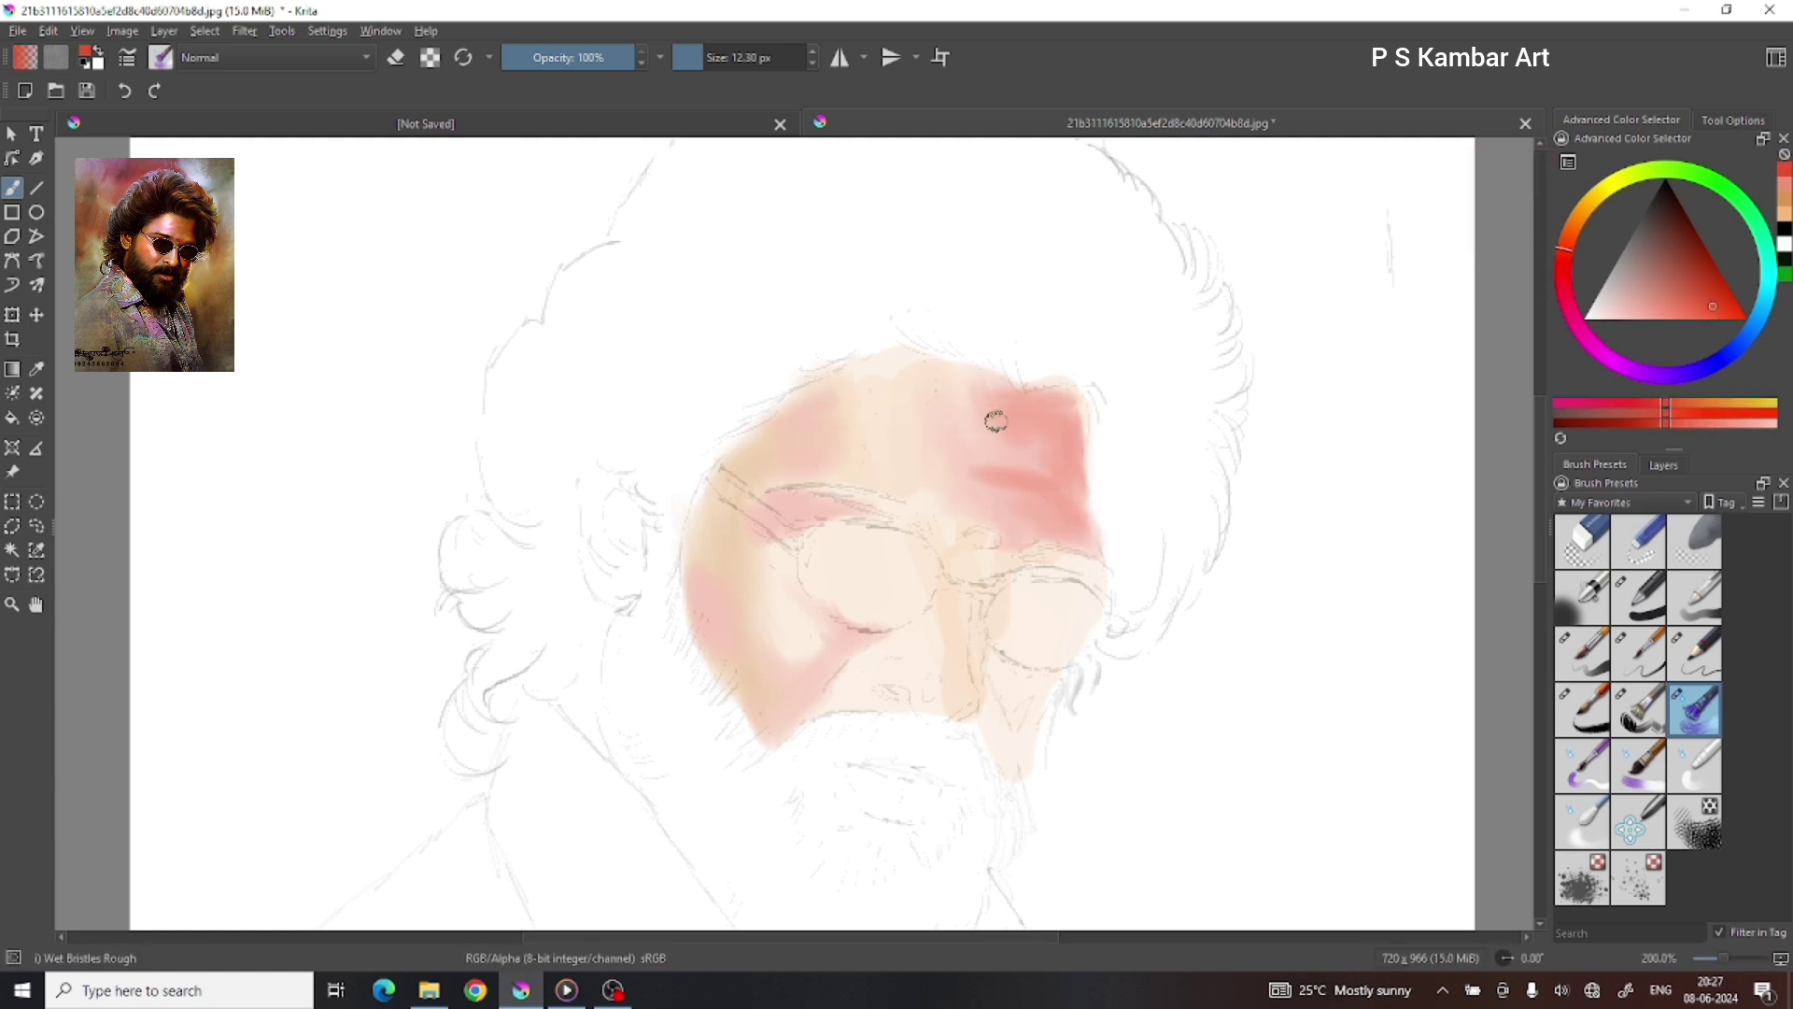
left_click(1571, 229)
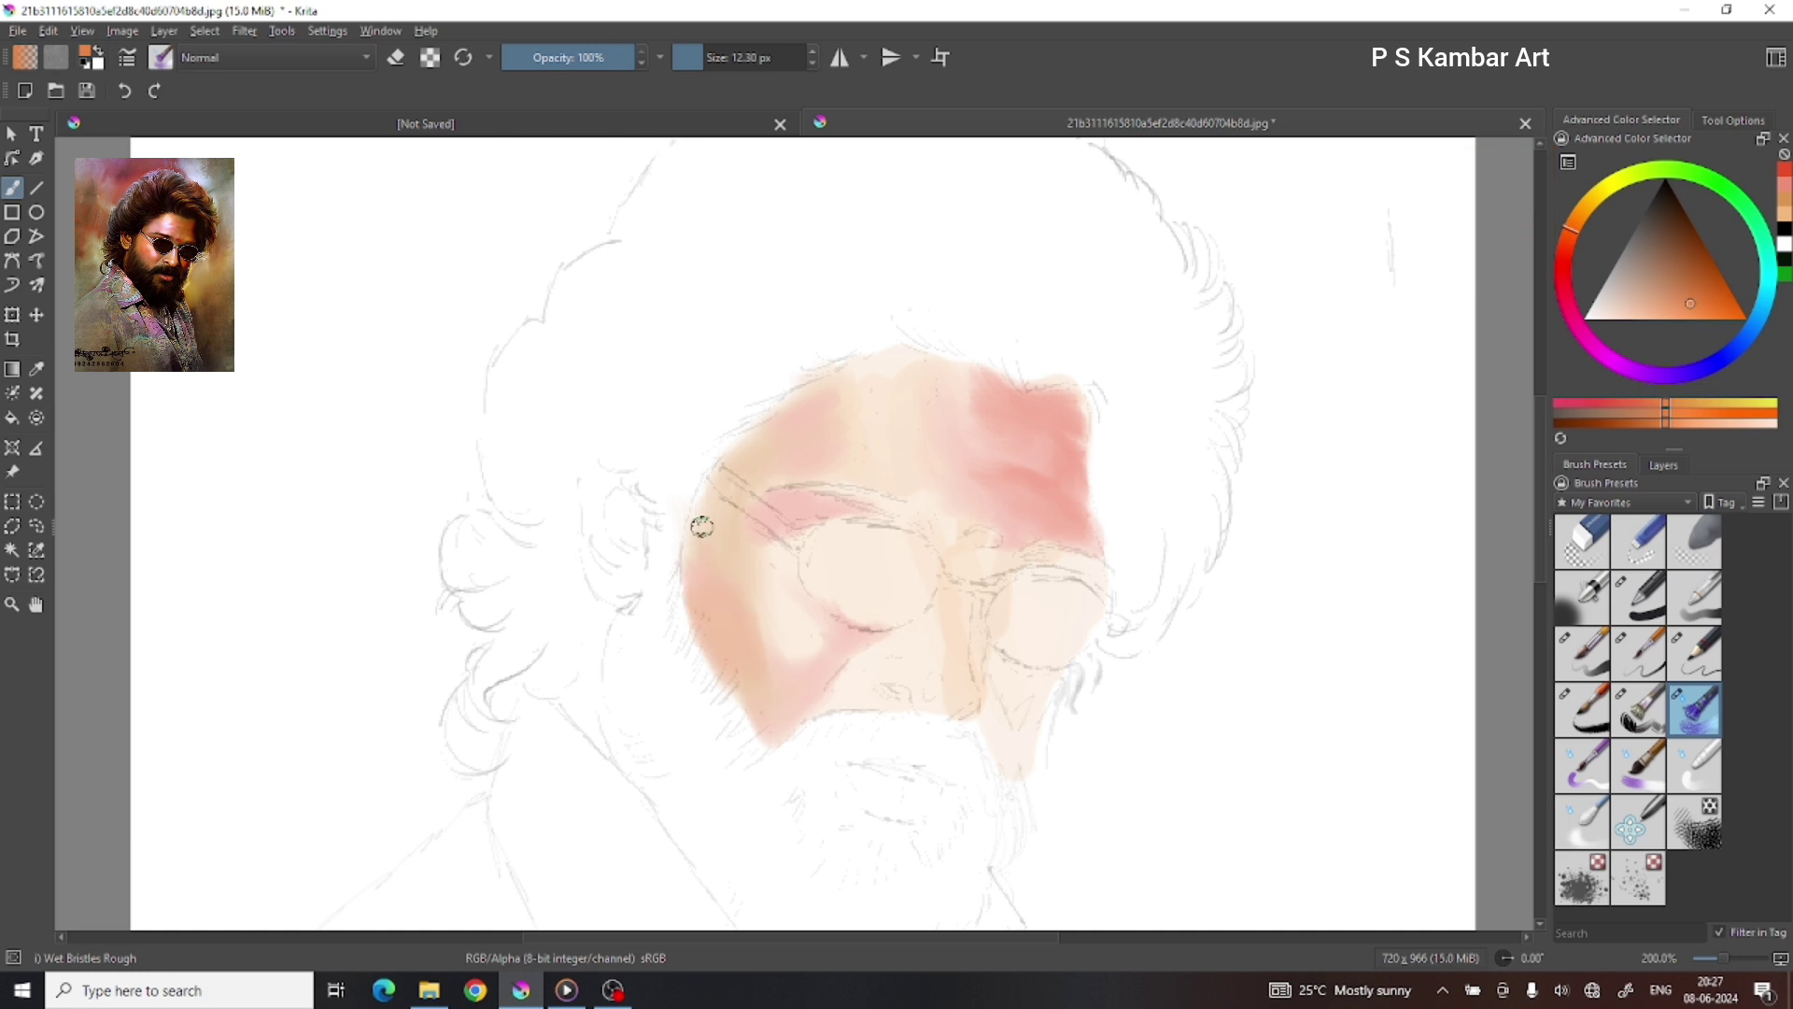
left_click(981, 611, "ctrl")
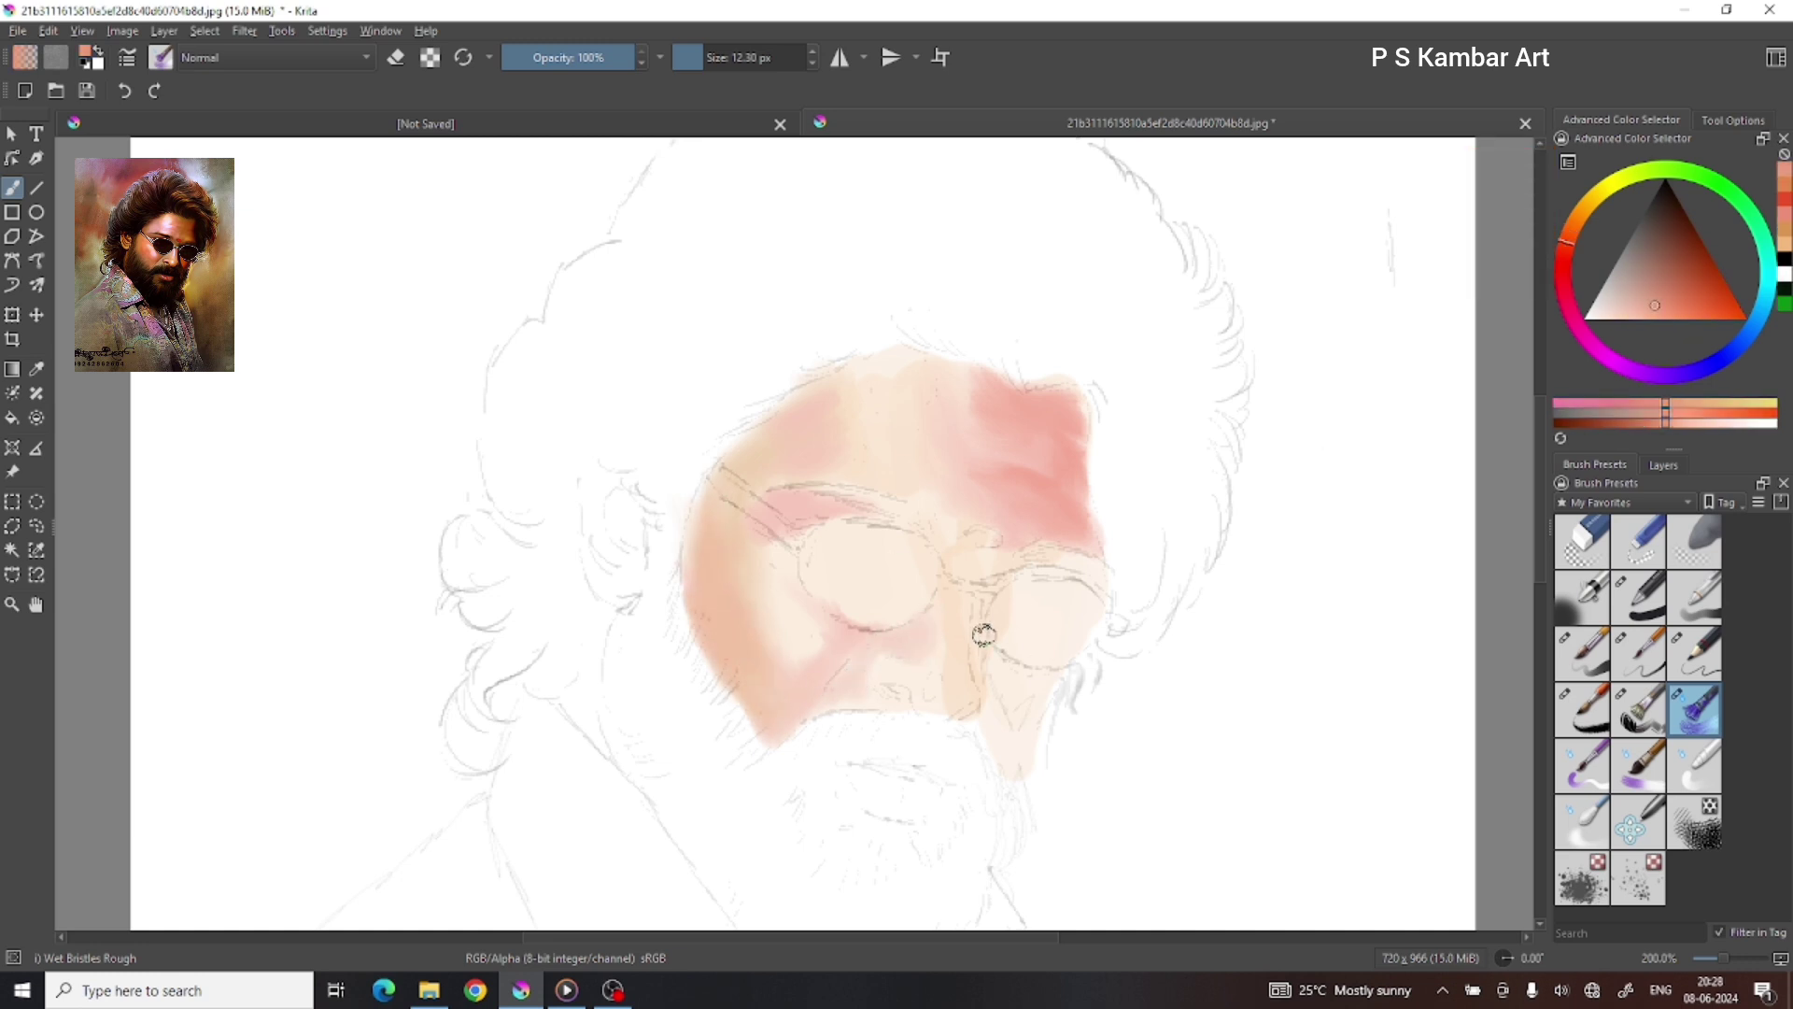
left_click(861, 401, "ctrl")
left_click_drag(860, 401, 855, 476)
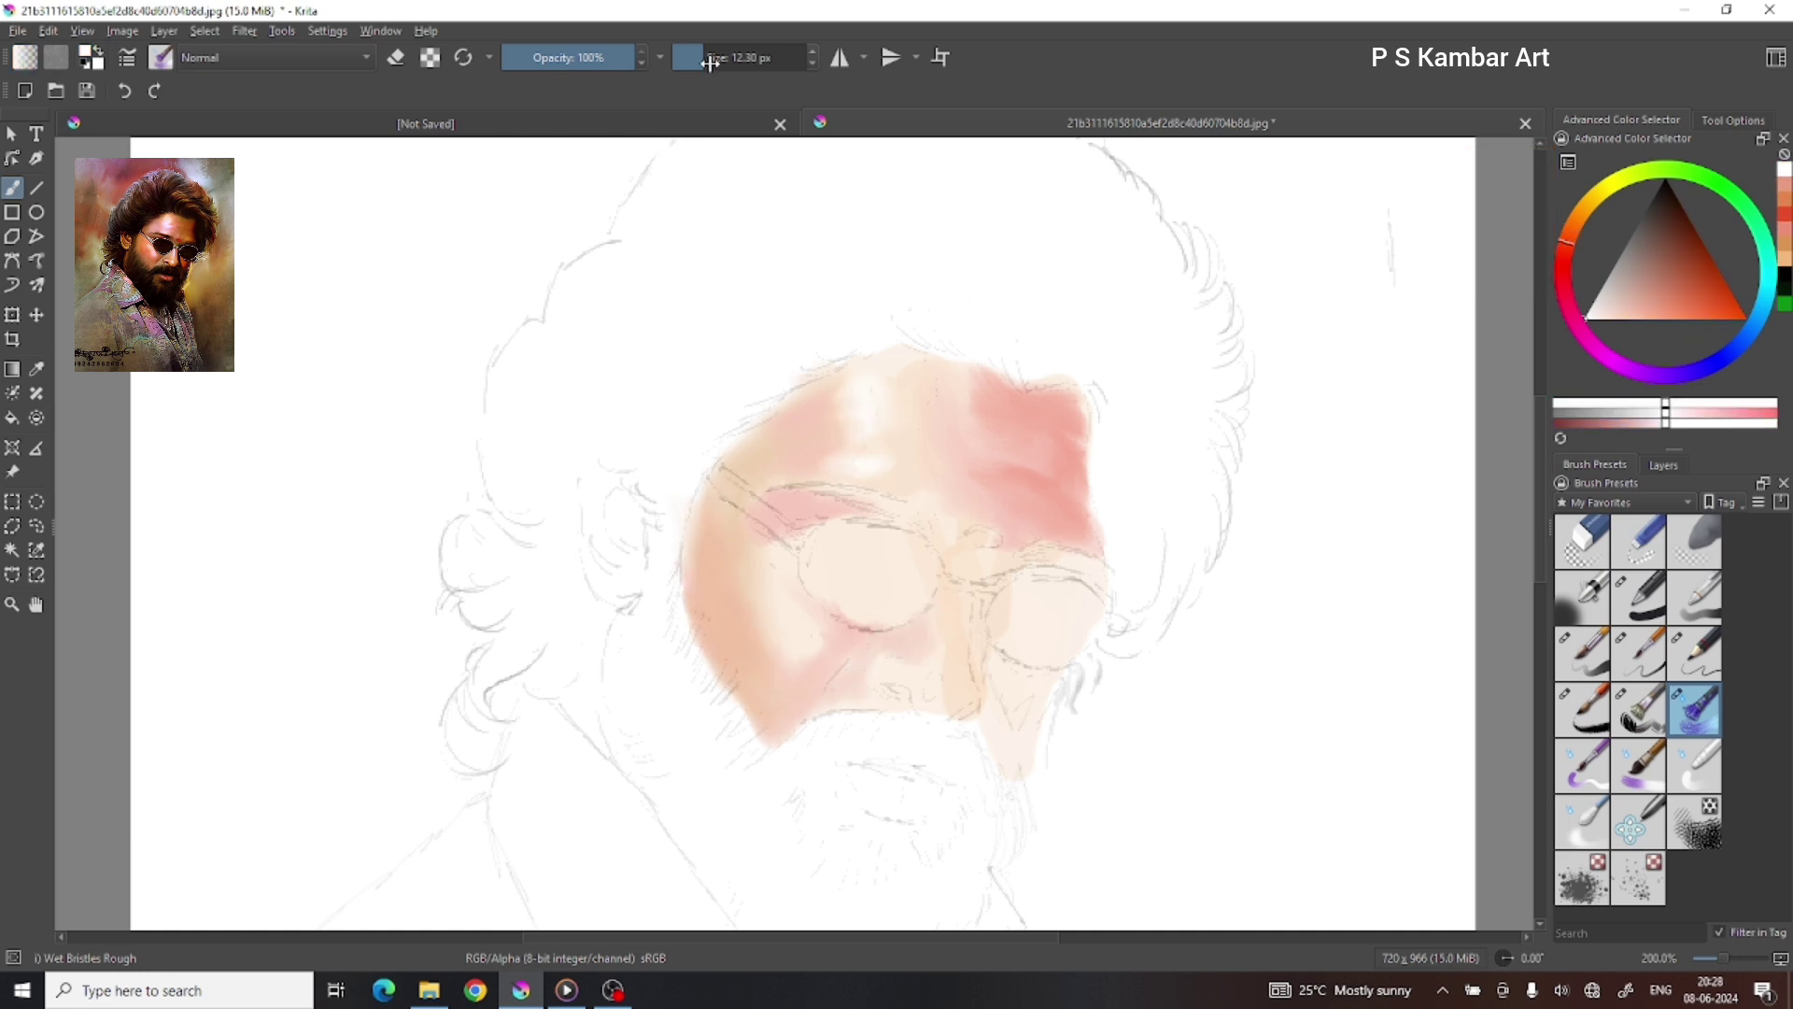
Step: Shade red below the right lens and add fine near-black strokes beside the nose
left_click(1719, 303)
mouse_move(999, 691)
left_mouse_down()
mouse_move(1036, 719)
mouse_move(1056, 701)
mouse_move(1023, 748)
left_mouse_up()
left_click_drag(1025, 349, 800, 345, "shift")
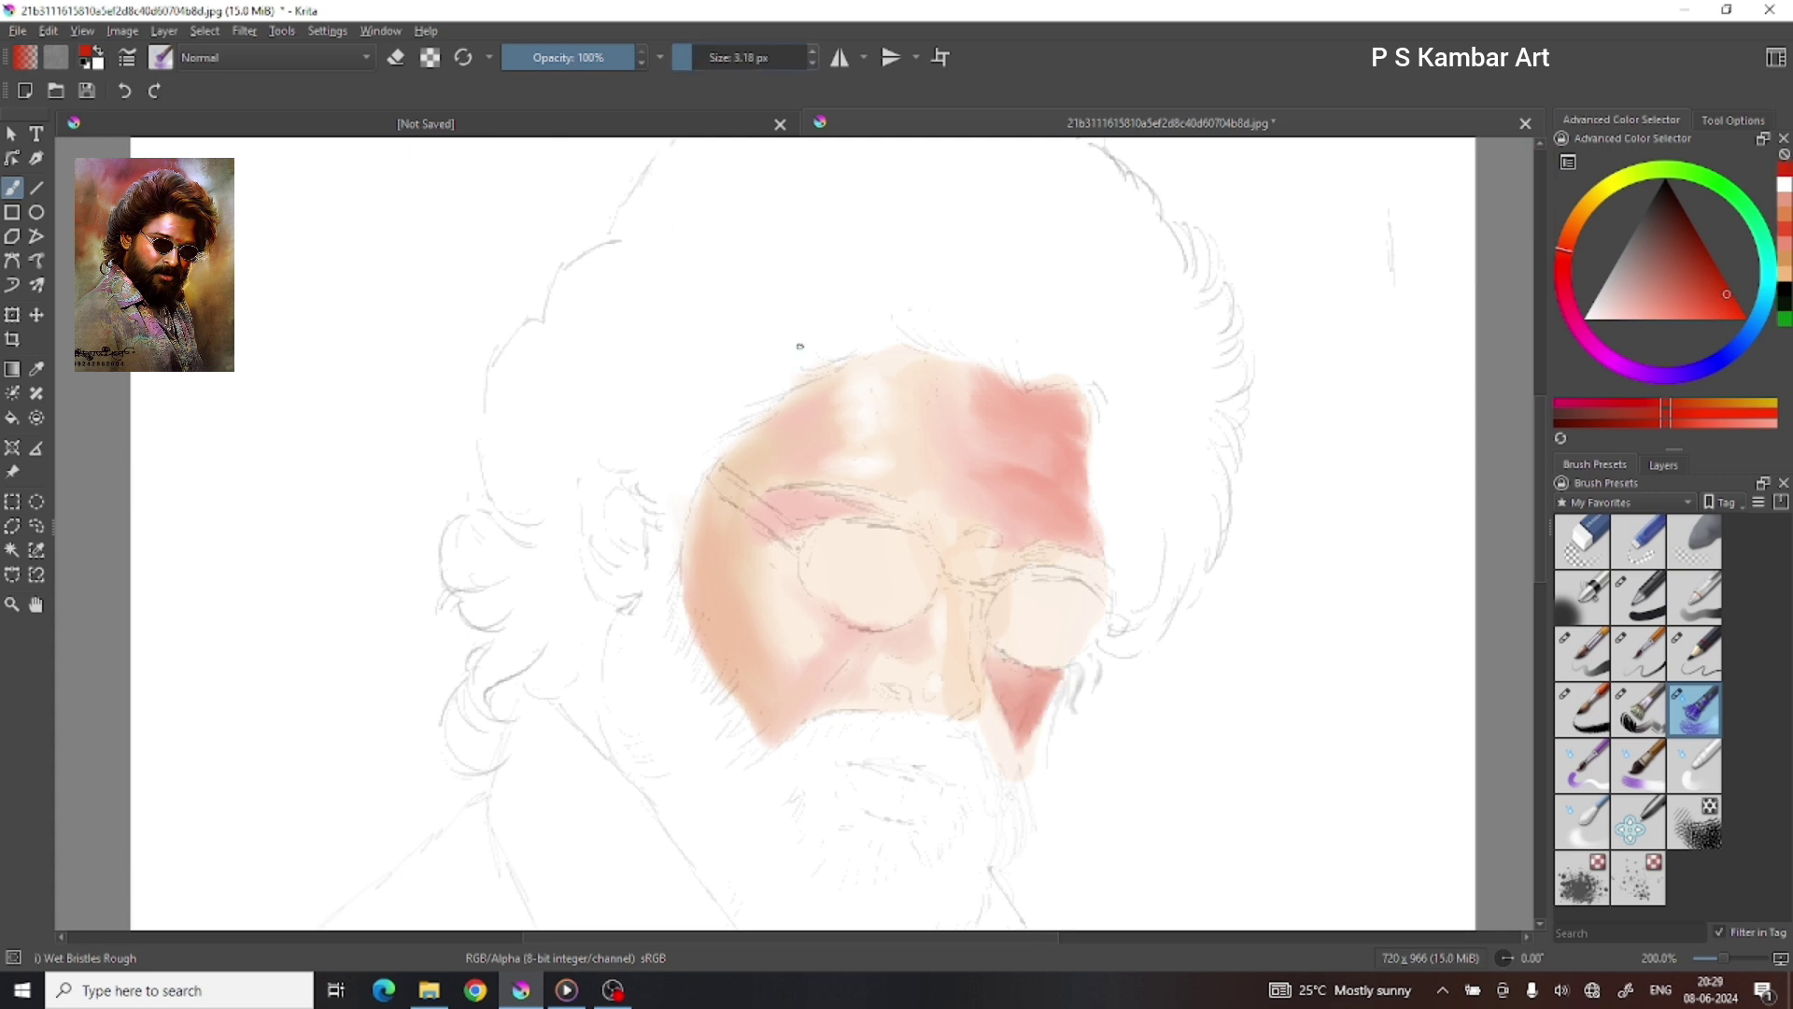
left_click(1695, 210)
mouse_move(1023, 691)
left_mouse_down()
mouse_move(1046, 738)
mouse_move(1056, 696)
left_mouse_up()
left_click(1671, 201)
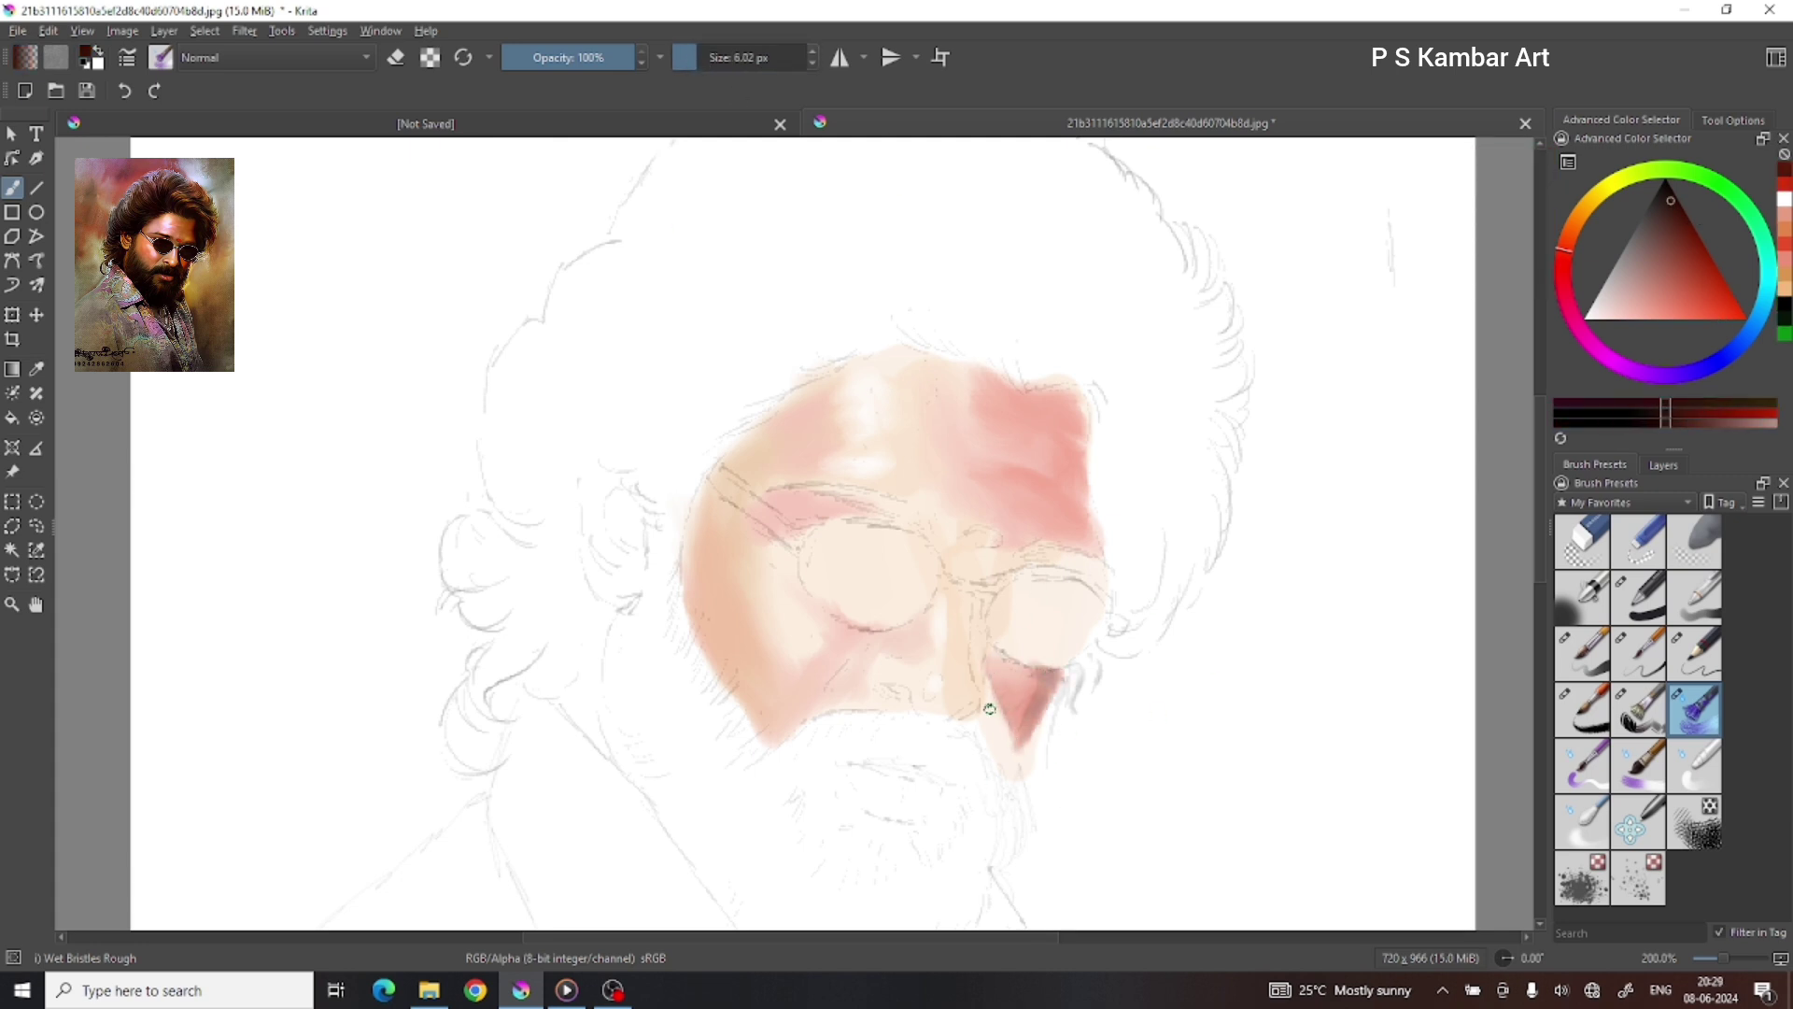
left_click_drag(976, 643, 979, 671)
left_click(1639, 710)
Step: Extend the dark grey shadow down the side of the nose
left_click_drag(977, 602, 981, 645)
left_click_drag(981, 661, 985, 698)
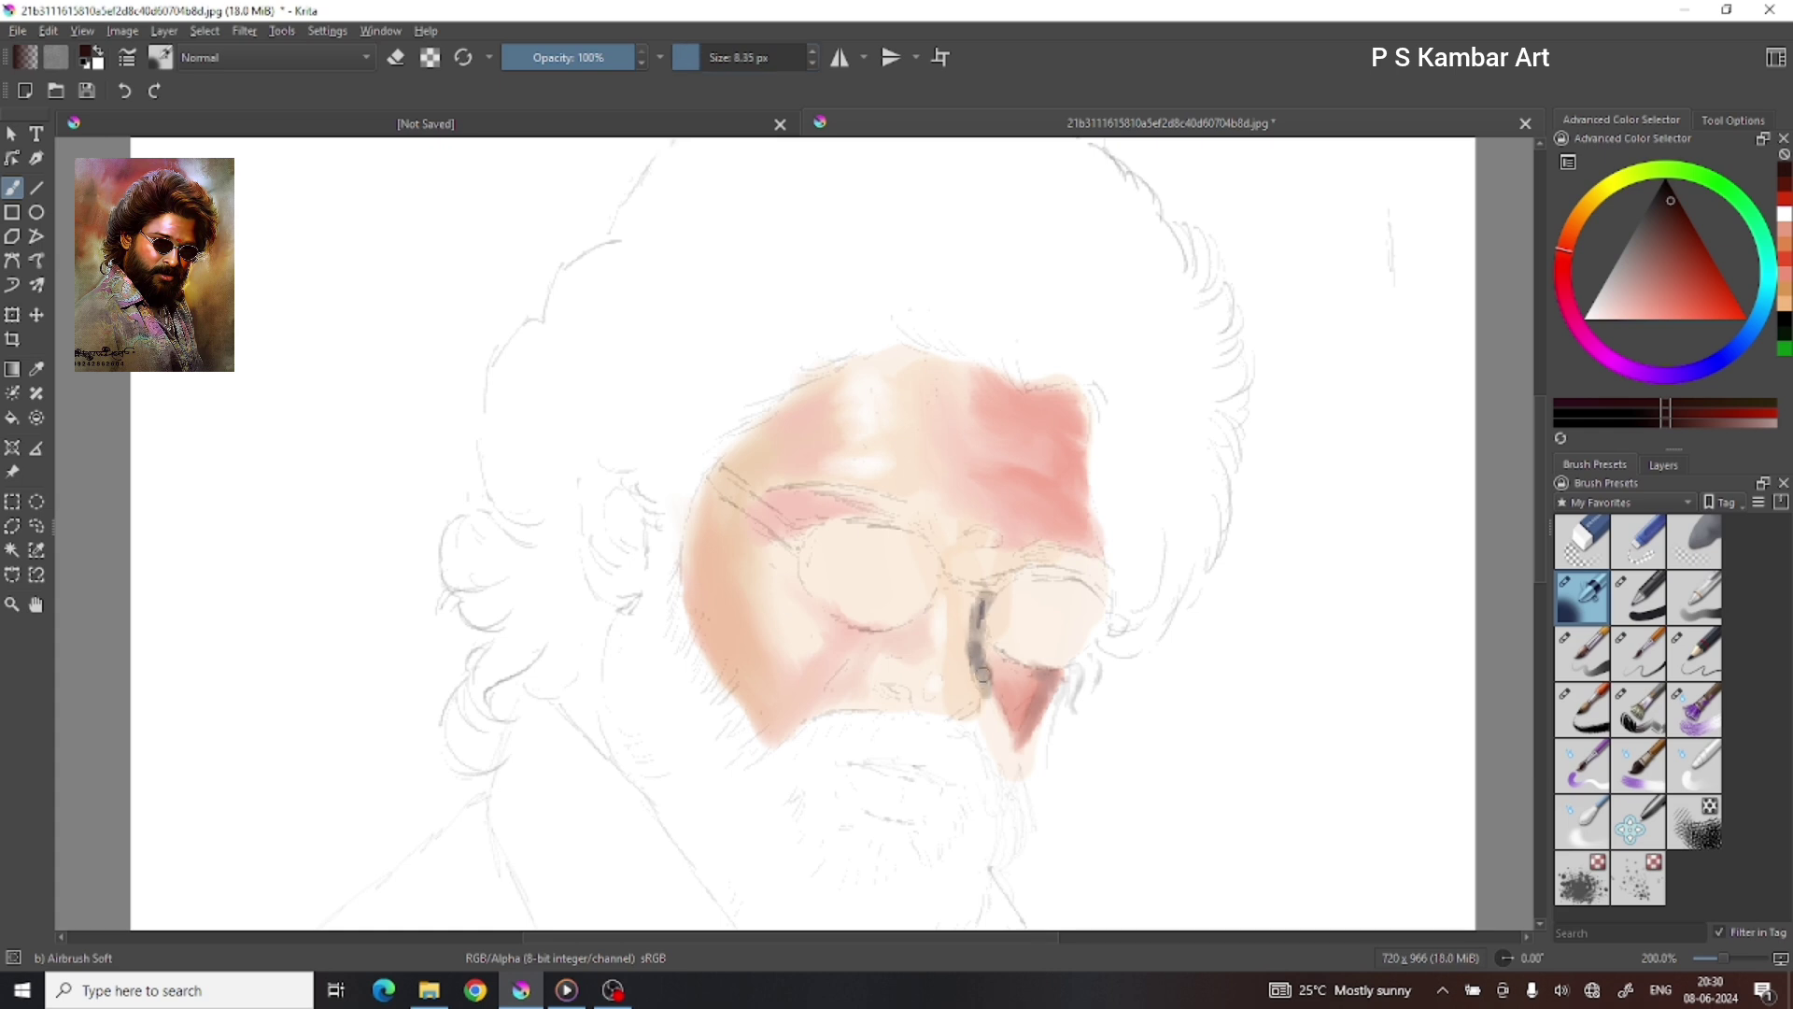
key("bracketright")
key("bracketright")
key("bracketright")
left_click_drag(979, 622, 1004, 743)
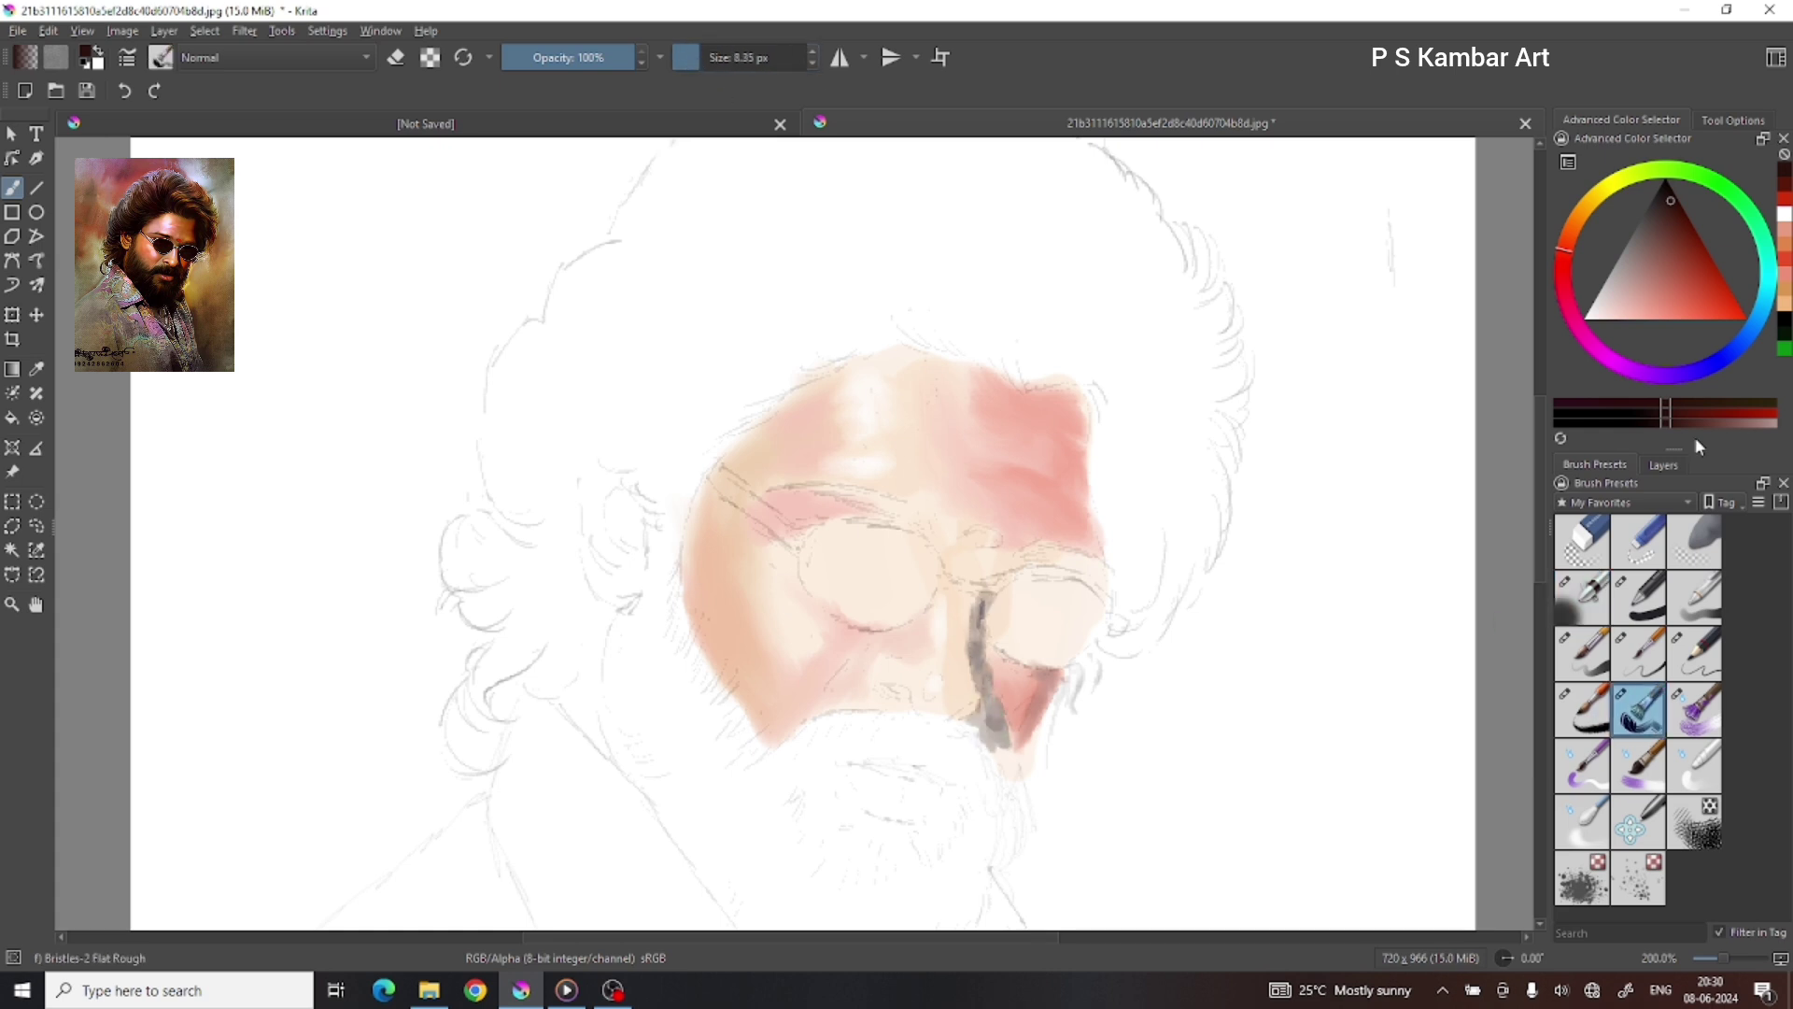
left_click(1663, 465)
left_click(992, 733, "ctrl")
left_click_drag(981, 681, 1013, 794)
left_click_drag(976, 612, 983, 649)
key("minus")
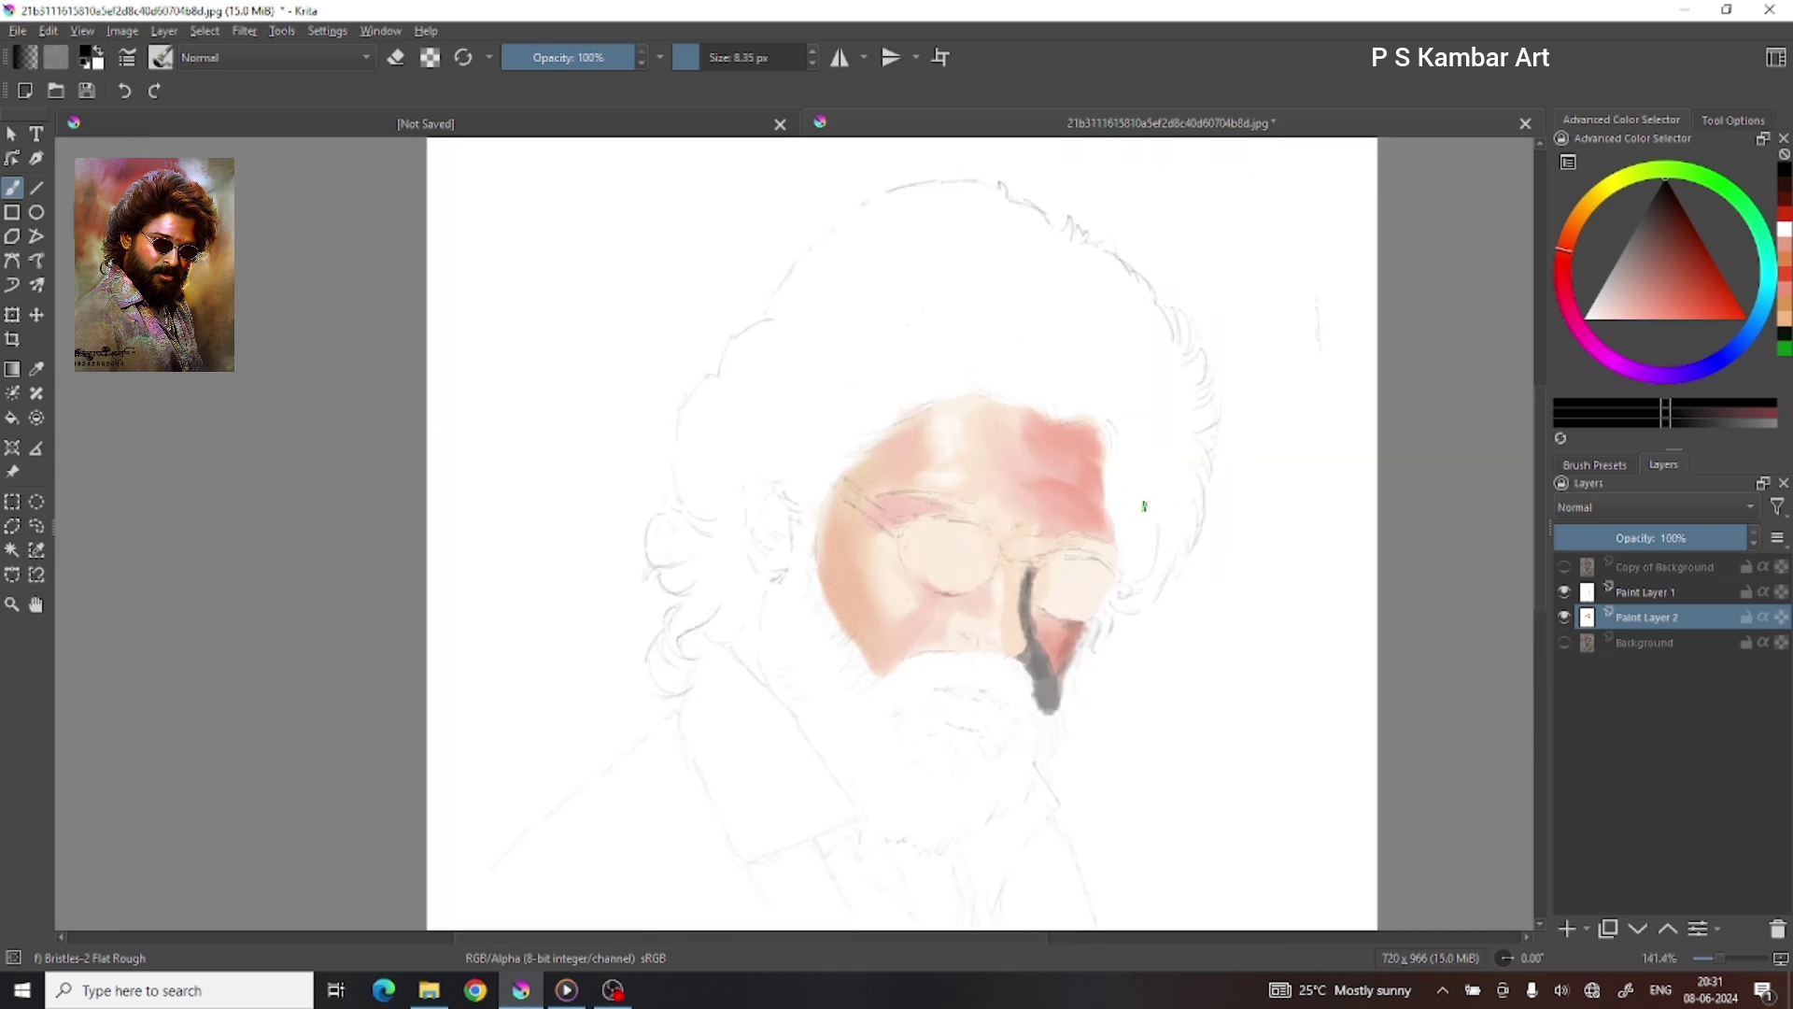
Step: Paint dark right and left eyebrows with the Basic-5 Size Opacity brush
left_click(1595, 465)
left_click(1695, 598)
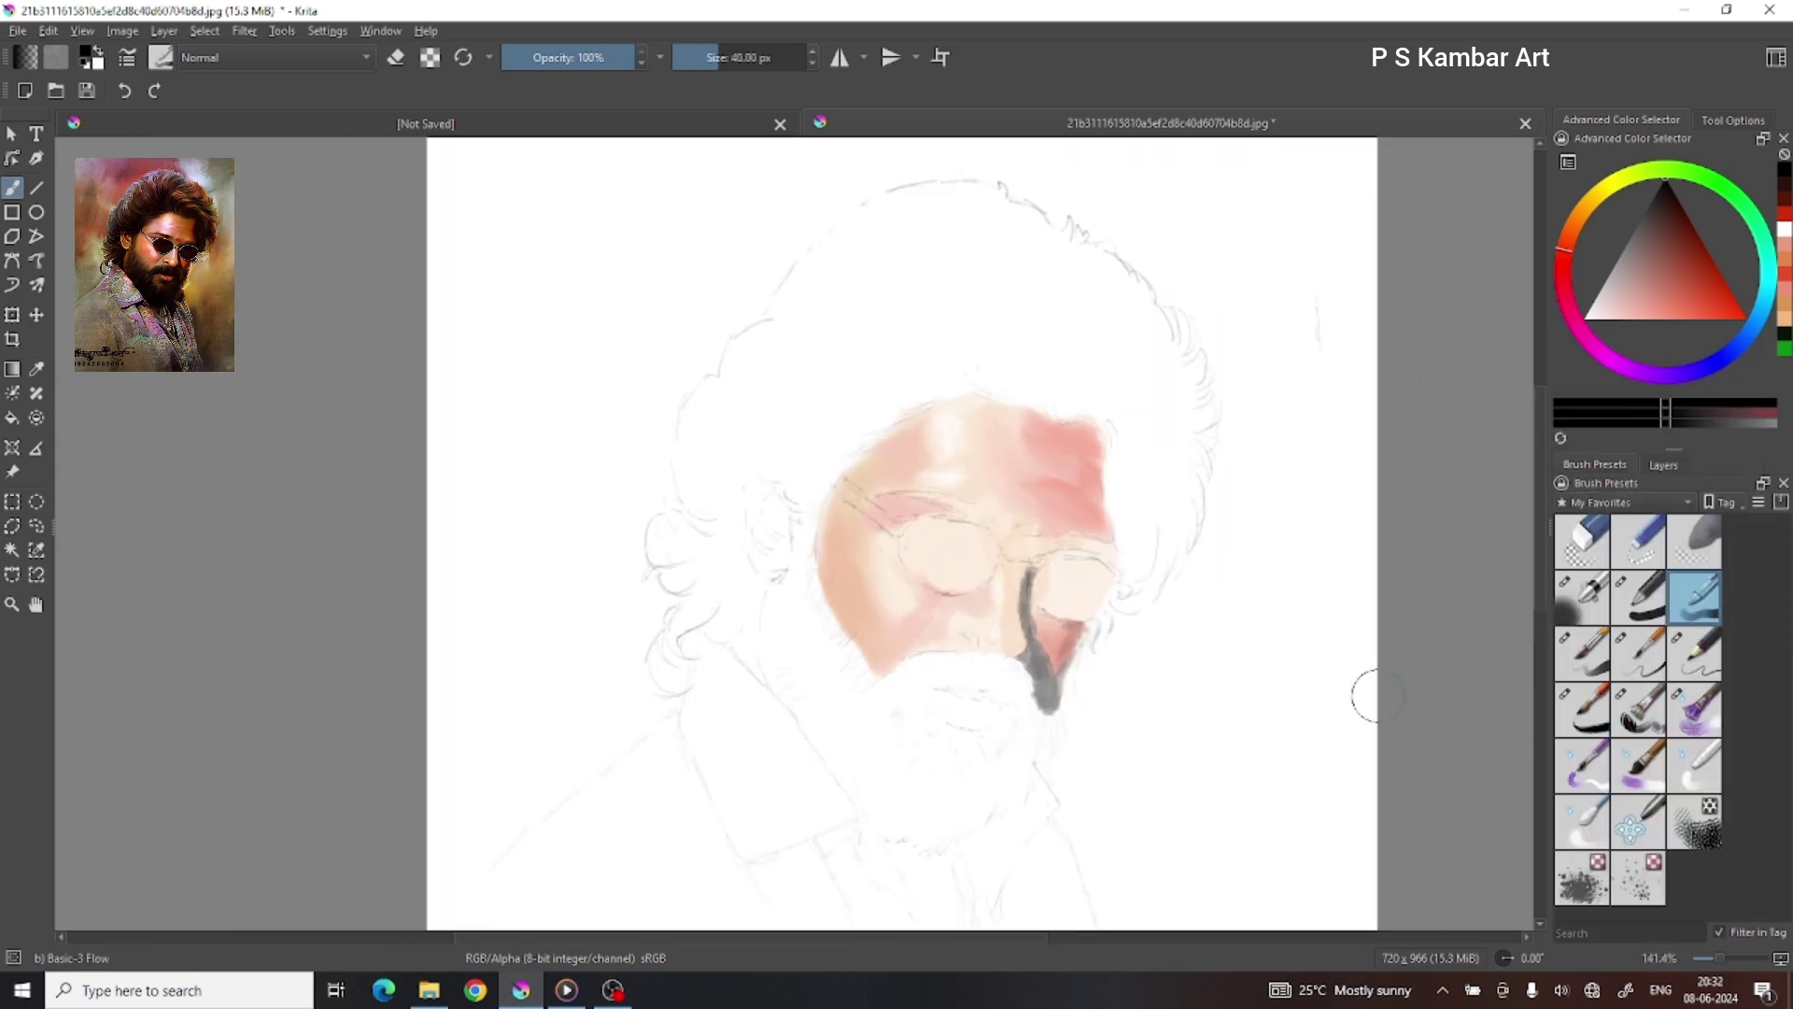
key("slash")
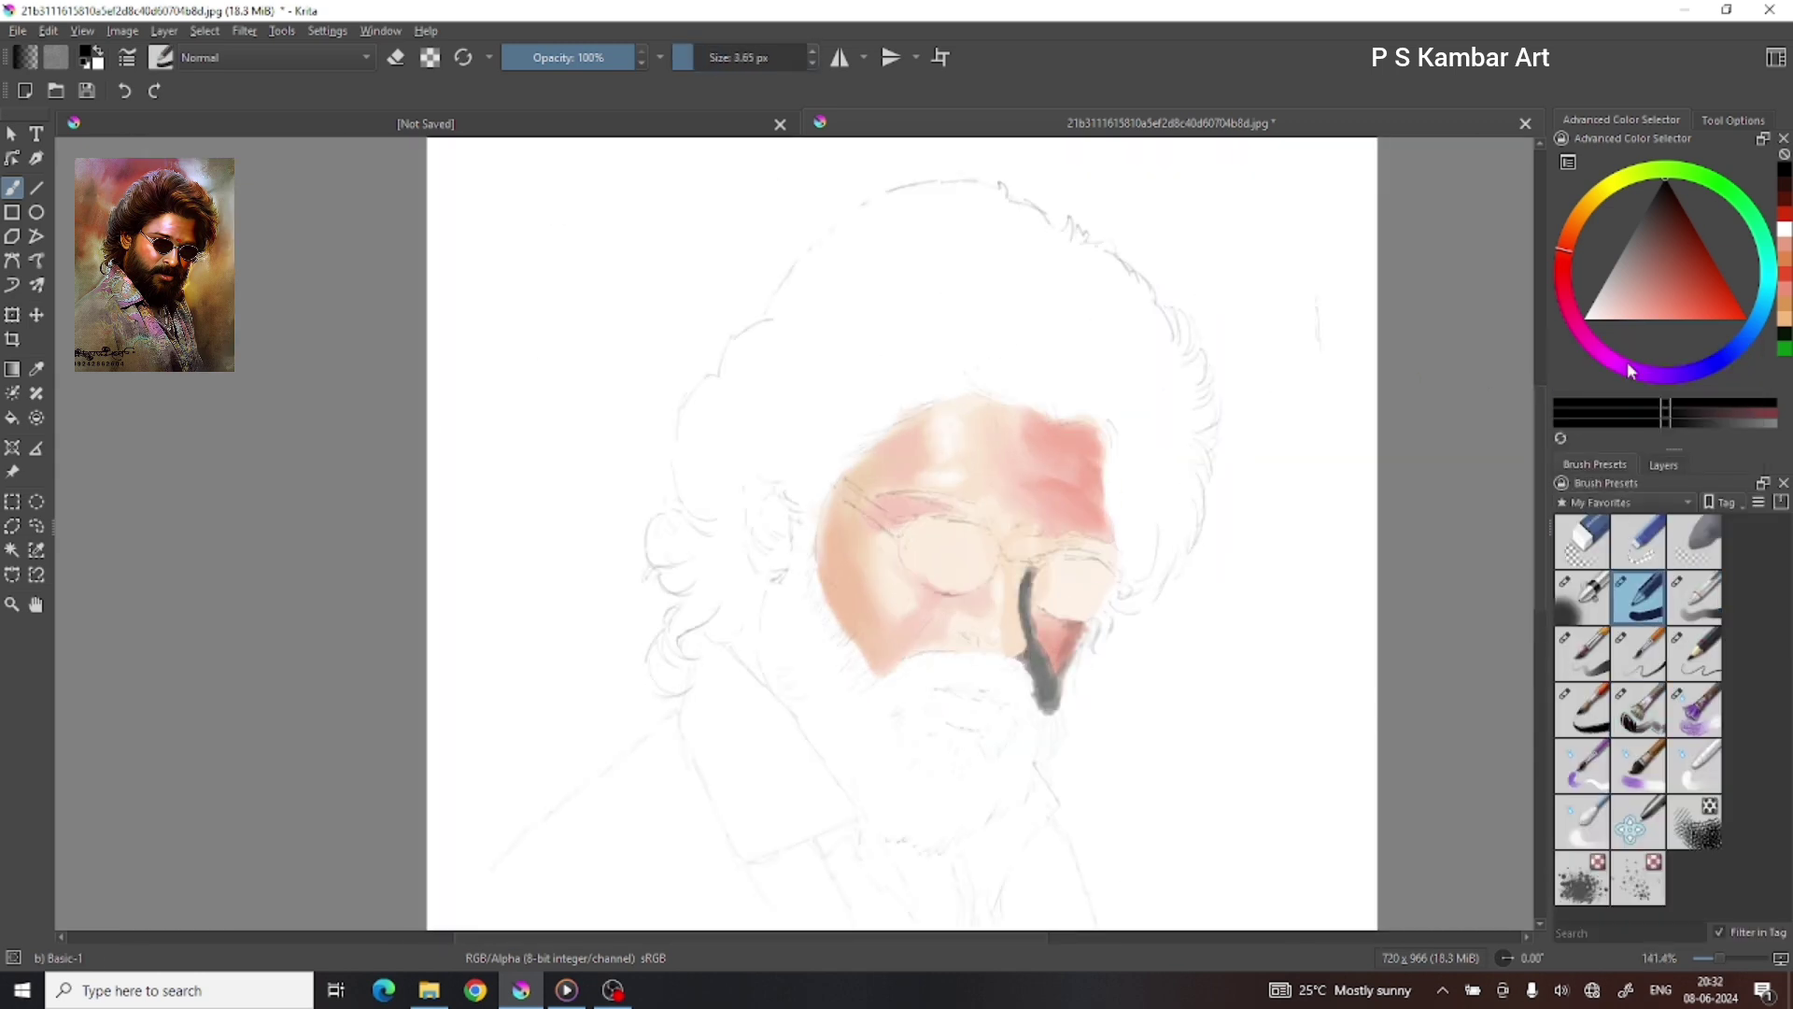
key("plus")
key("plus")
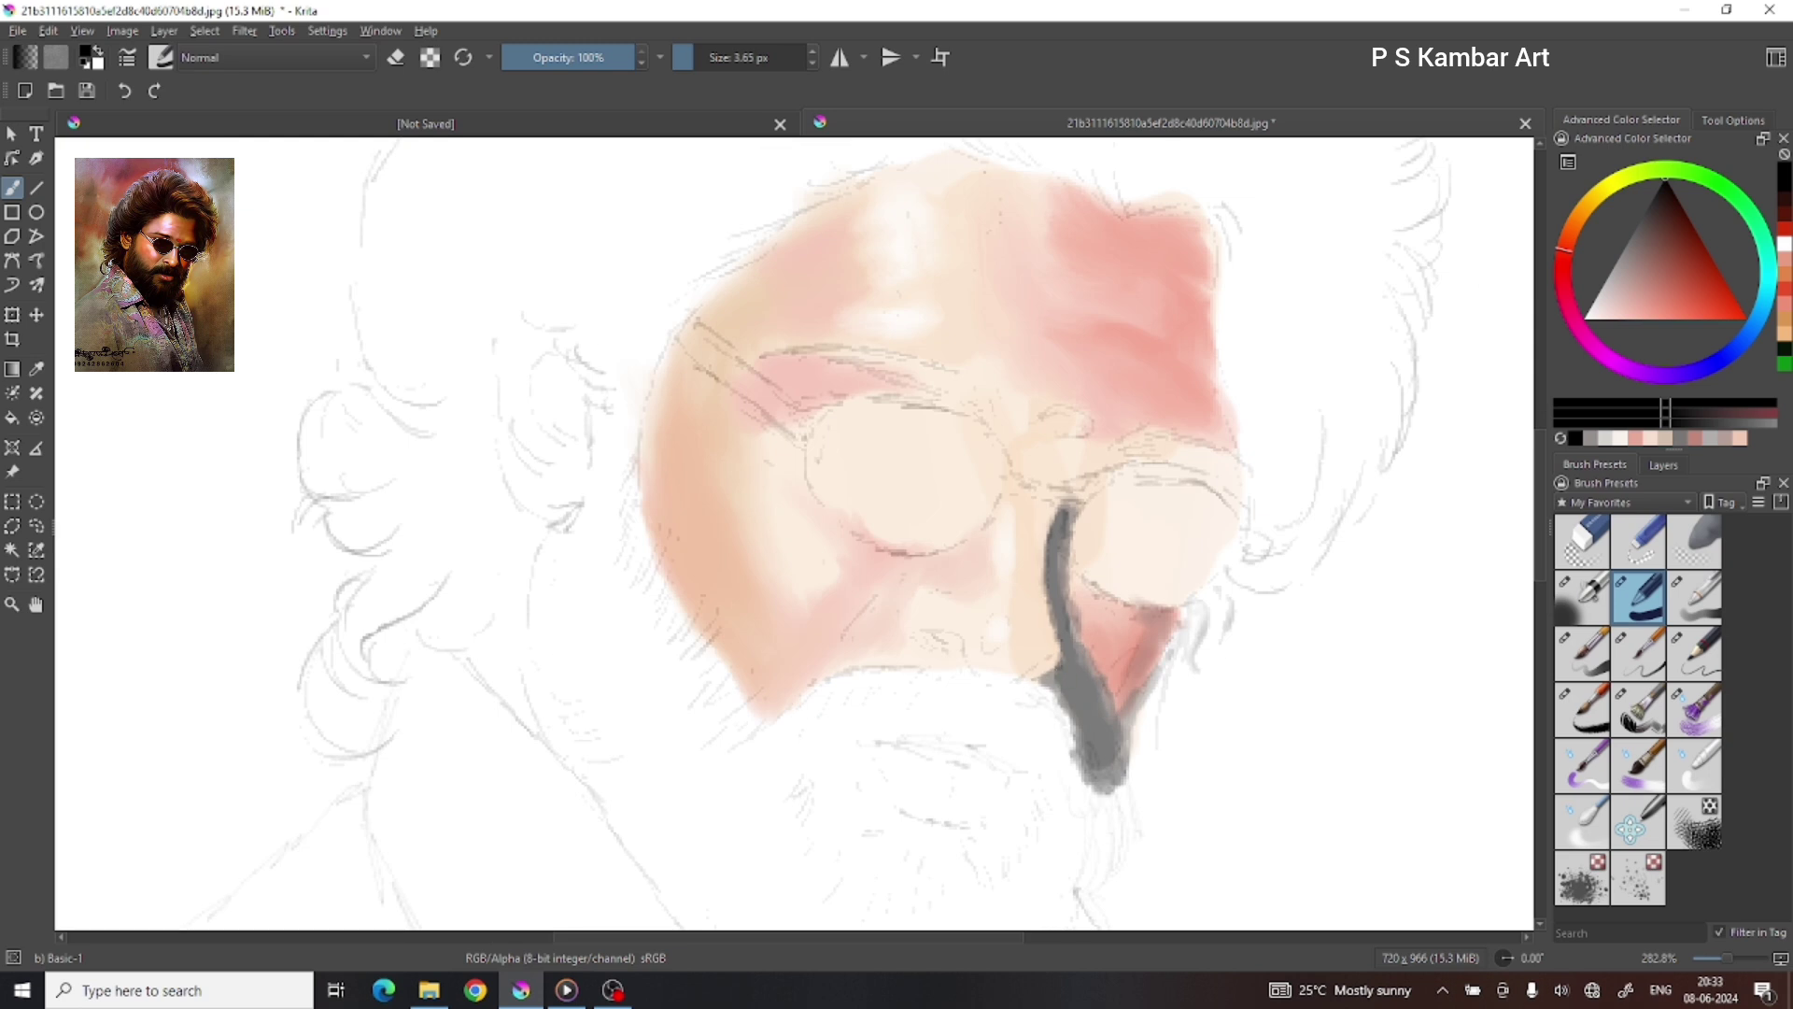
key("period")
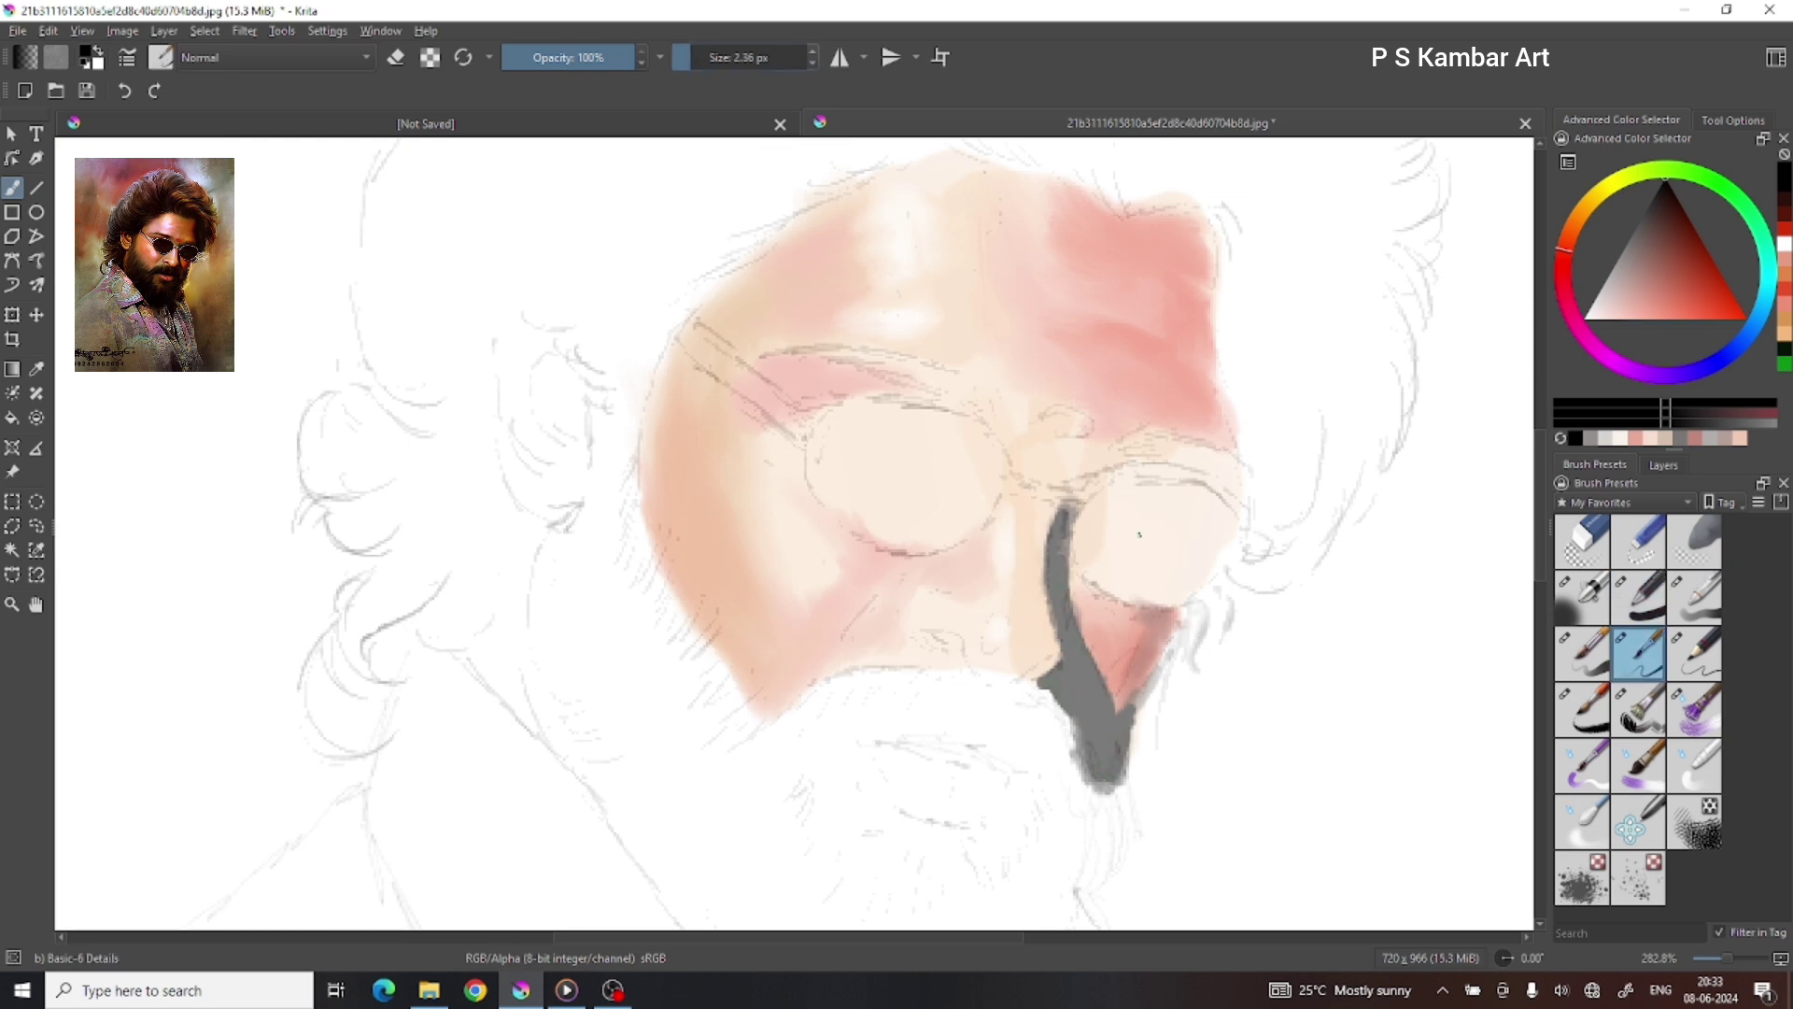
key("comma")
mouse_move(1121, 439)
left_mouse_down()
mouse_move(1224, 462)
mouse_move(1244, 511)
left_mouse_up()
left_click_drag(770, 355, 906, 362)
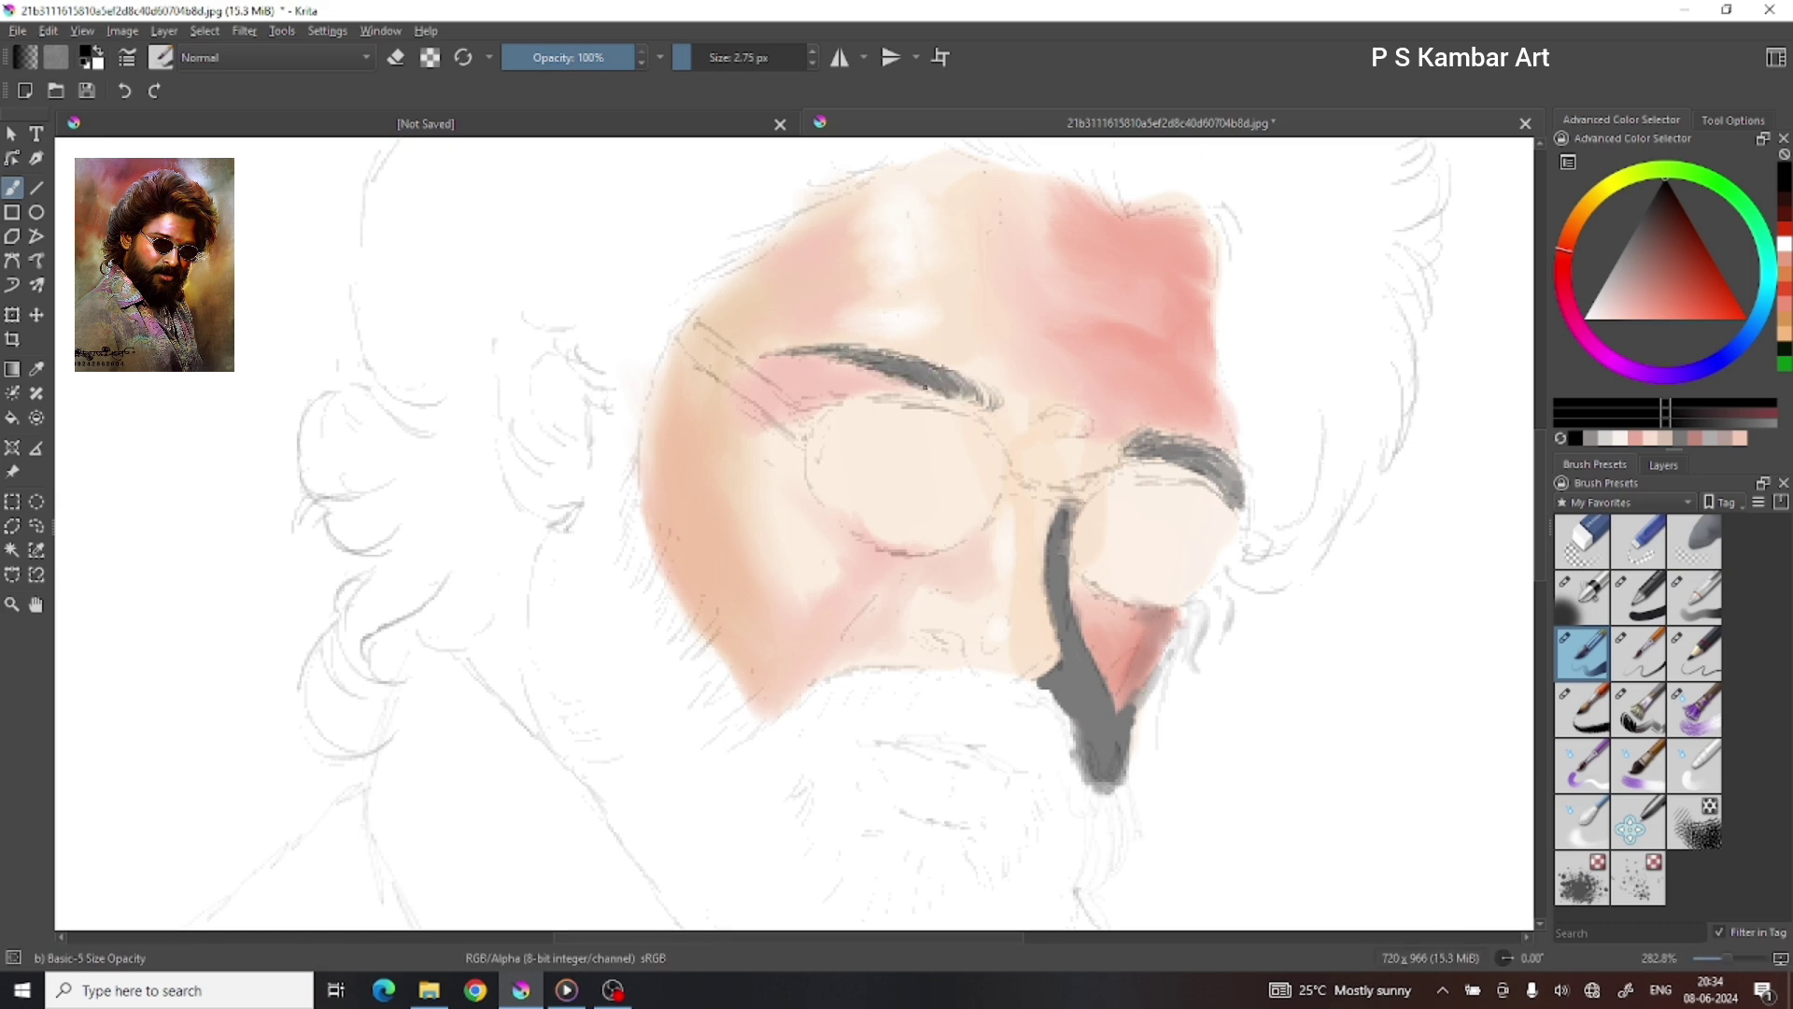
key("minus")
key("minus")
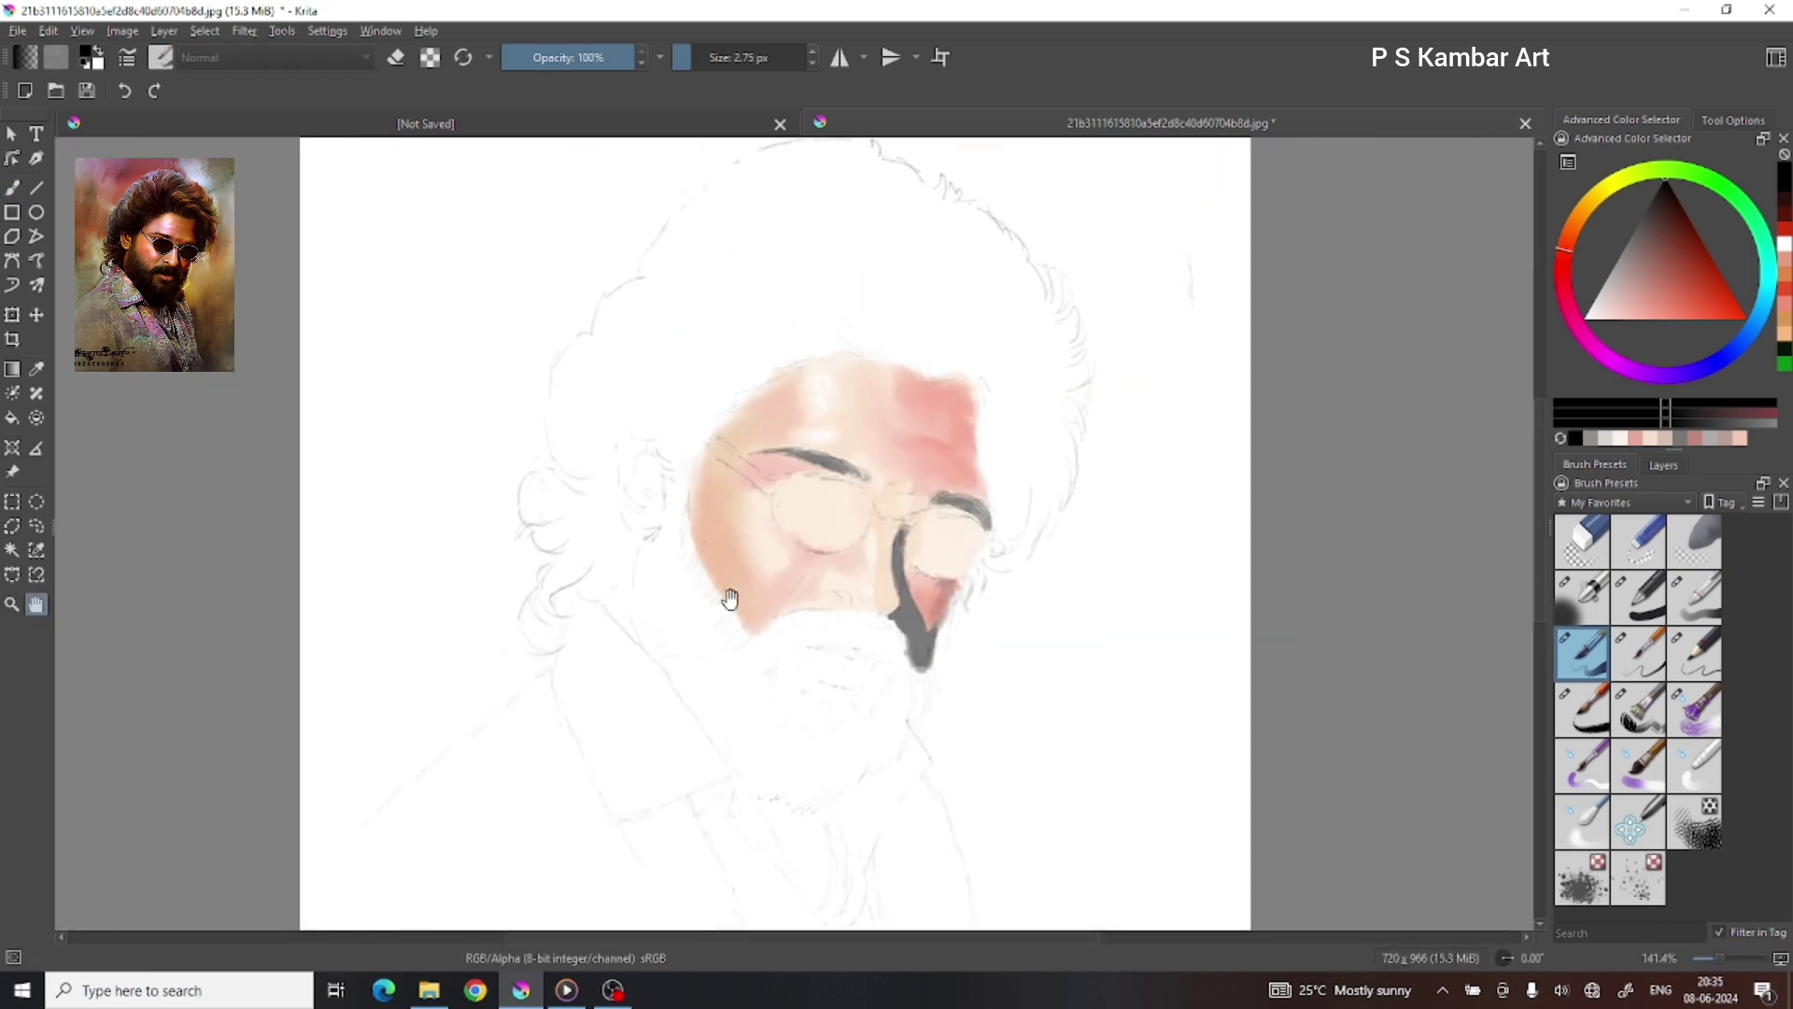
Step: Add a pinkish-red stroke at the cheek edge with a larger brush
mouse_move(725, 428)
left_mouse_down()
mouse_move(652, 366)
mouse_move(656, 380)
left_mouse_up()
key("b")
left_click_drag(1673, 265, 1709, 271)
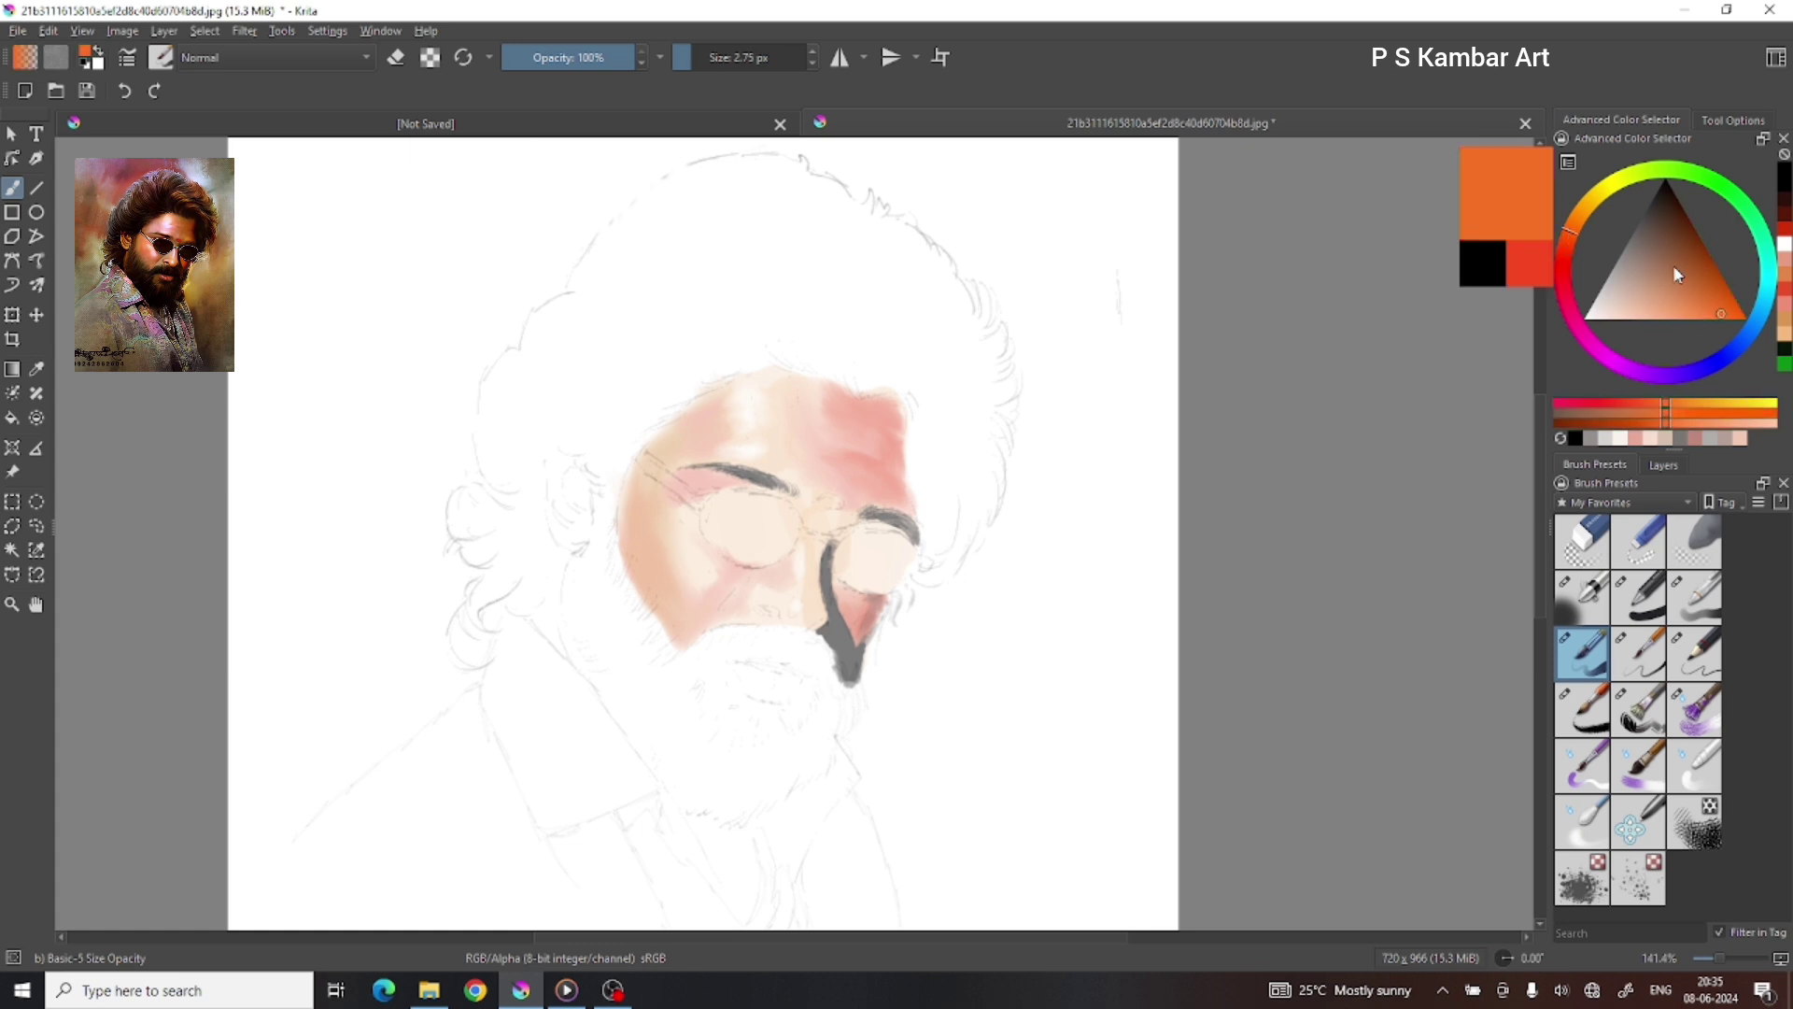
left_click(690, 61)
left_click_drag(689, 61, 699, 61)
left_click_drag(899, 407, 905, 458)
Step: Paint darker red beside the nose with the wet rough bristle brush
key("plus")
left_click(1694, 724)
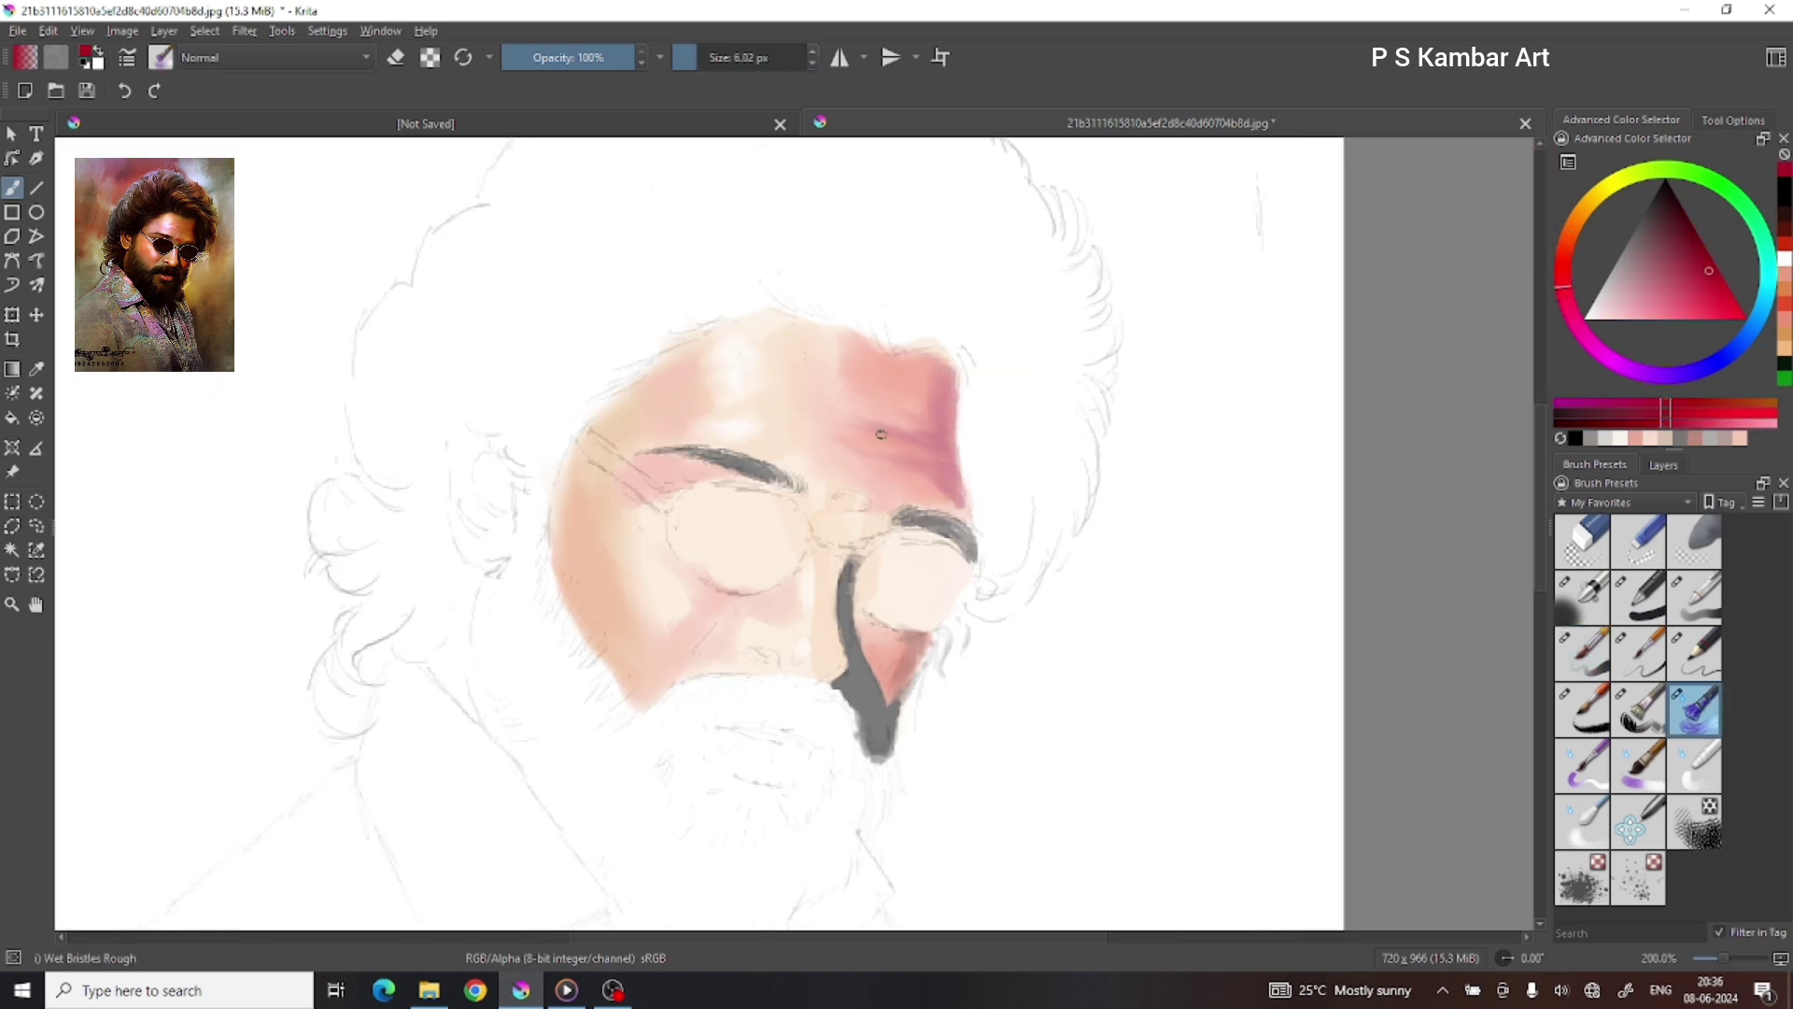
left_click(1691, 244)
mouse_move(855, 612)
left_mouse_down()
mouse_move(879, 675)
mouse_move(860, 620)
left_mouse_up()
left_click(1726, 300)
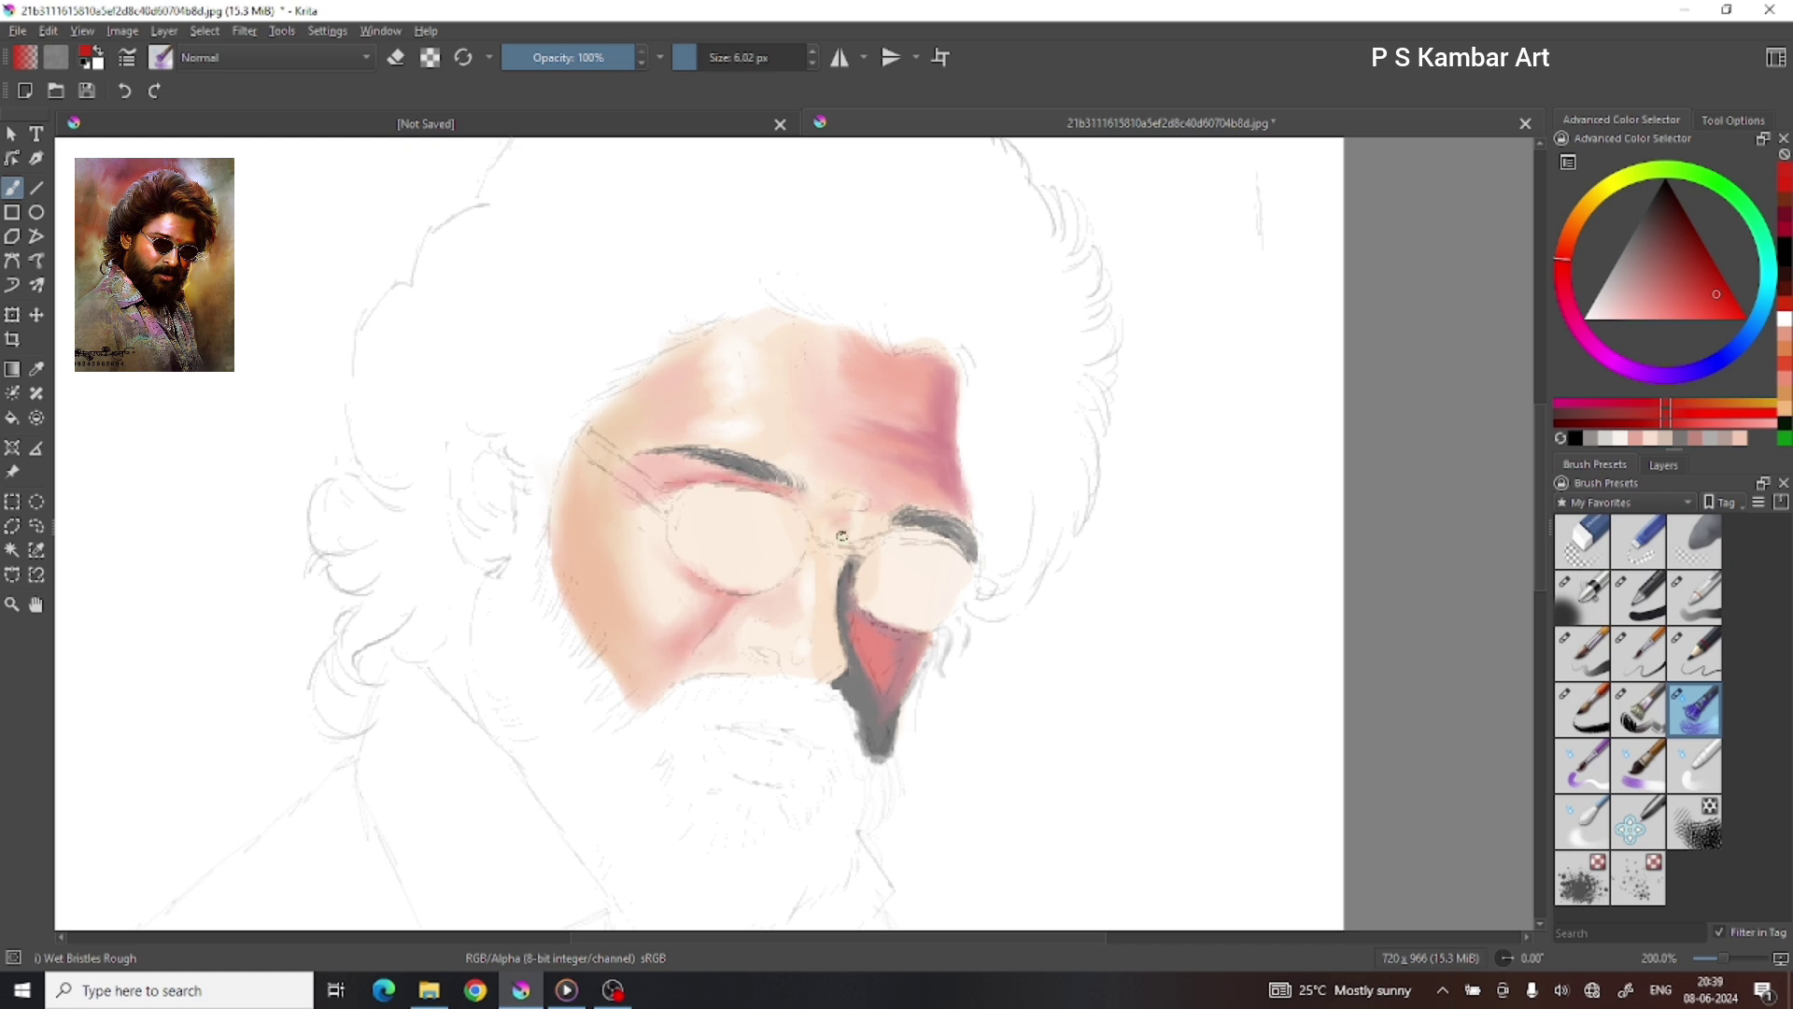
Step: Airbrush orange over the left cheek, the red patch by the nose, and the forehead centre
left_click(1572, 227)
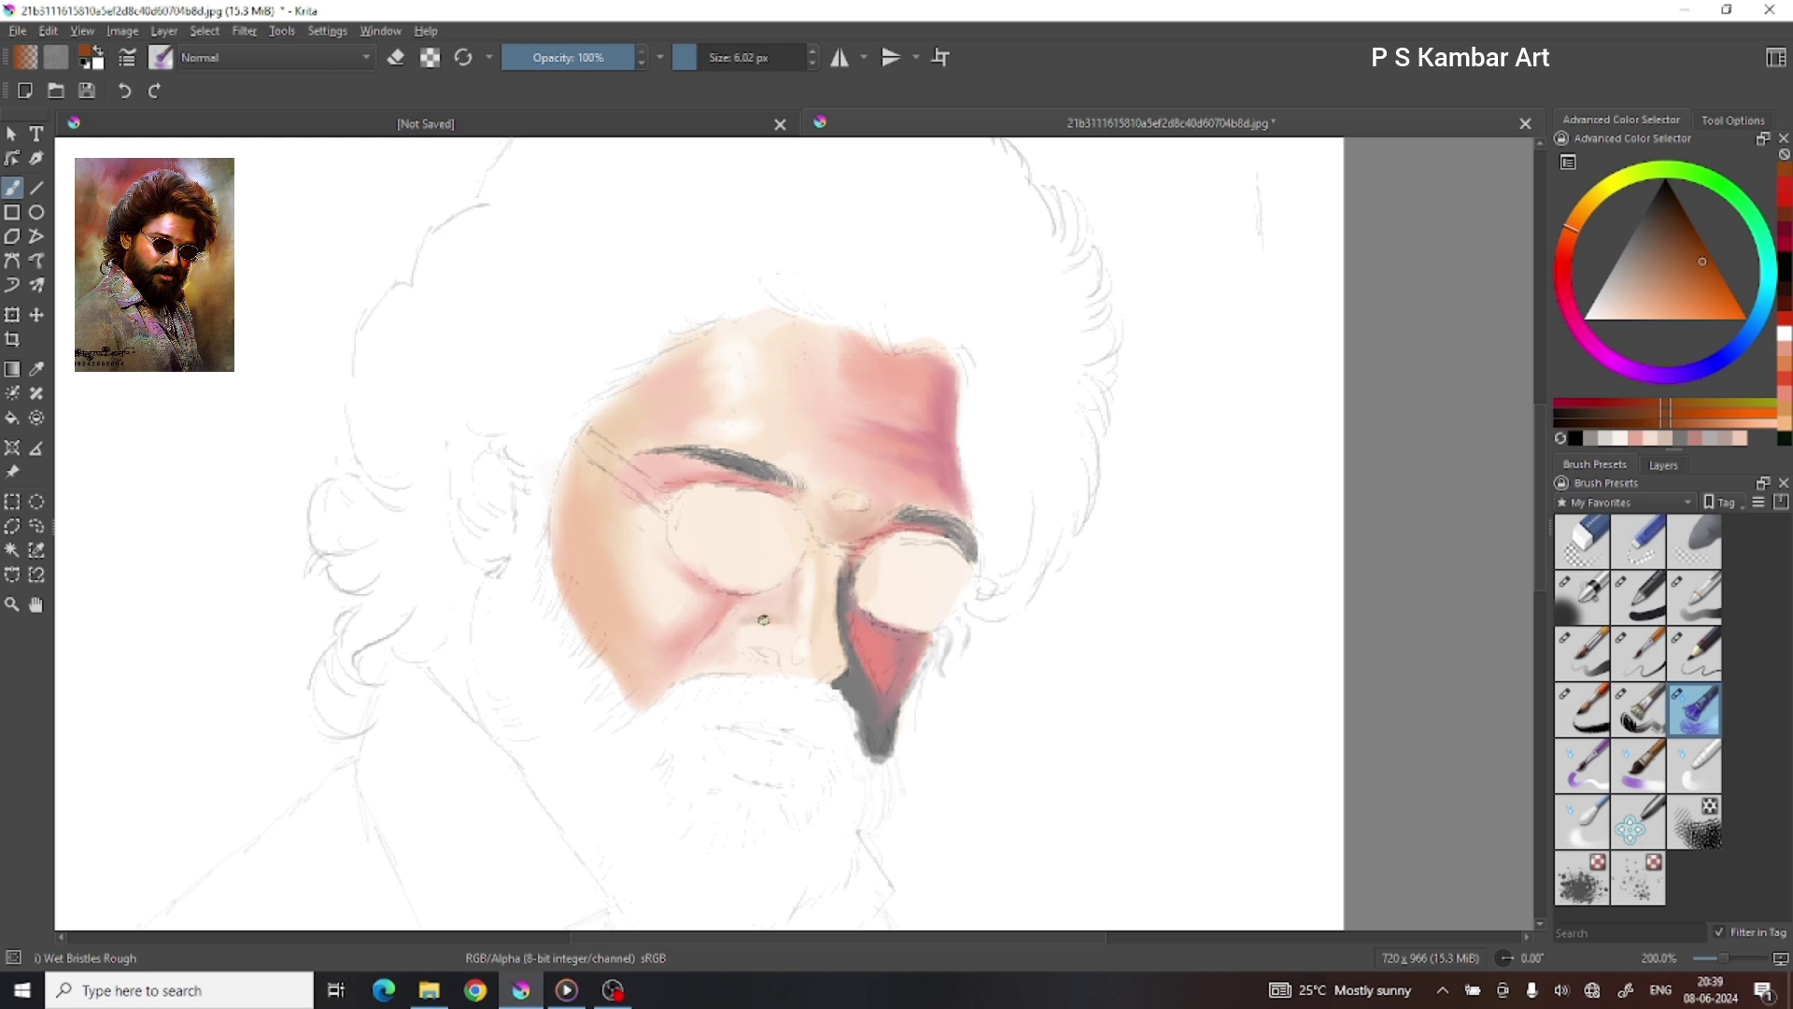
left_click(1560, 260)
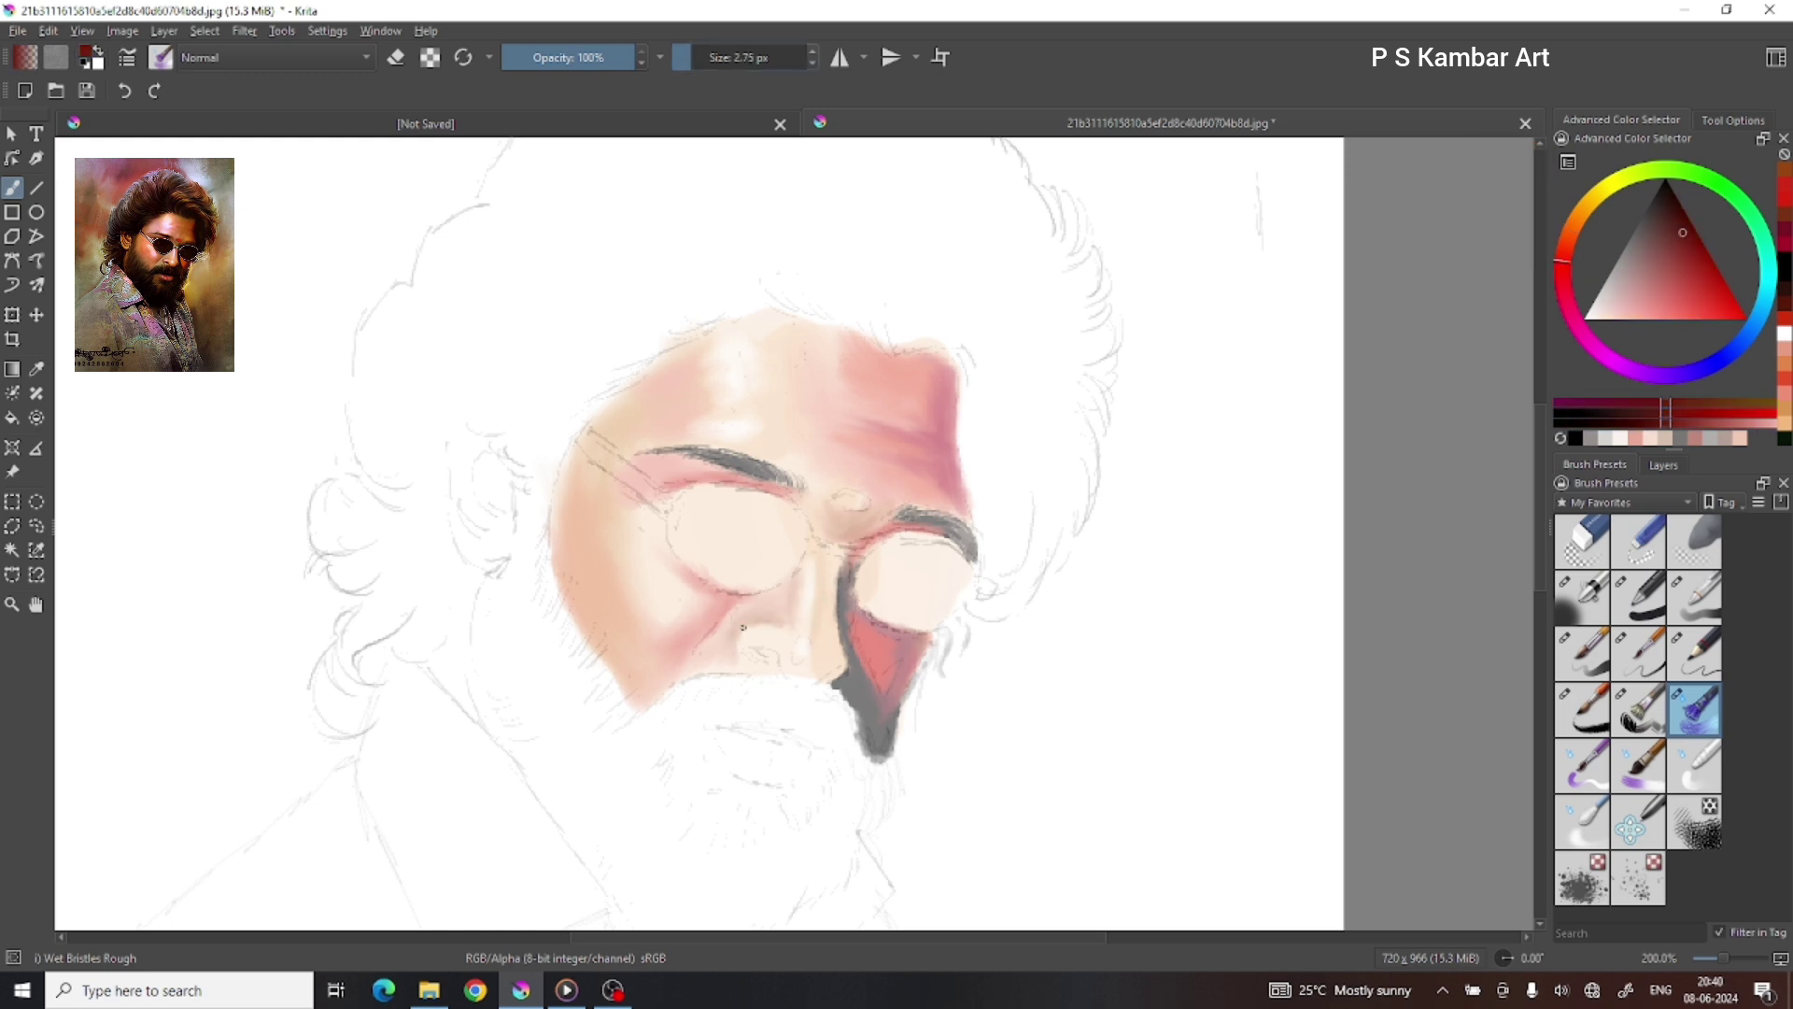
left_click(1572, 220)
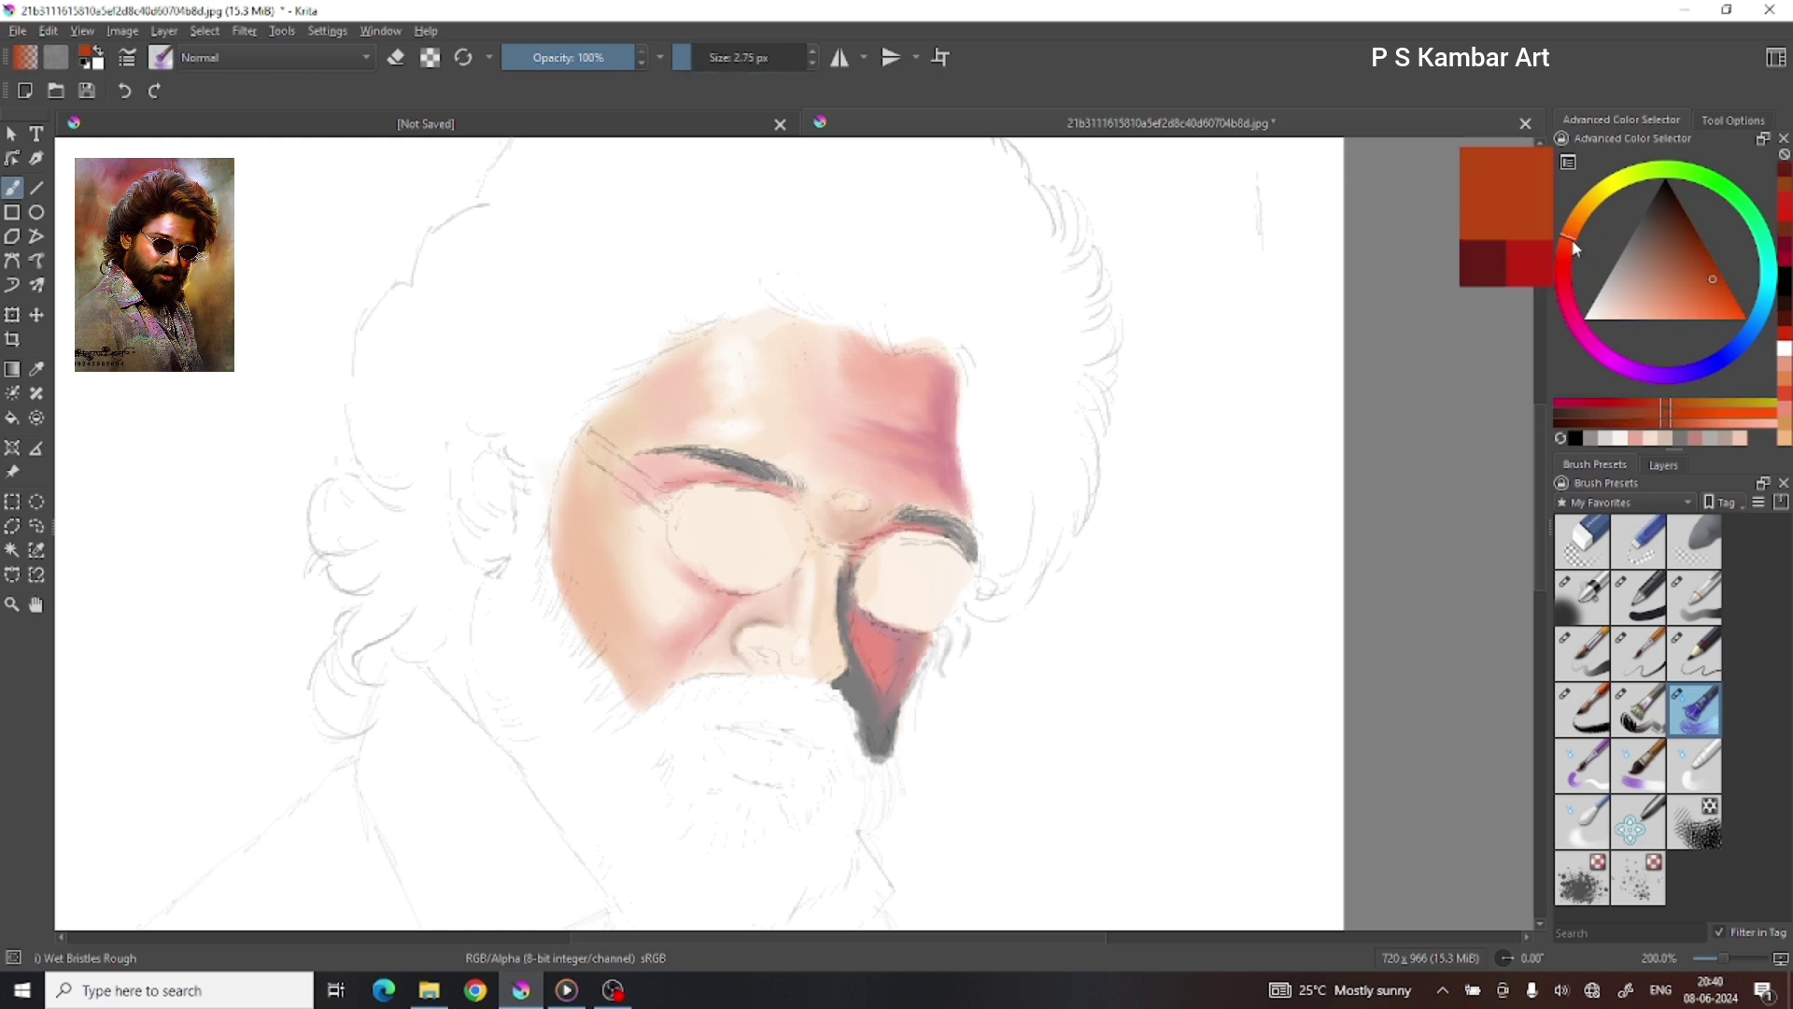
left_click(1582, 598)
left_click_drag(566, 490, 569, 579)
left_click(1742, 320)
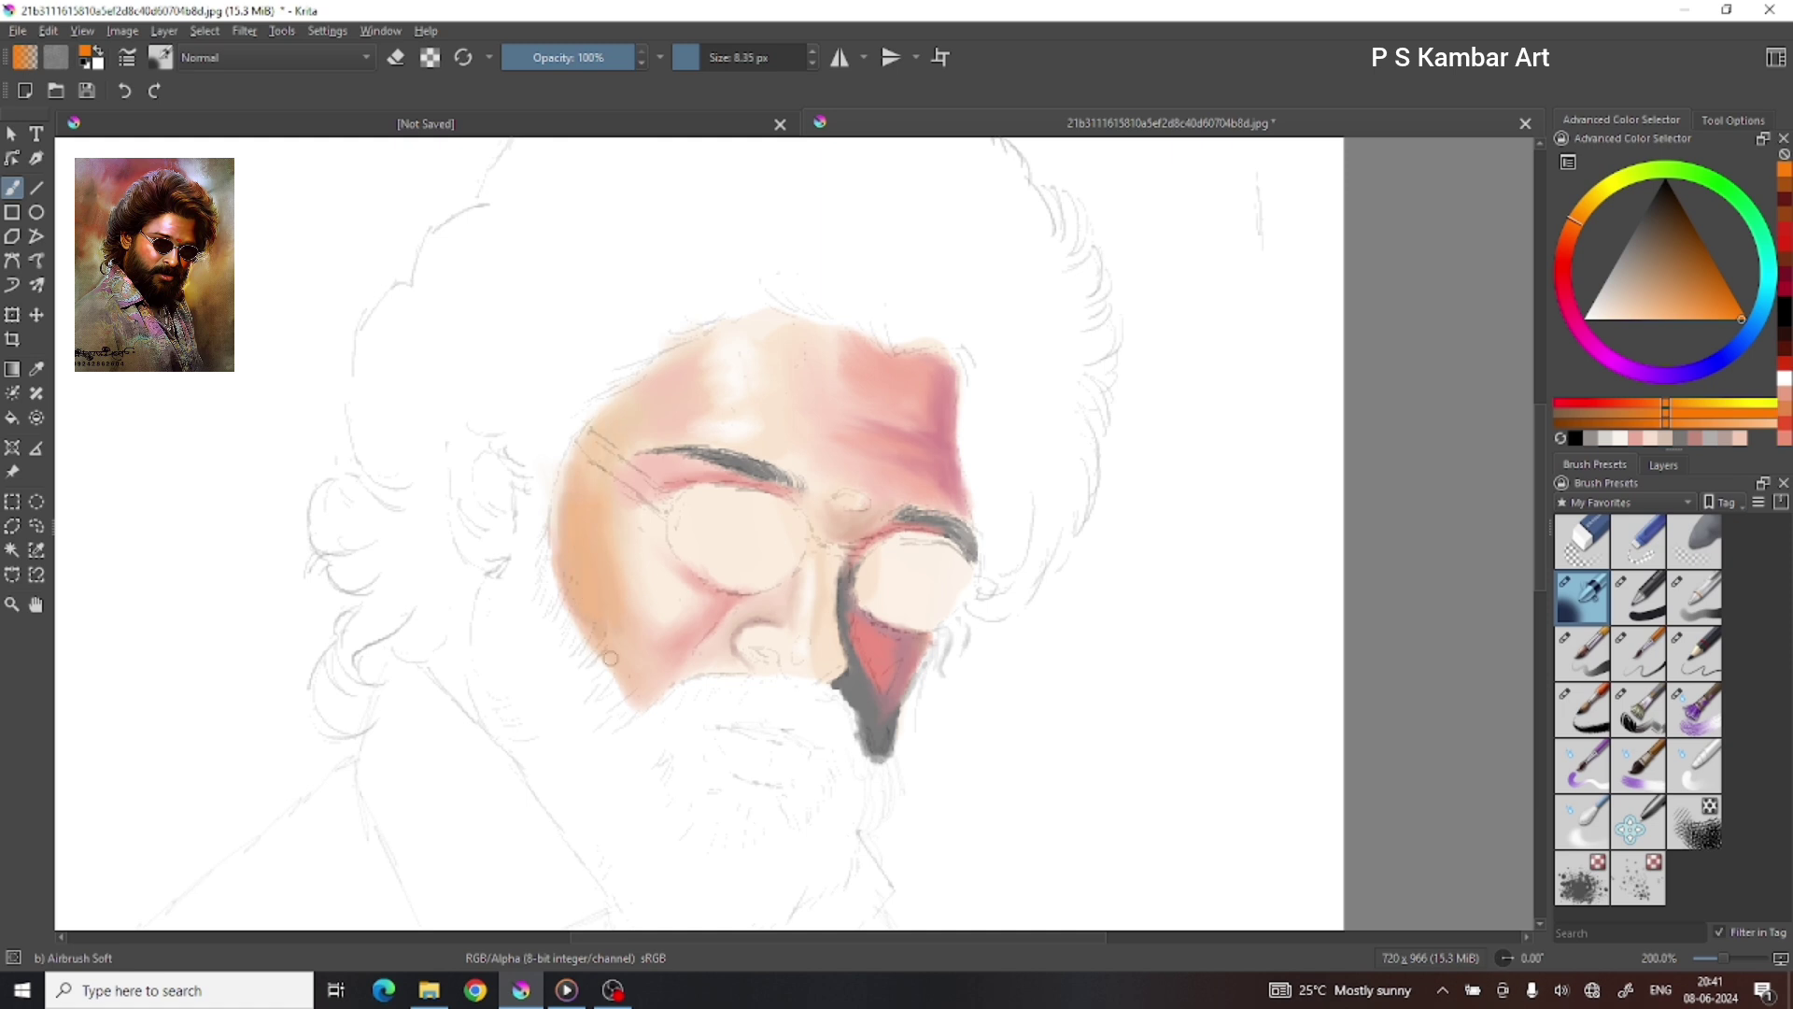
left_click_drag(860, 635, 883, 659)
left_click_drag(785, 430, 841, 364)
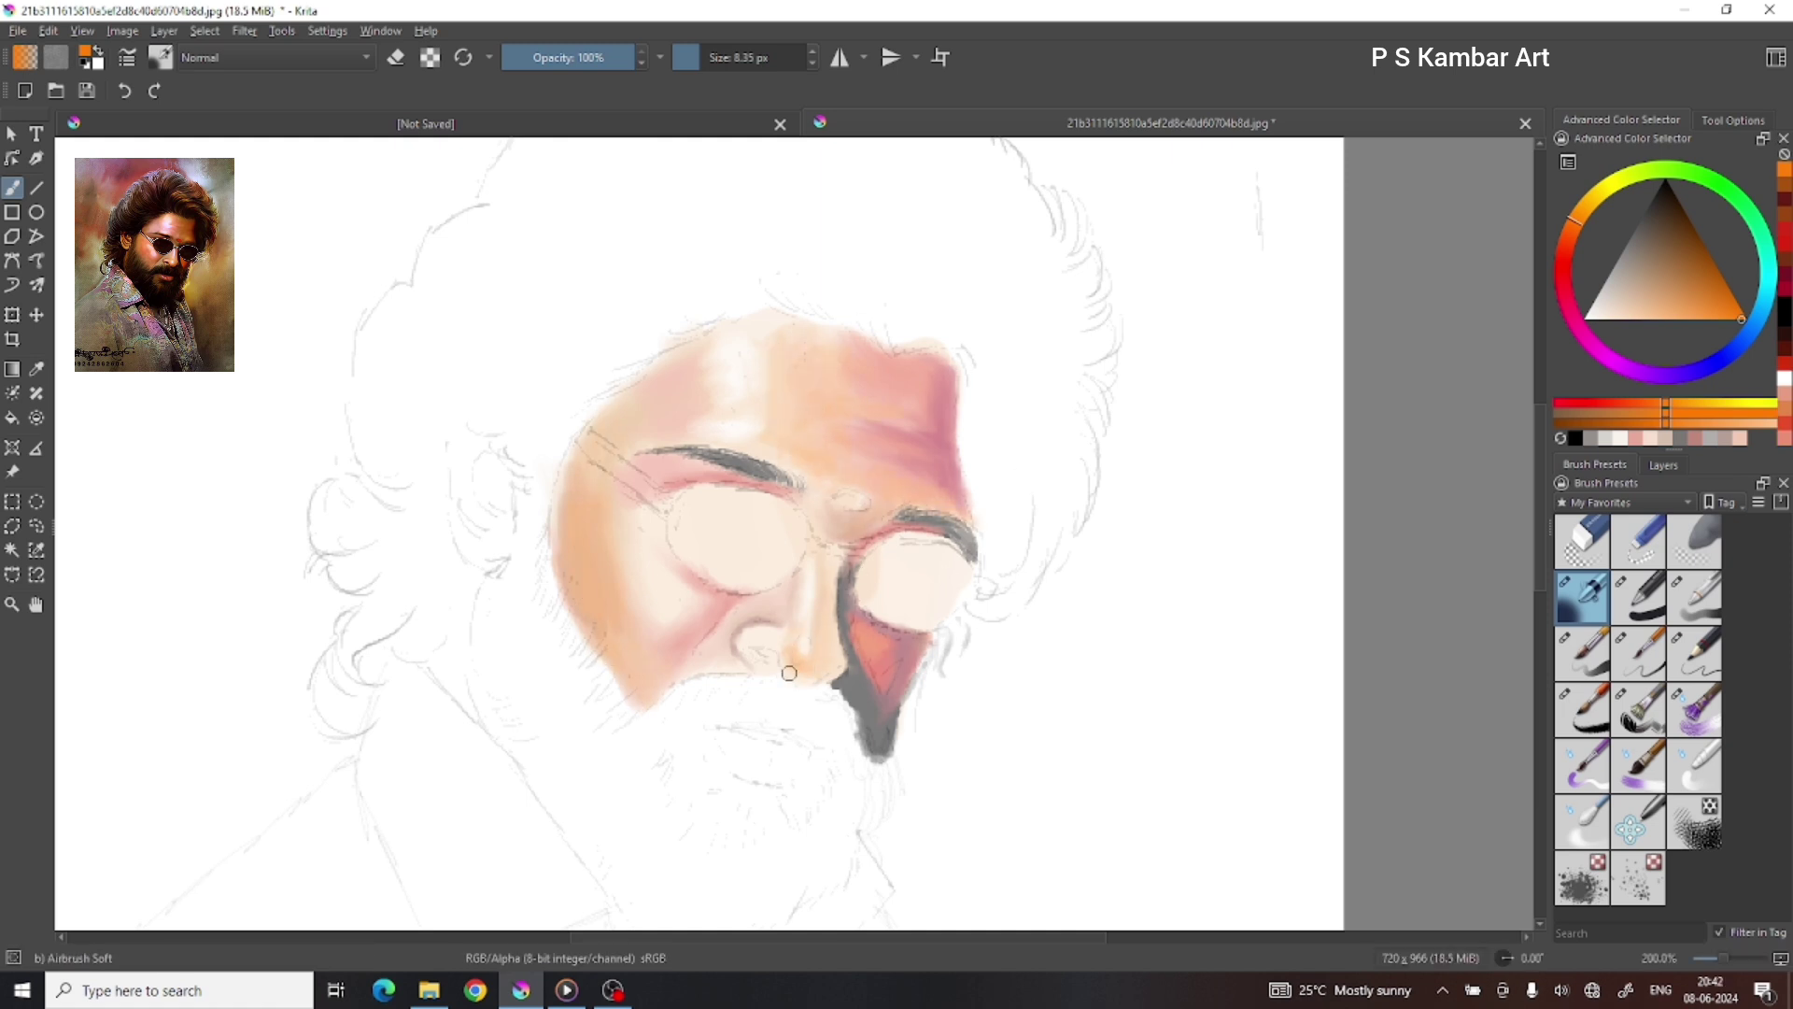
Step: Airbrush pink over the left forehead
left_click(1671, 320)
left_click_drag(682, 383, 641, 412)
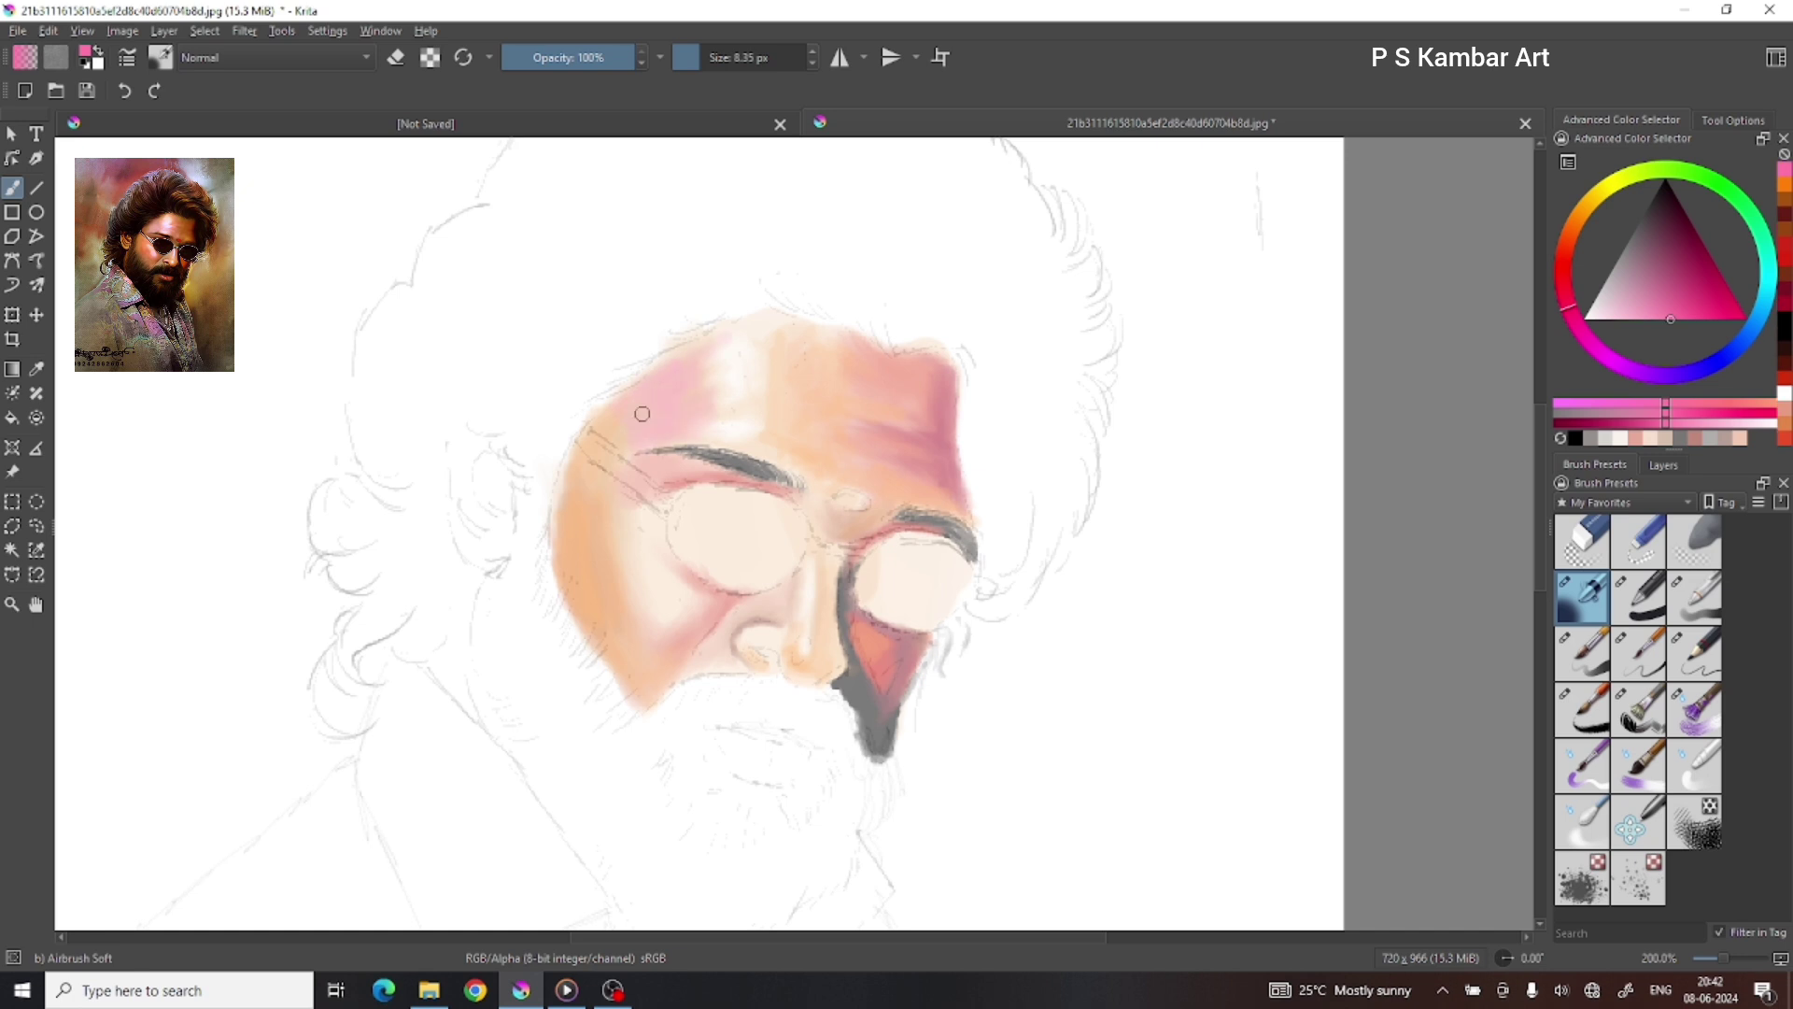
left_click(1694, 766)
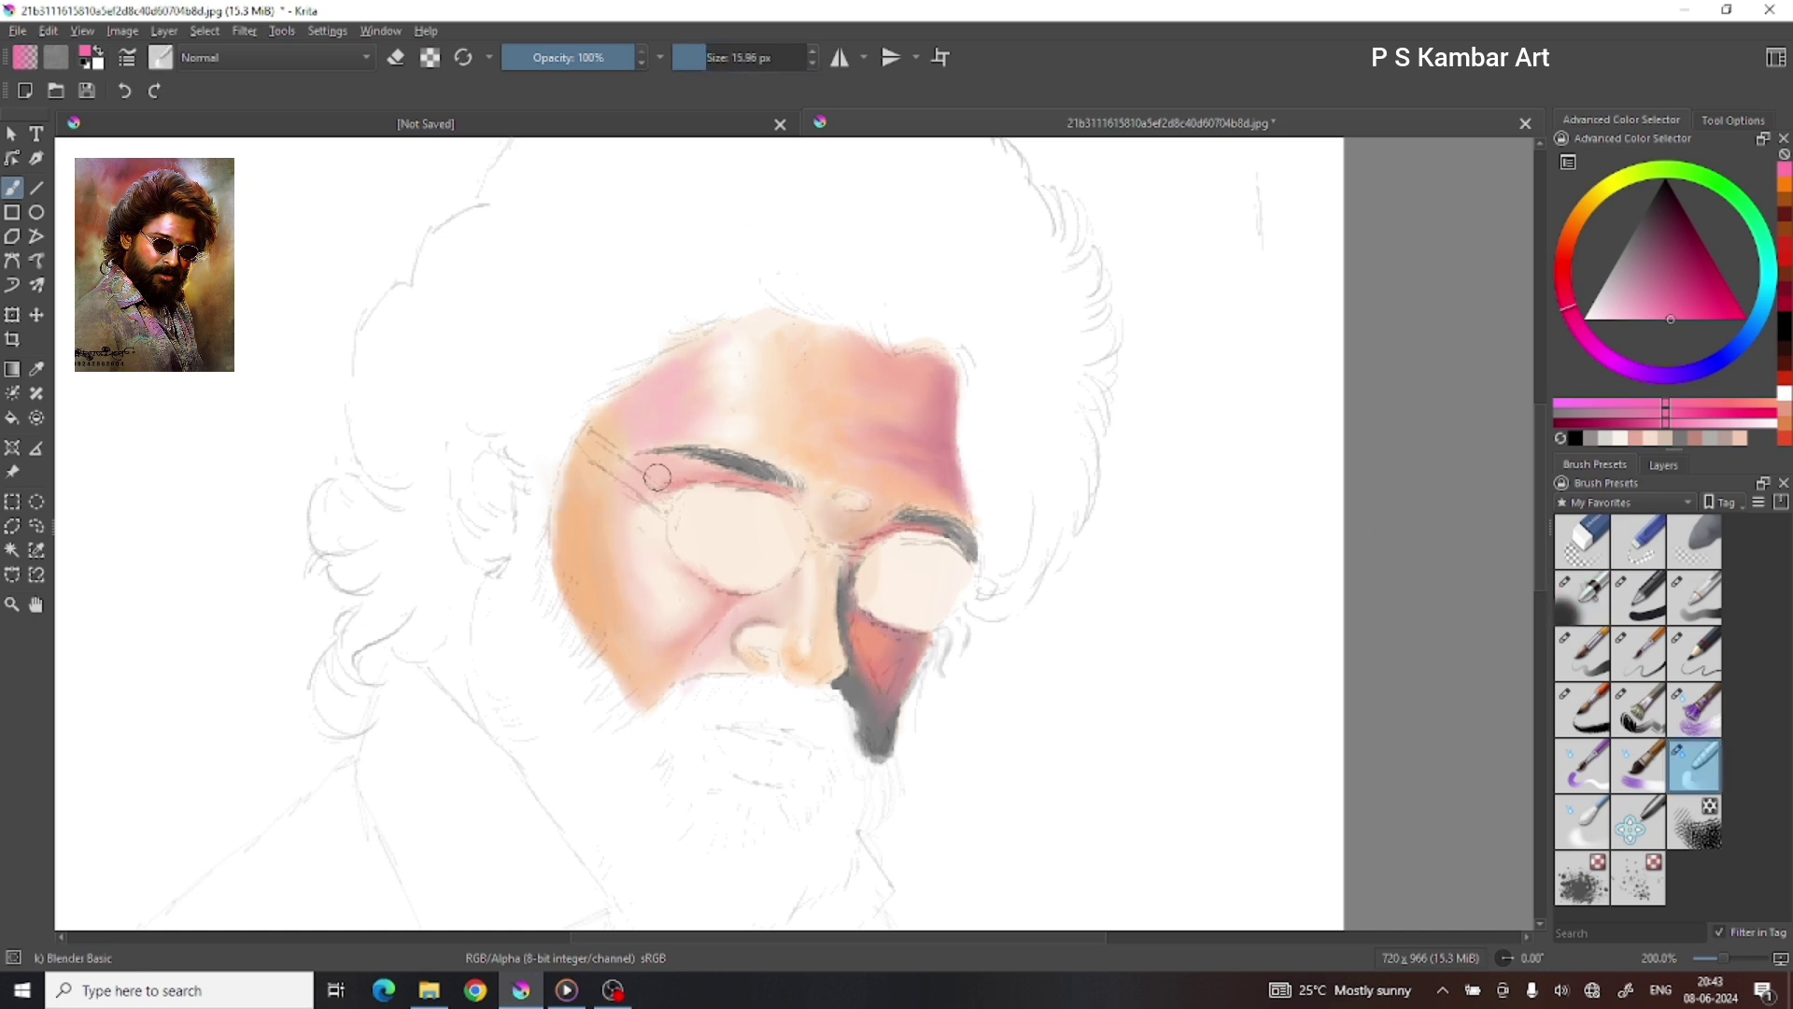
Step: Paint near-black into the left lens with a small hard brush
left_click(1671, 198)
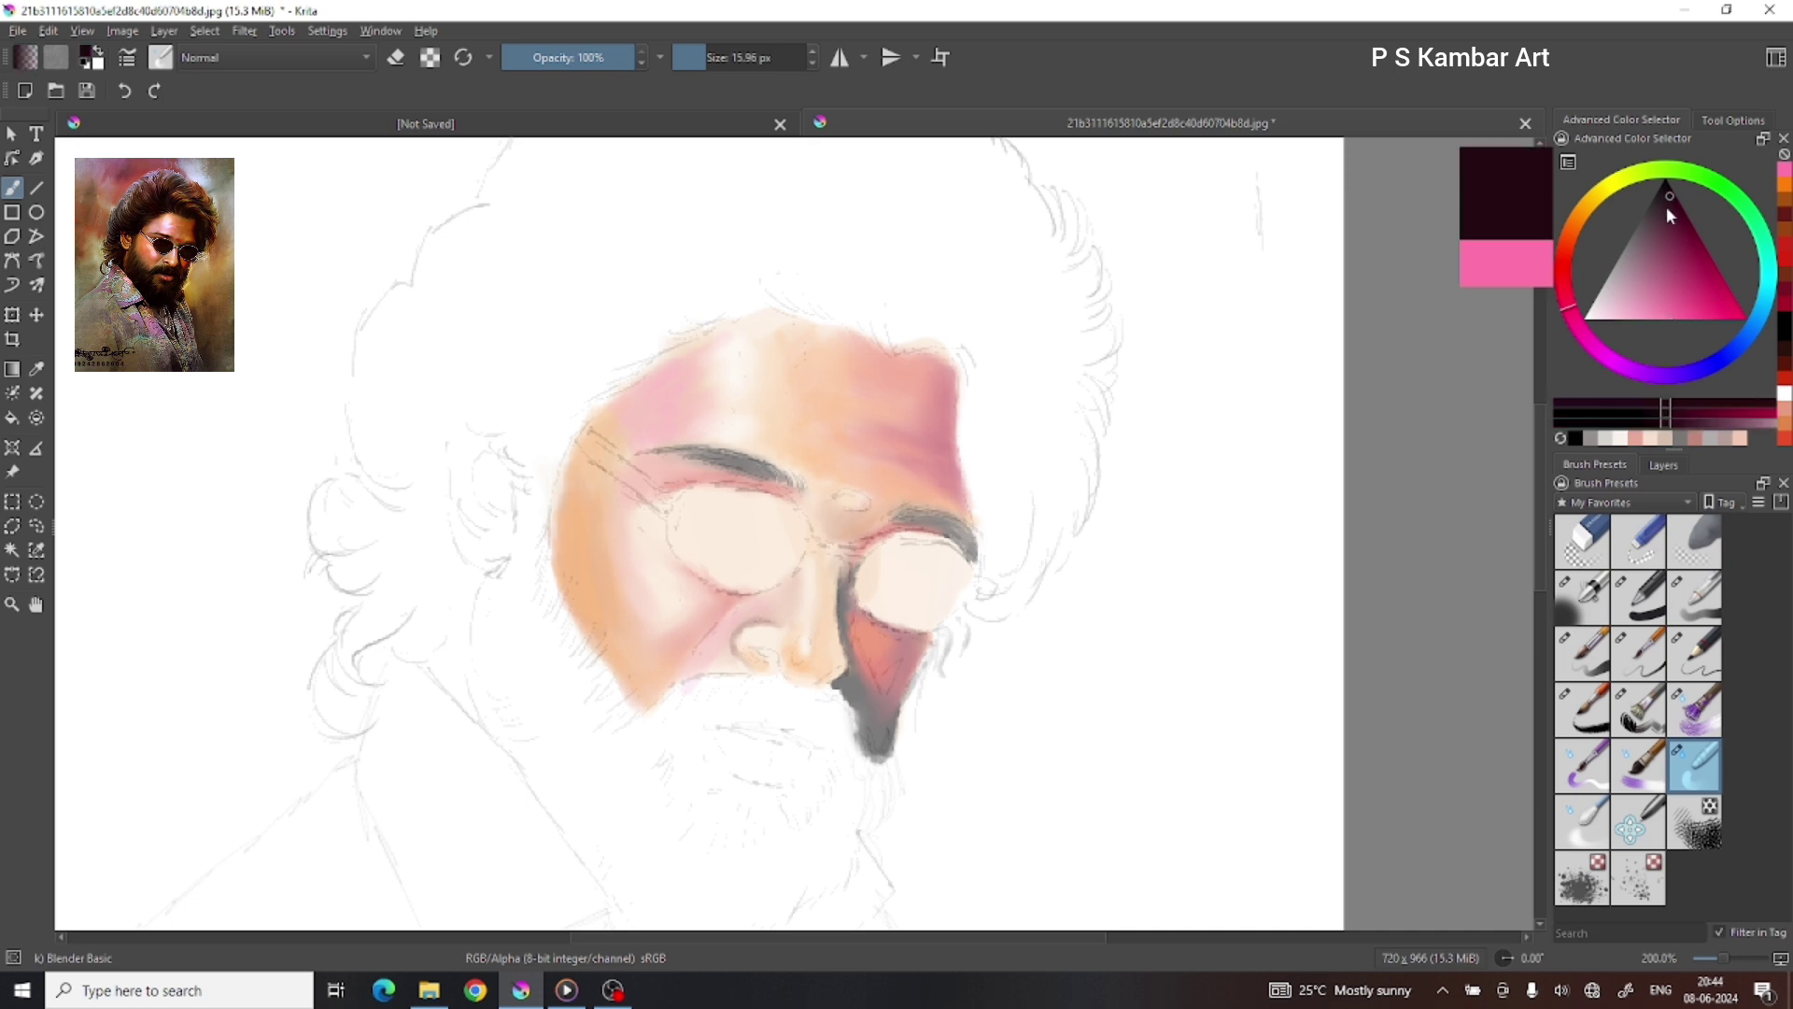
left_click(1639, 598)
left_click_drag(717, 532, 785, 523)
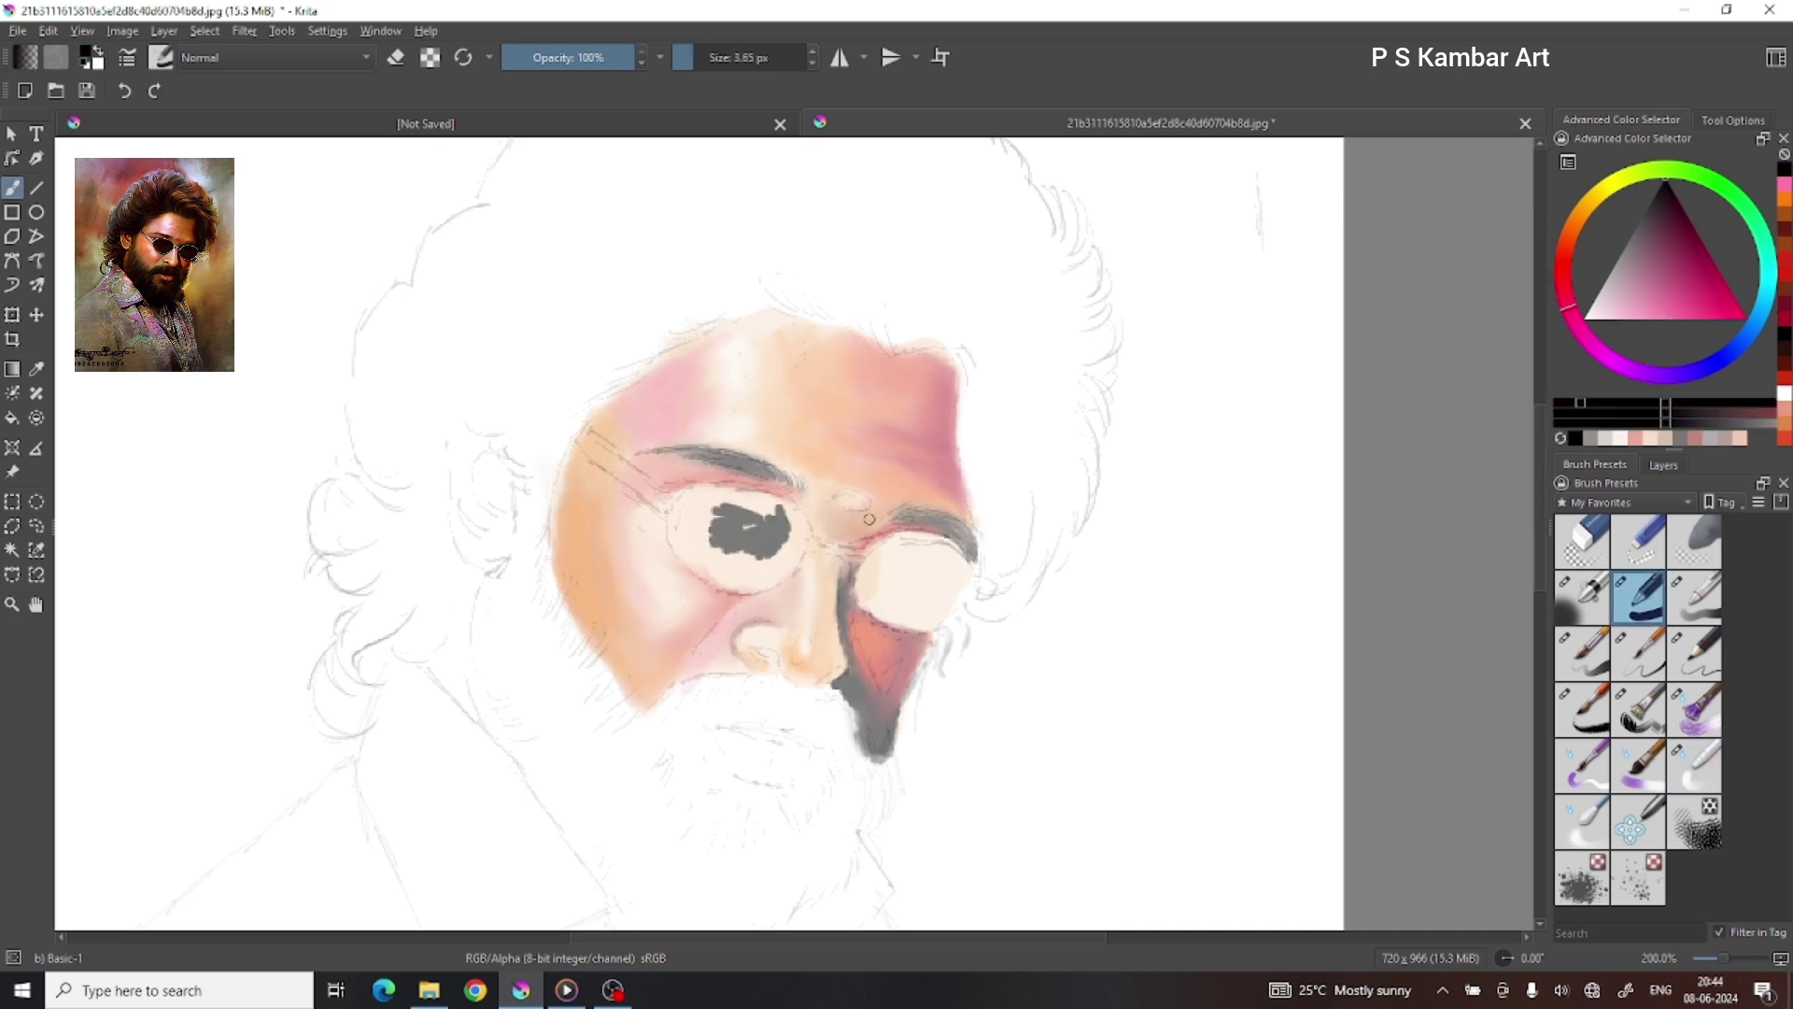
Step: Fade the sketch layer to low opacity and move it beneath the colour layer
left_click(1664, 465)
left_click(1647, 592)
left_click_drag(1695, 538, 1603, 553)
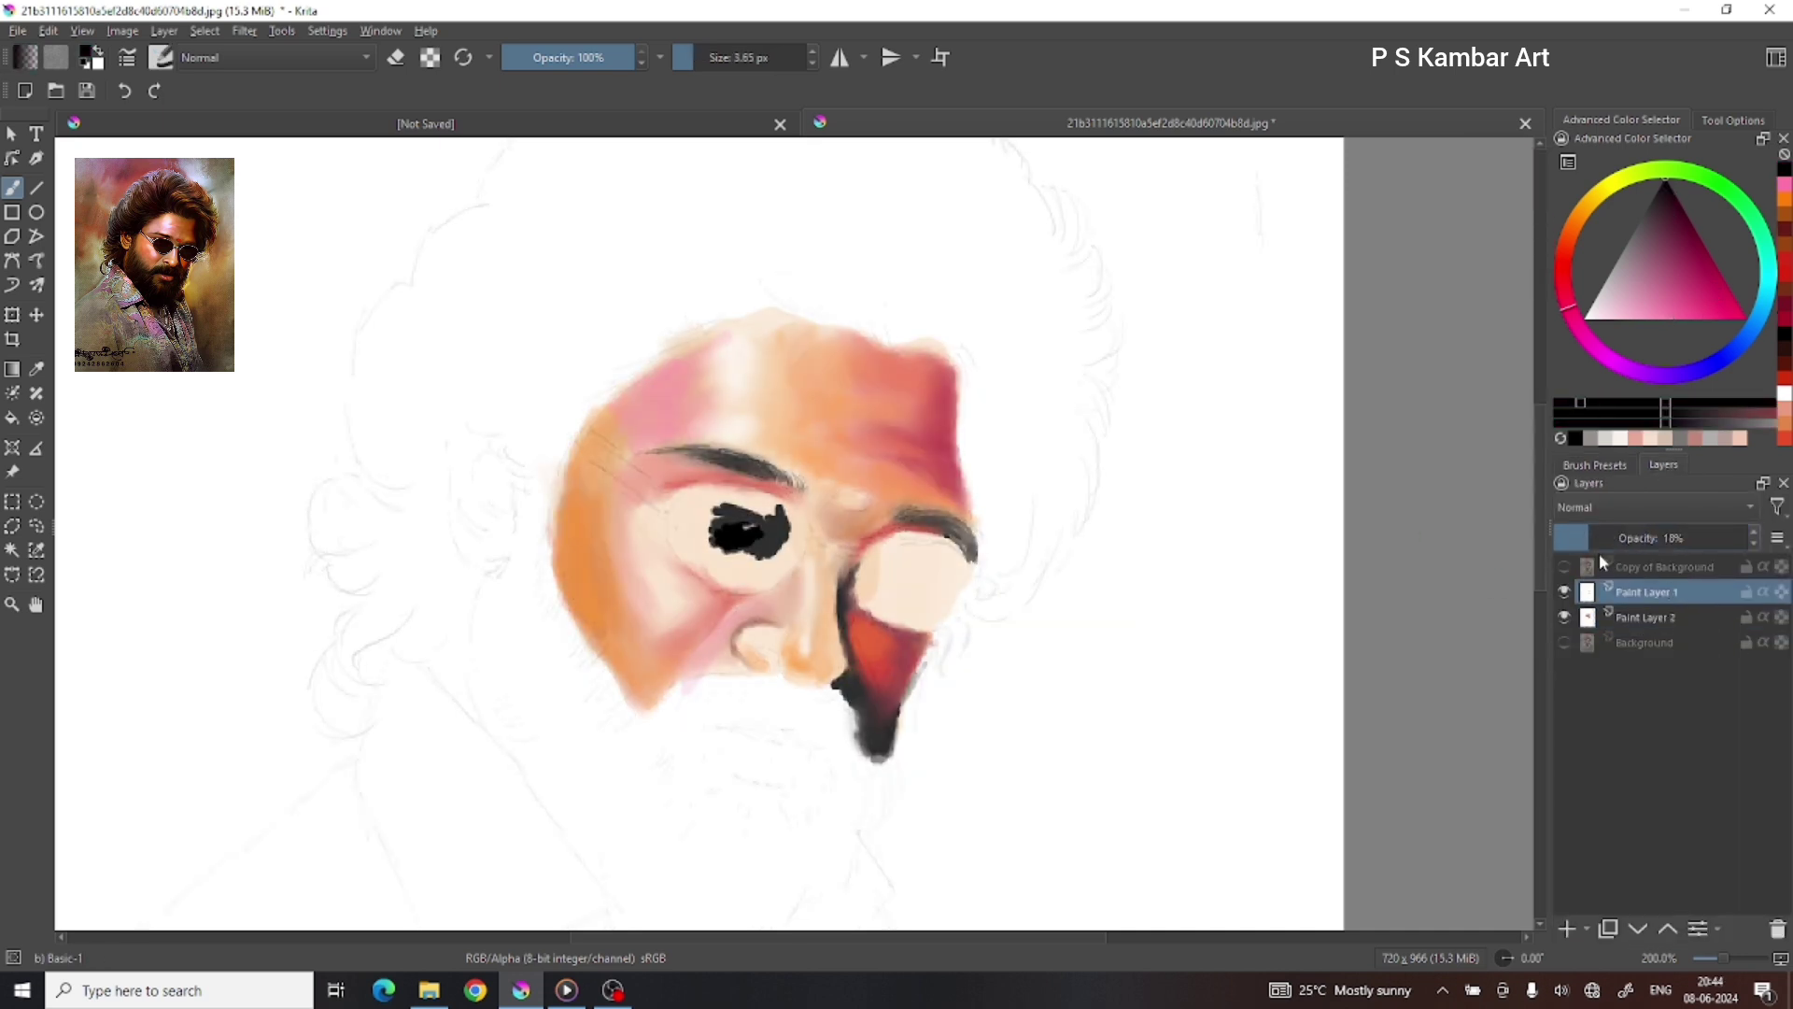
left_click(1632, 620)
left_click_drag(691, 515, 771, 523)
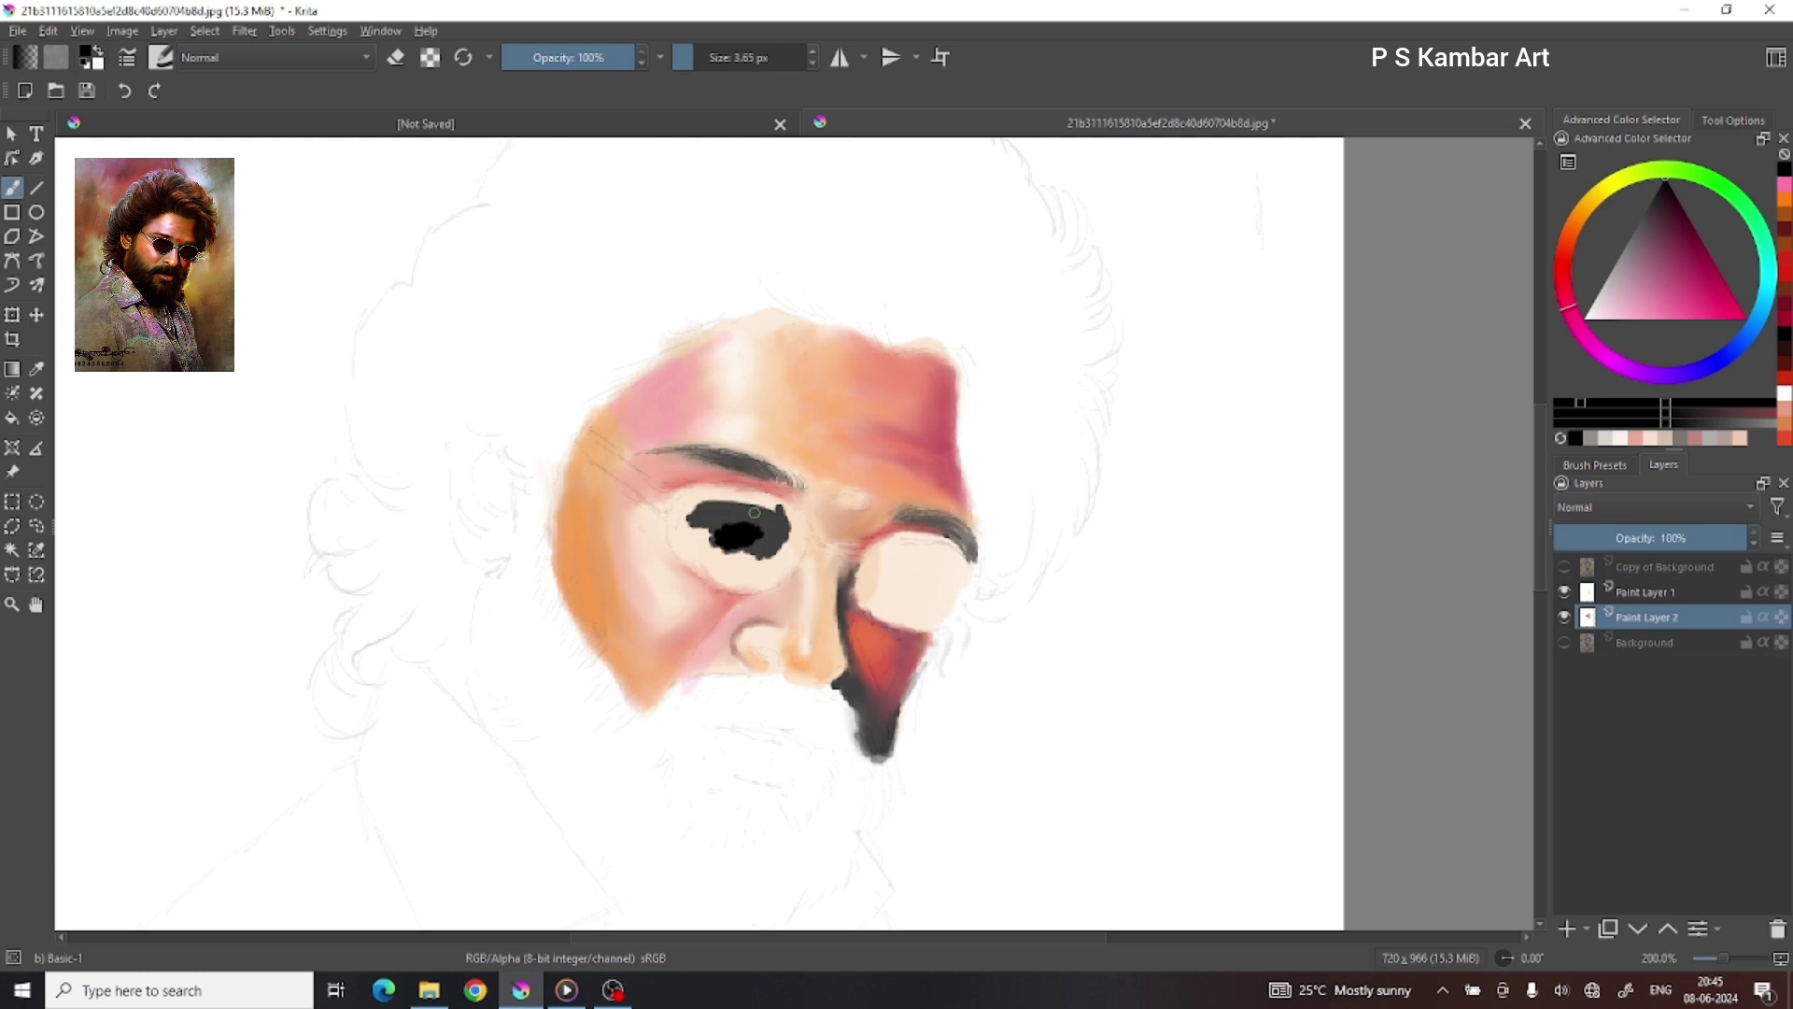
left_click(1687, 593)
right_click(1646, 592)
key("Escape")
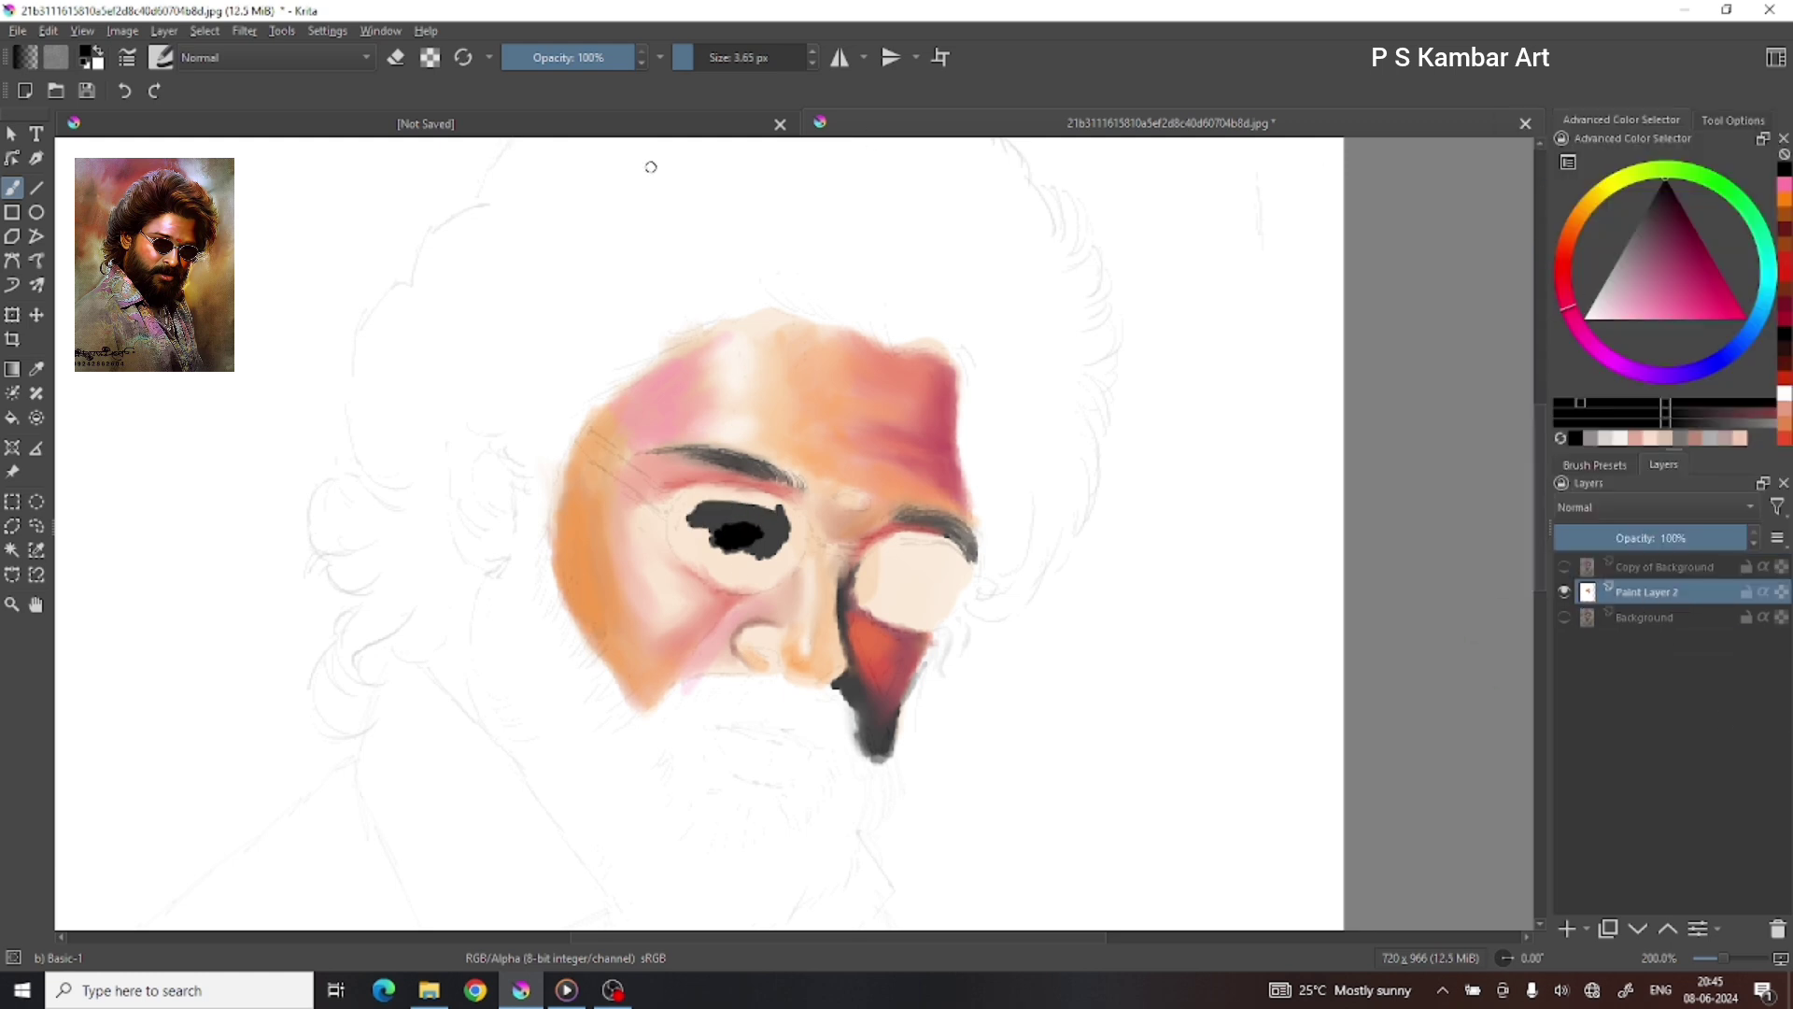
left_click_drag(1672, 592, 1677, 621)
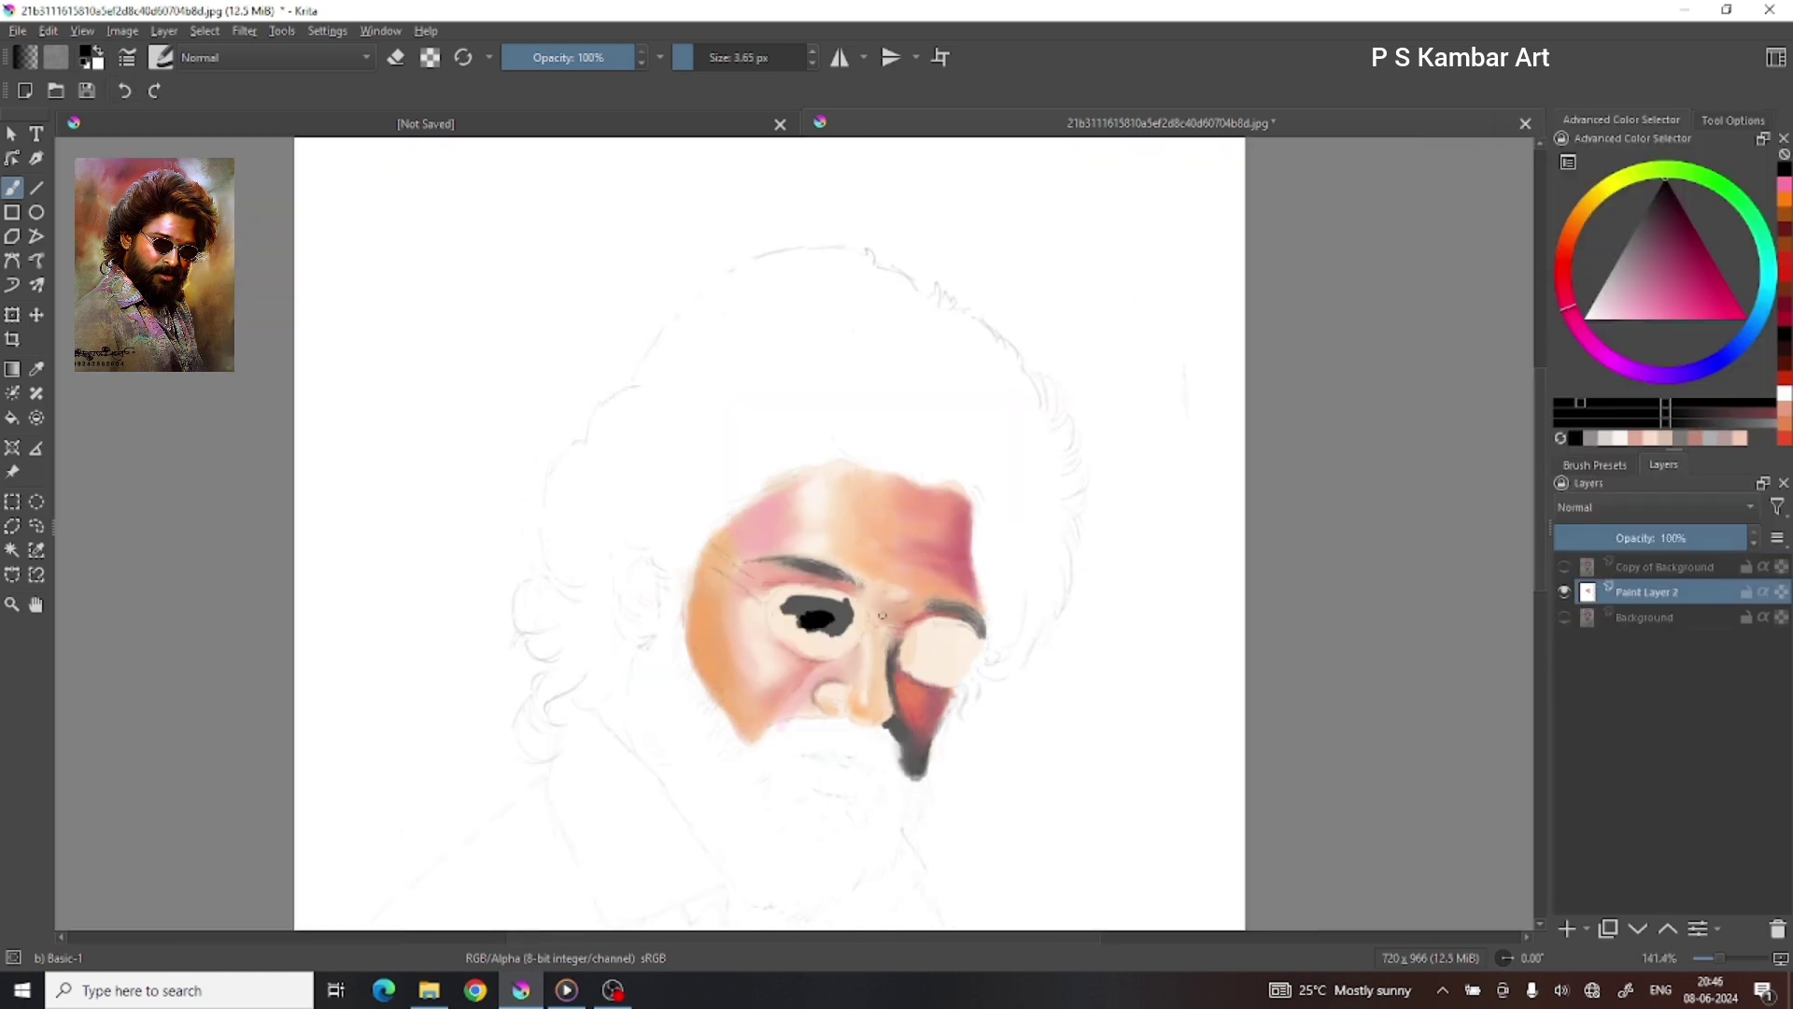
Step: Enlarge the black fill of the left lens and paint dark into the right lens
key("plus")
mouse_move(841, 607)
left_mouse_down()
mouse_move(785, 570)
mouse_move(850, 574)
mouse_move(786, 569)
left_mouse_up()
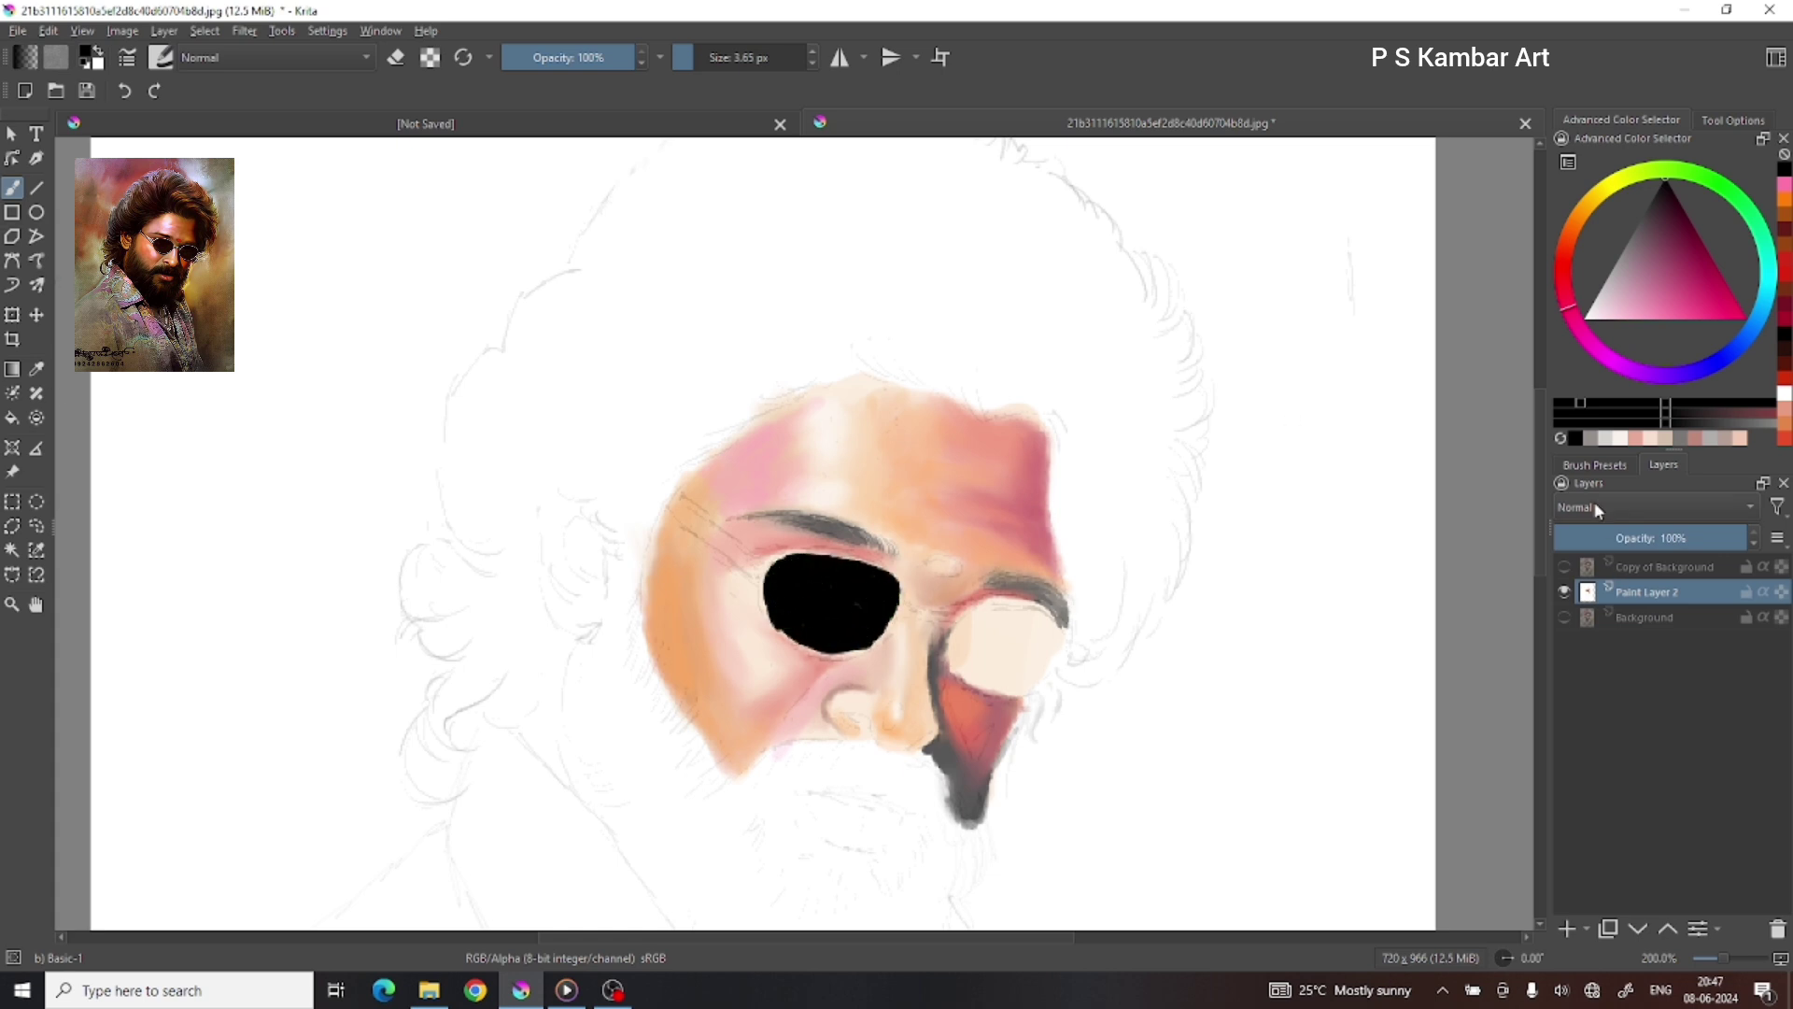
left_click(1594, 464)
left_click(1694, 764)
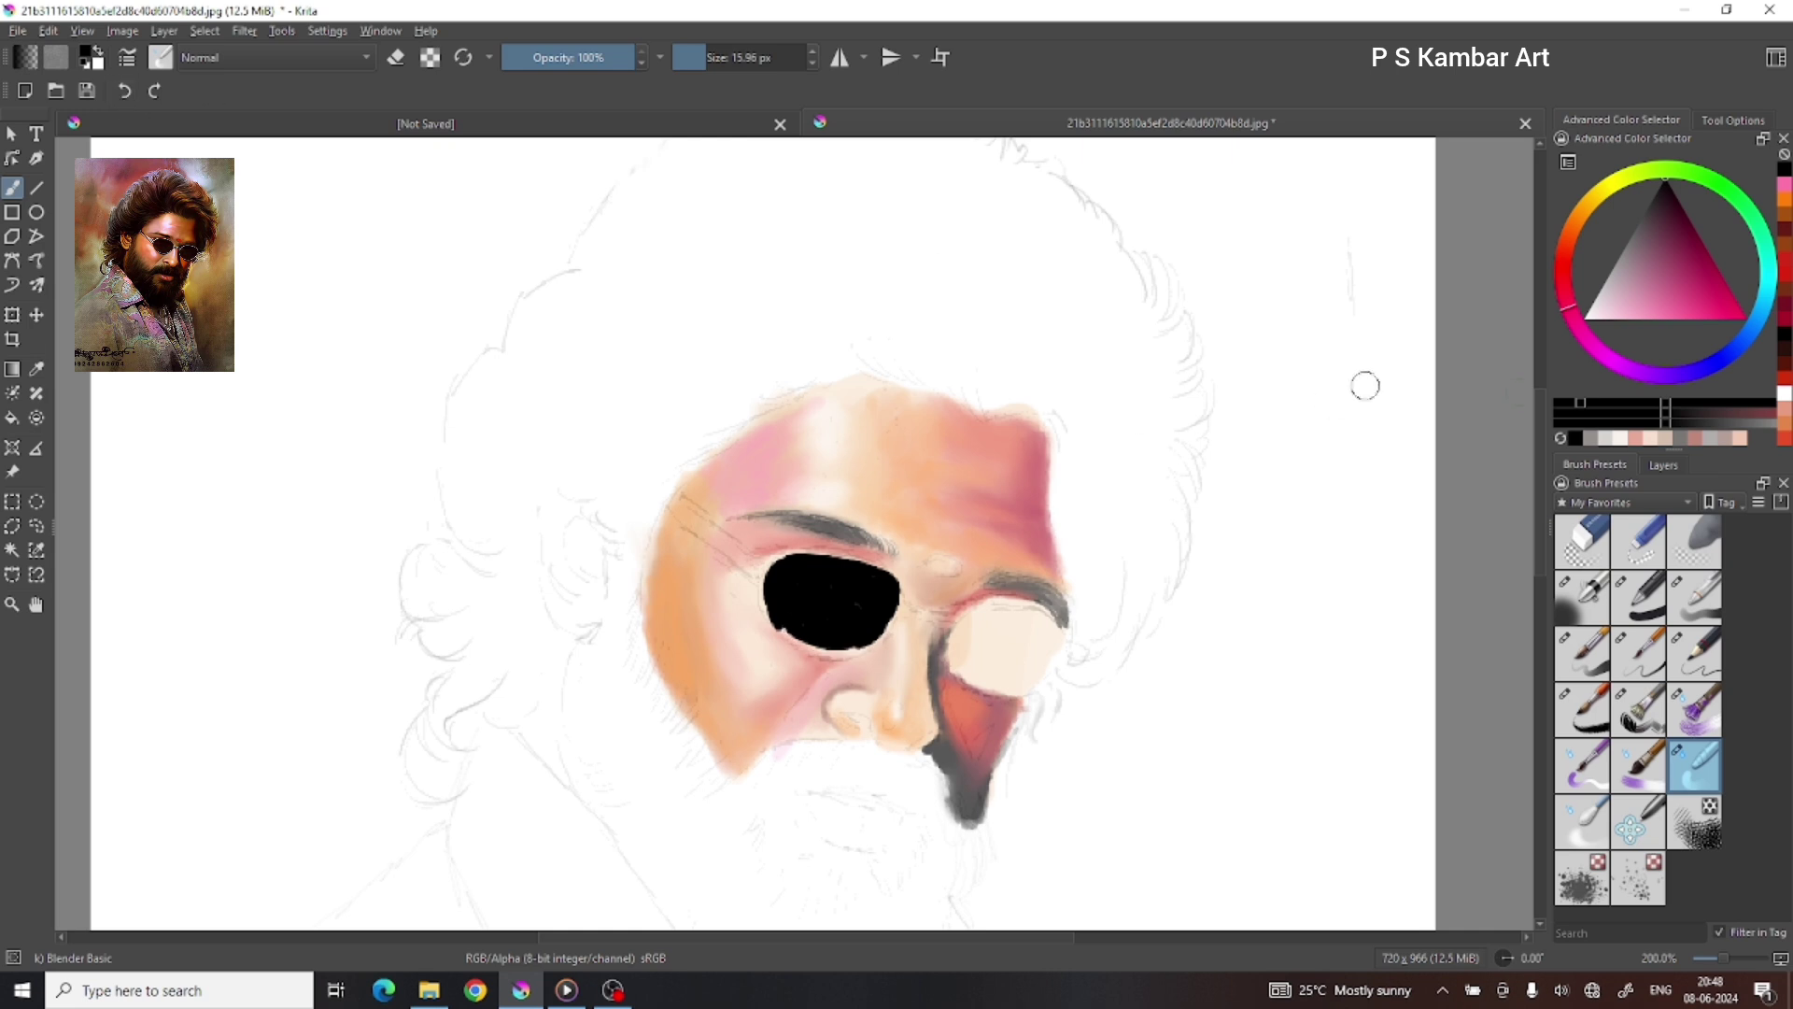
left_click(697, 62)
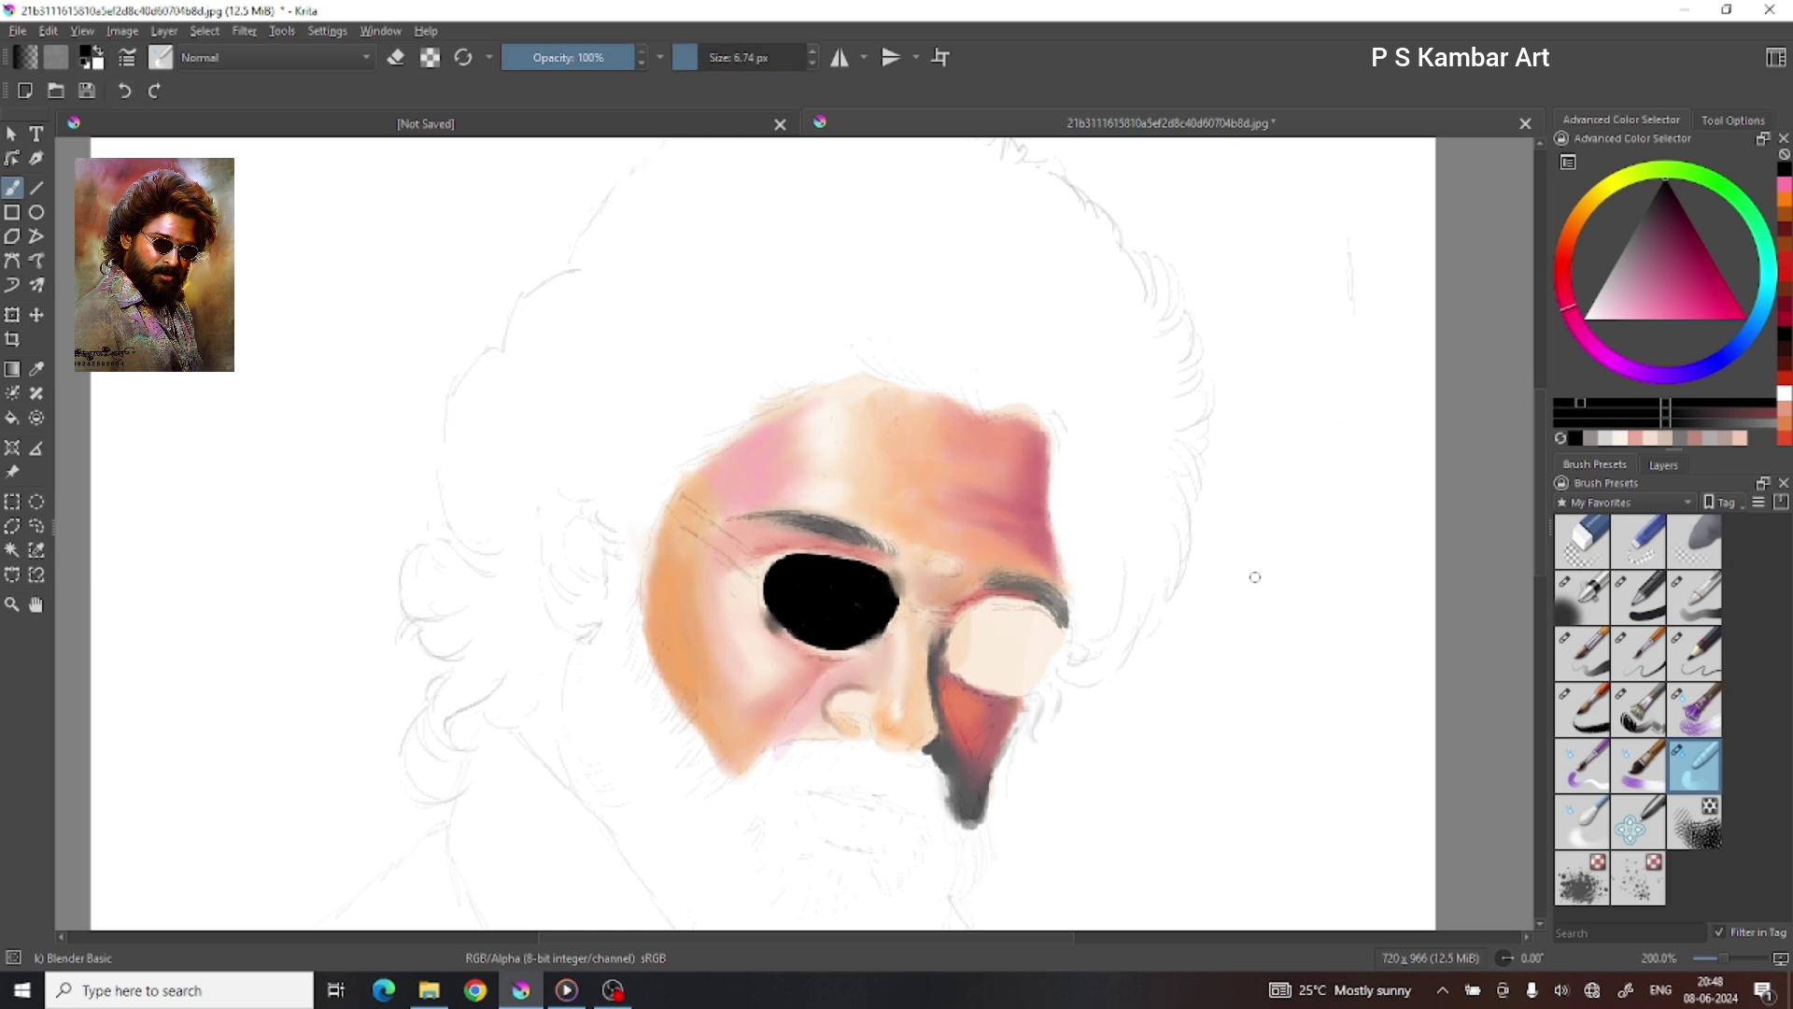
key("slash")
mouse_move(1025, 651)
left_mouse_down()
mouse_move(1002, 638)
mouse_move(1028, 616)
mouse_move(971, 665)
mouse_move(1033, 680)
left_mouse_up()
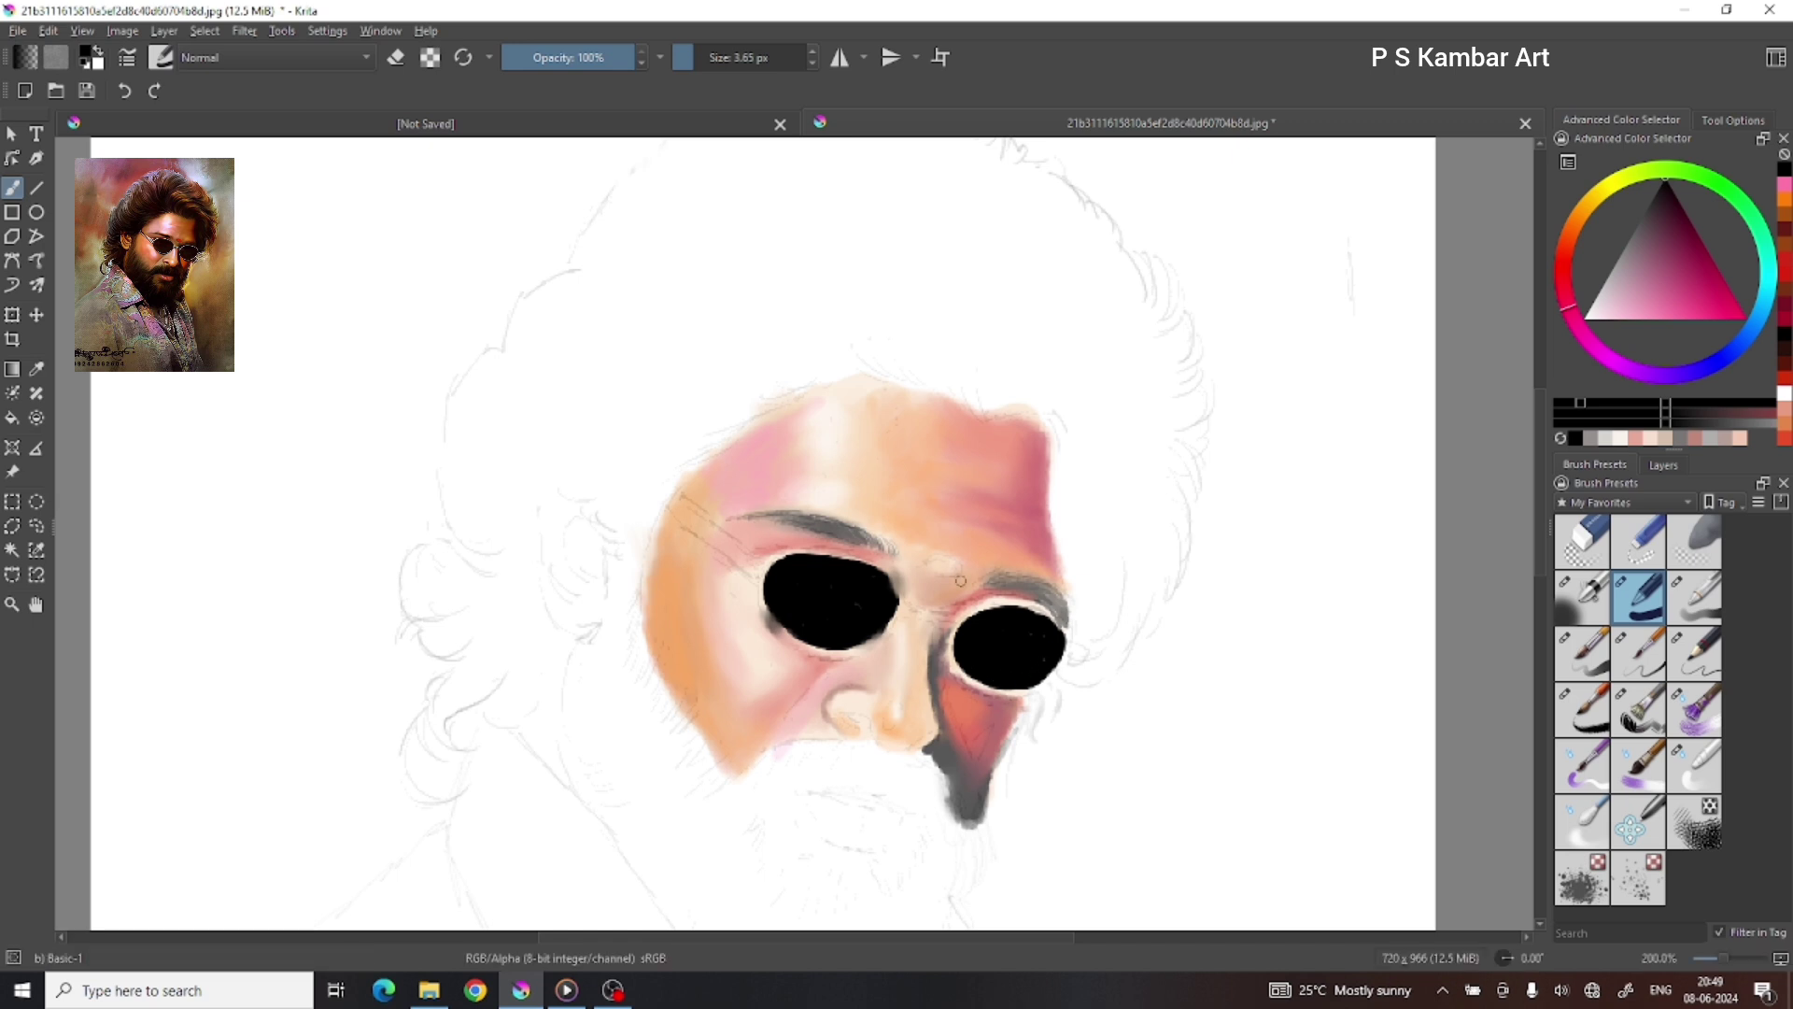
key("slash")
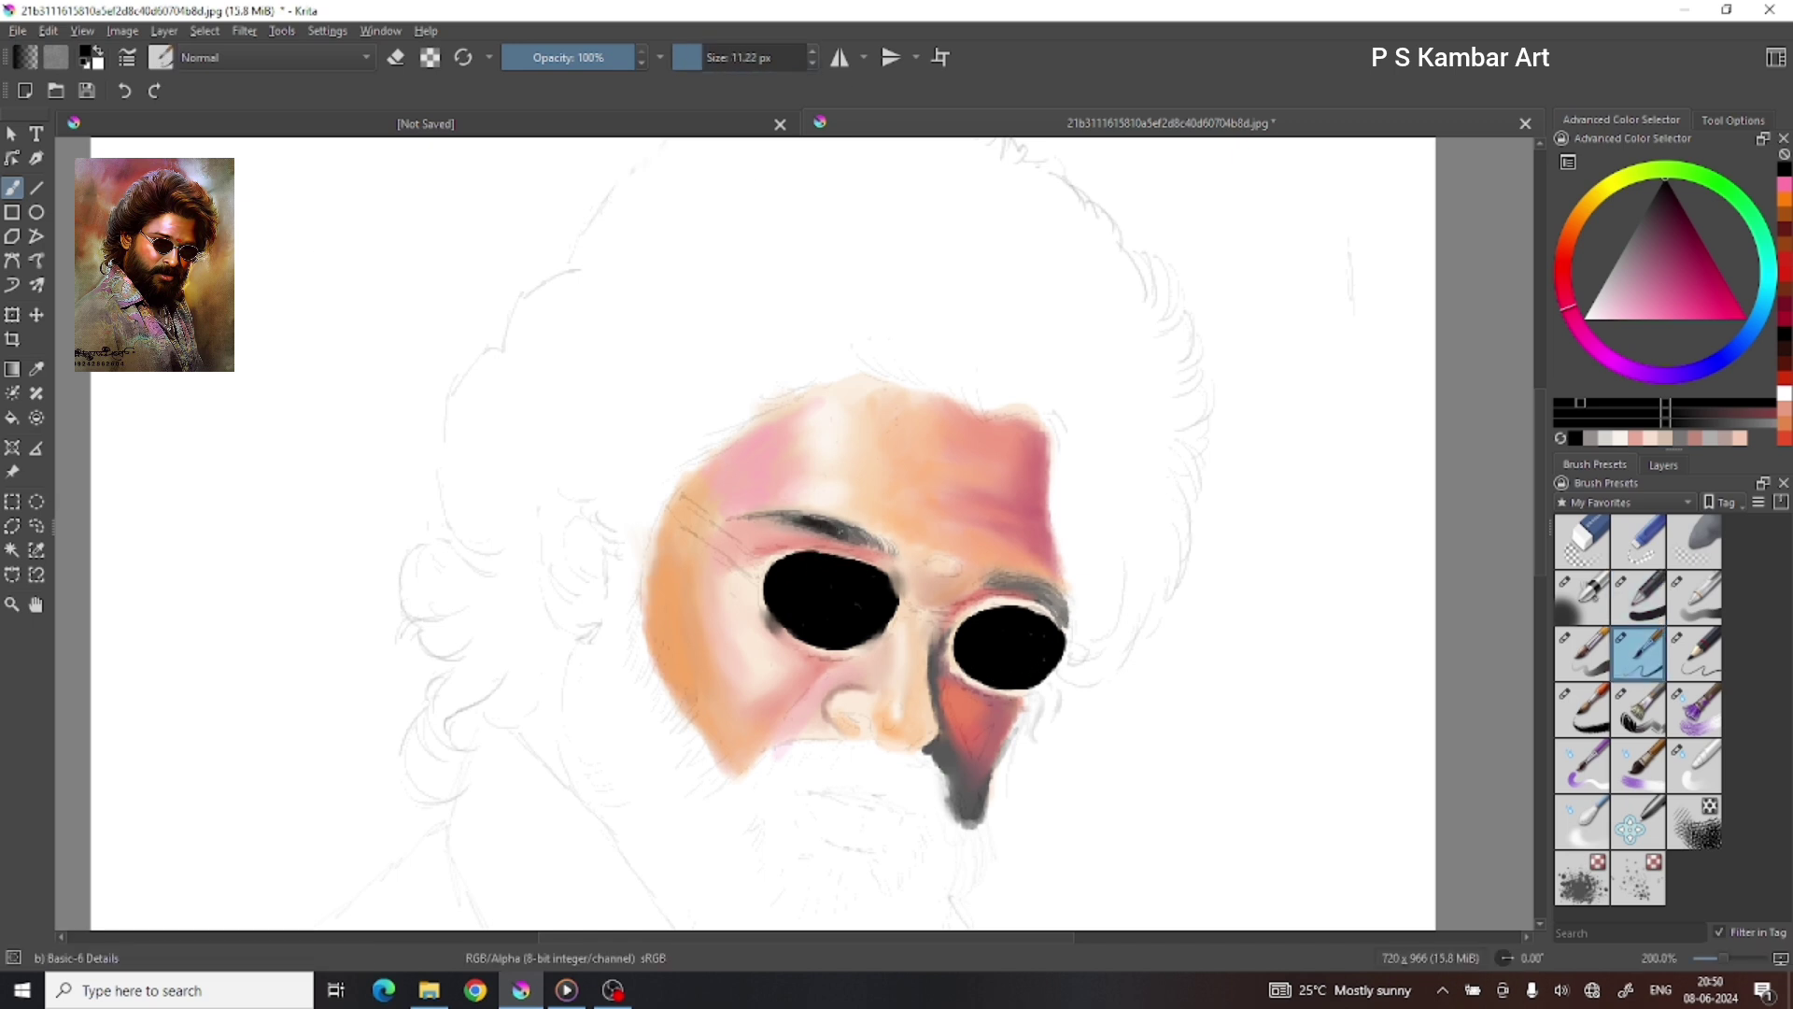
key("slash")
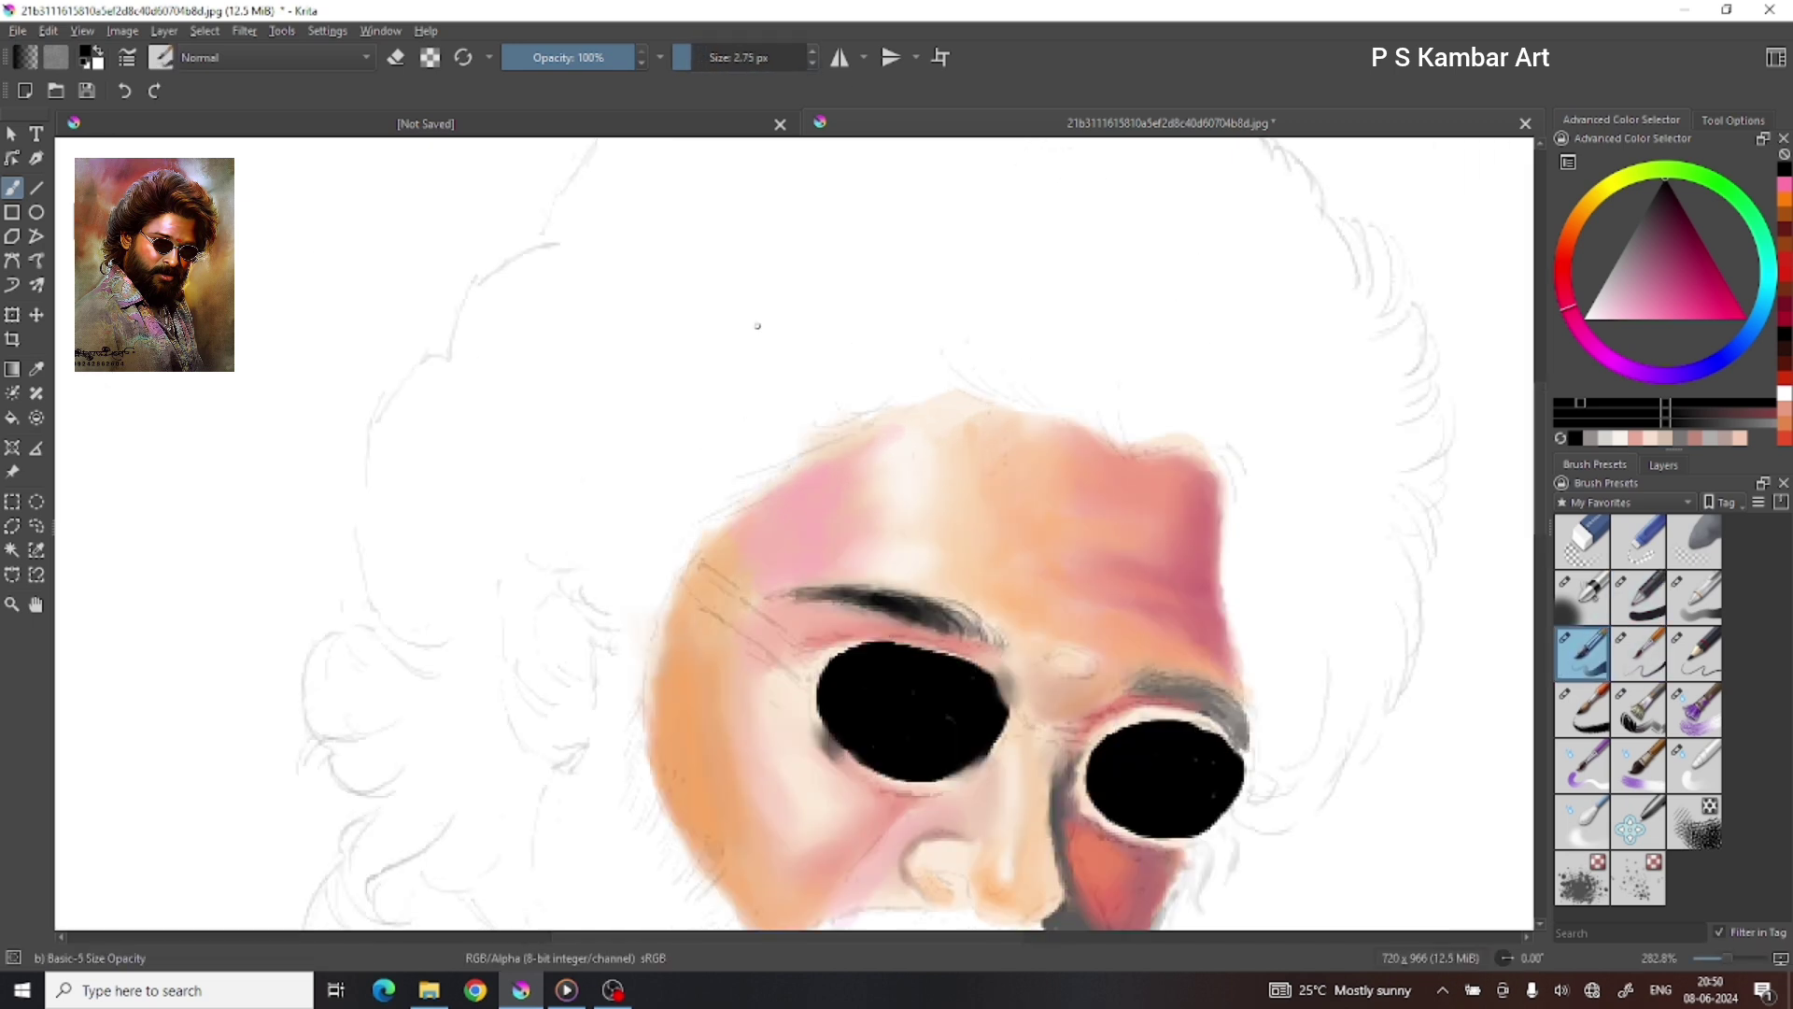
Step: Fill dark strokes around the right lens rim
scroll(738, 448, "up", 2)
mouse_move(1201, 762)
left_mouse_down()
mouse_move(1331, 752)
mouse_move(1163, 836)
left_mouse_up()
mouse_move(1182, 748)
left_mouse_down()
mouse_move(1252, 733)
mouse_move(1401, 790)
left_mouse_up()
left_click_drag(812, 775, 648, 544)
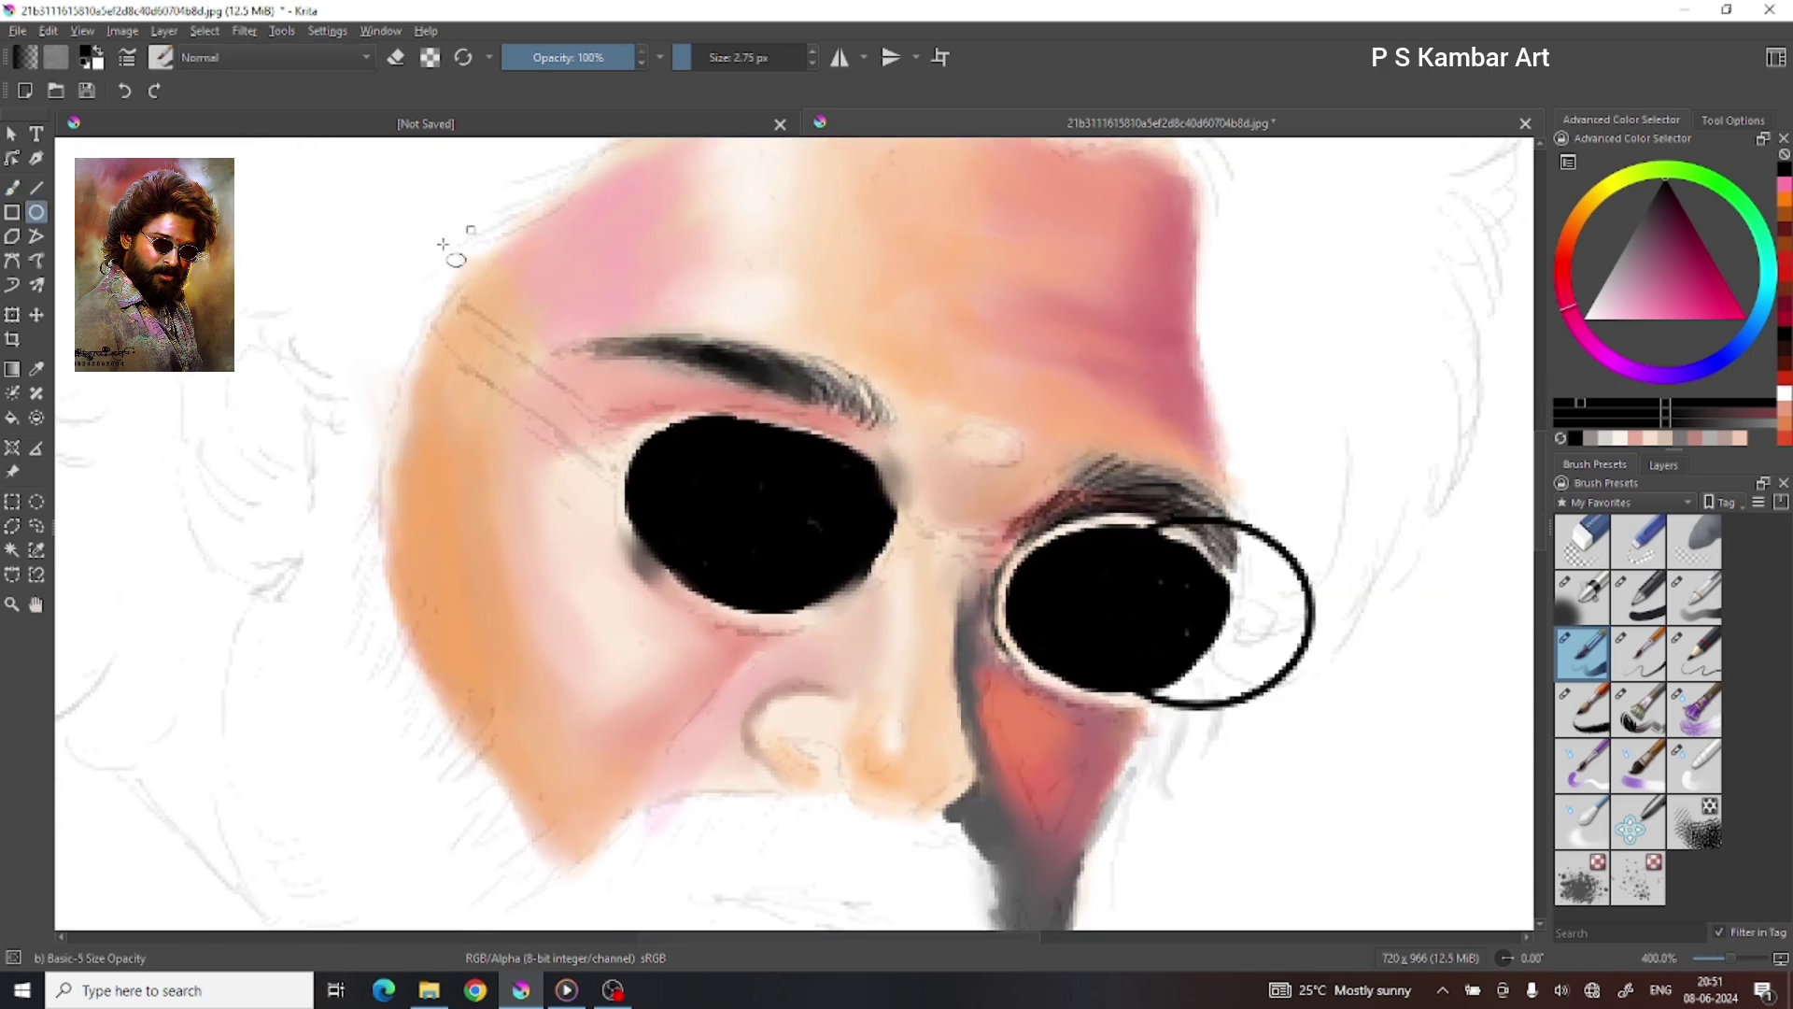
Step: On a new layer, draw a white ellipse and rotate and squash it to fit the left lens
left_click(1661, 464)
key("Insert")
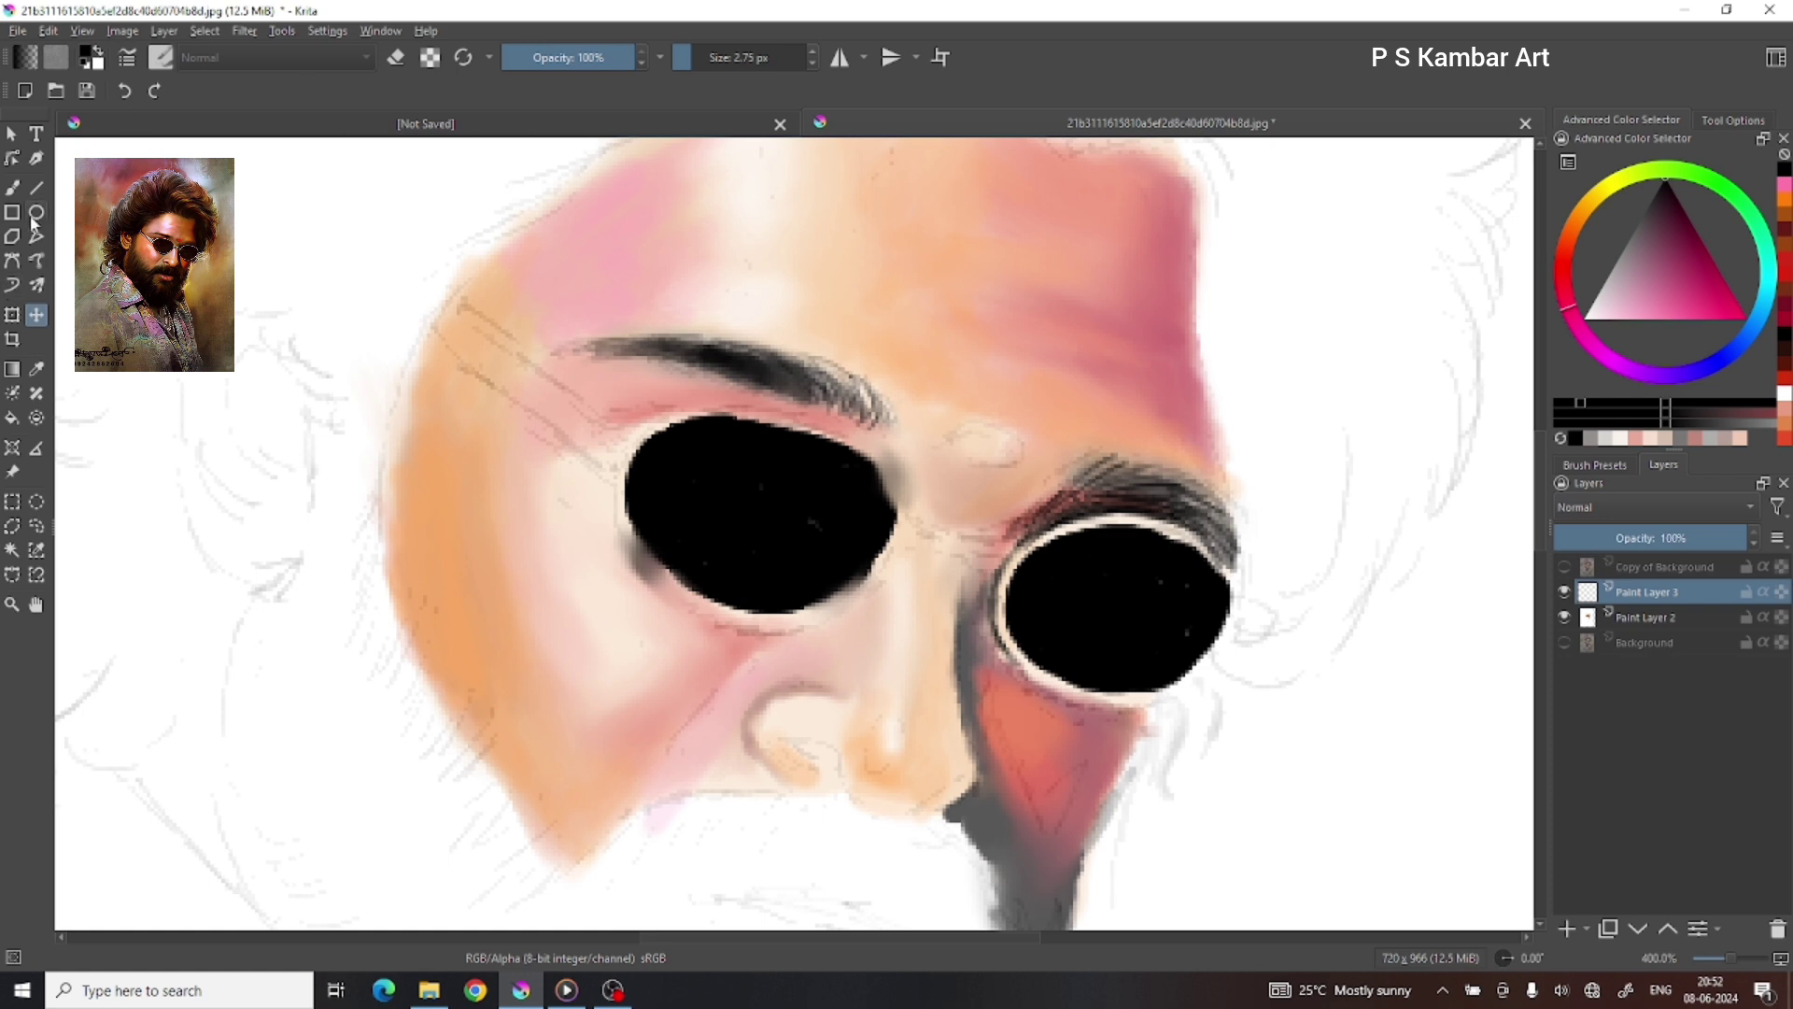
left_click(36, 213)
left_click_drag(627, 407, 945, 639)
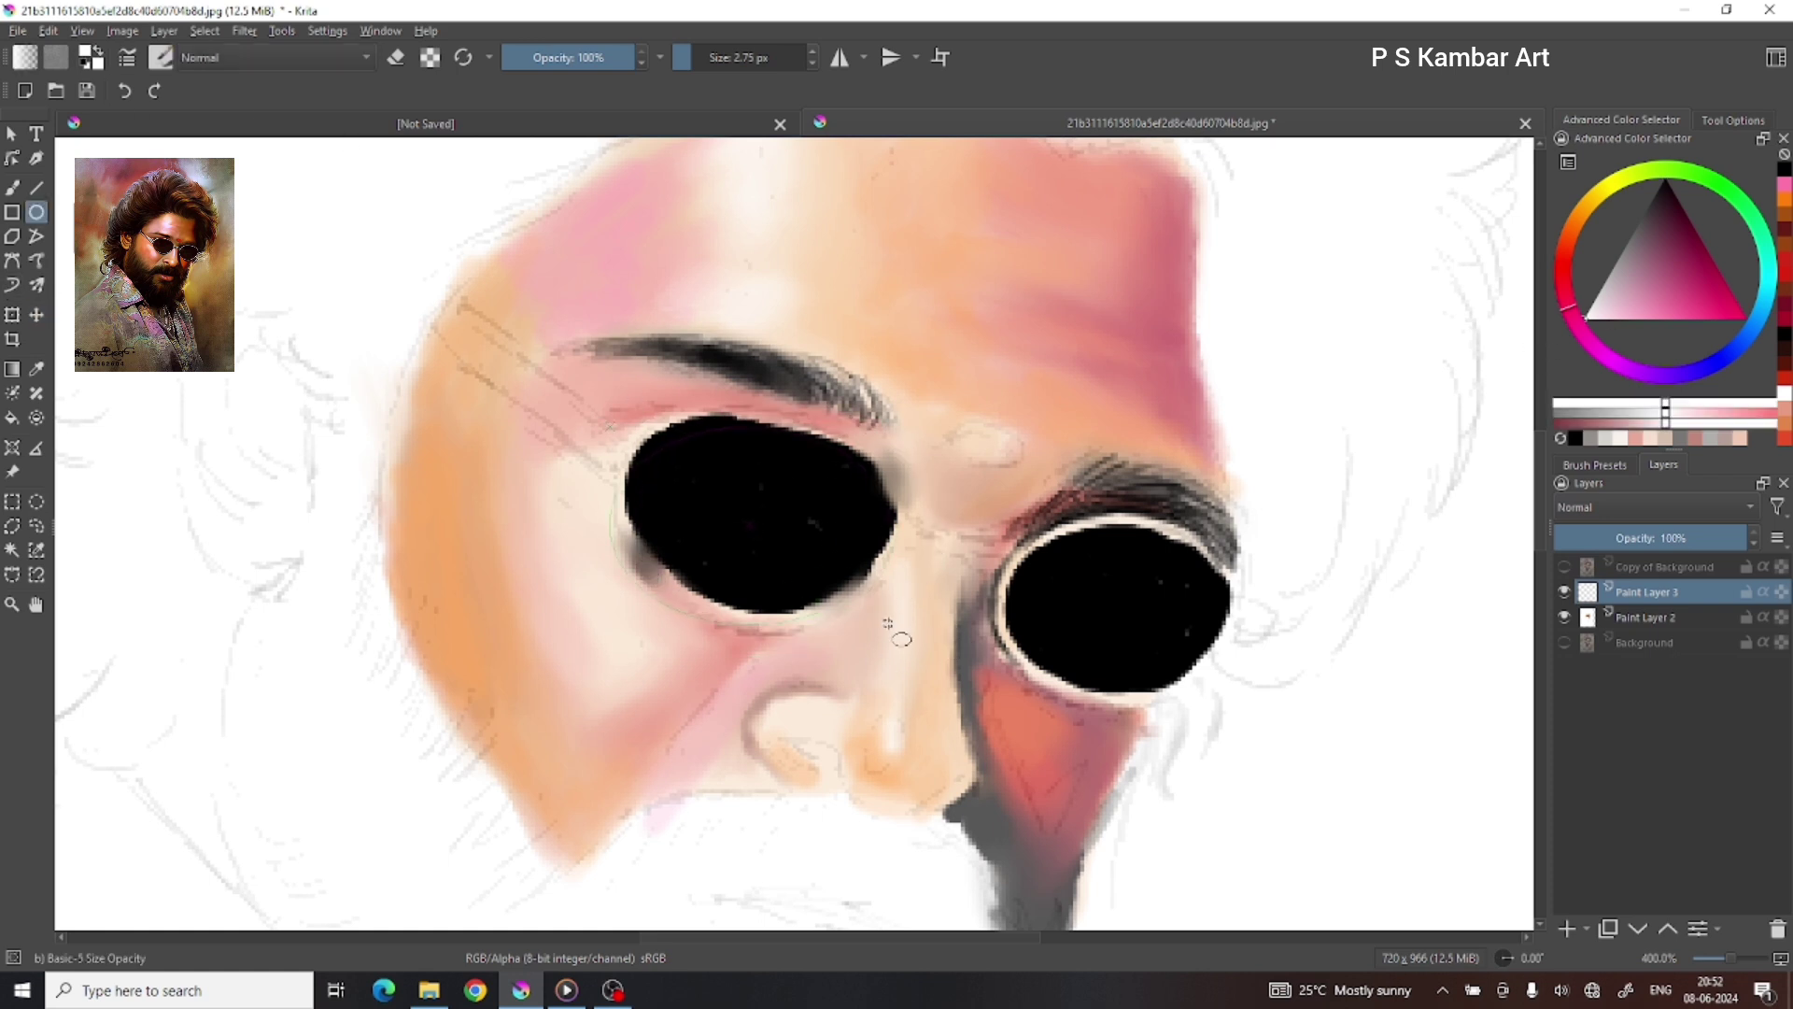
key("ctrl+t")
left_click_drag(752, 488, 753, 501)
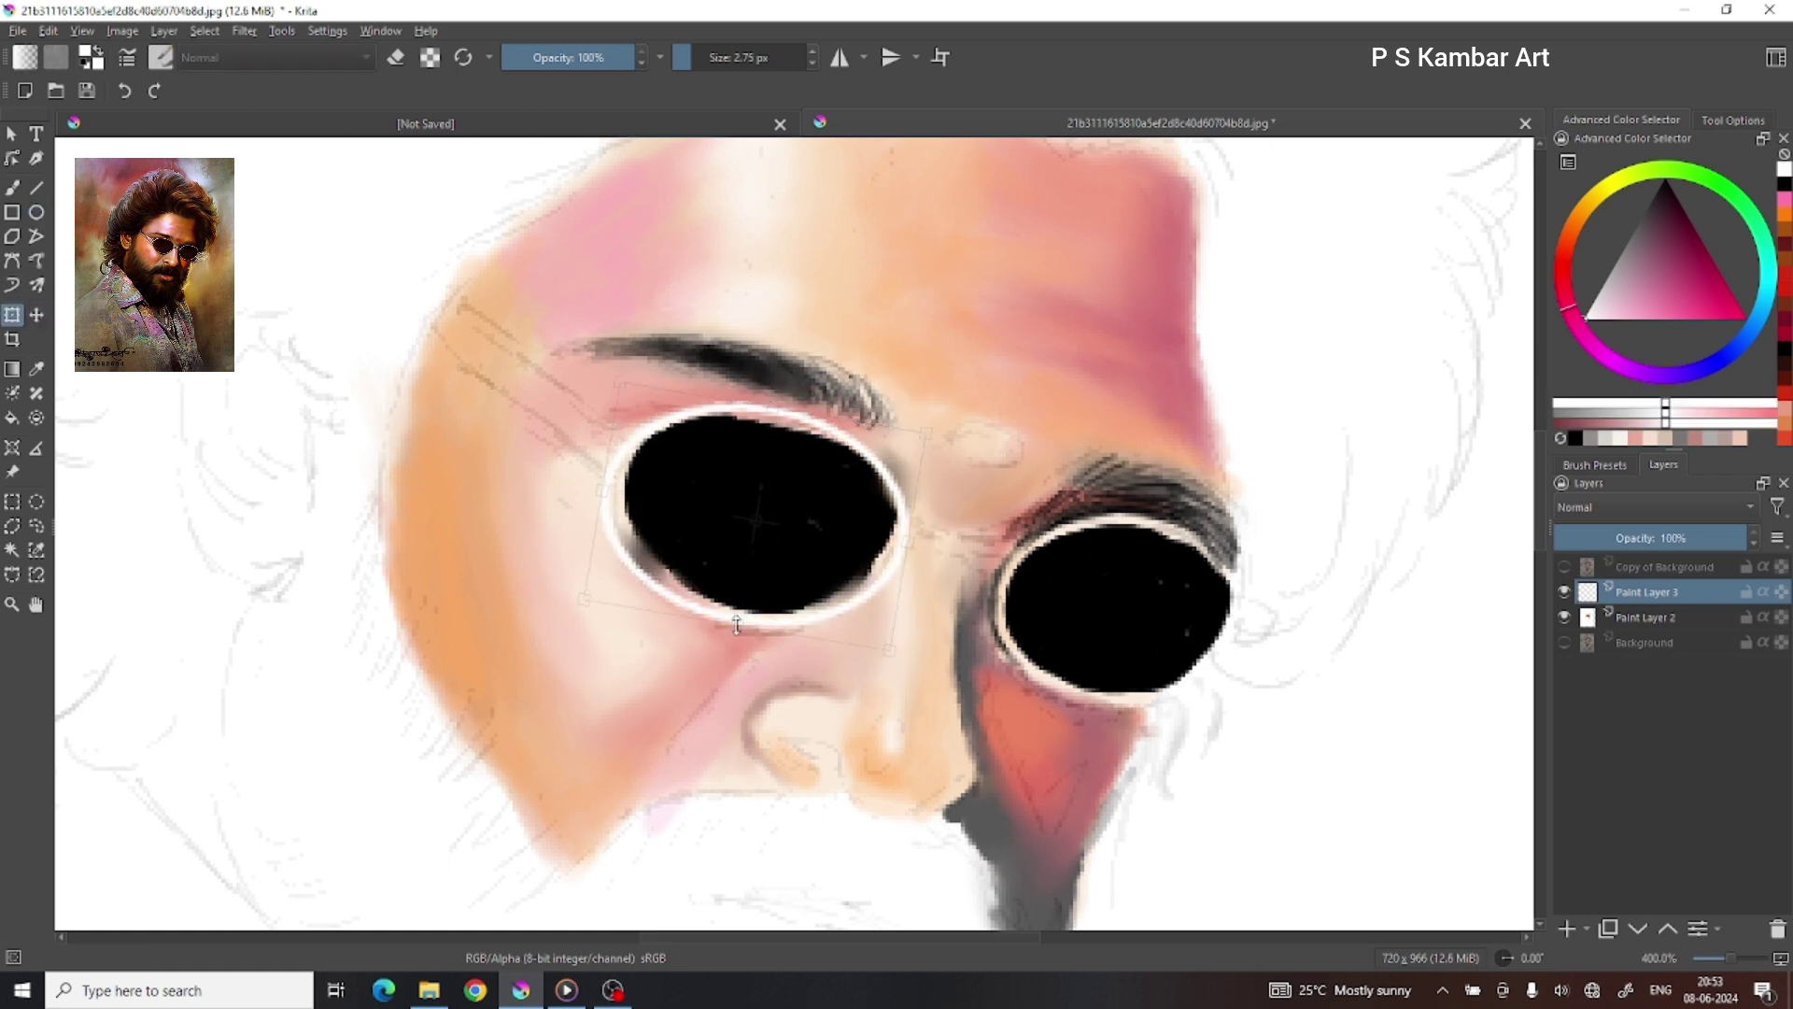
left_click_drag(737, 624, 737, 609)
key("t")
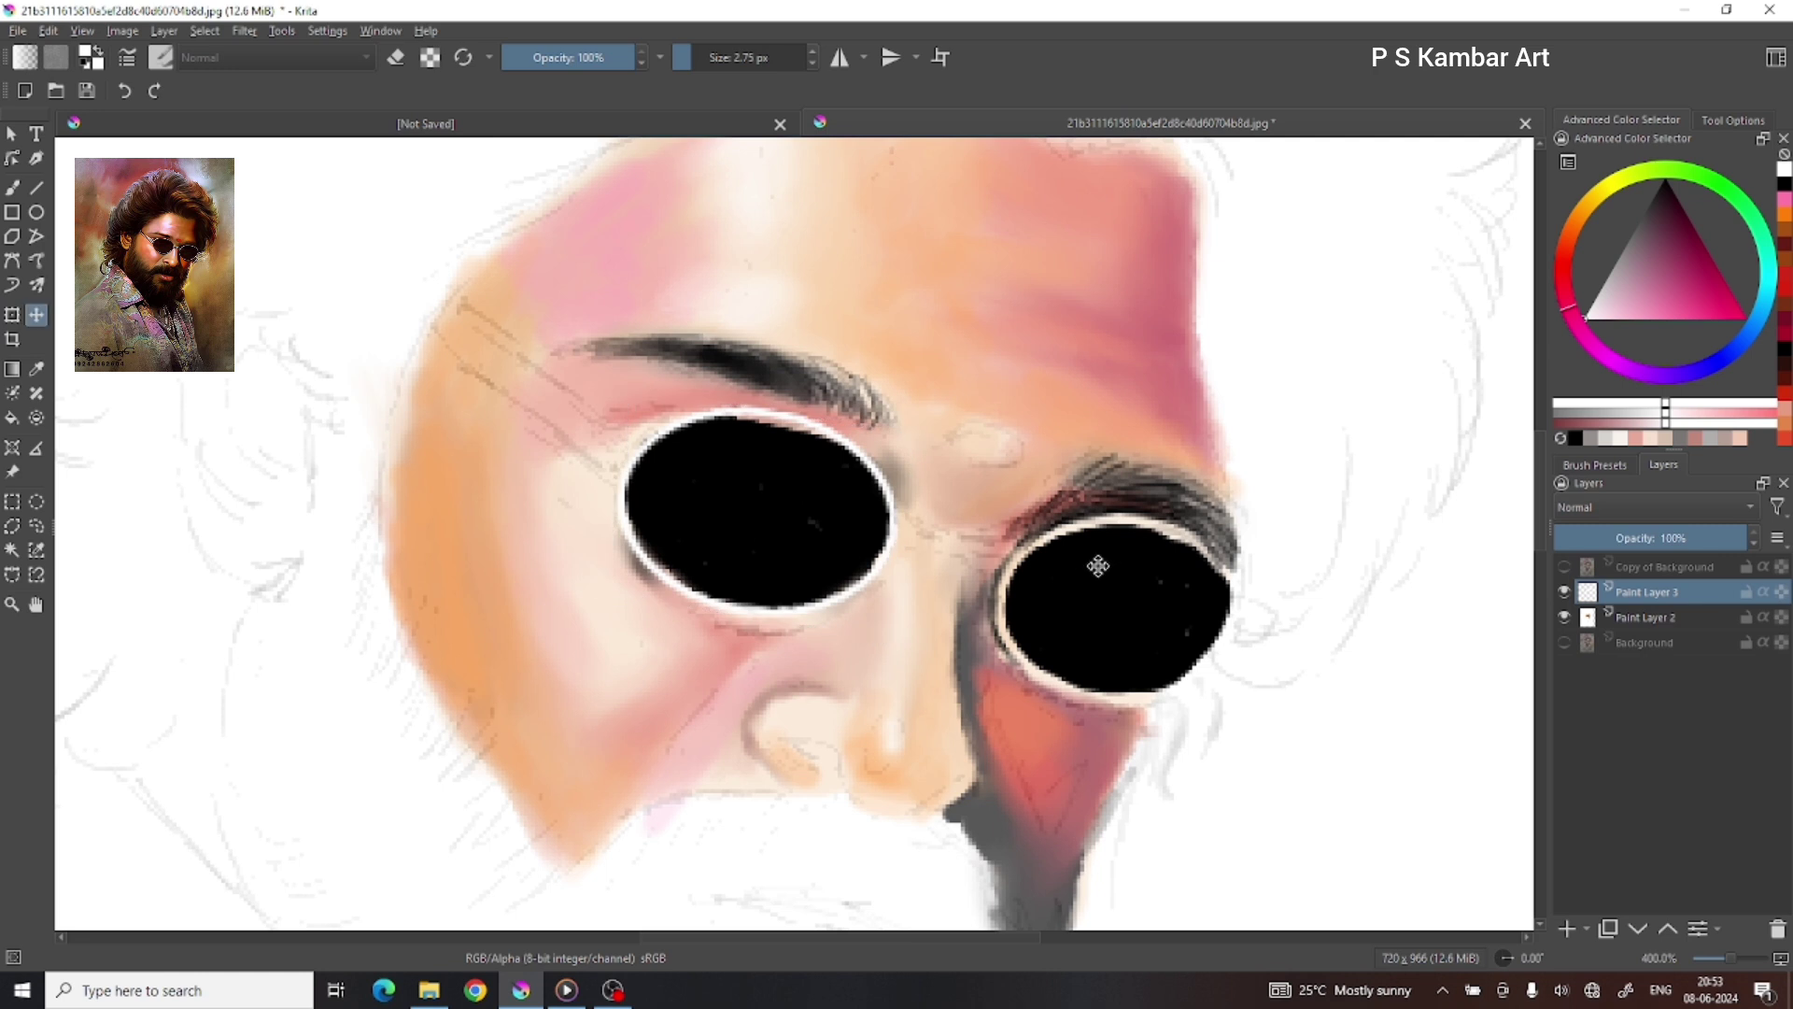
Step: Nudge the white ring into place and duplicate it onto the right lens
key("ctrl+t")
key("Return")
left_click_drag(760, 542, 1081, 625)
key("ctrl+j")
key("ctrl+t")
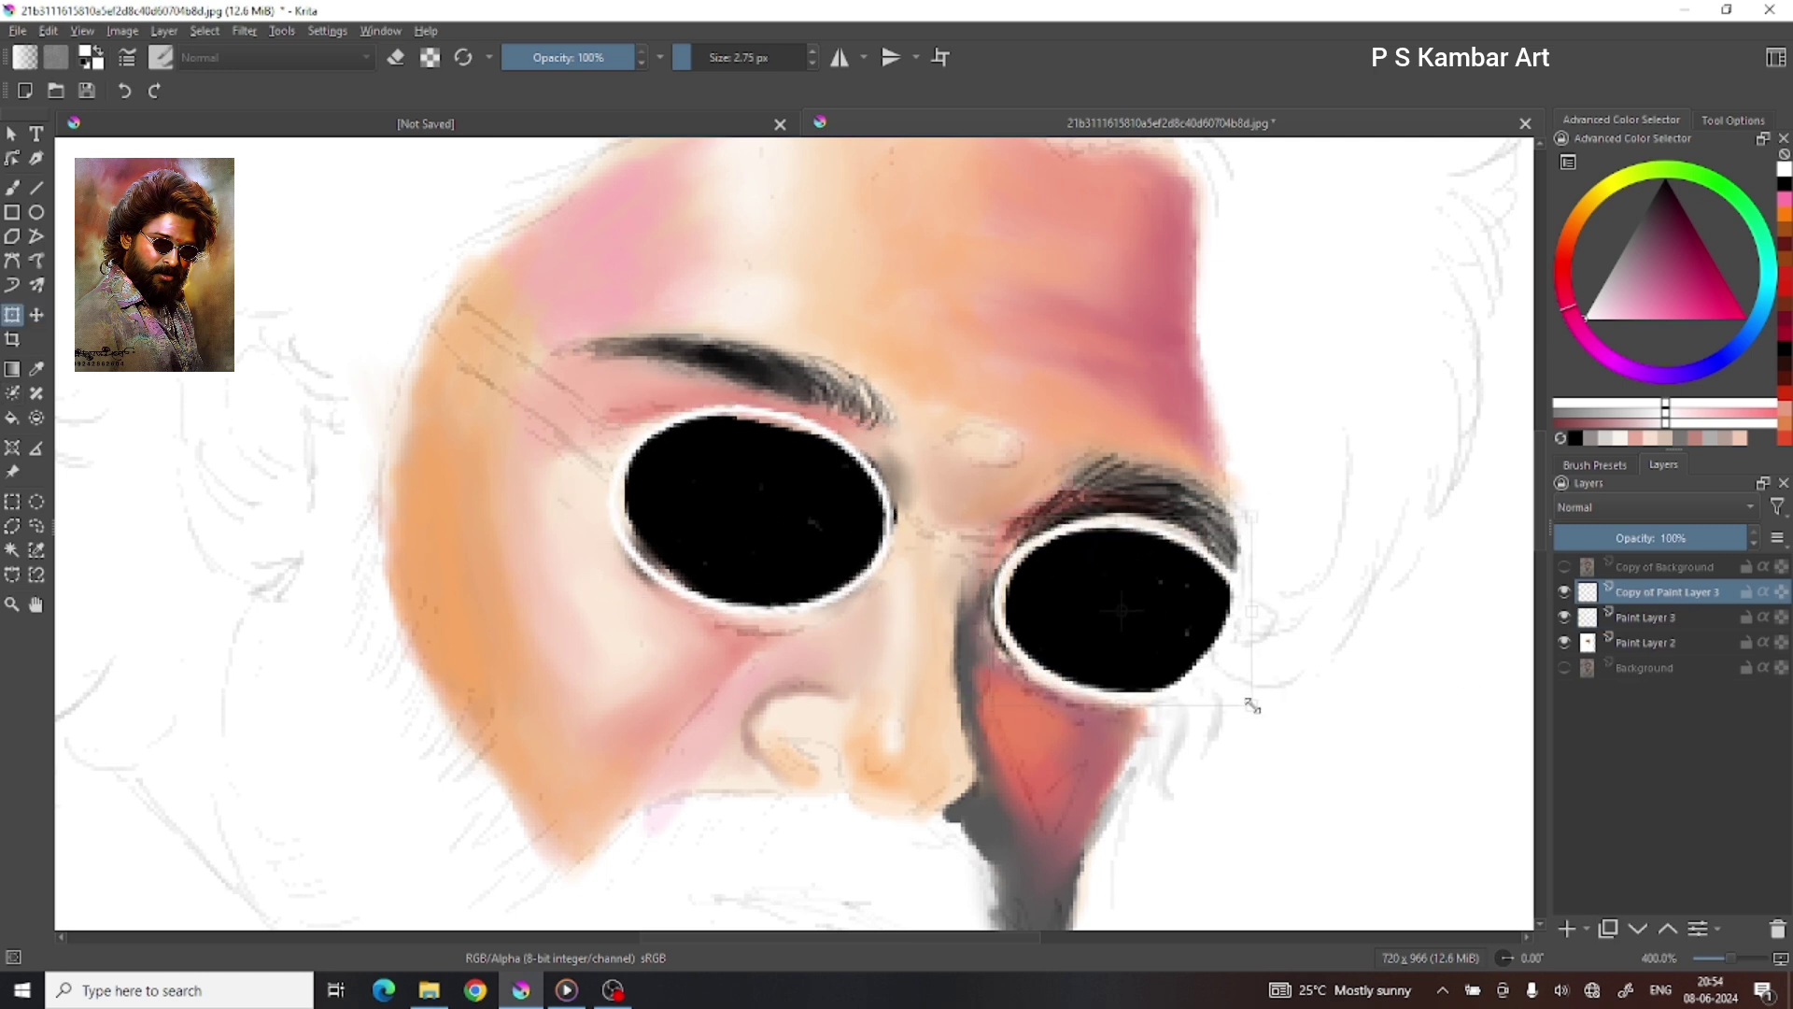
key("v")
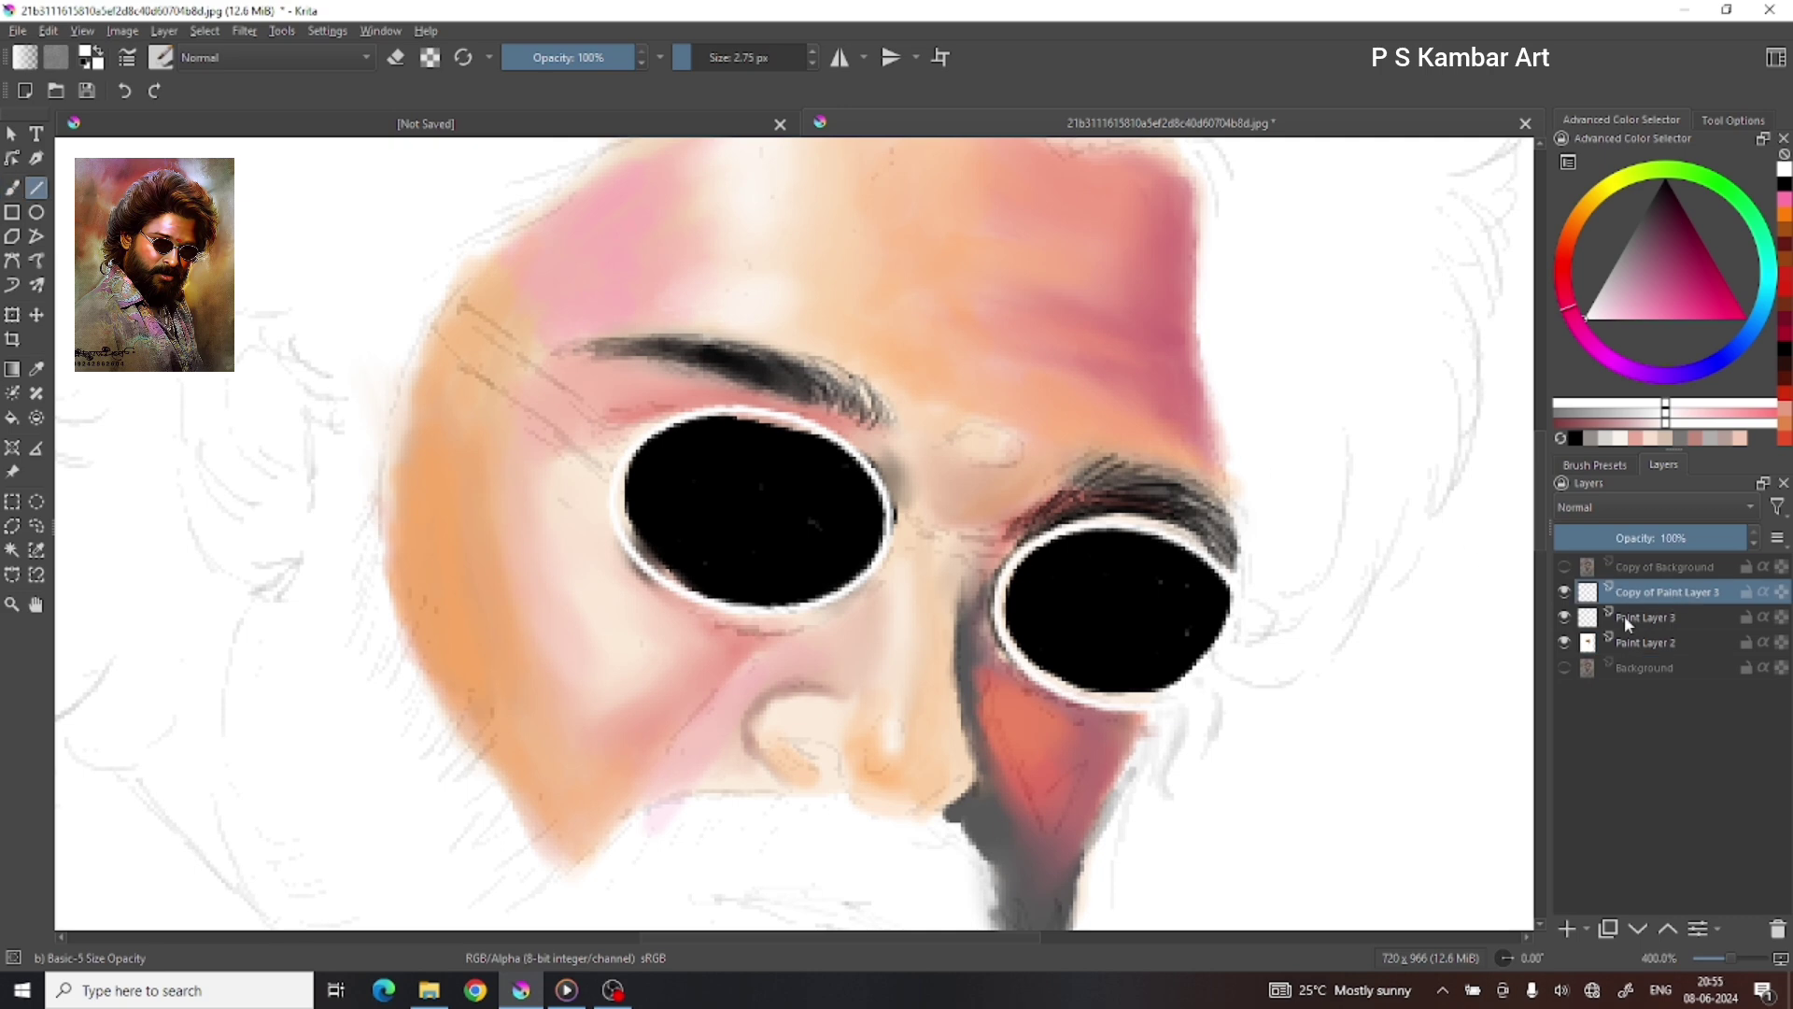
Step: On a new layer, draw the white double-line bridge and the left temple arm
key("Insert")
left_click_drag(894, 529, 1009, 563)
left_click_drag(445, 298, 613, 425)
left_click_drag(431, 322, 586, 448)
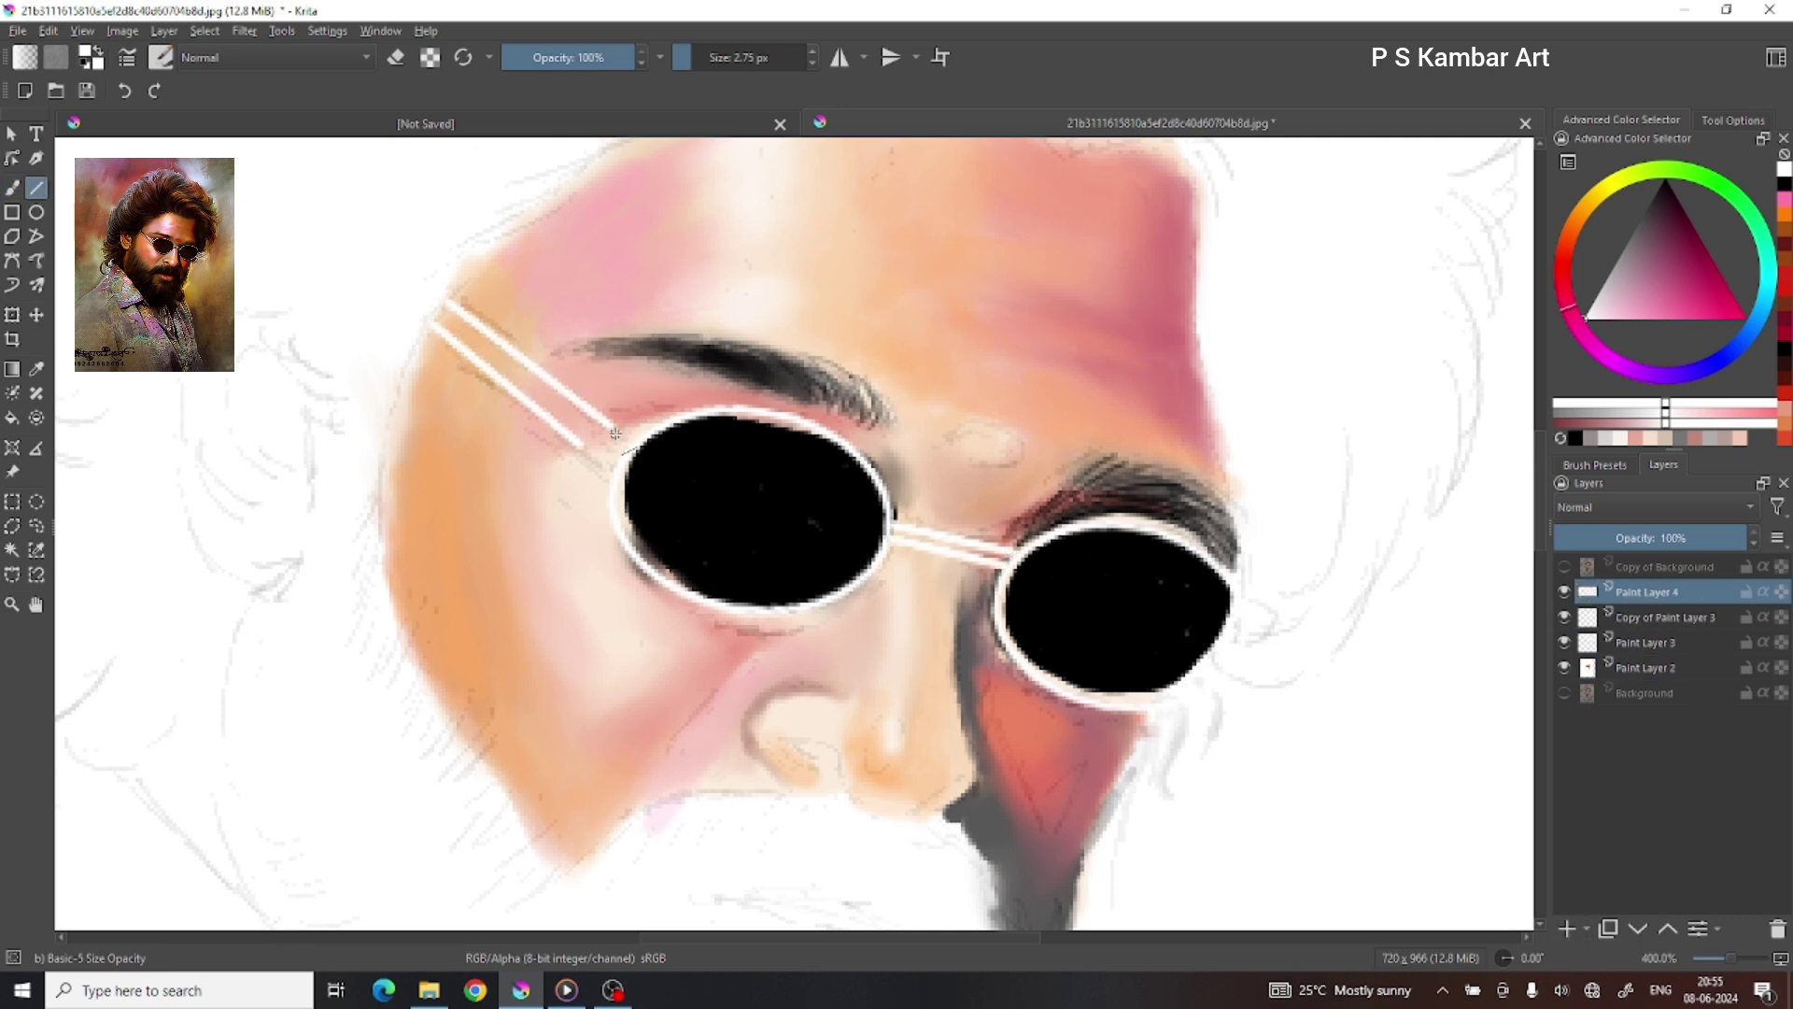
left_click_drag(497, 354, 599, 432)
scroll(881, 603, "down", 2)
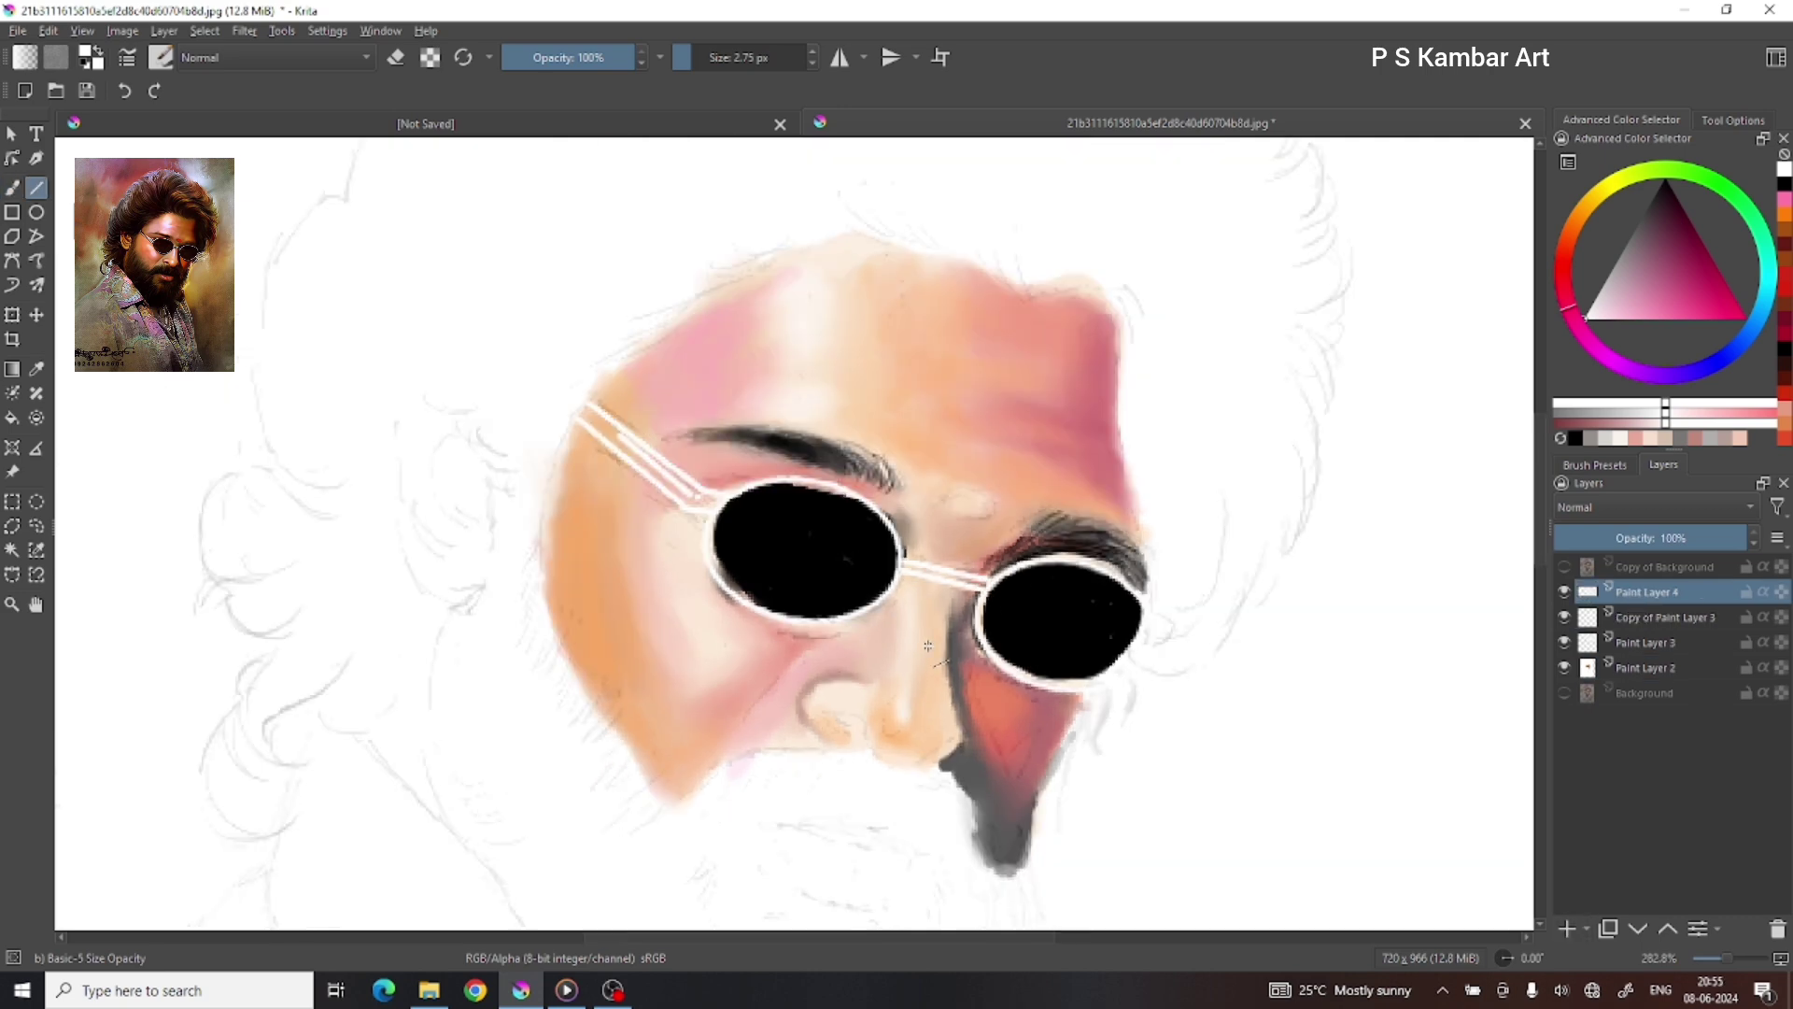
scroll(880, 602, "down", 3)
scroll(1487, 625, "up", 3)
key("Page_Down")
key("Page_Down")
Step: Darken the shadow under the left lens and blend a pink stroke below it
key("b")
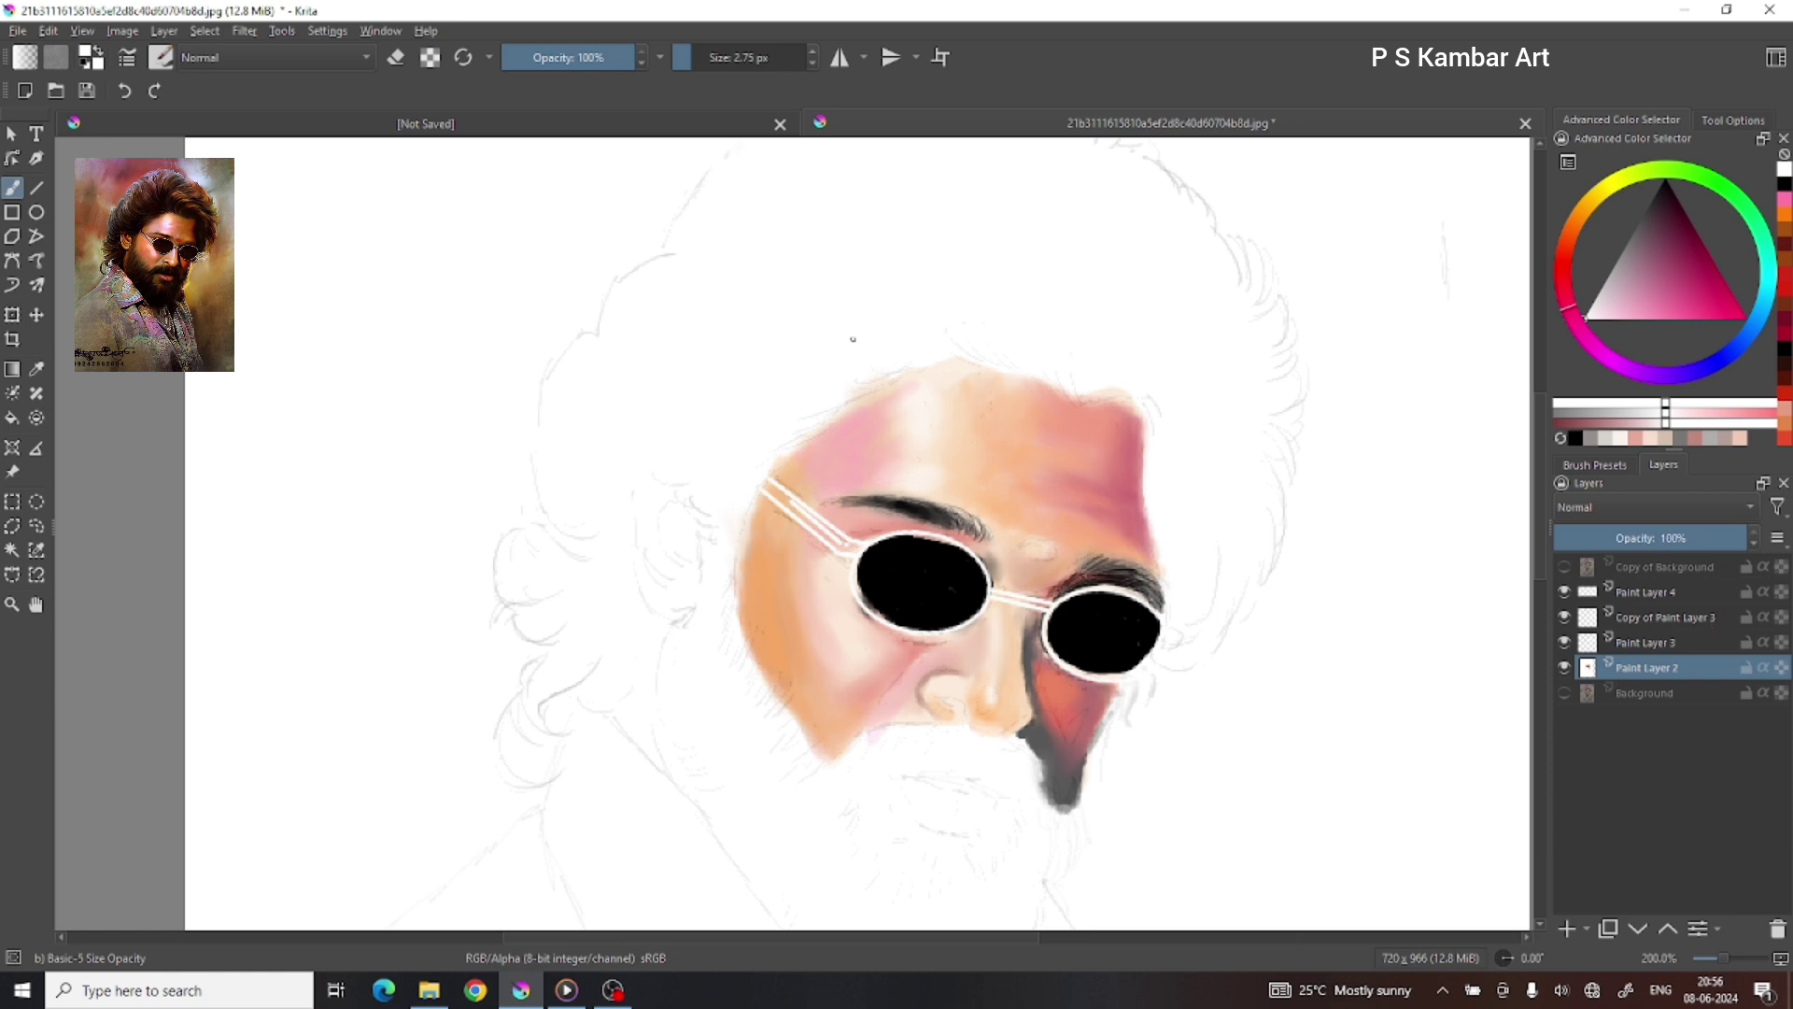
left_click(1594, 464)
key("d")
left_click(696, 59)
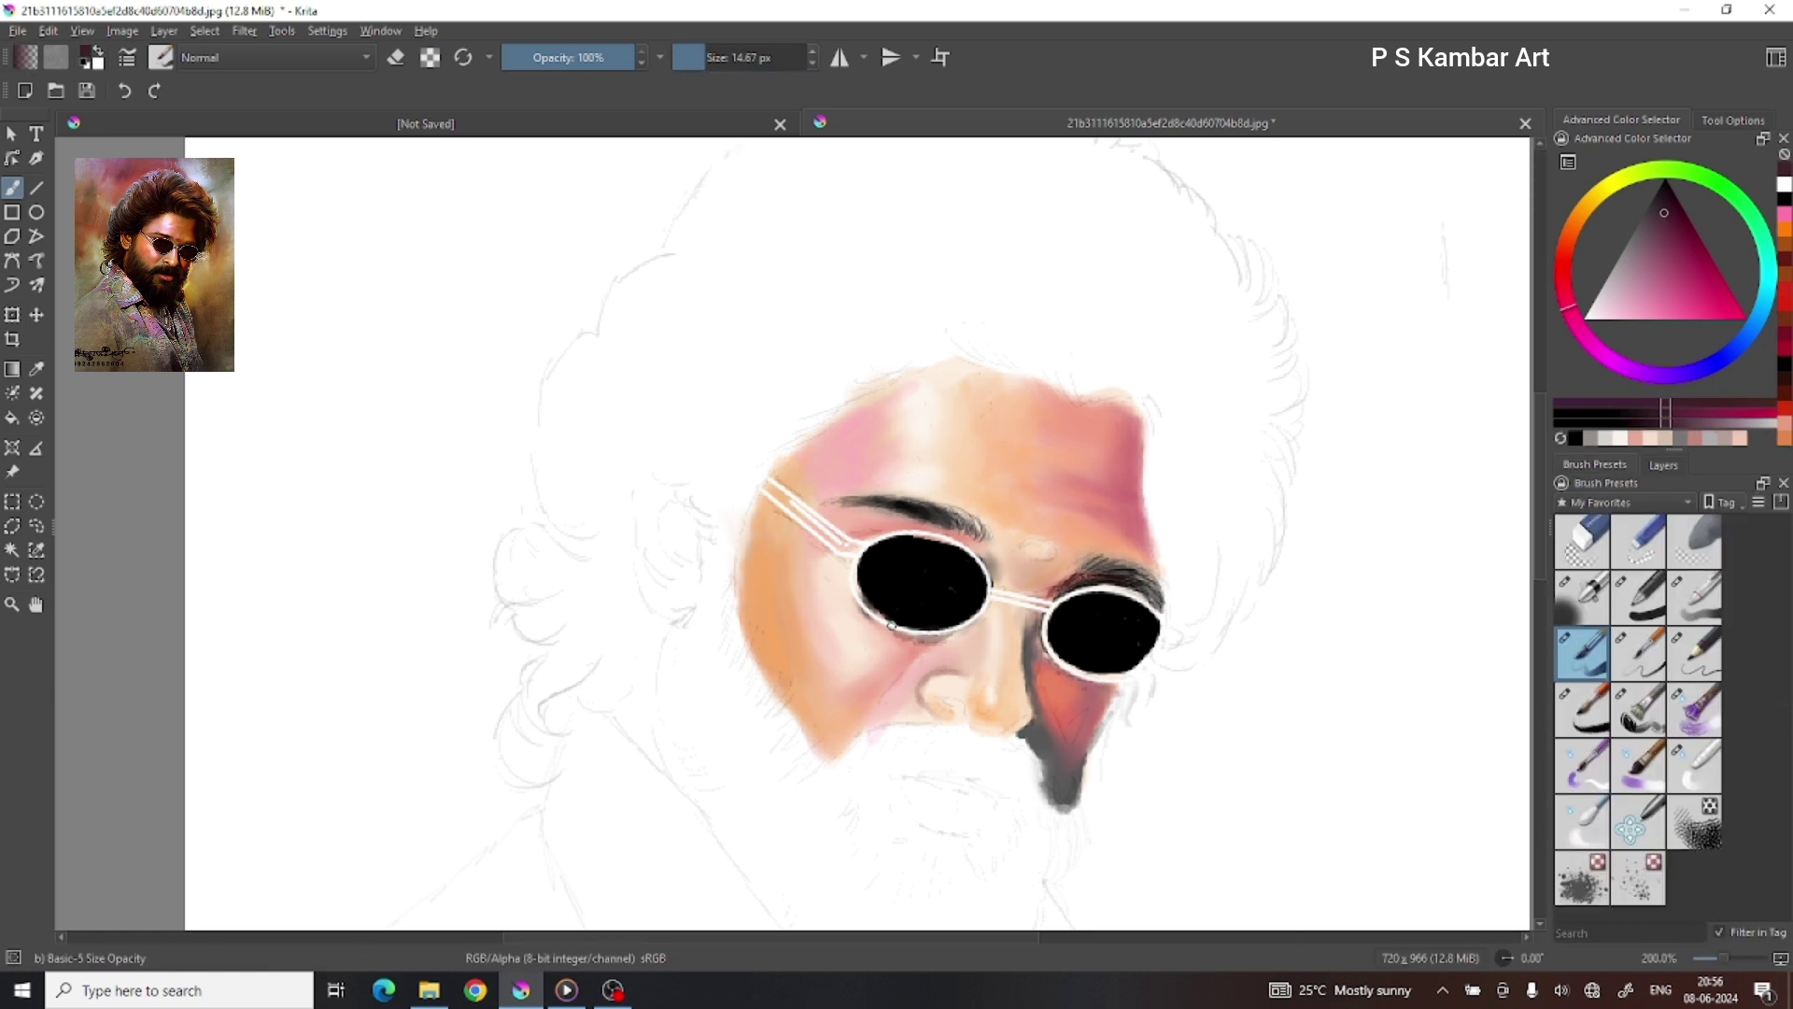
scroll(884, 590, "up", 2)
left_click_drag(936, 679, 1036, 657)
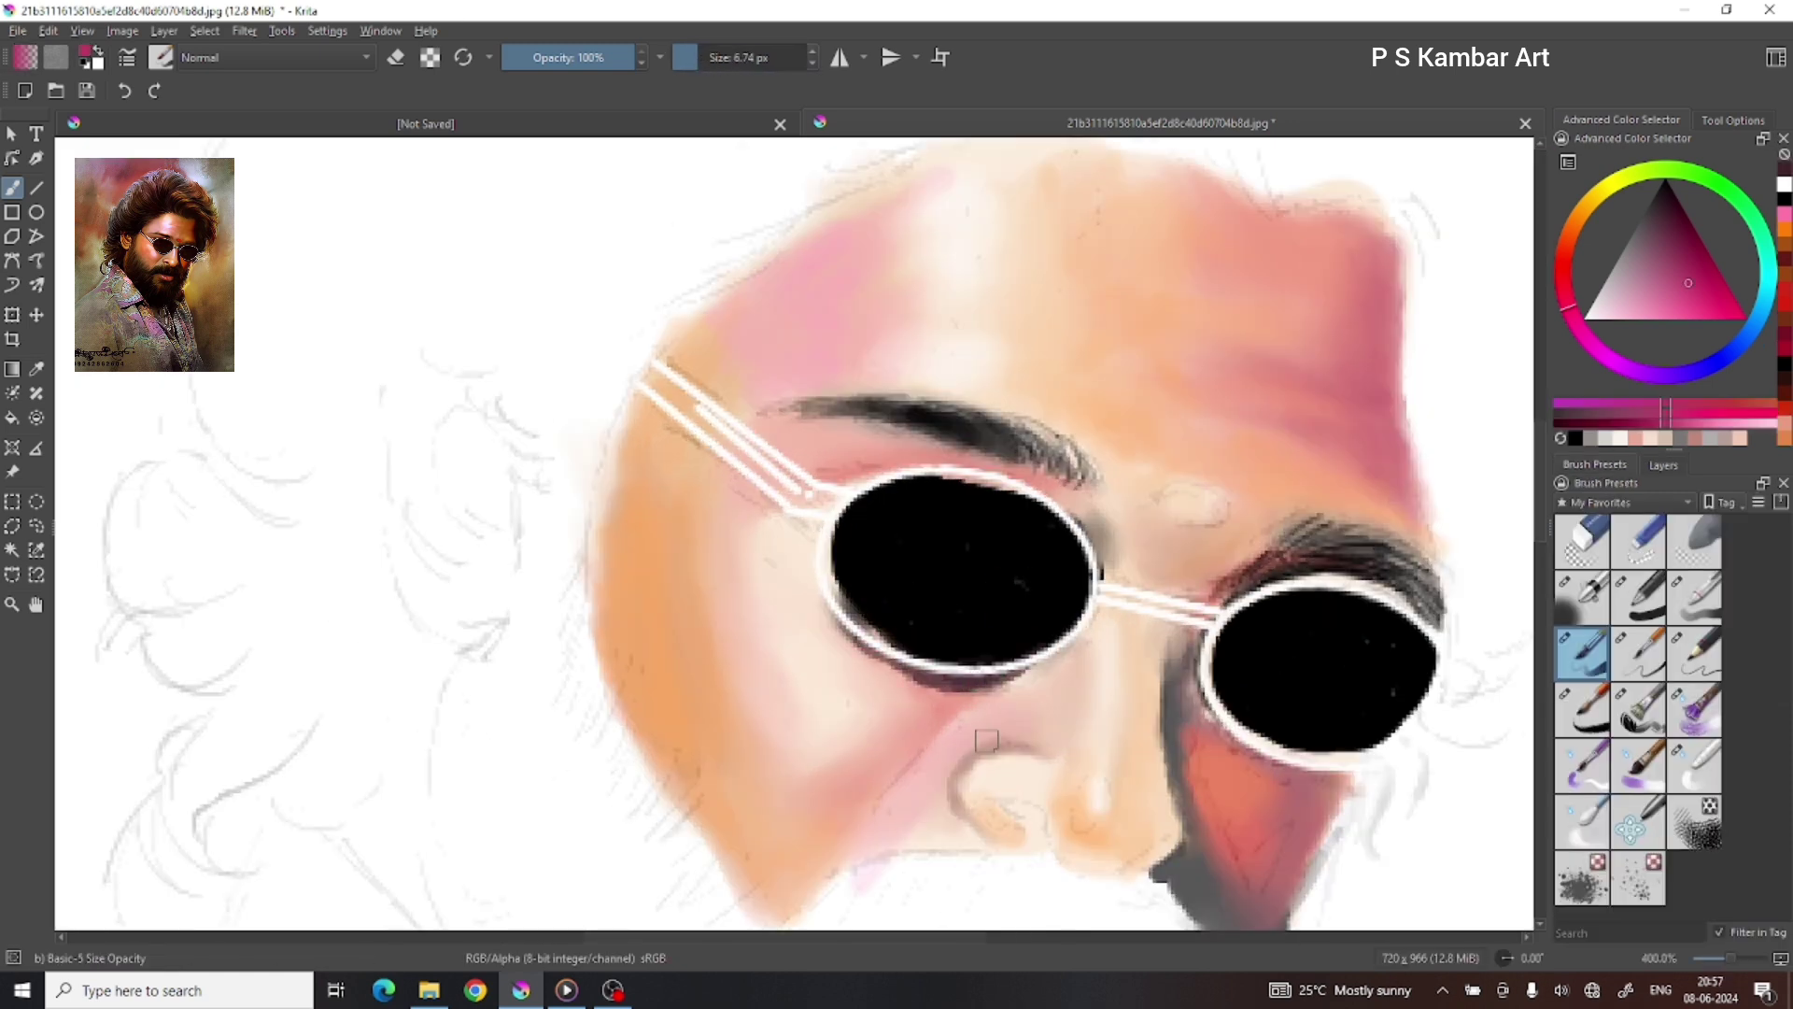
left_click_drag(883, 794, 981, 687)
left_click(1672, 727)
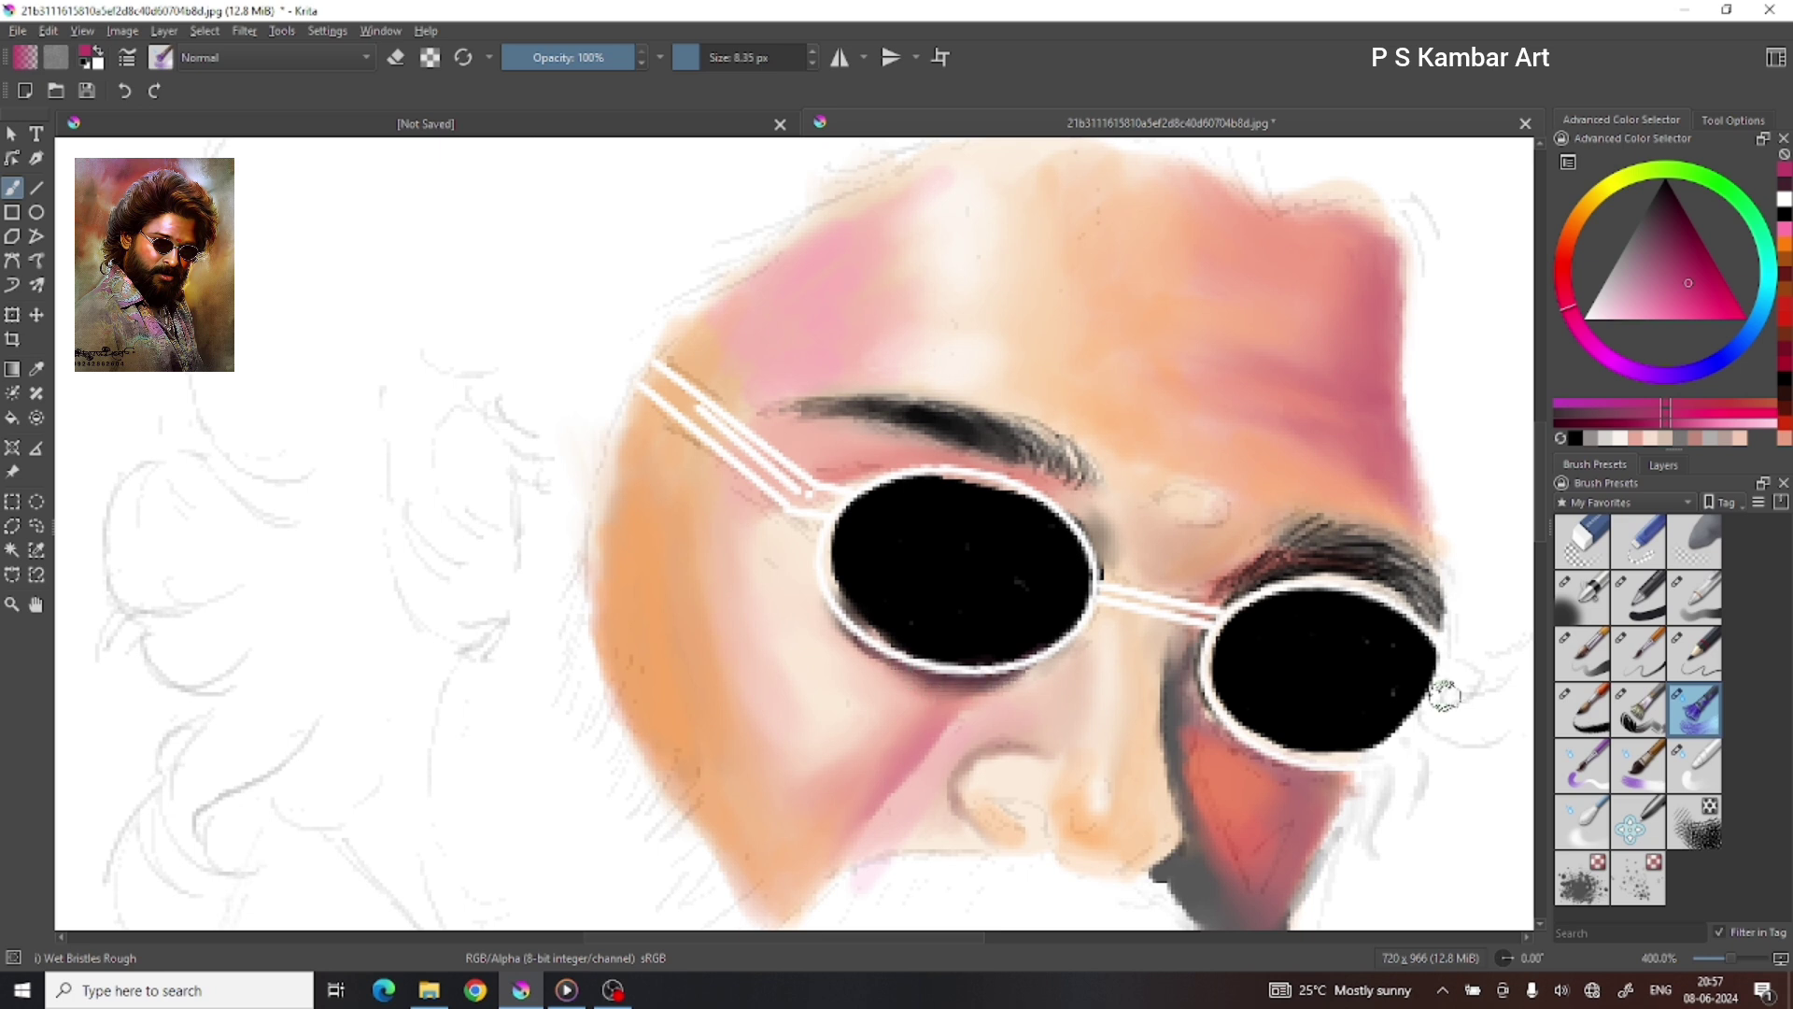
left_click(1583, 654)
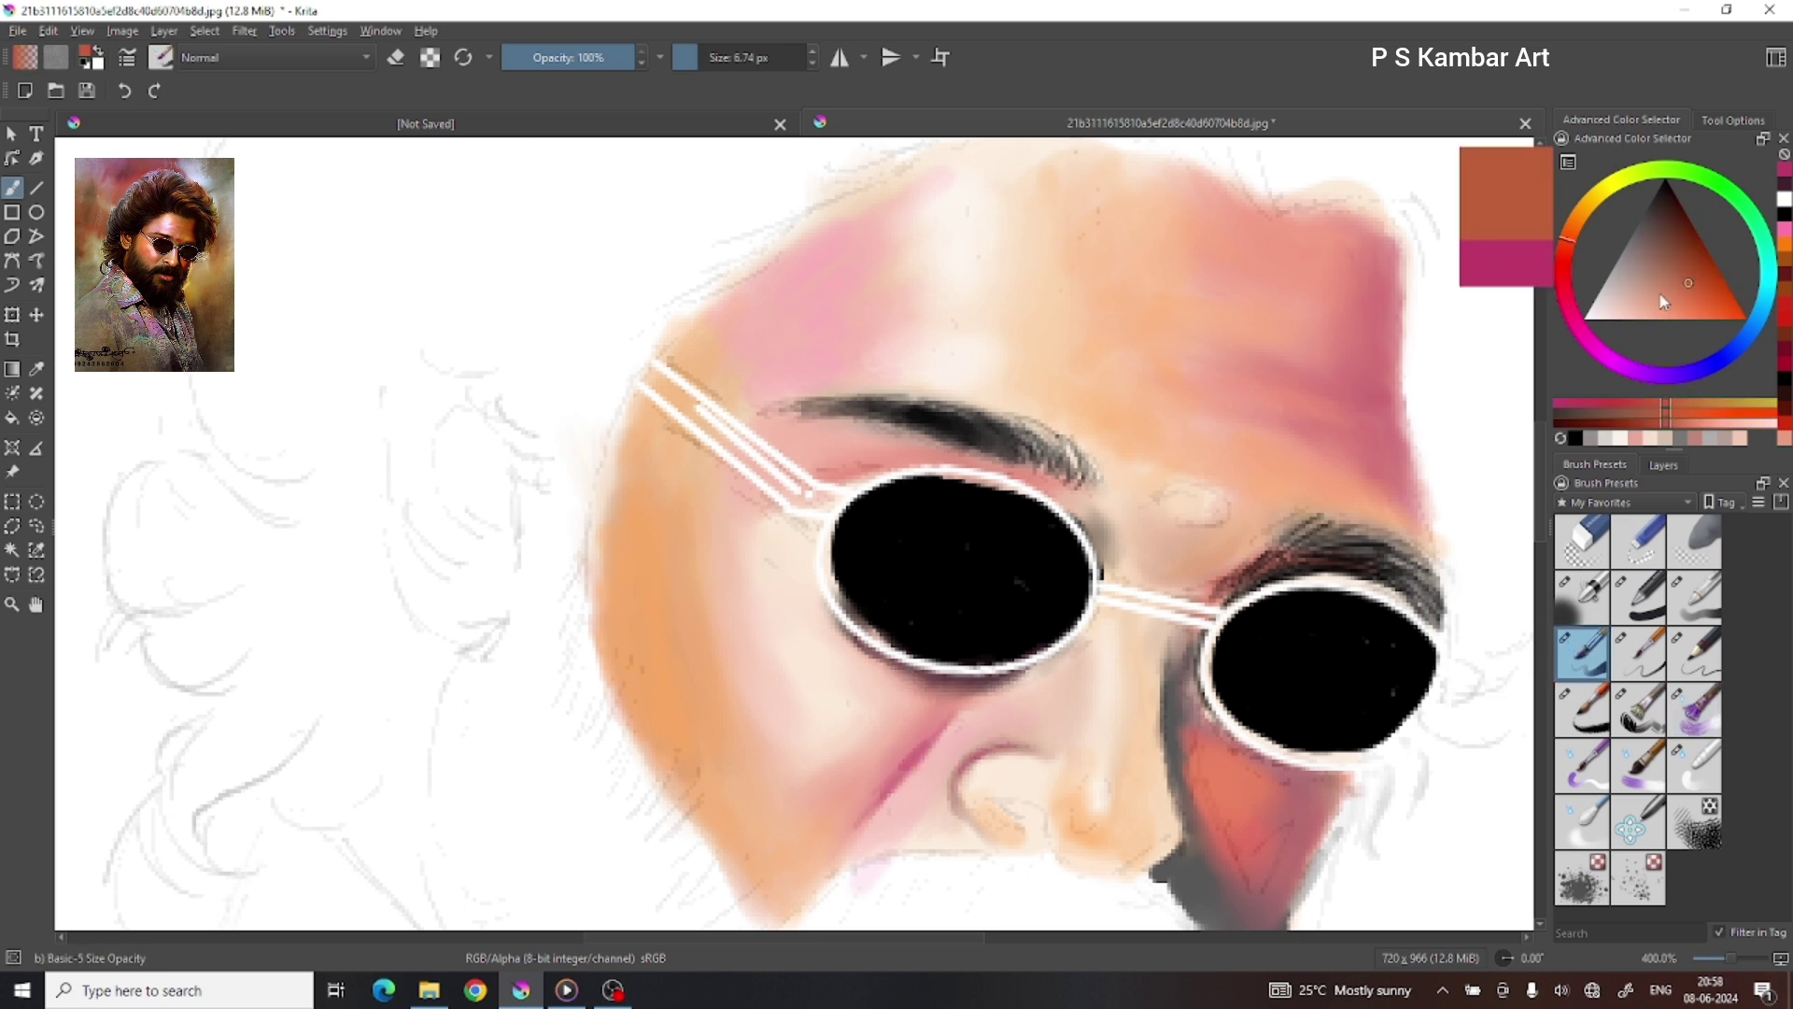
Step: Highlight the nose bridge with near-white peach and shade the nostril edge reddish-brown
left_click(1269, 631, "ctrl")
left_click(1146, 515, "ctrl")
left_click(1105, 539, "ctrl")
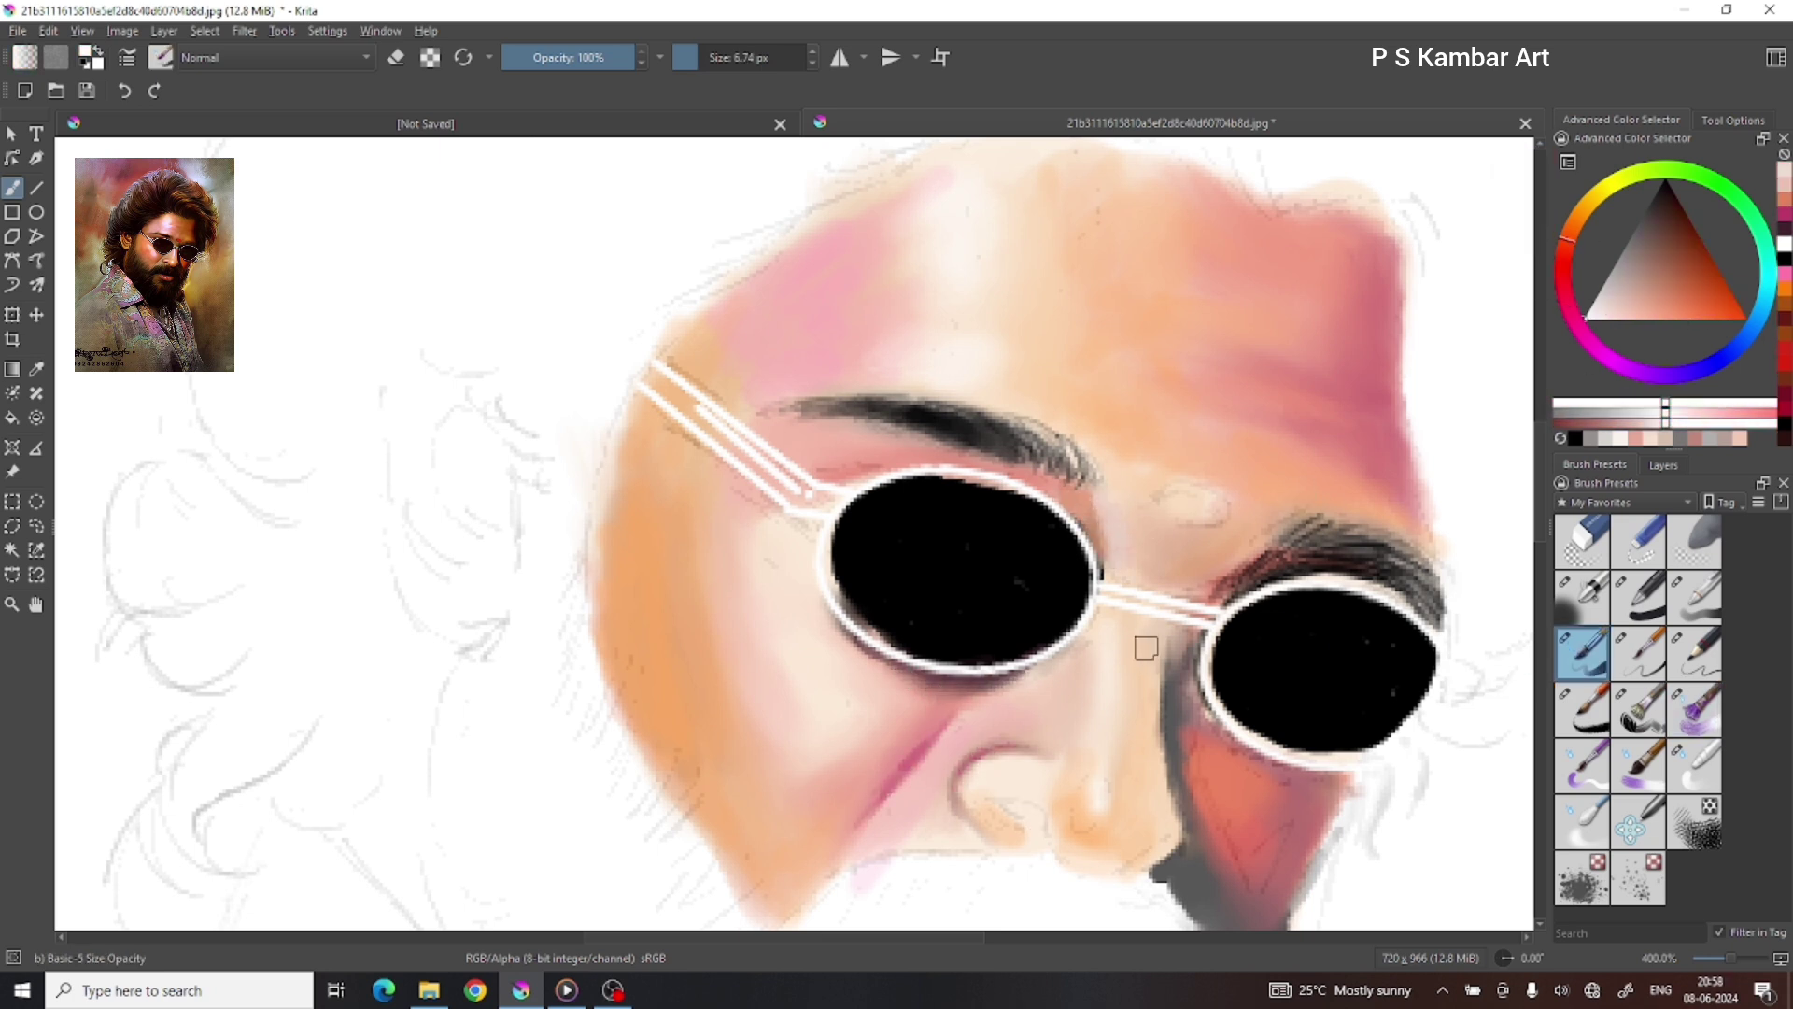
left_click_drag(1107, 617, 1107, 743)
left_click(1048, 841, "ctrl")
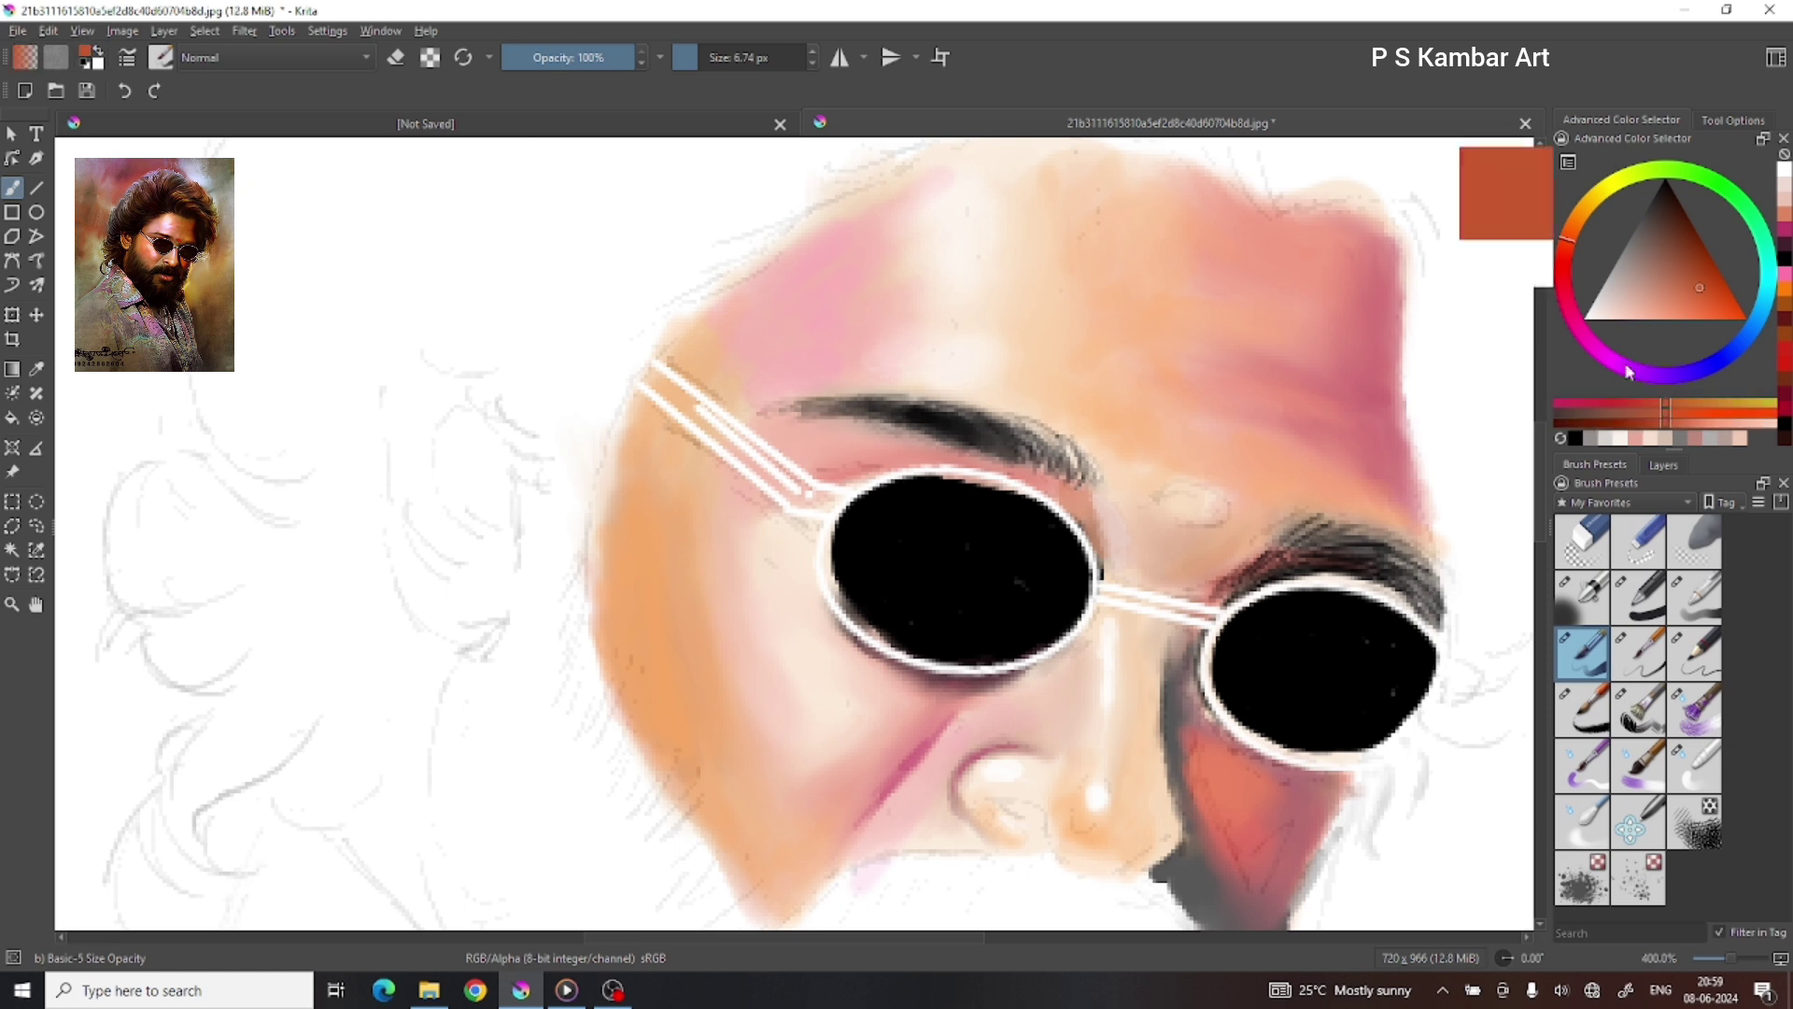
mouse_move(989, 804)
left_mouse_down()
mouse_move(1048, 833)
mouse_move(1163, 846)
left_mouse_up()
left_click(1708, 301)
left_click(1695, 710)
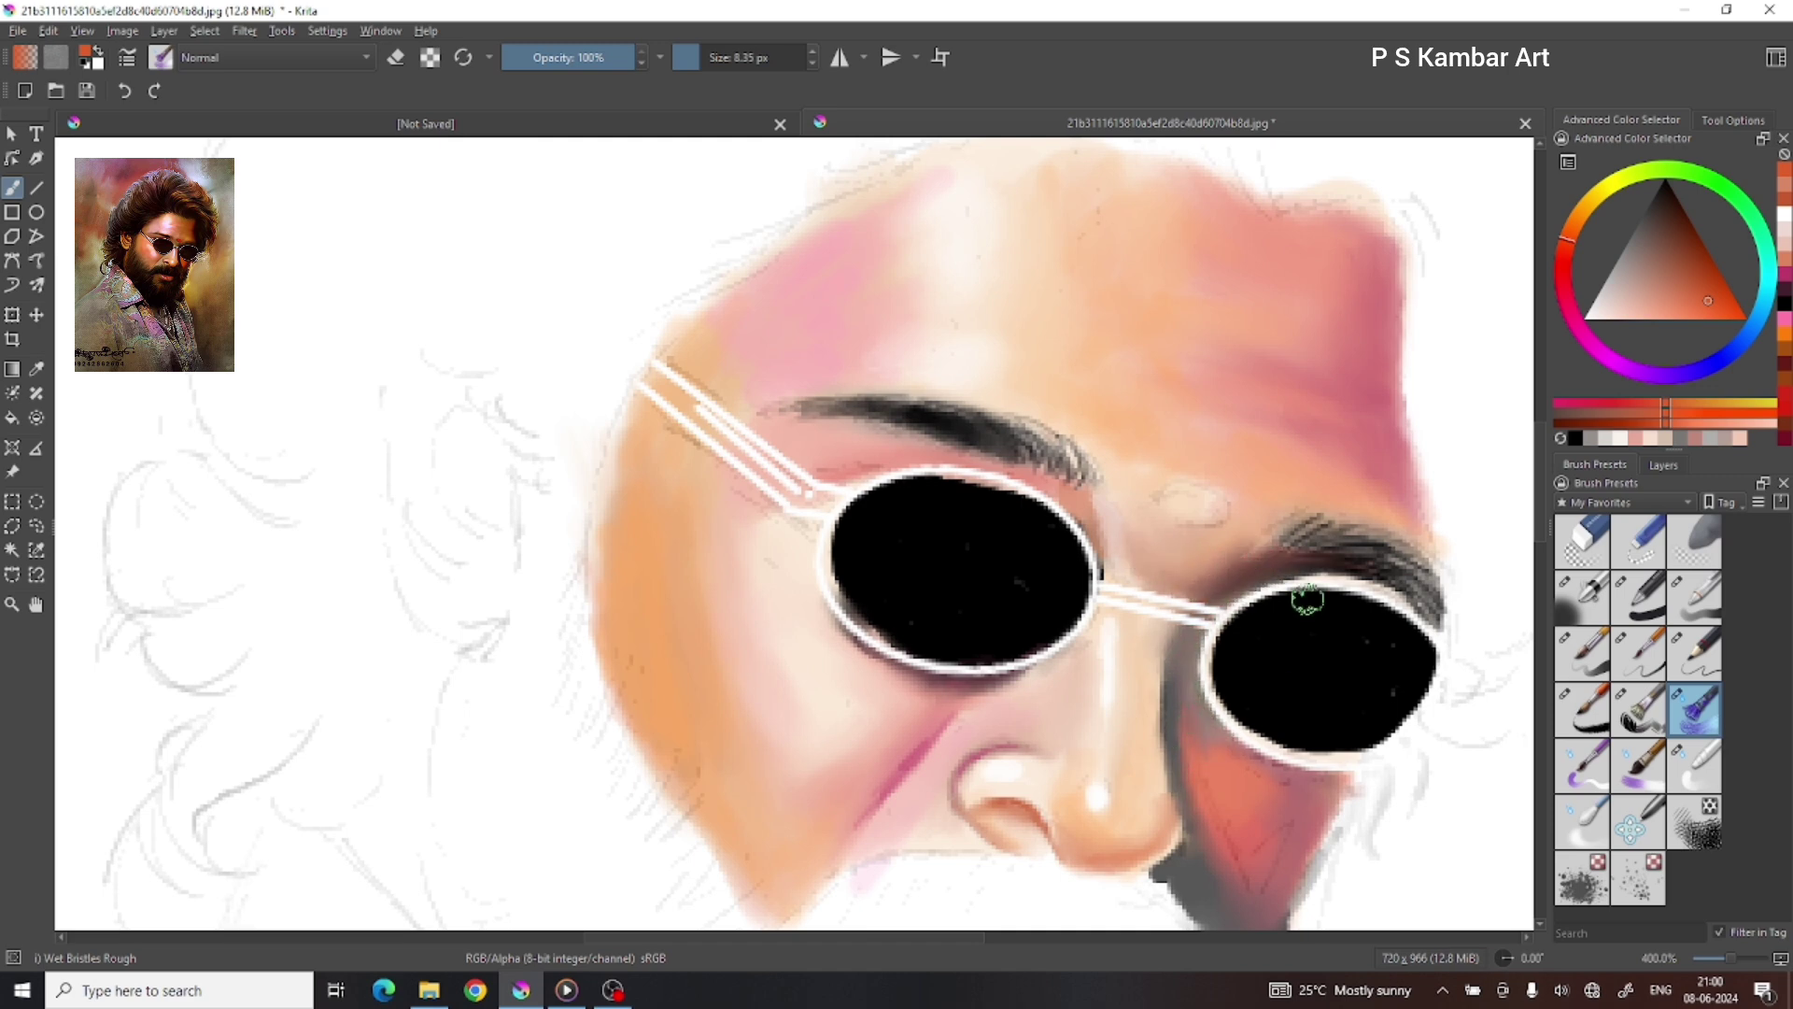
Step: Brighten the forehead above the left eyebrow with white using a soft brush
key("minus")
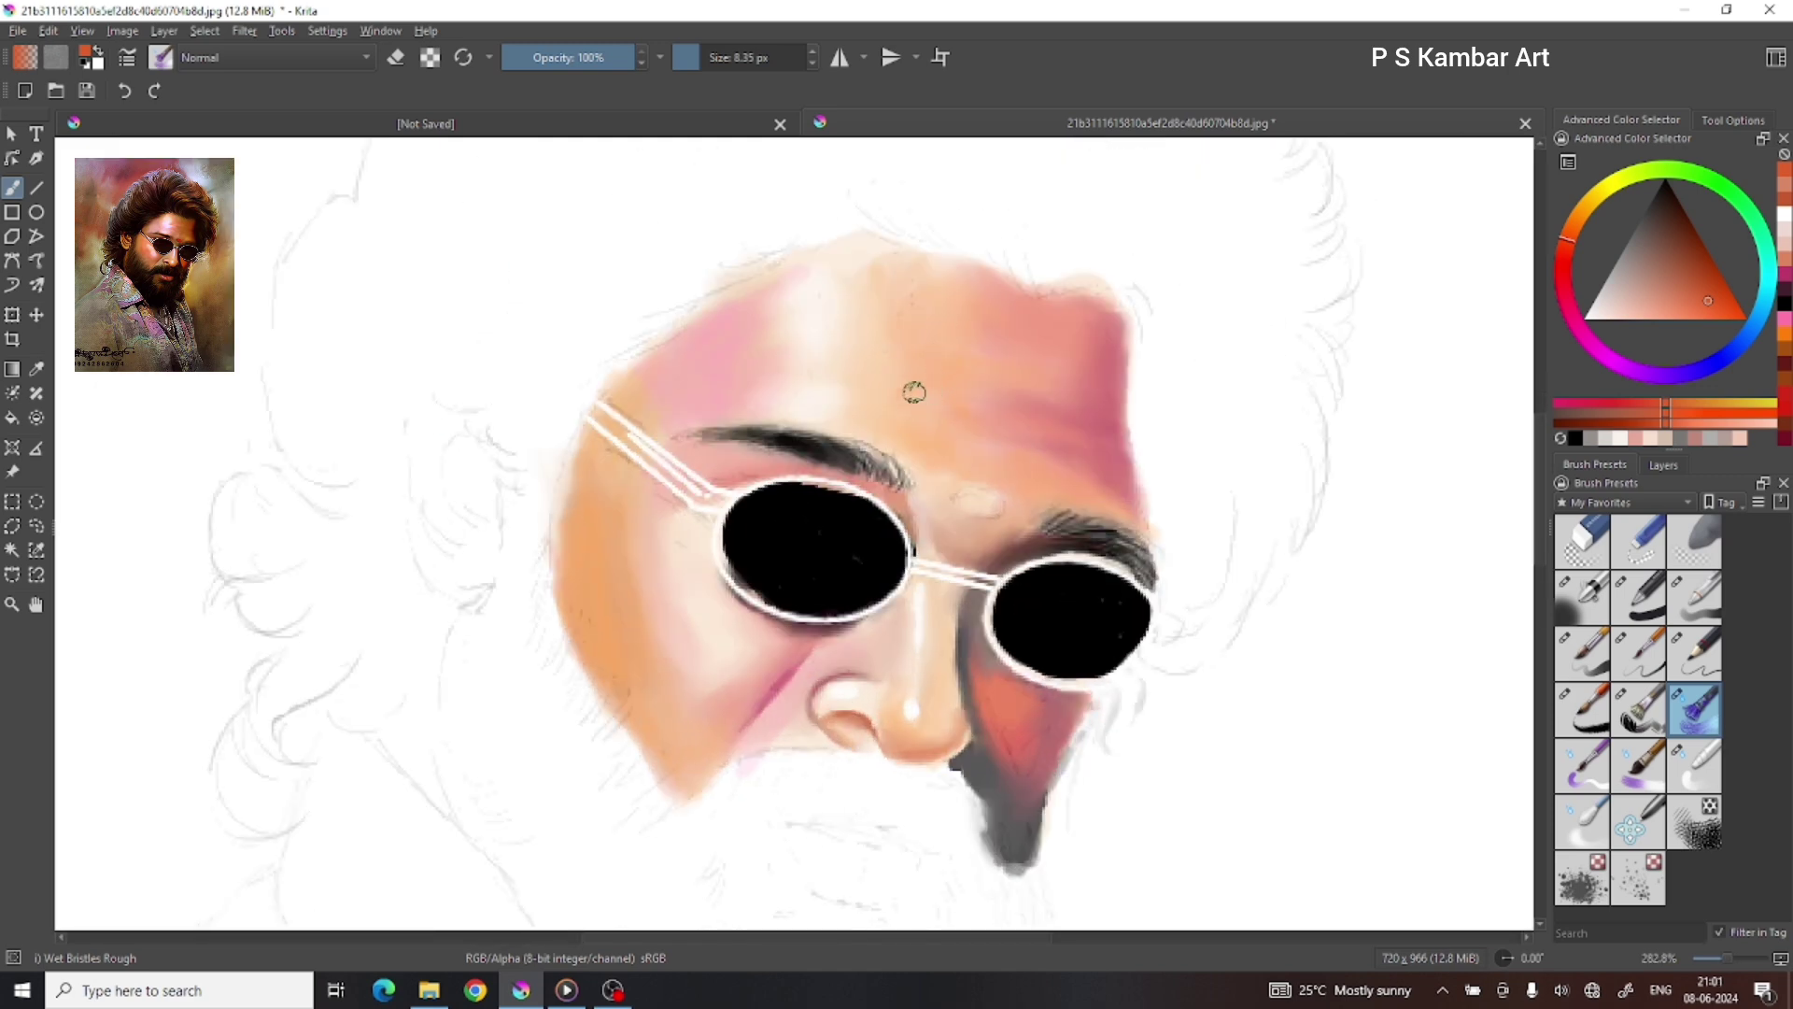
key("x")
key("slash")
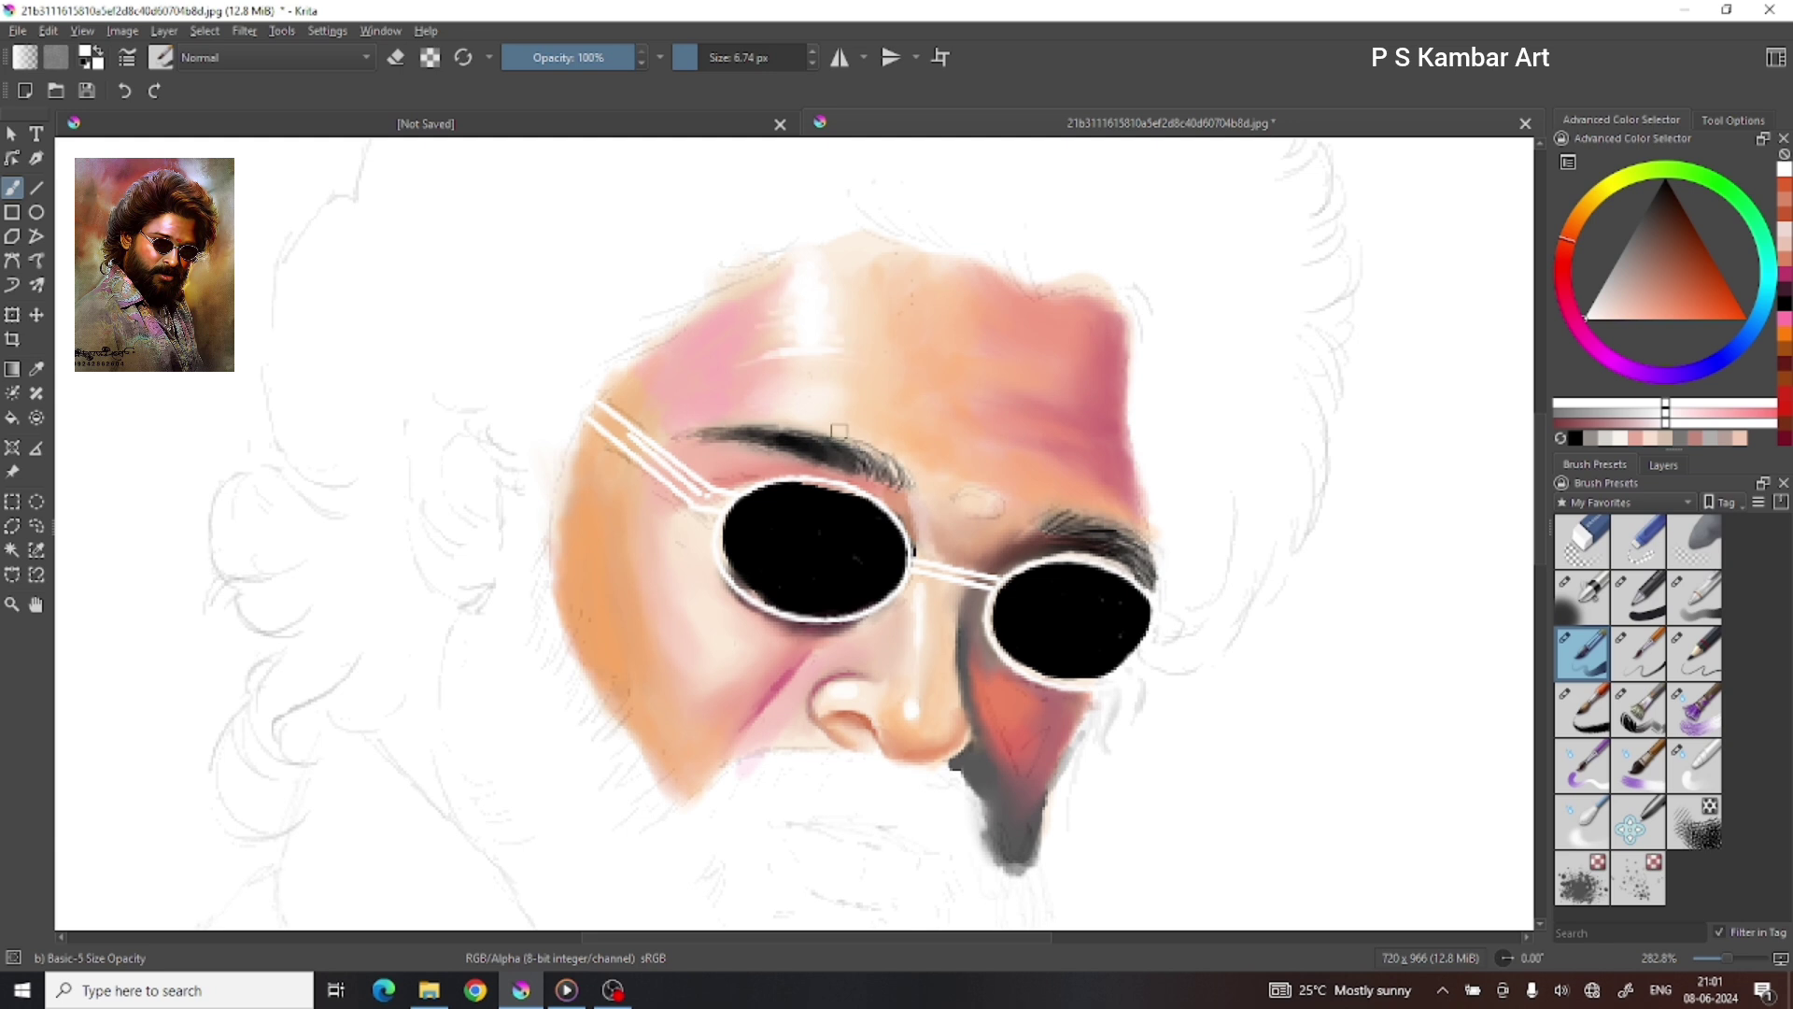
left_click_drag(838, 430, 761, 411)
Step: Repaint and blend both lens rims in black with the rough bristle brush
key("d")
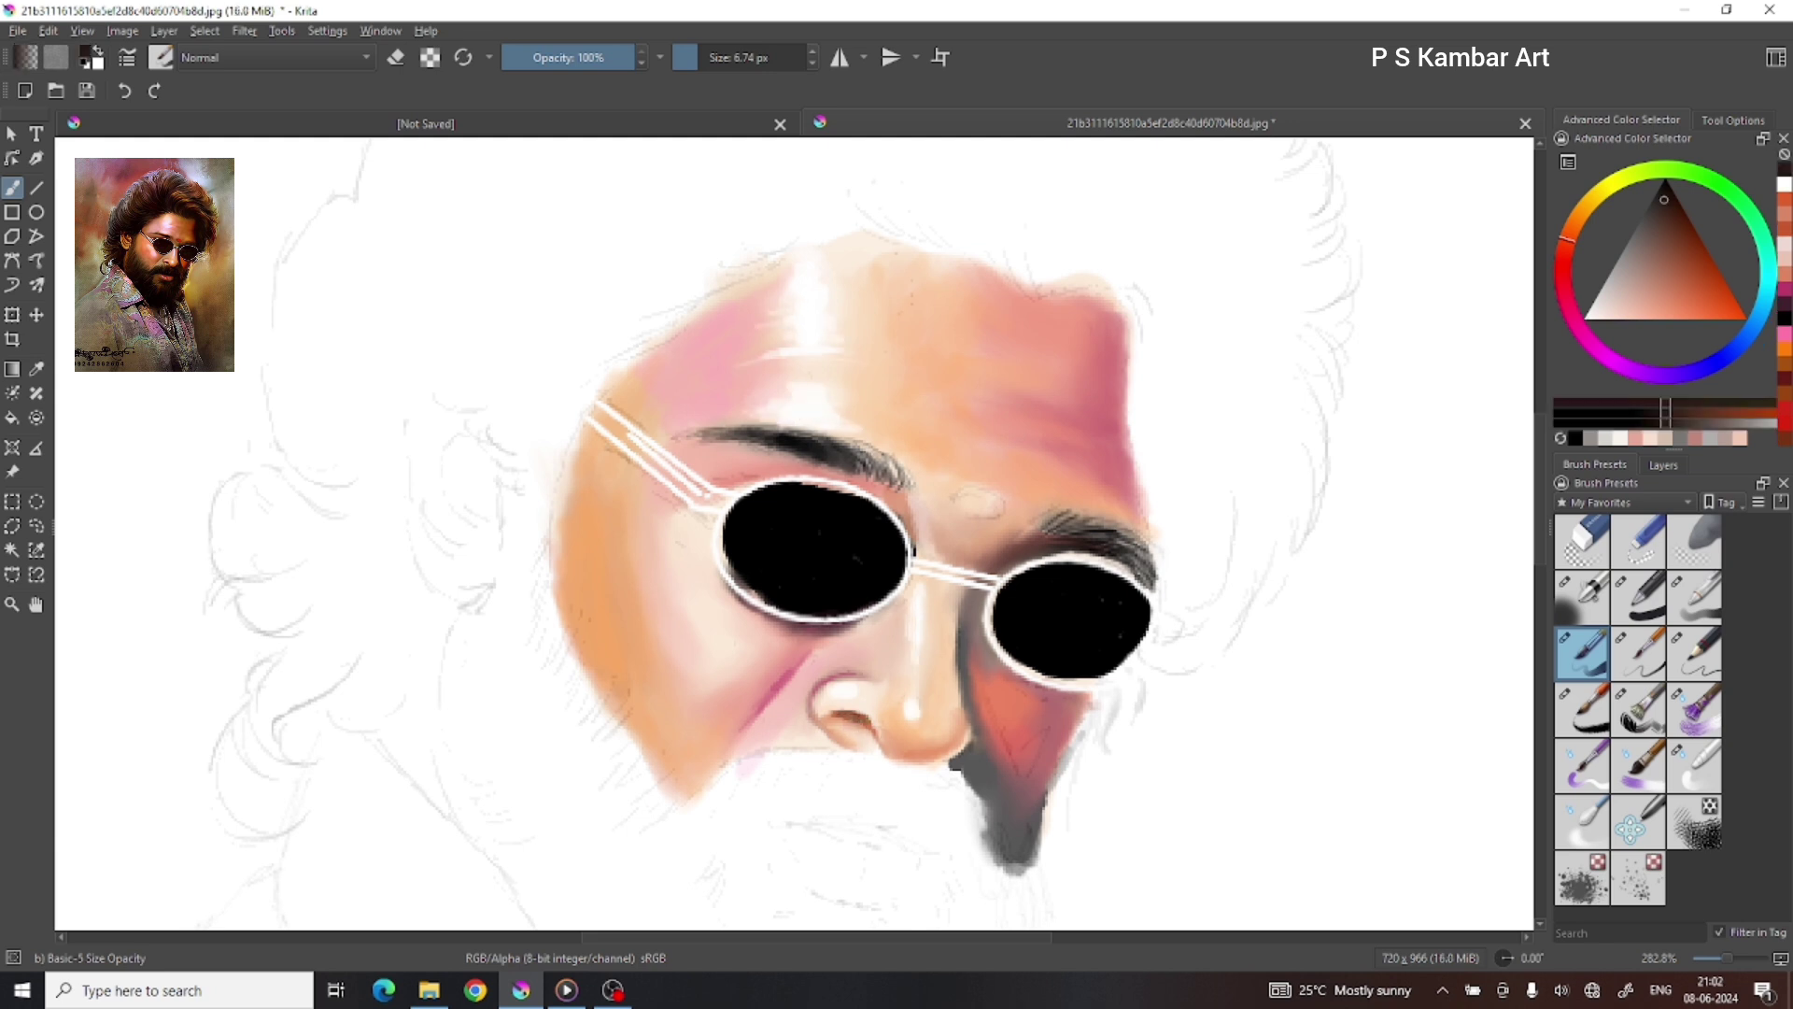
key("slash")
mouse_move(1118, 612)
left_mouse_down()
mouse_move(1152, 556)
mouse_move(1121, 624)
mouse_move(1014, 597)
mouse_move(1068, 628)
mouse_move(1013, 572)
left_mouse_up()
mouse_move(743, 471)
left_mouse_down()
mouse_move(752, 504)
mouse_move(920, 547)
left_mouse_up()
Step: Paint red lips below the nose with the soft round brush, refining the upper edge
scroll(853, 816, "up", 1)
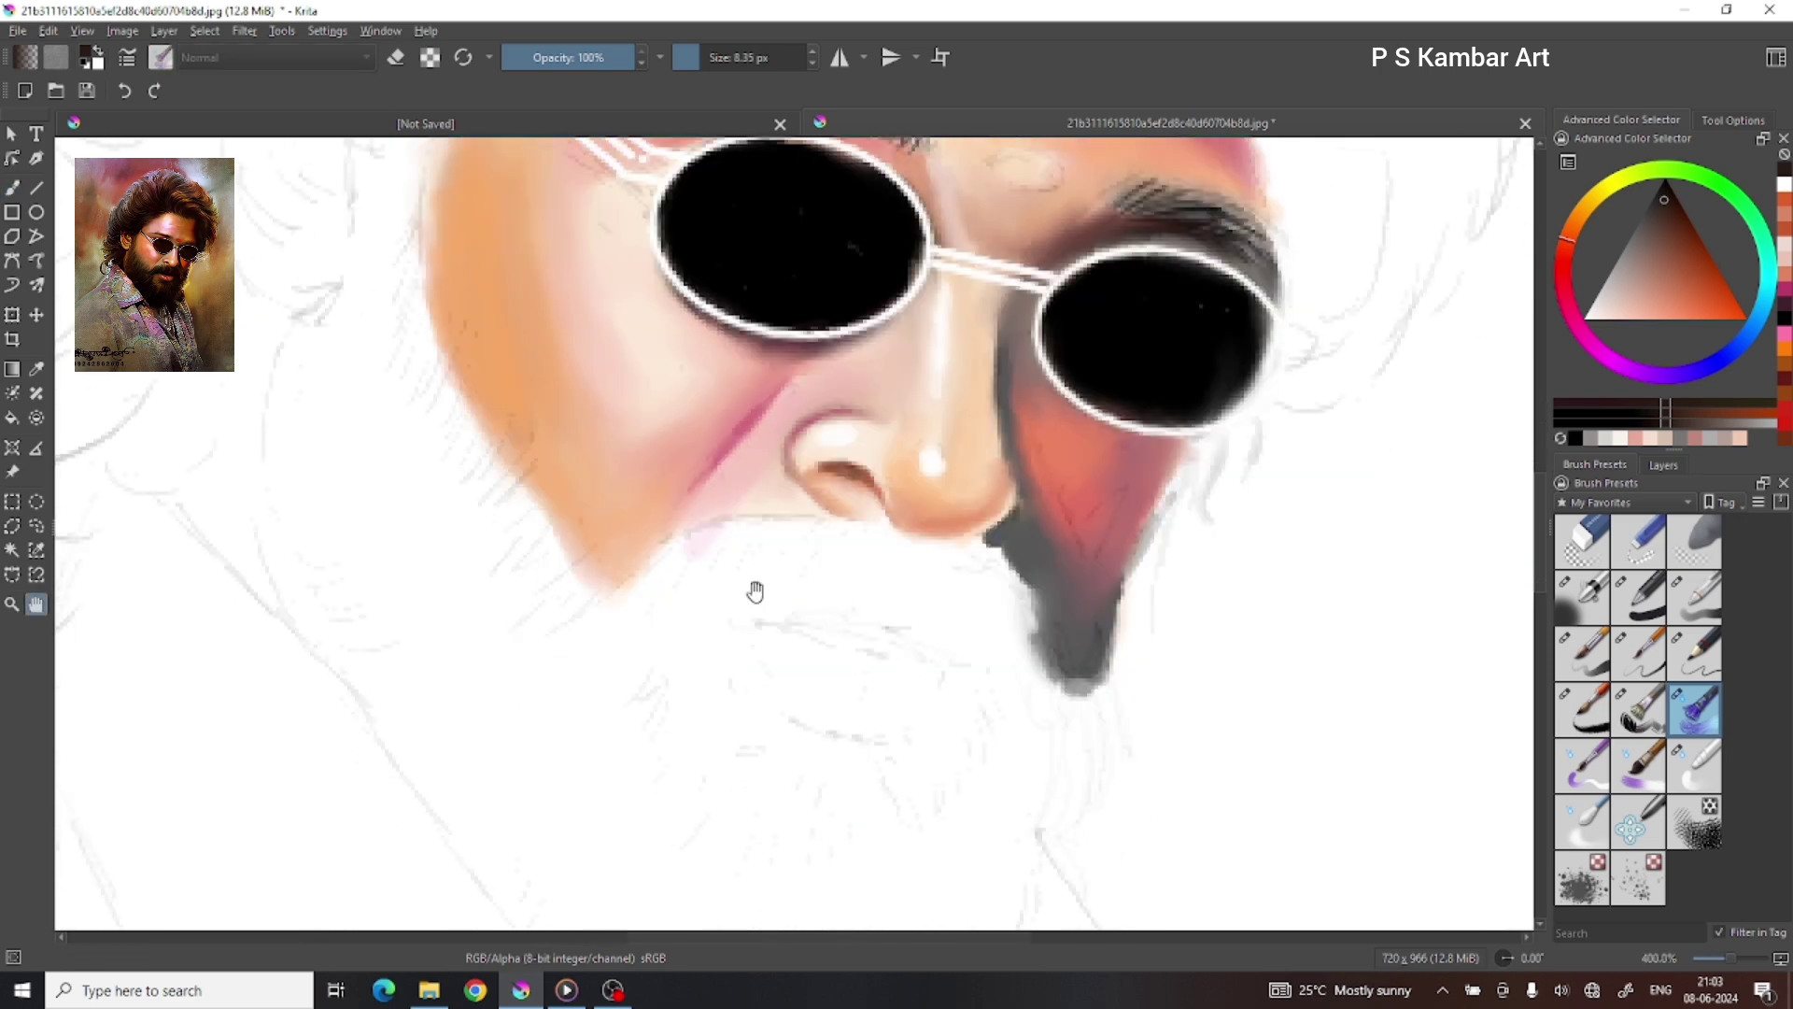
key("slash")
left_click_drag(747, 630, 939, 677)
left_click_drag(822, 668, 901, 696)
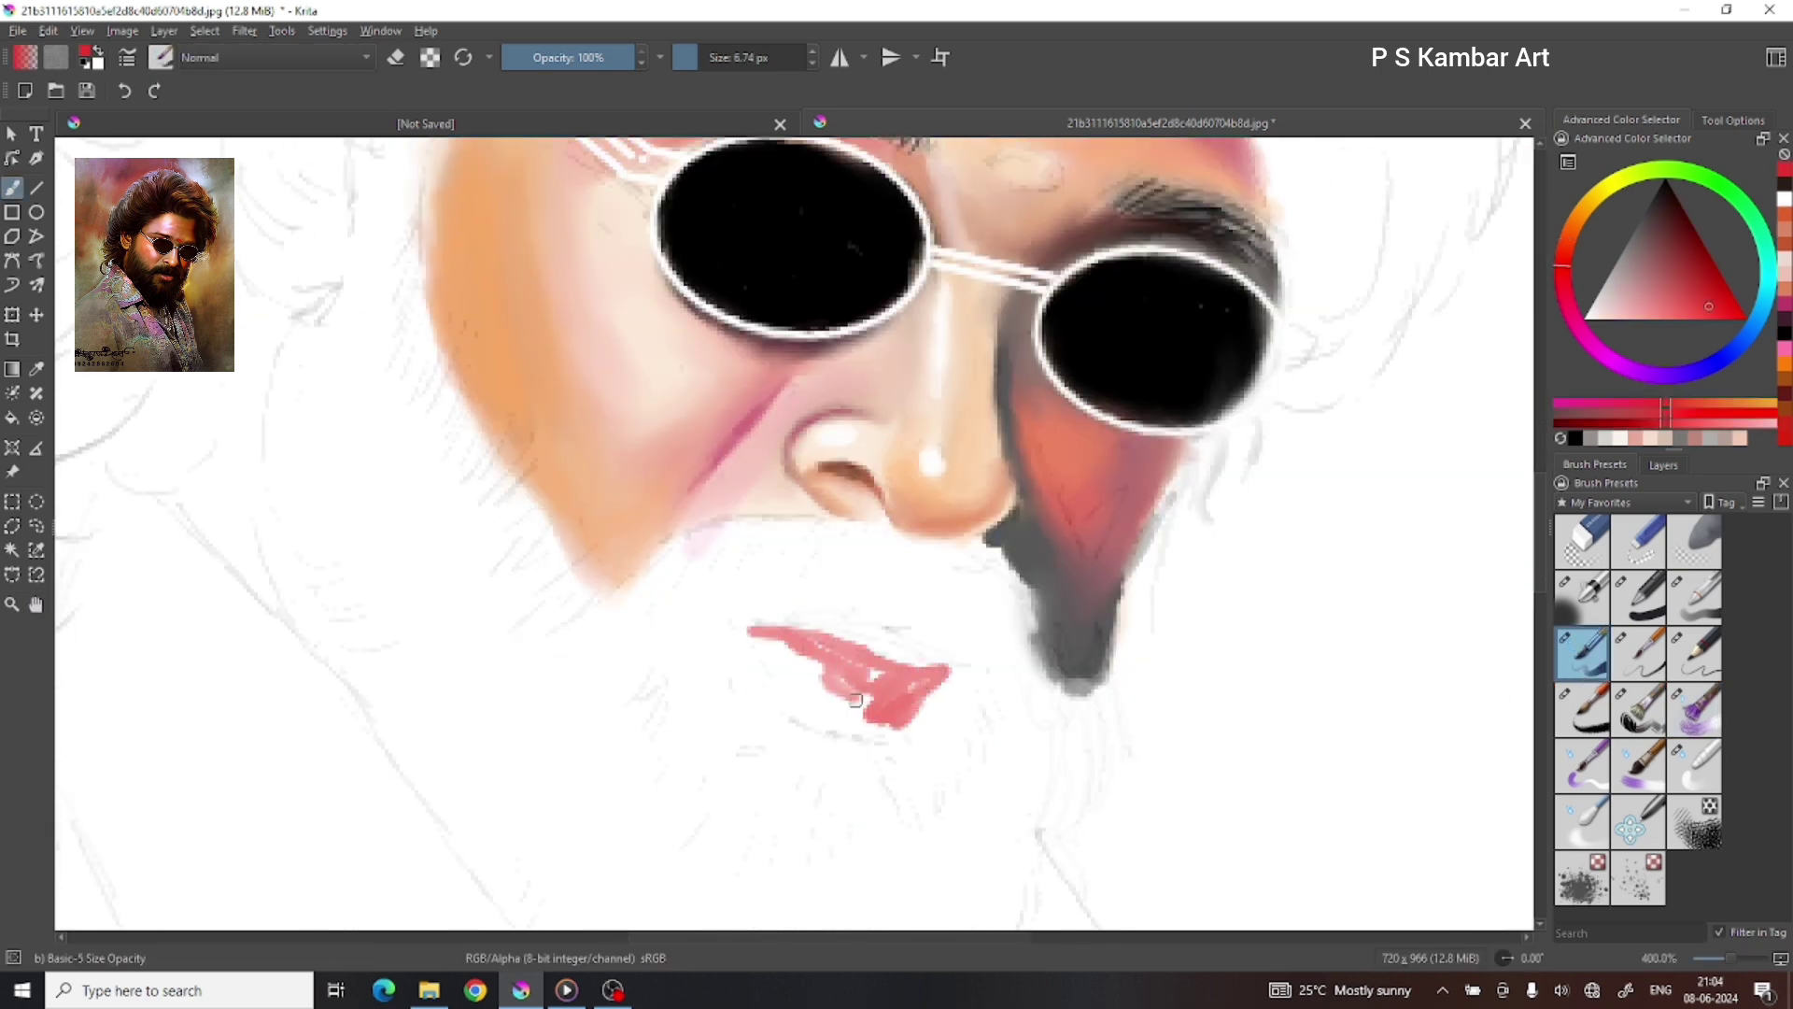
mouse_move(738, 625)
left_mouse_down()
mouse_move(874, 700)
mouse_move(799, 651)
mouse_move(934, 692)
left_mouse_up()
mouse_move(813, 691)
left_mouse_down()
mouse_move(925, 733)
mouse_move(897, 705)
left_mouse_up()
Step: Blend the red evenly across the lips with the rough bristle brush
left_click(840, 692, "ctrl")
key("slash")
left_click_drag(734, 626, 896, 701)
left_click(887, 682, "ctrl")
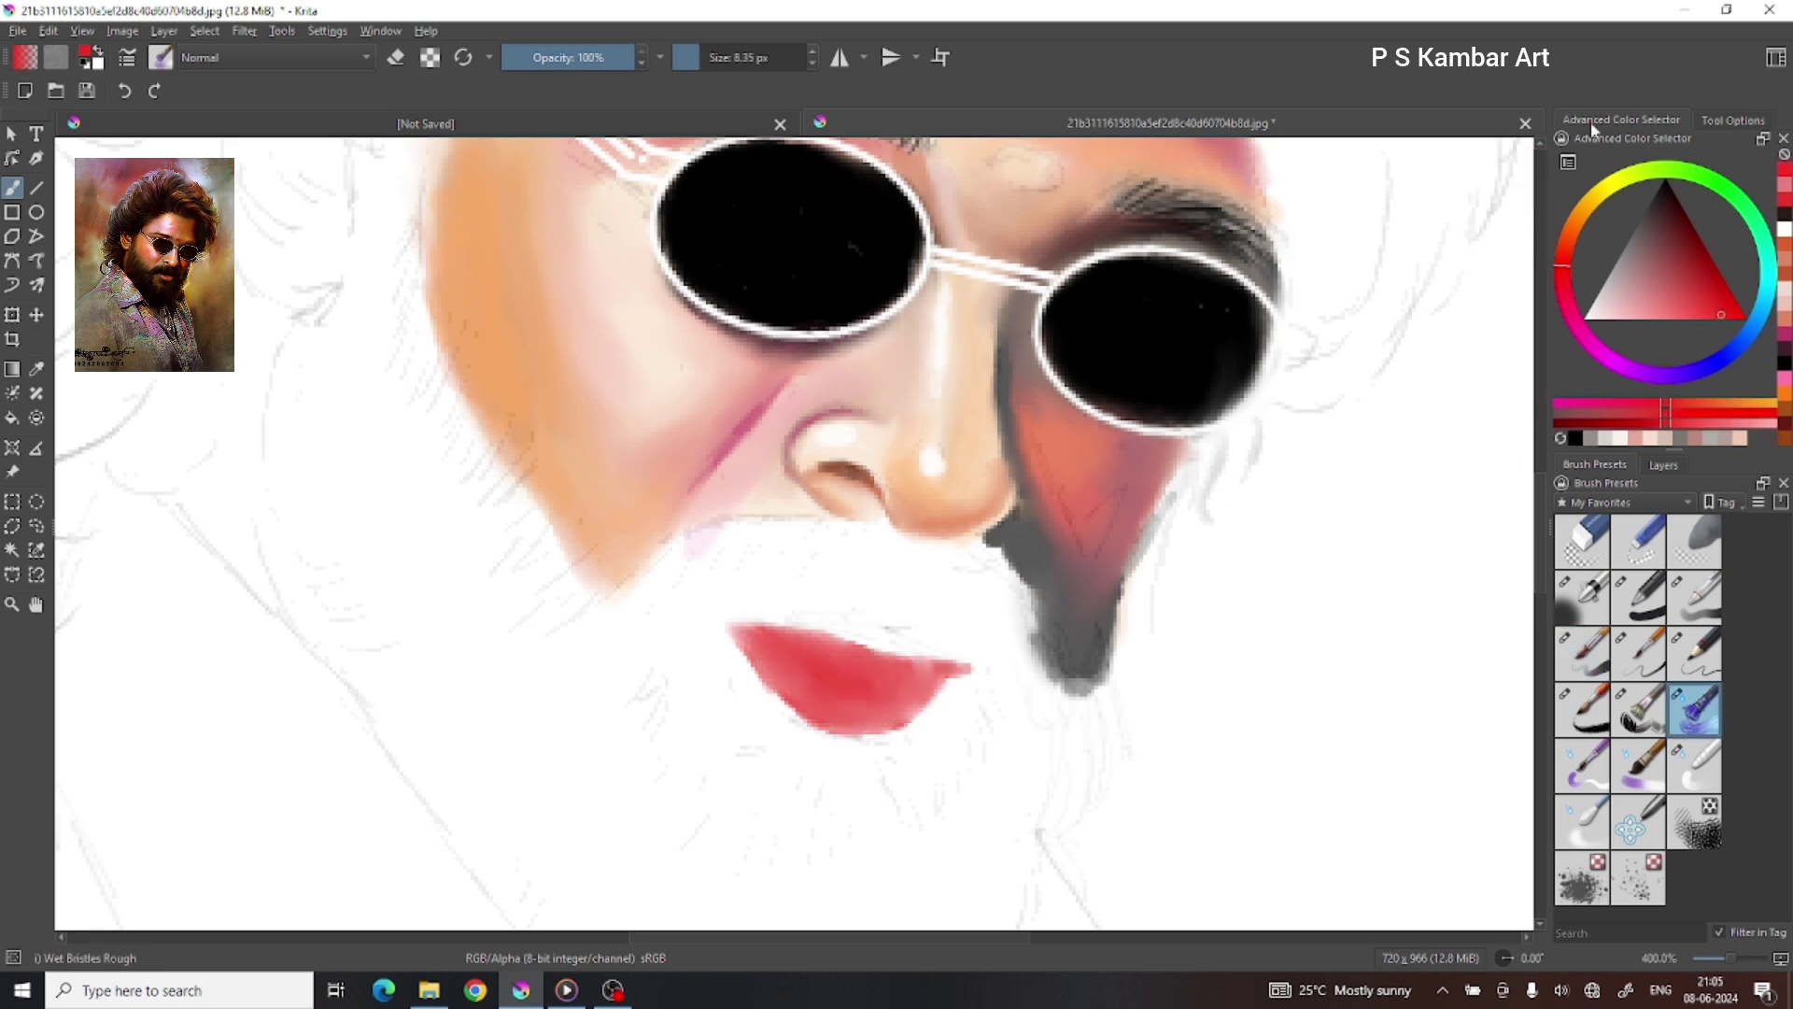
Step: Dab light pink highlights onto the lips and add deeper red shading
key("slash")
left_click(753, 520, "ctrl")
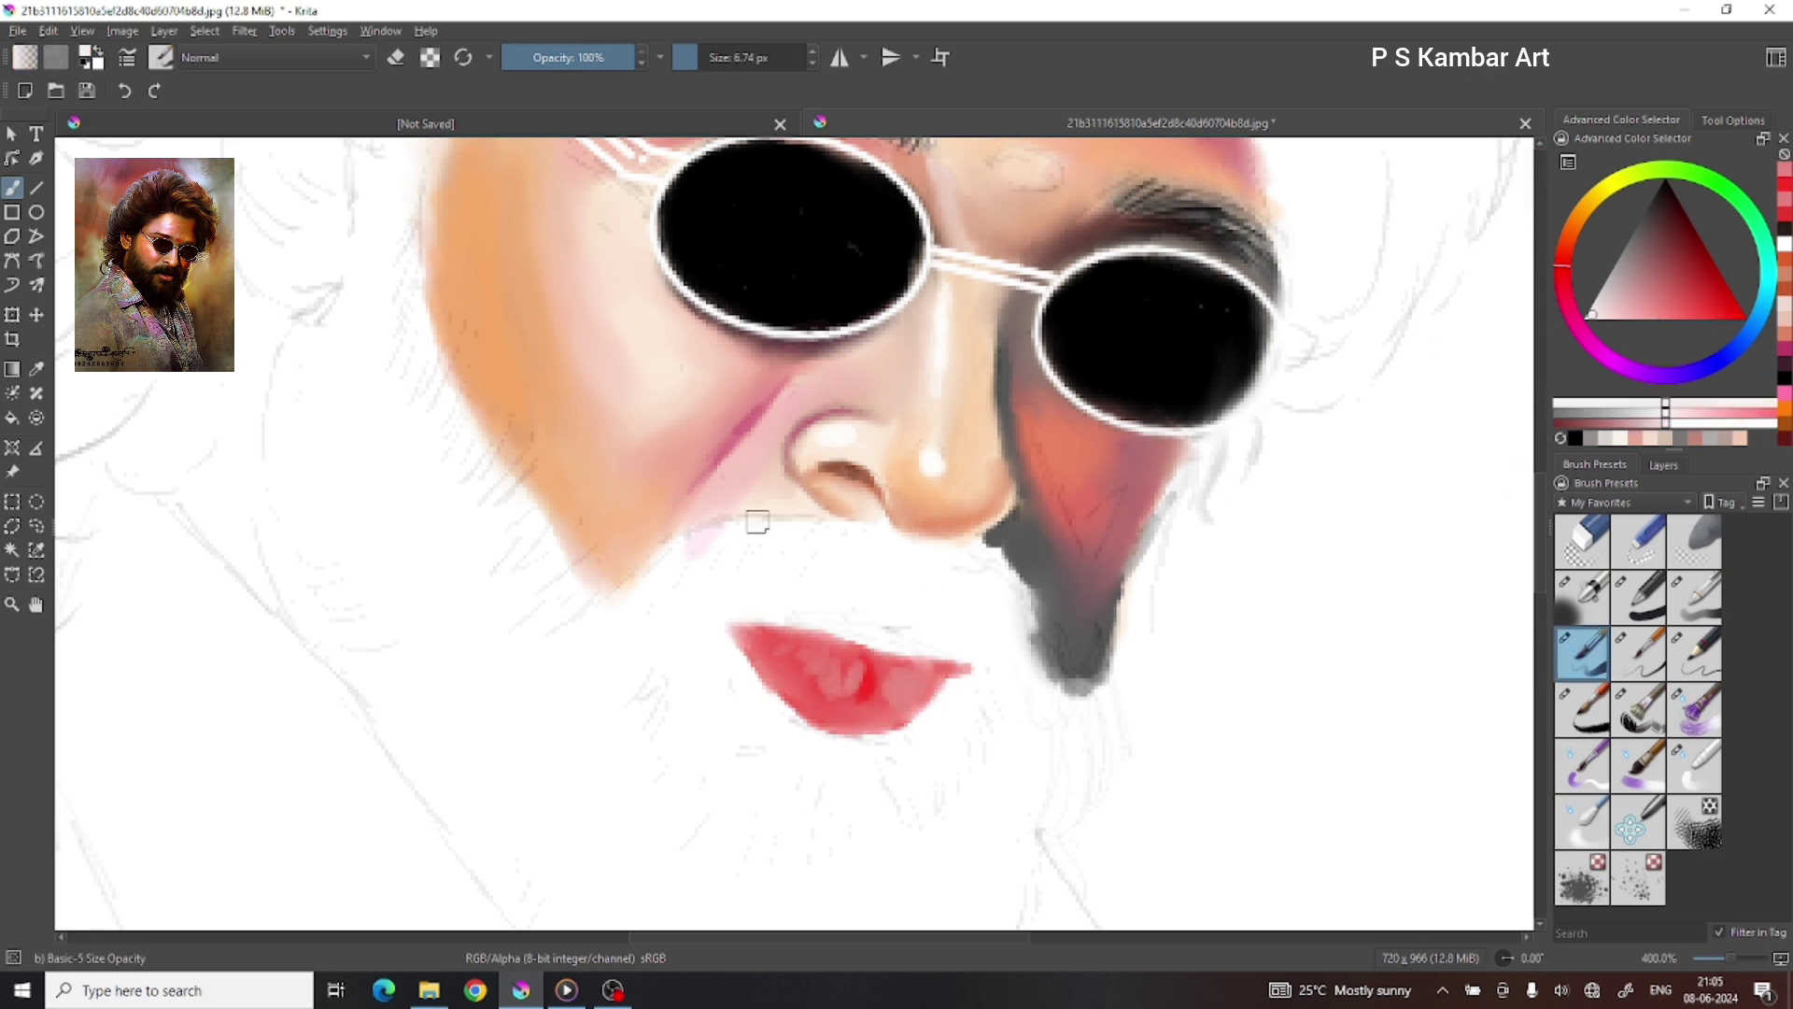
mouse_move(771, 654)
left_mouse_down()
mouse_move(827, 699)
mouse_move(822, 658)
left_mouse_up()
left_click(913, 592, "ctrl")
key("slash")
key("slash")
left_click(904, 687, "ctrl")
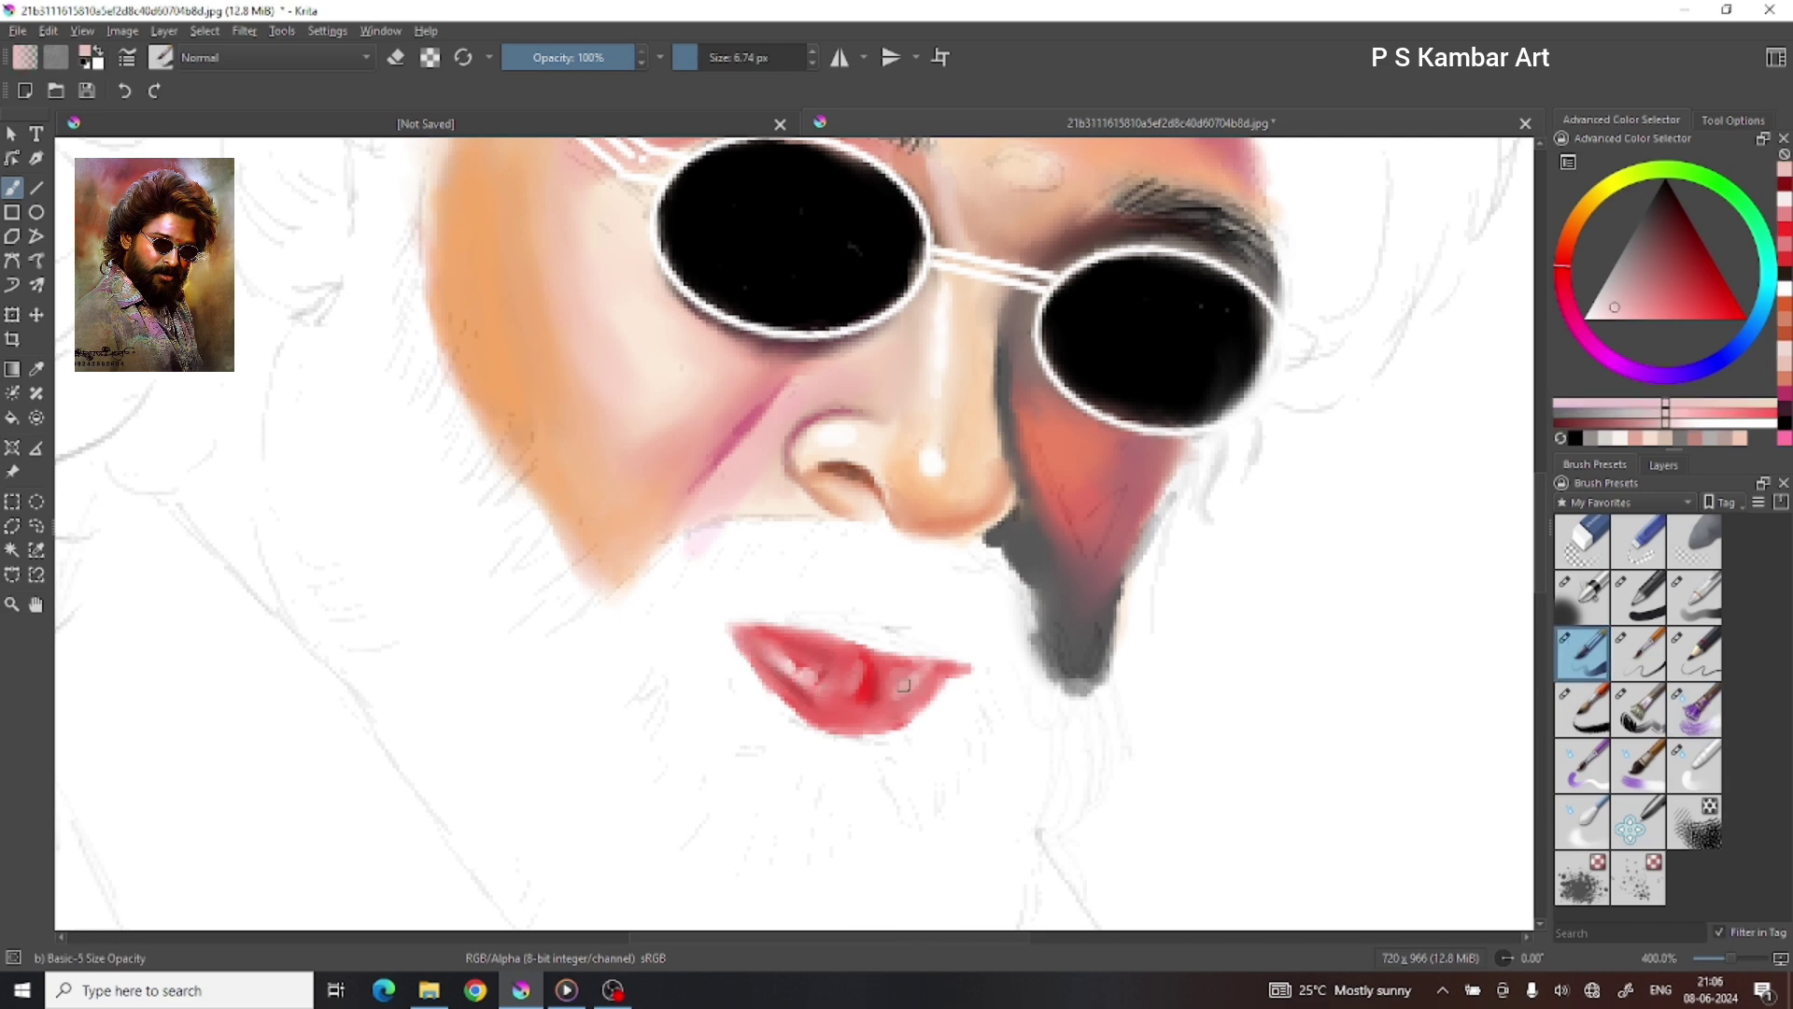
scroll(1105, 664, "up", 1)
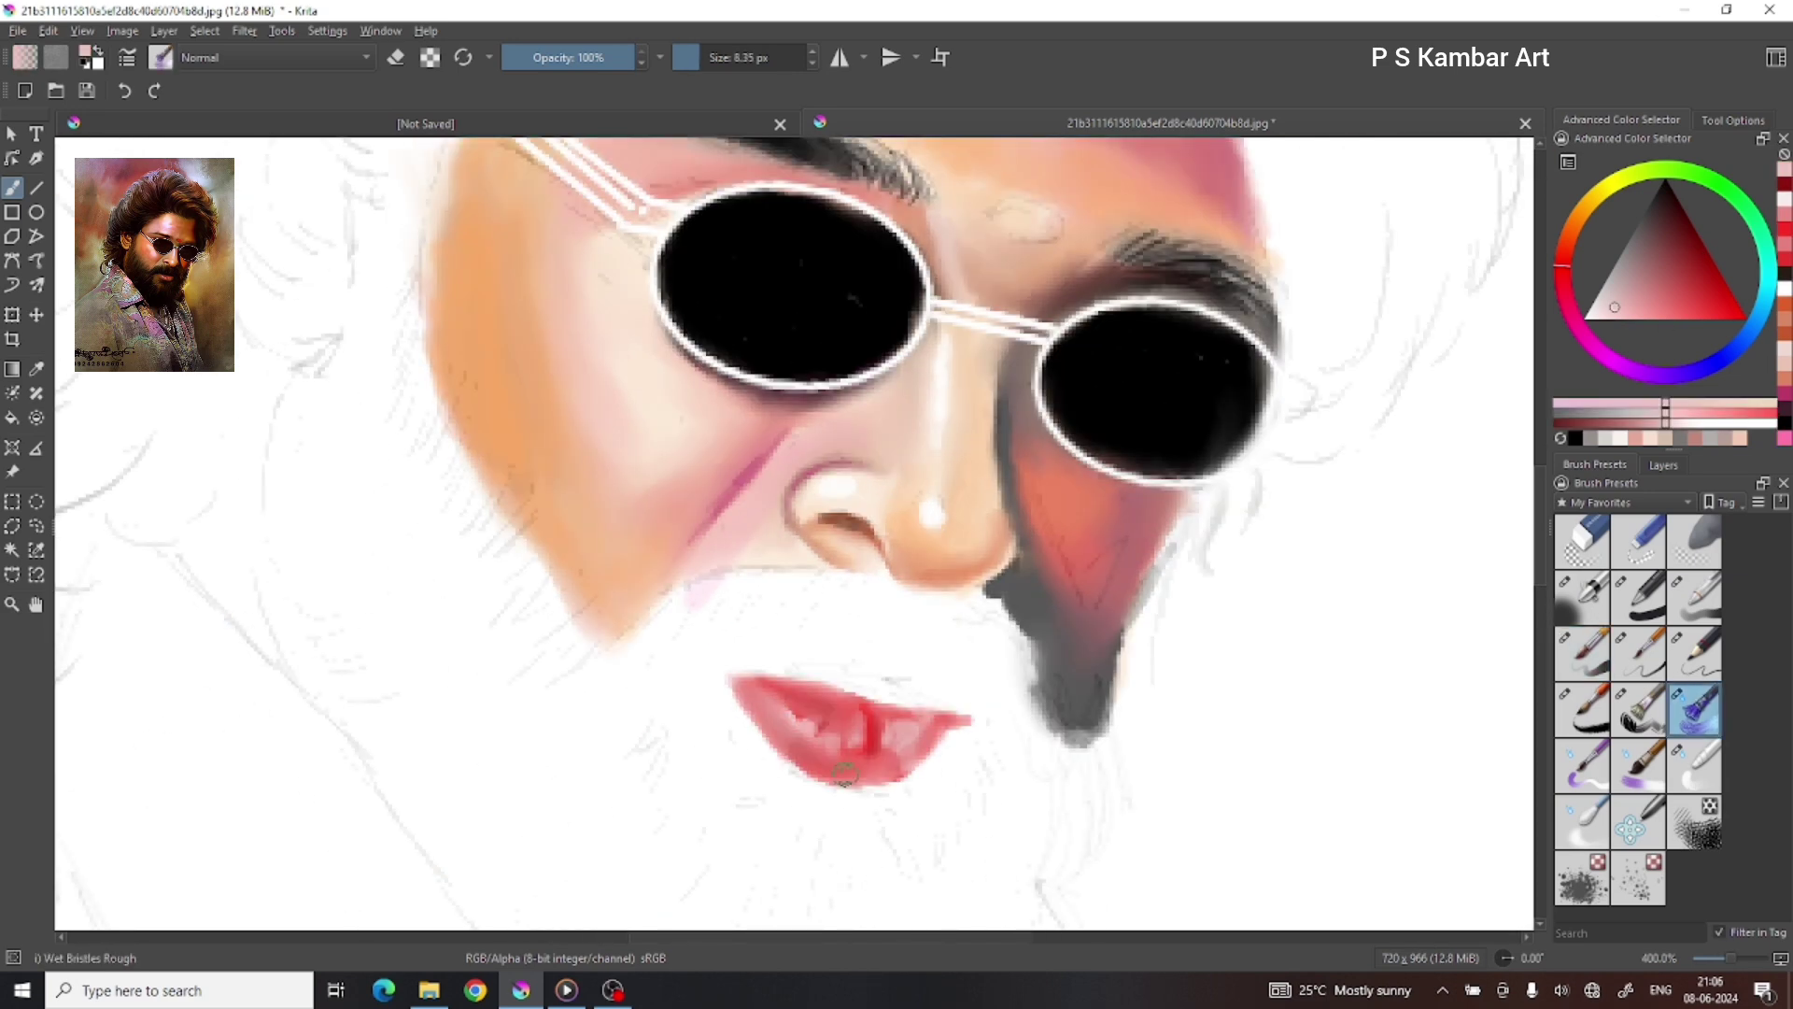
left_click(910, 747, "ctrl")
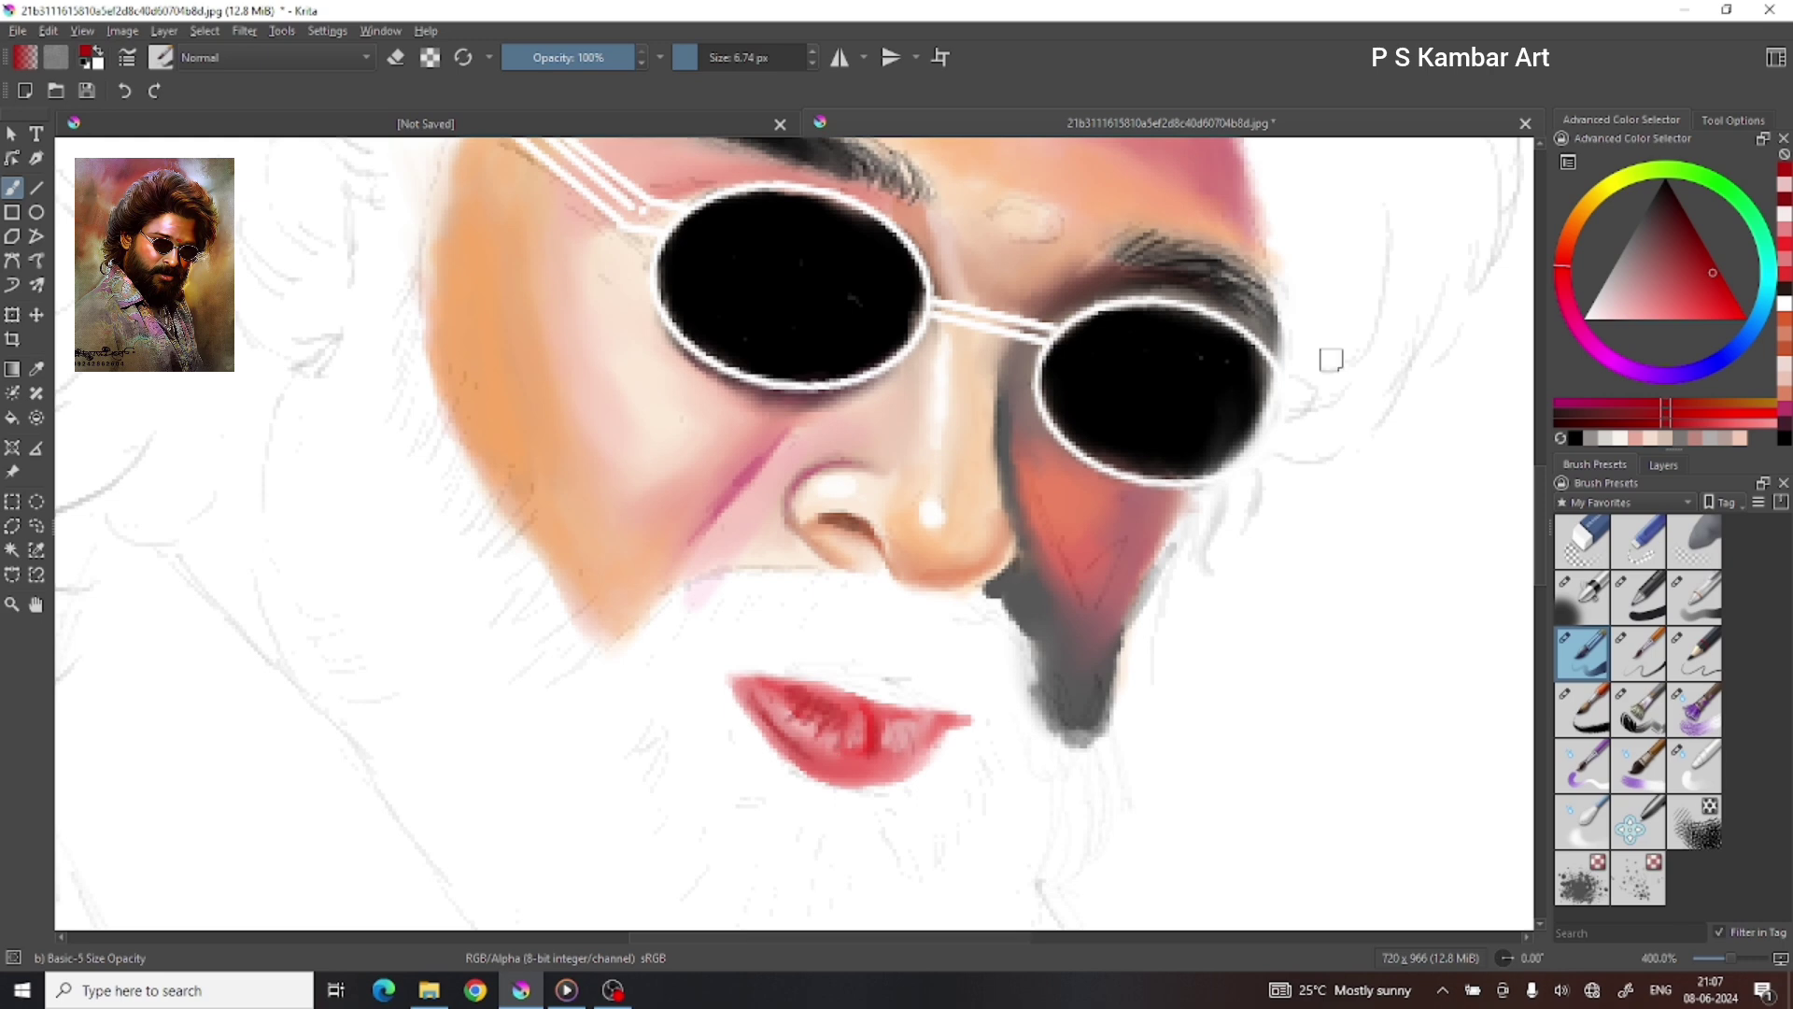
scroll(681, 713, "down", 3)
Step: Dab a small pure red bindi dot on the forehead
scroll(681, 713, "up", 2)
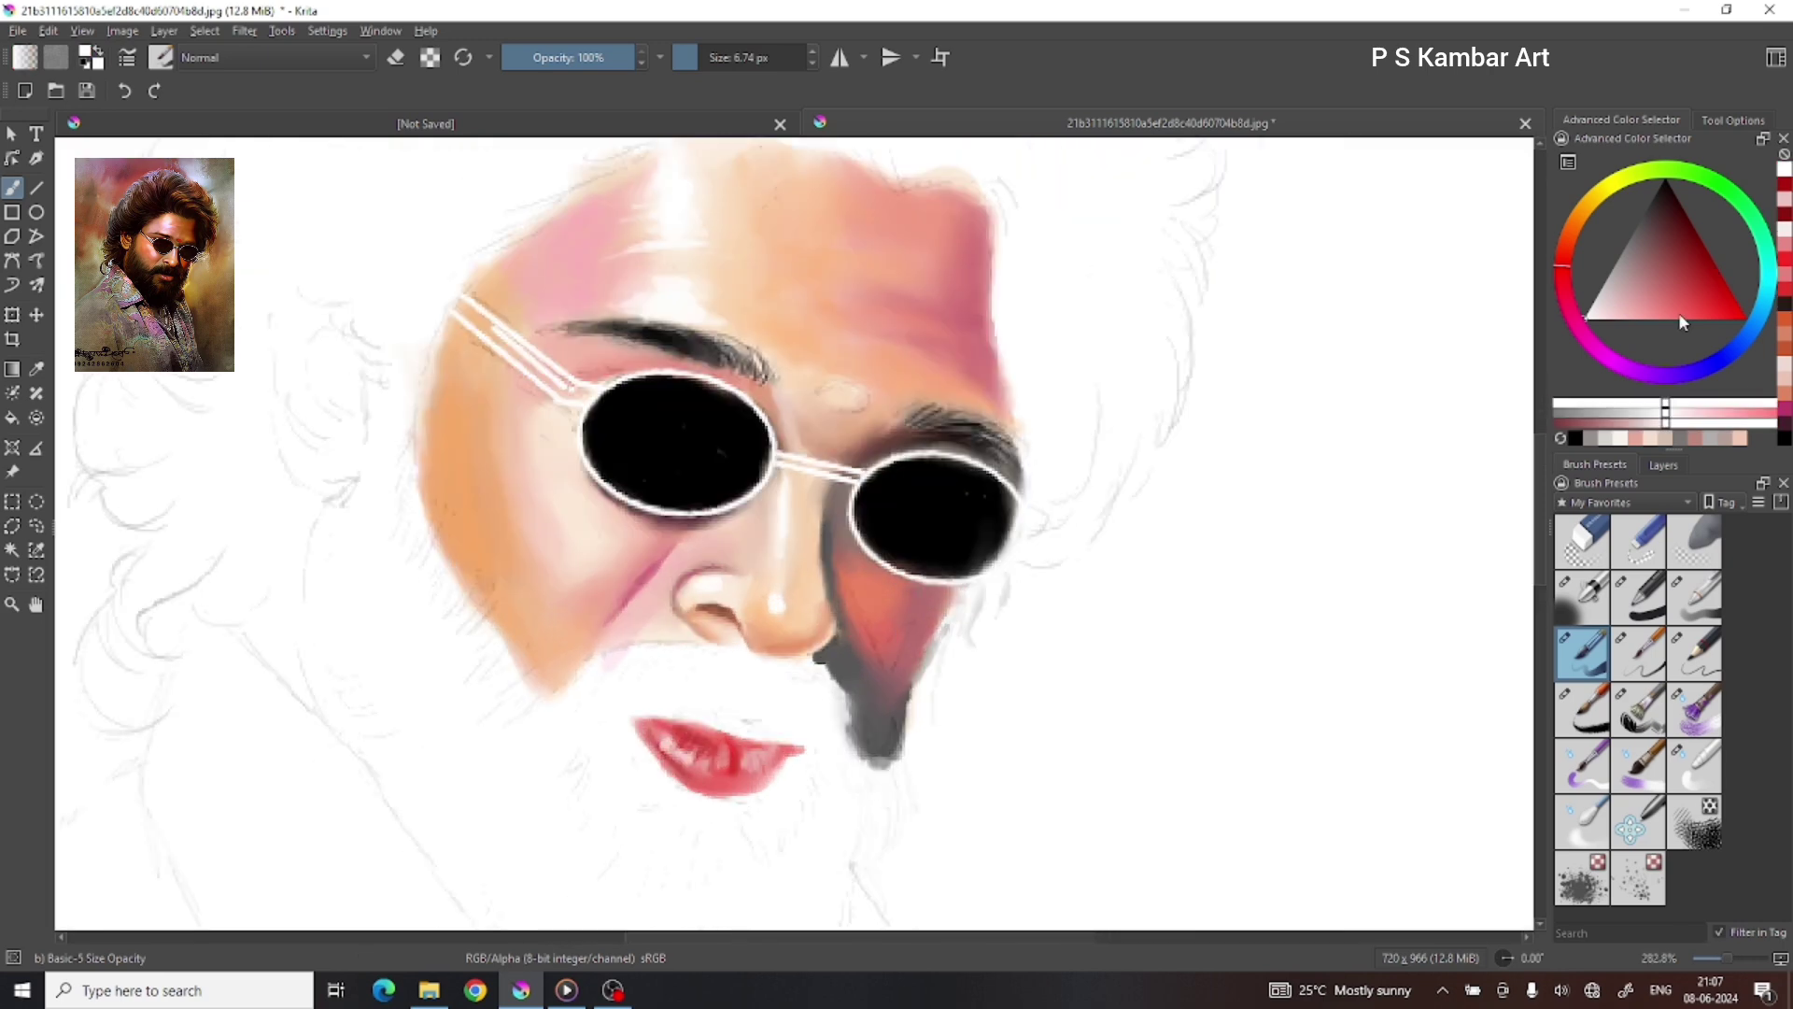
left_click(1745, 317)
left_click(841, 396)
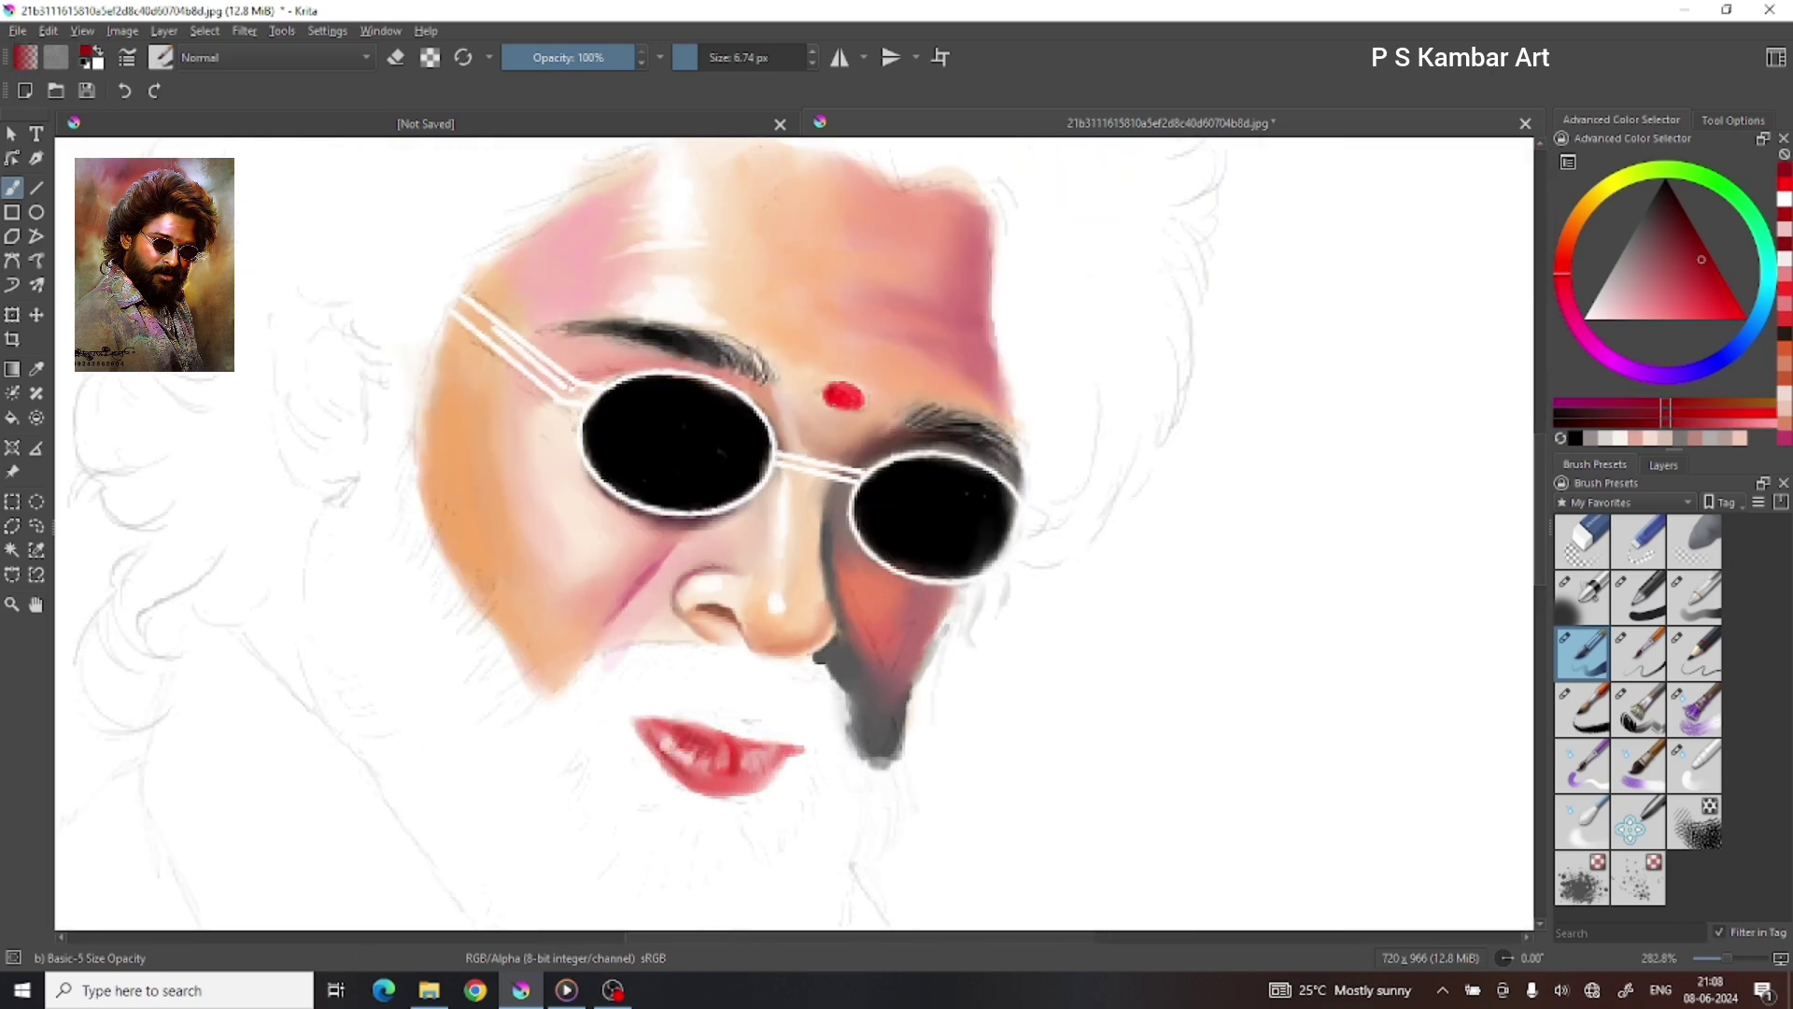
scroll(414, 383, "down", 2)
scroll(422, 405, "up", 2)
Step: Paint an orange ear left of the face and blend it downward
key("x")
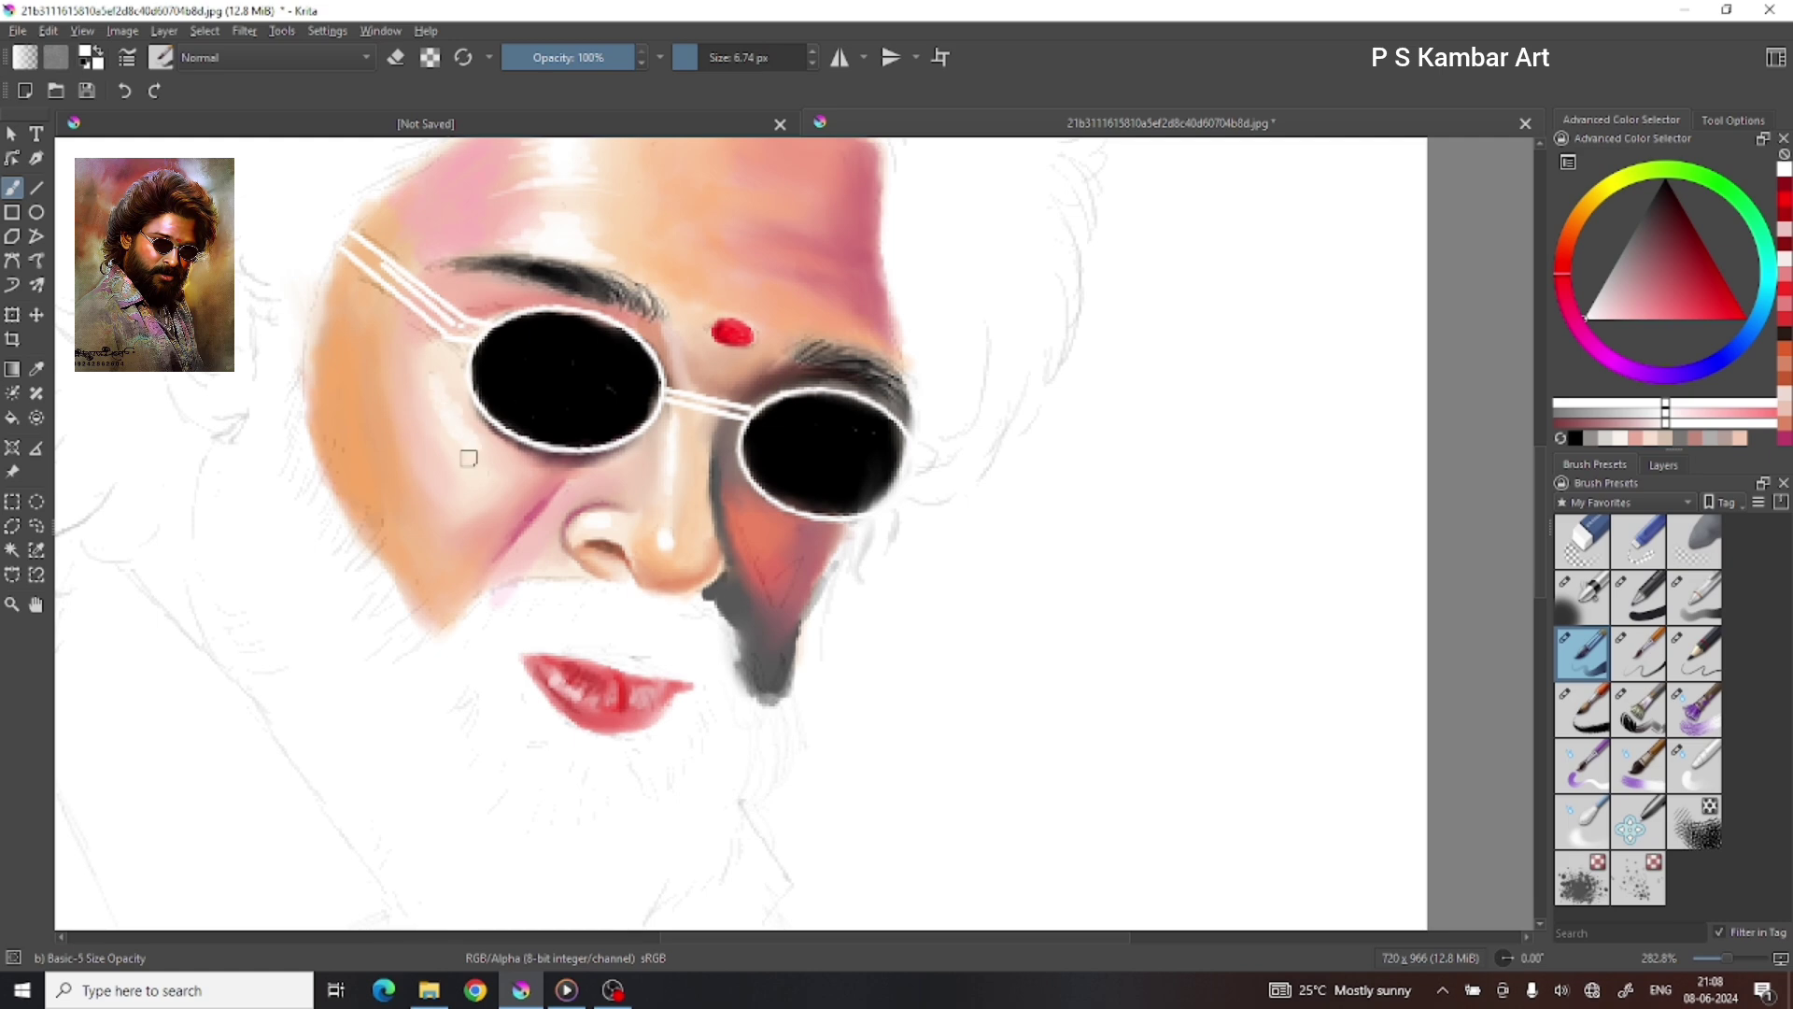
left_click(1695, 710)
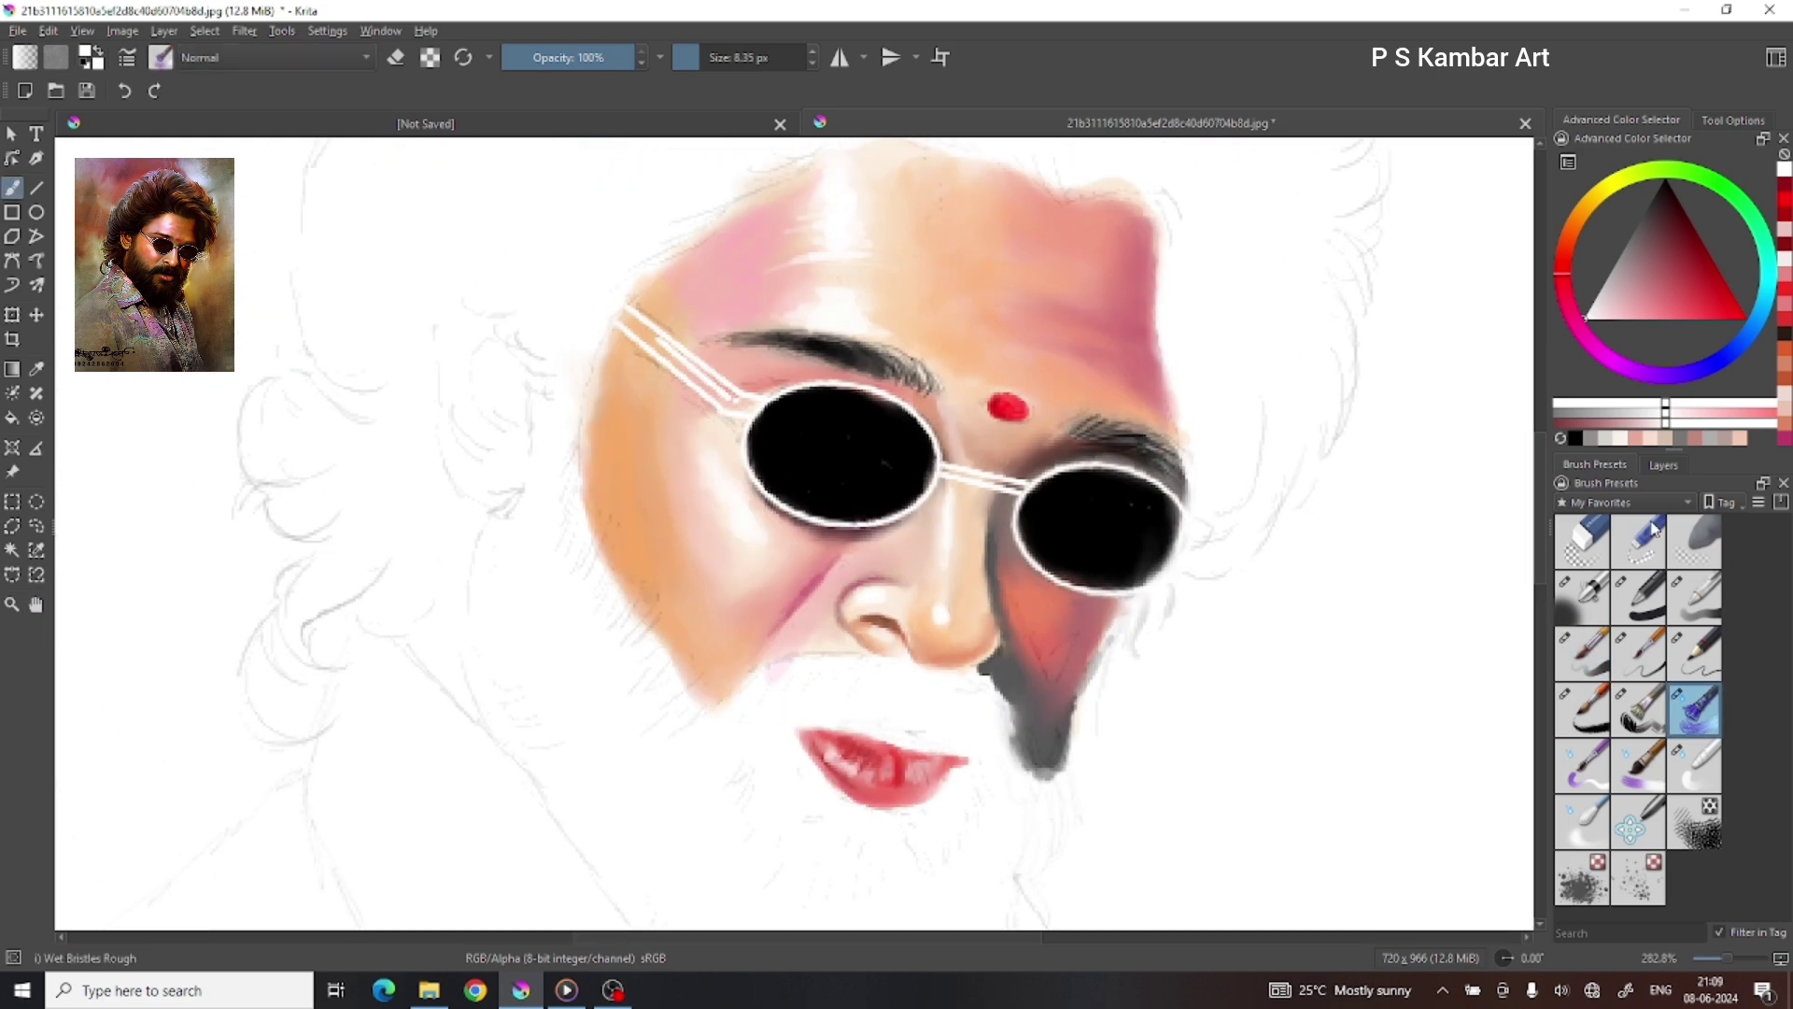
left_click(1584, 654)
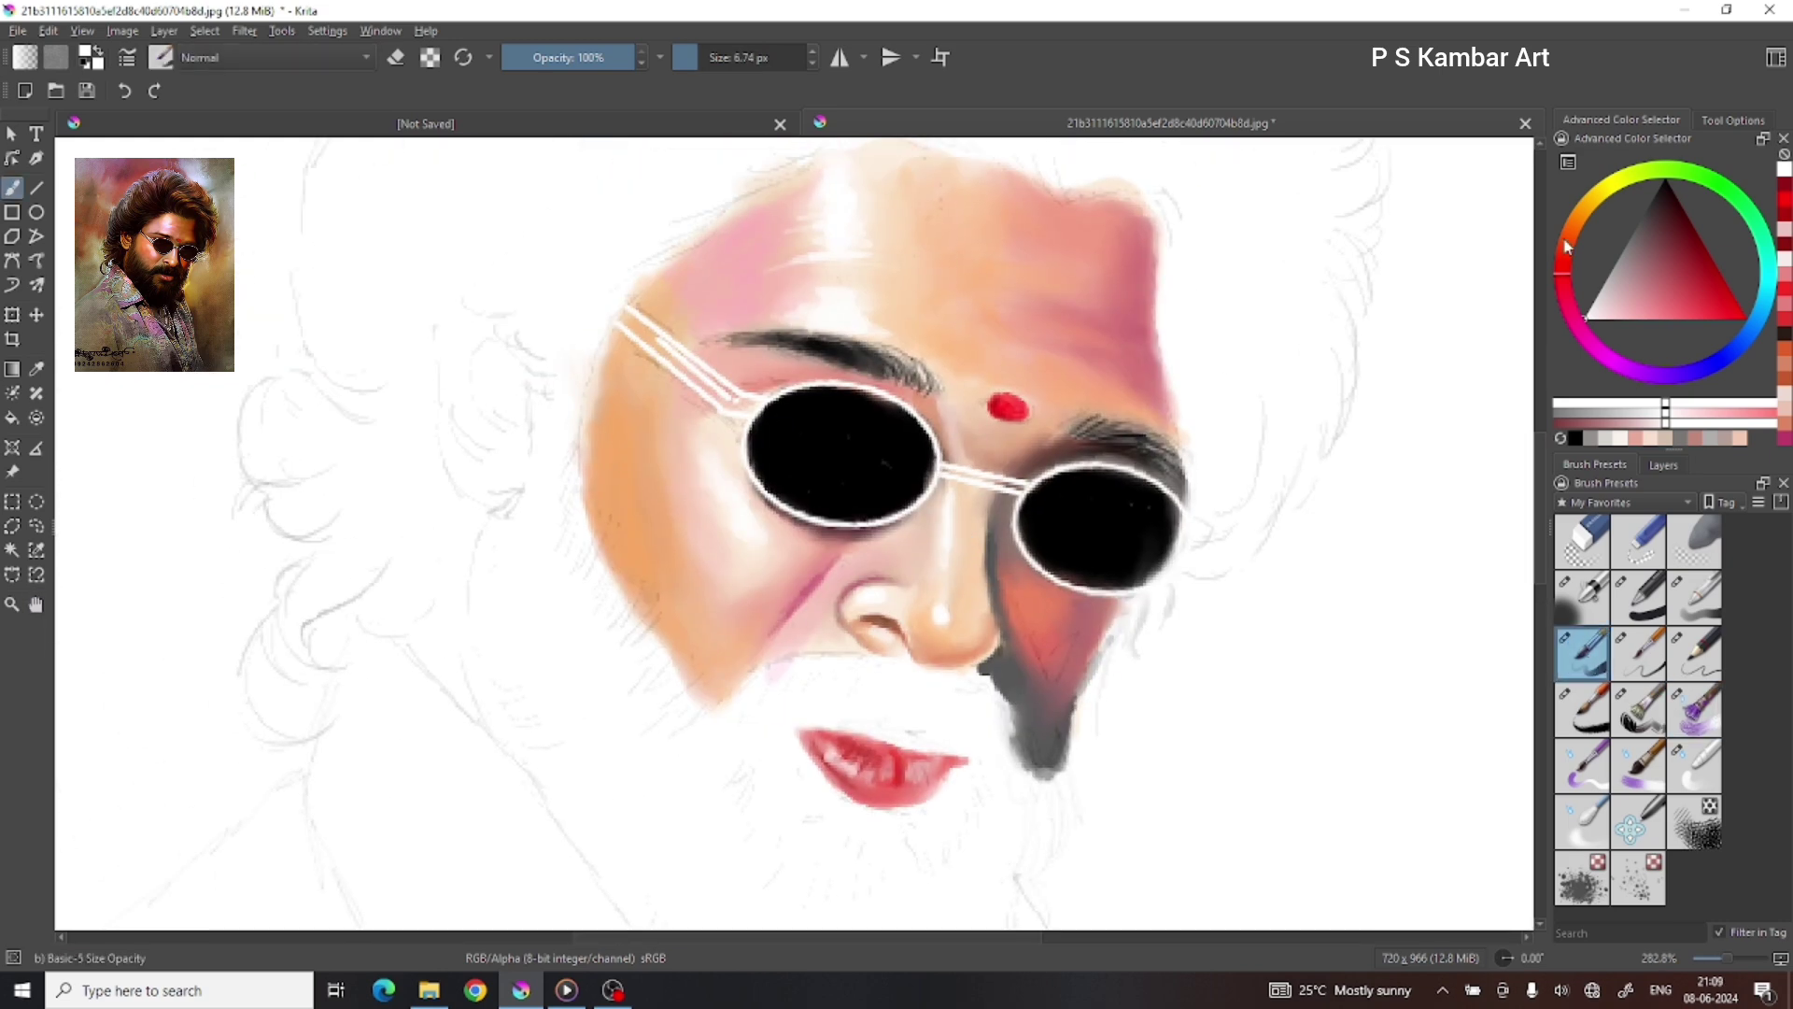
left_click(1706, 312)
mouse_move(467, 373)
left_mouse_down()
mouse_move(495, 485)
mouse_move(441, 372)
mouse_move(482, 488)
mouse_move(472, 687)
left_mouse_up()
key("slash")
mouse_move(472, 448)
left_mouse_down()
mouse_move(469, 380)
mouse_move(476, 719)
left_mouse_up()
Step: Add dark brown detail strokes inside the ear
key("k")
key("k")
key("k")
key("slash")
mouse_move(478, 333)
left_mouse_down()
mouse_move(500, 413)
mouse_move(506, 374)
mouse_move(476, 467)
left_mouse_up()
left_click_drag(514, 420, 494, 471)
mouse_move(476, 322)
left_mouse_down()
mouse_move(472, 472)
mouse_move(514, 422)
left_mouse_up()
key("slash")
Step: Paint dark hair strokes above the forehead with Bristles-2 Flat Rough
left_click(1582, 654)
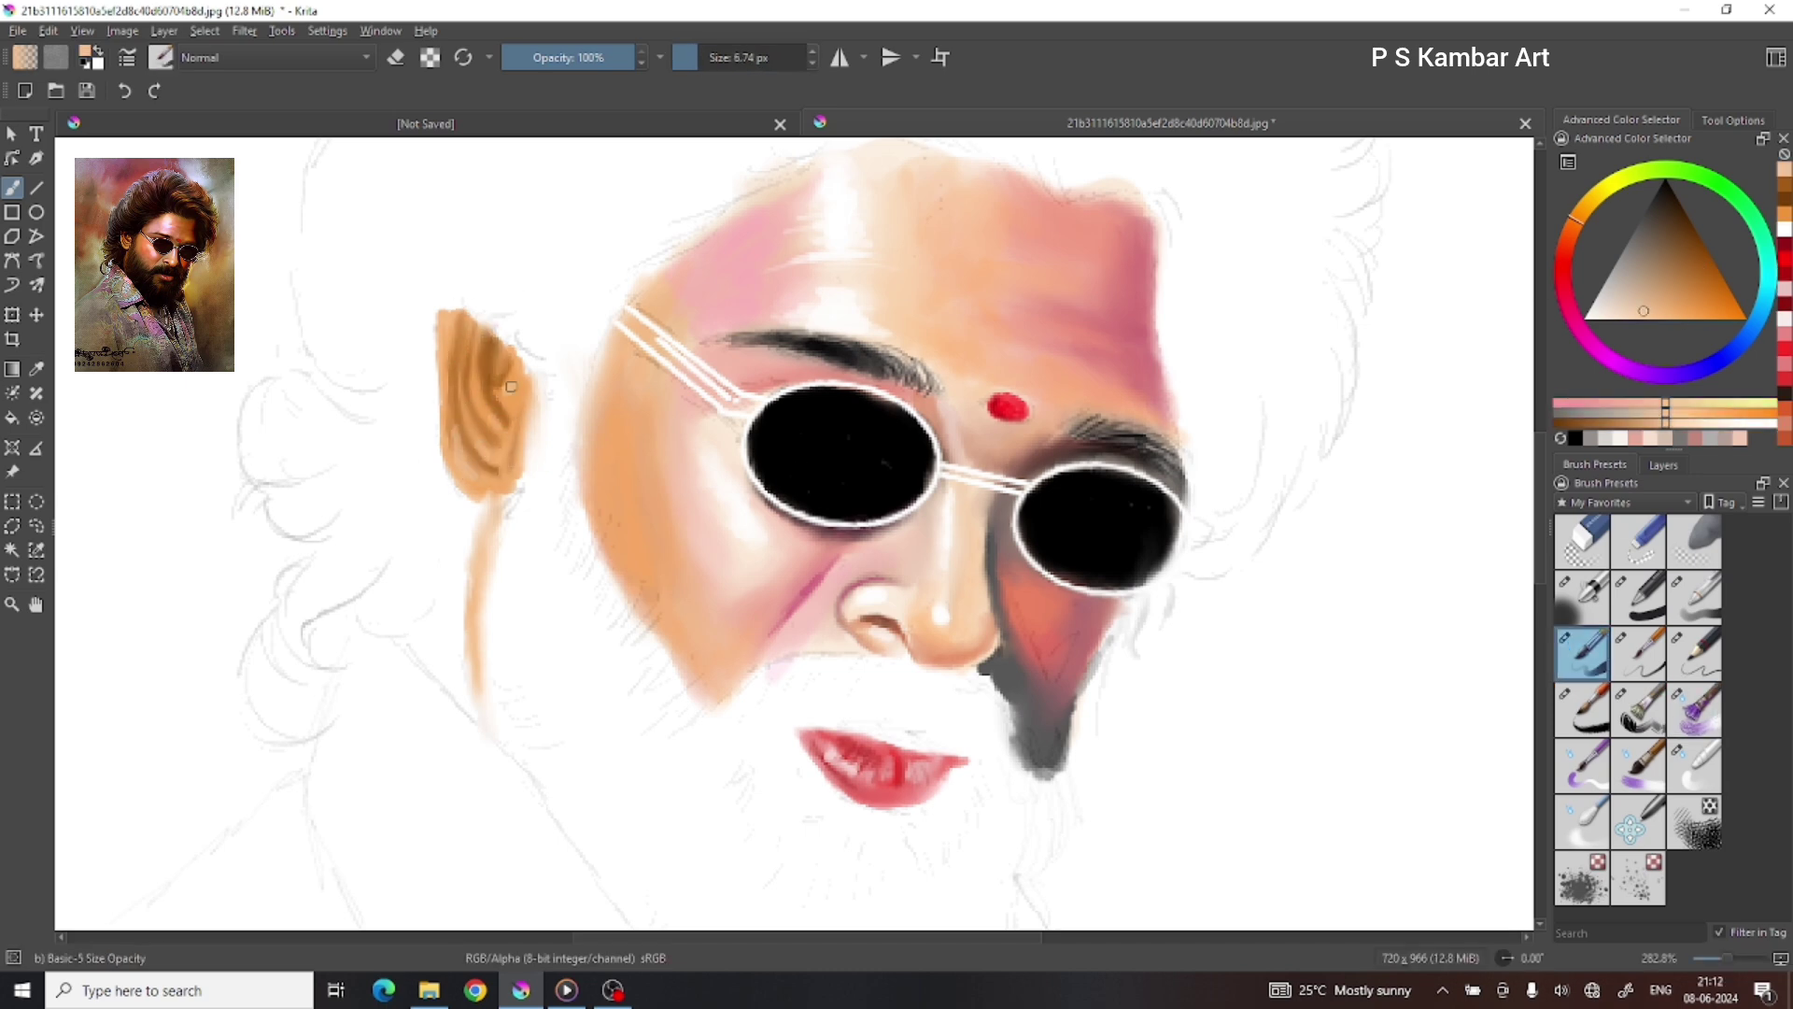
scroll(953, 561, "down", 5)
scroll(654, 621, "up", 3)
left_click(1639, 710)
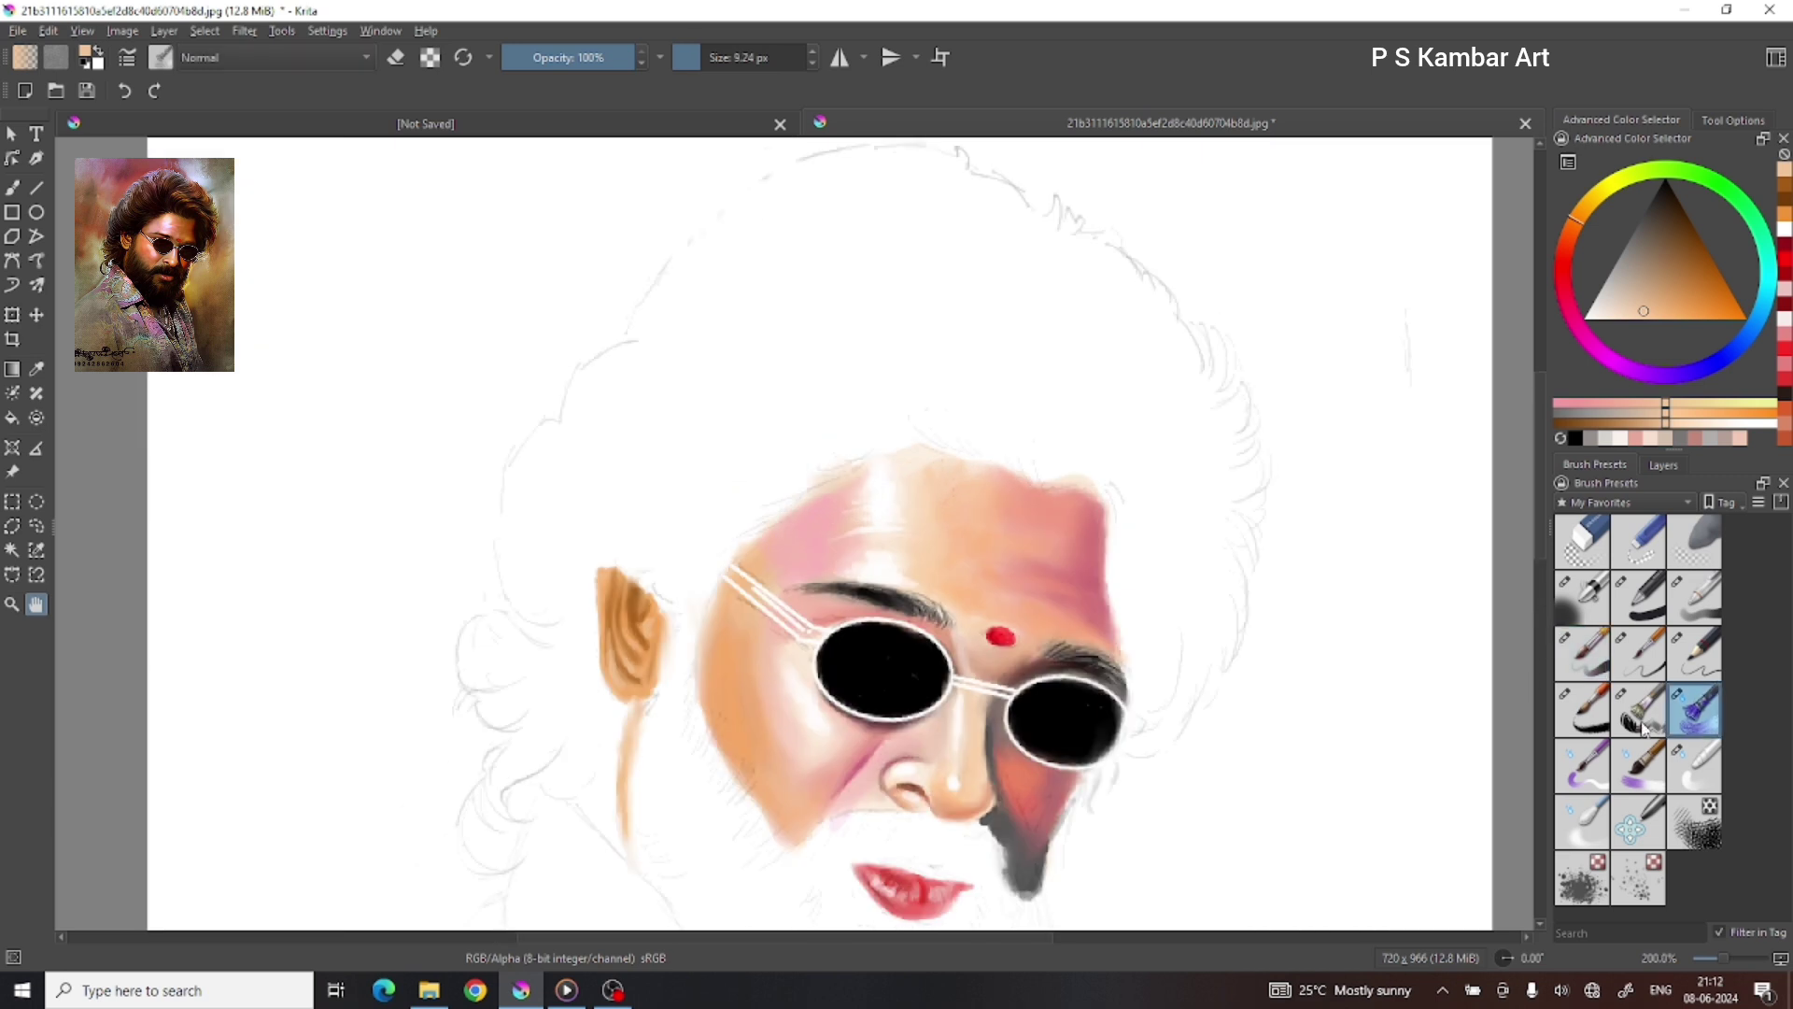
left_click(1672, 191)
left_click_drag(785, 425, 896, 411)
mouse_move(645, 532)
left_mouse_down()
mouse_move(972, 421)
mouse_move(853, 405)
mouse_move(660, 513)
mouse_move(681, 328)
mouse_move(822, 387)
mouse_move(640, 560)
mouse_move(601, 521)
mouse_move(523, 519)
mouse_move(523, 607)
left_mouse_up()
Step: Hide Paint Layer 5 and make Paint Layer 2 the active layer
left_click(1566, 243)
left_click(1701, 239)
left_click(1664, 464)
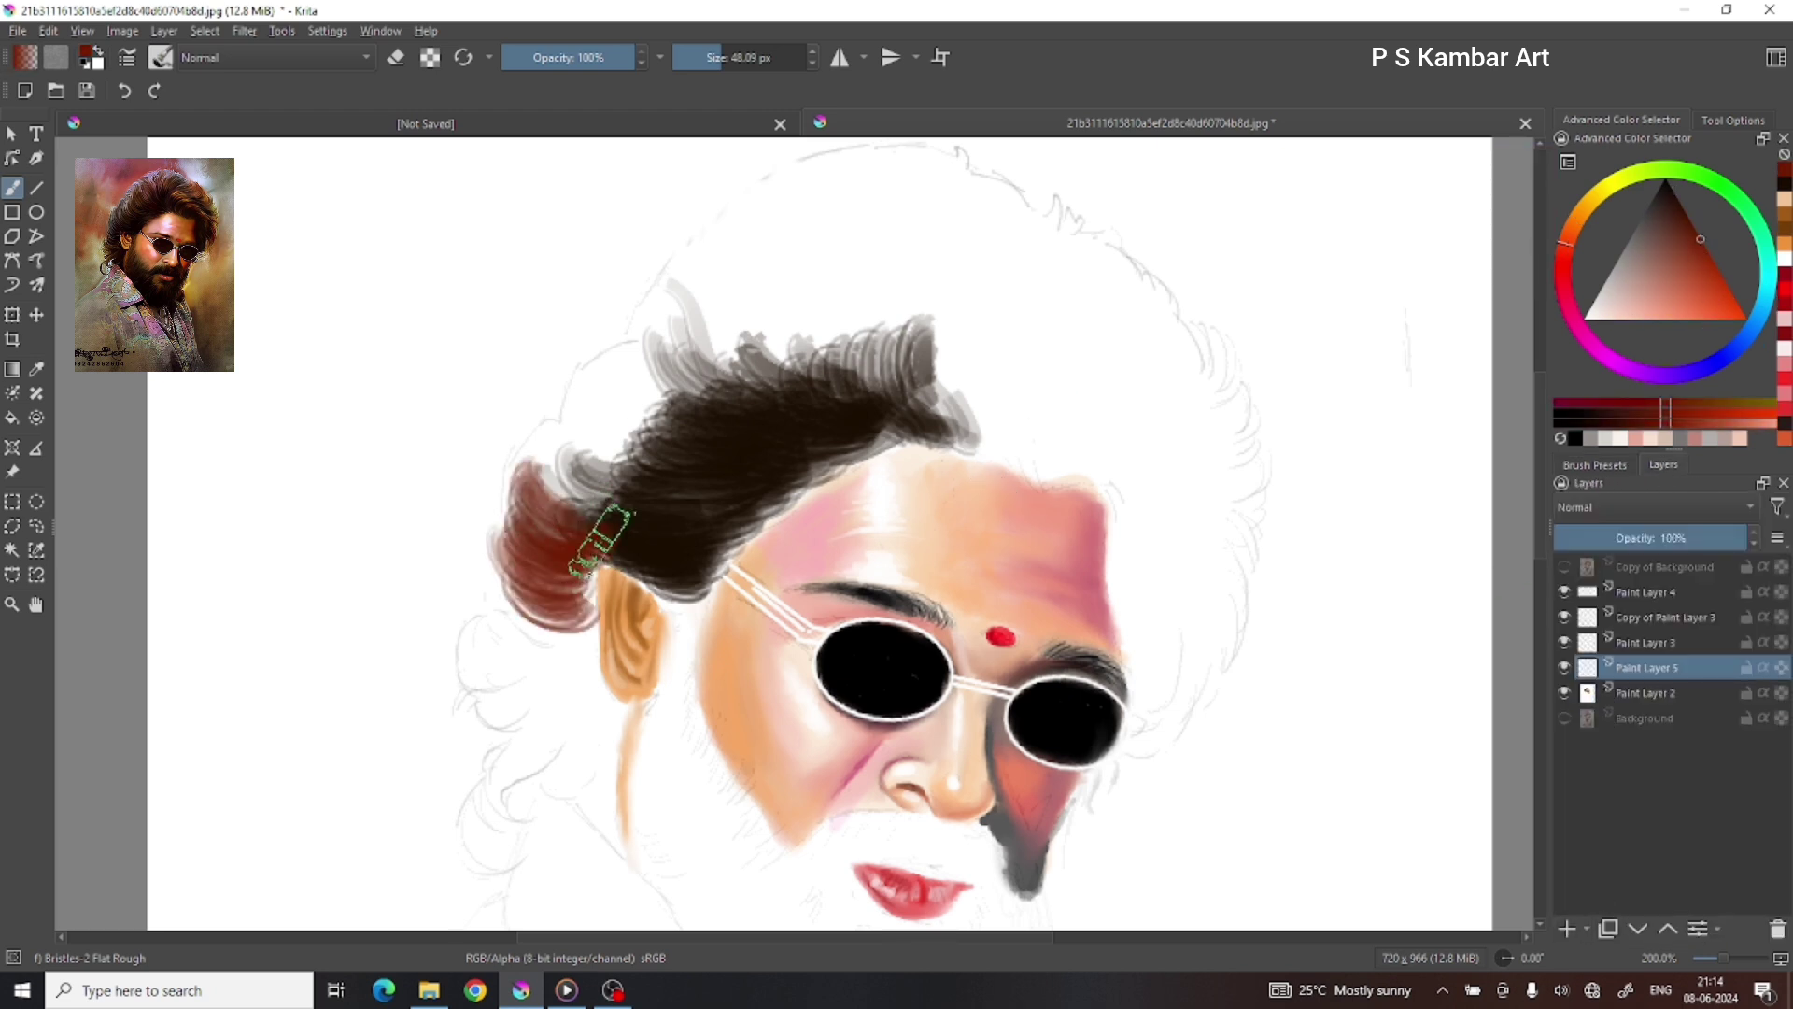
left_click(1649, 692)
left_click(1565, 692)
left_click(1644, 667)
Step: Paint reddish-brown and dark-brown hair down the left side and an upswept tuft
left_click_drag(579, 551, 560, 673)
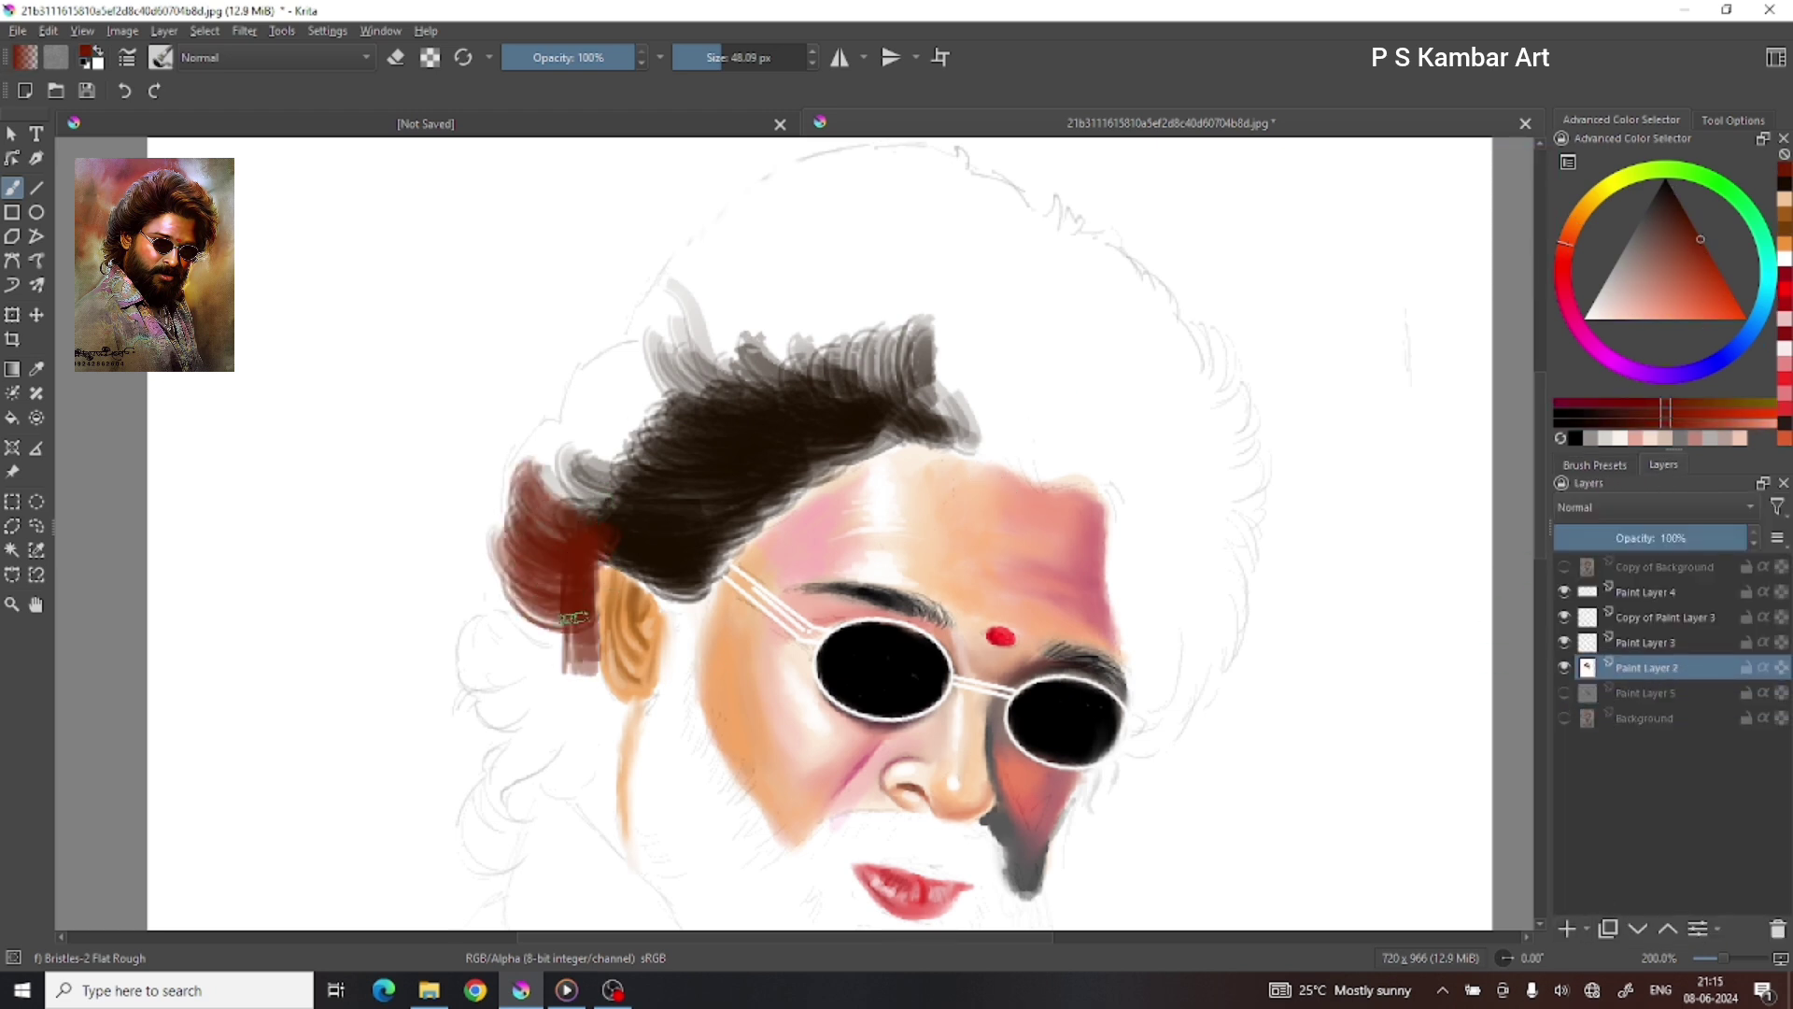
left_click(1675, 214)
mouse_move(561, 560)
left_mouse_down()
mouse_move(598, 710)
mouse_move(560, 794)
left_mouse_up()
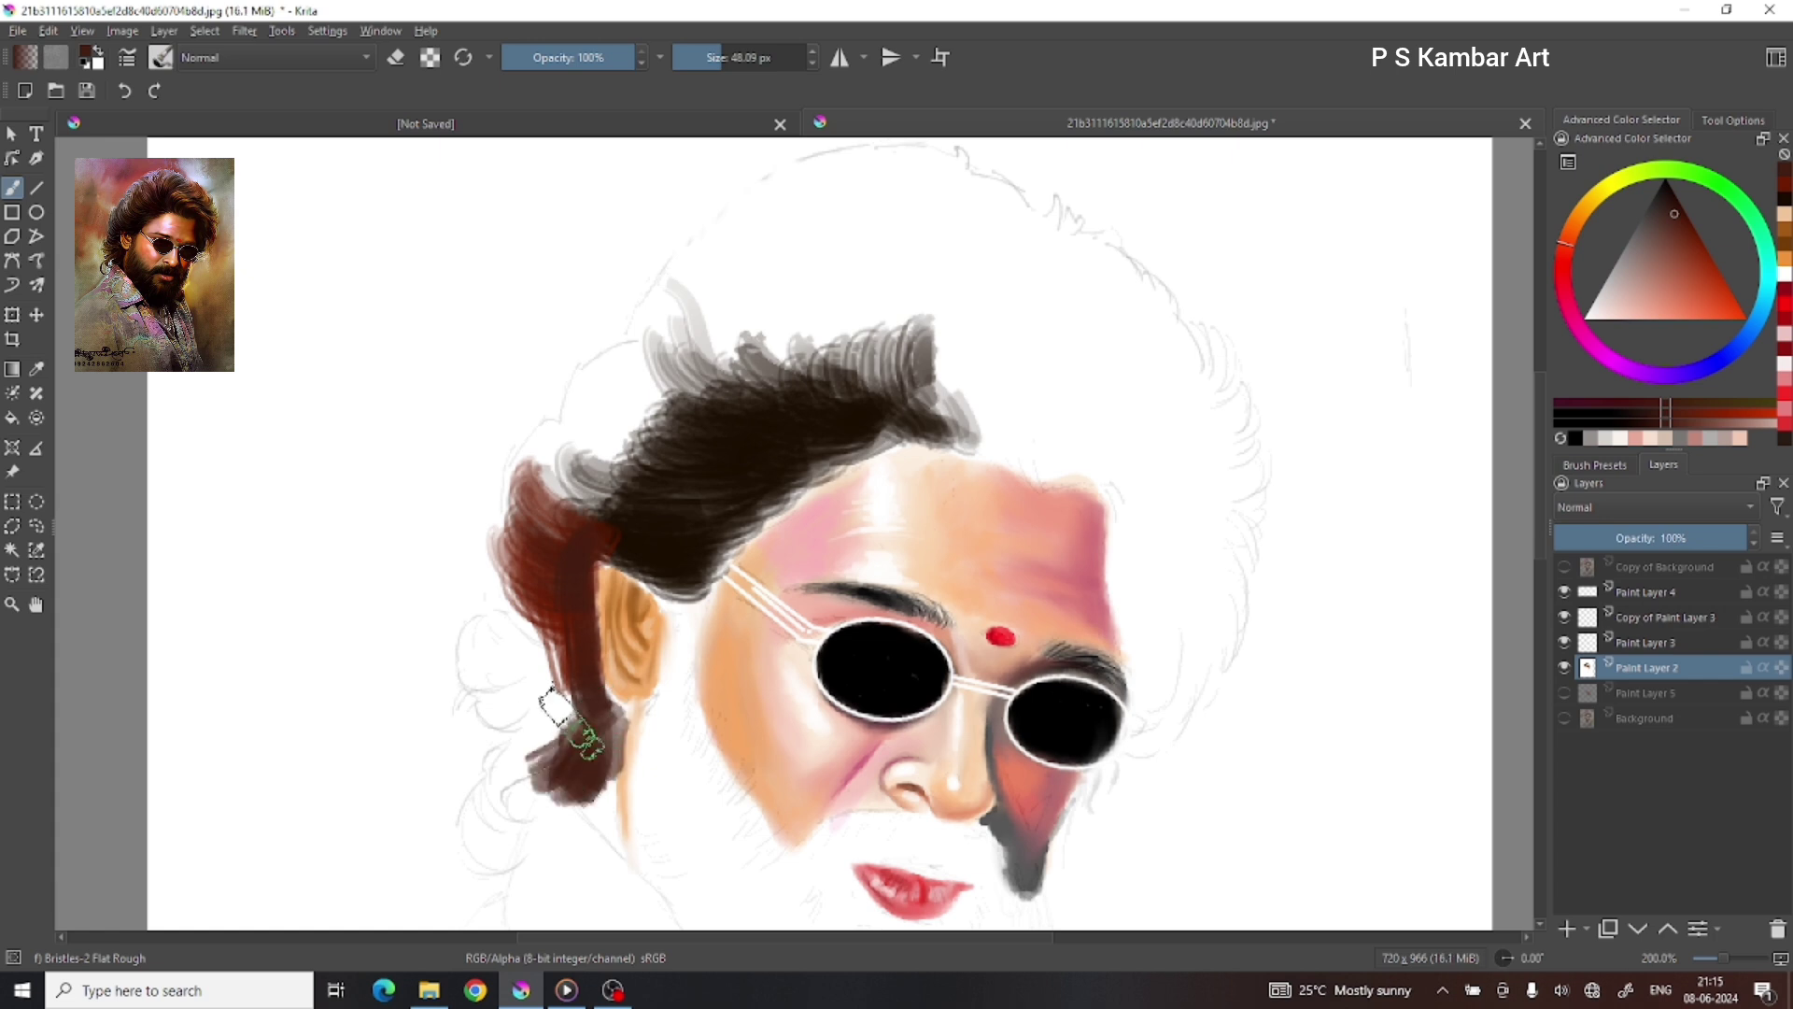
mouse_move(747, 355)
left_mouse_down()
mouse_move(747, 205)
mouse_move(804, 187)
left_mouse_up()
mouse_move(691, 430)
left_mouse_down()
mouse_move(738, 326)
mouse_move(561, 495)
left_mouse_up()
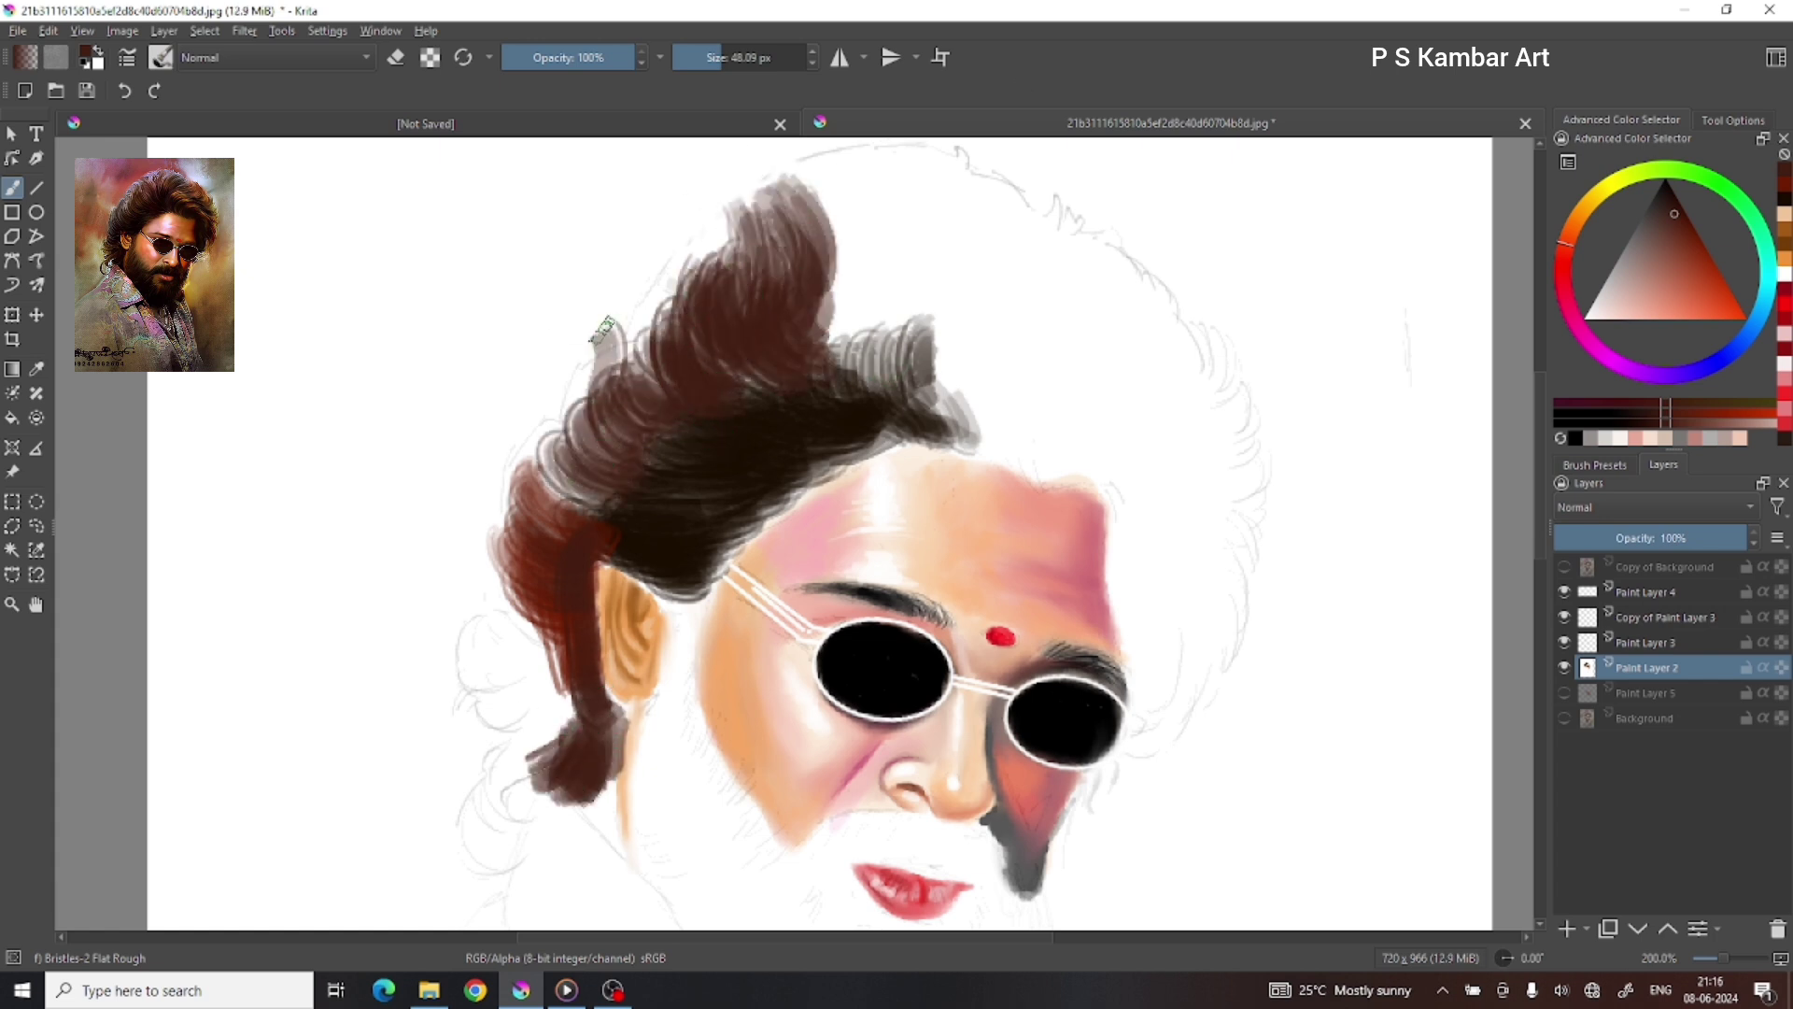
left_click_drag(672, 262, 579, 439)
Step: Sweep reddish and dark upswept hair strokes across the top toward the right
left_click(1698, 244)
left_click_drag(934, 346, 896, 178)
left_click_drag(888, 318, 841, 159)
left_click_drag(934, 383, 888, 168)
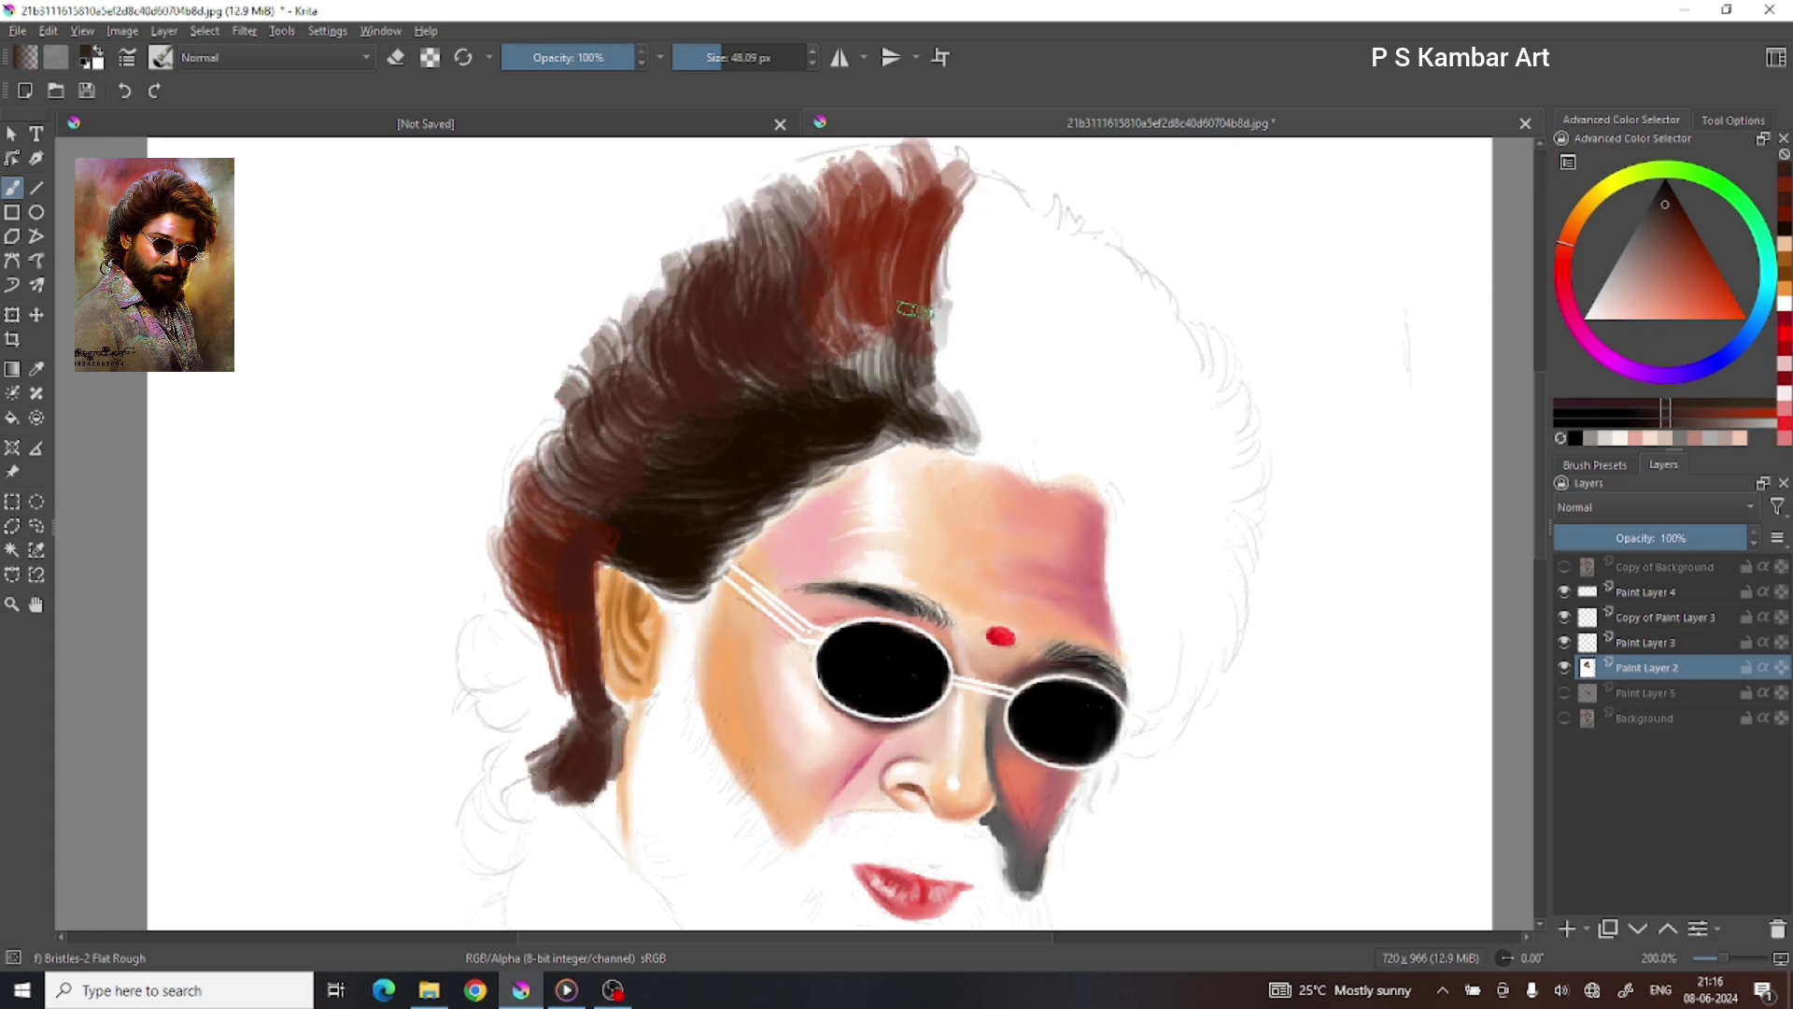
left_click_drag(981, 402, 1027, 186)
left_click_drag(1028, 318, 1093, 224)
left_click_drag(1037, 336, 1149, 234)
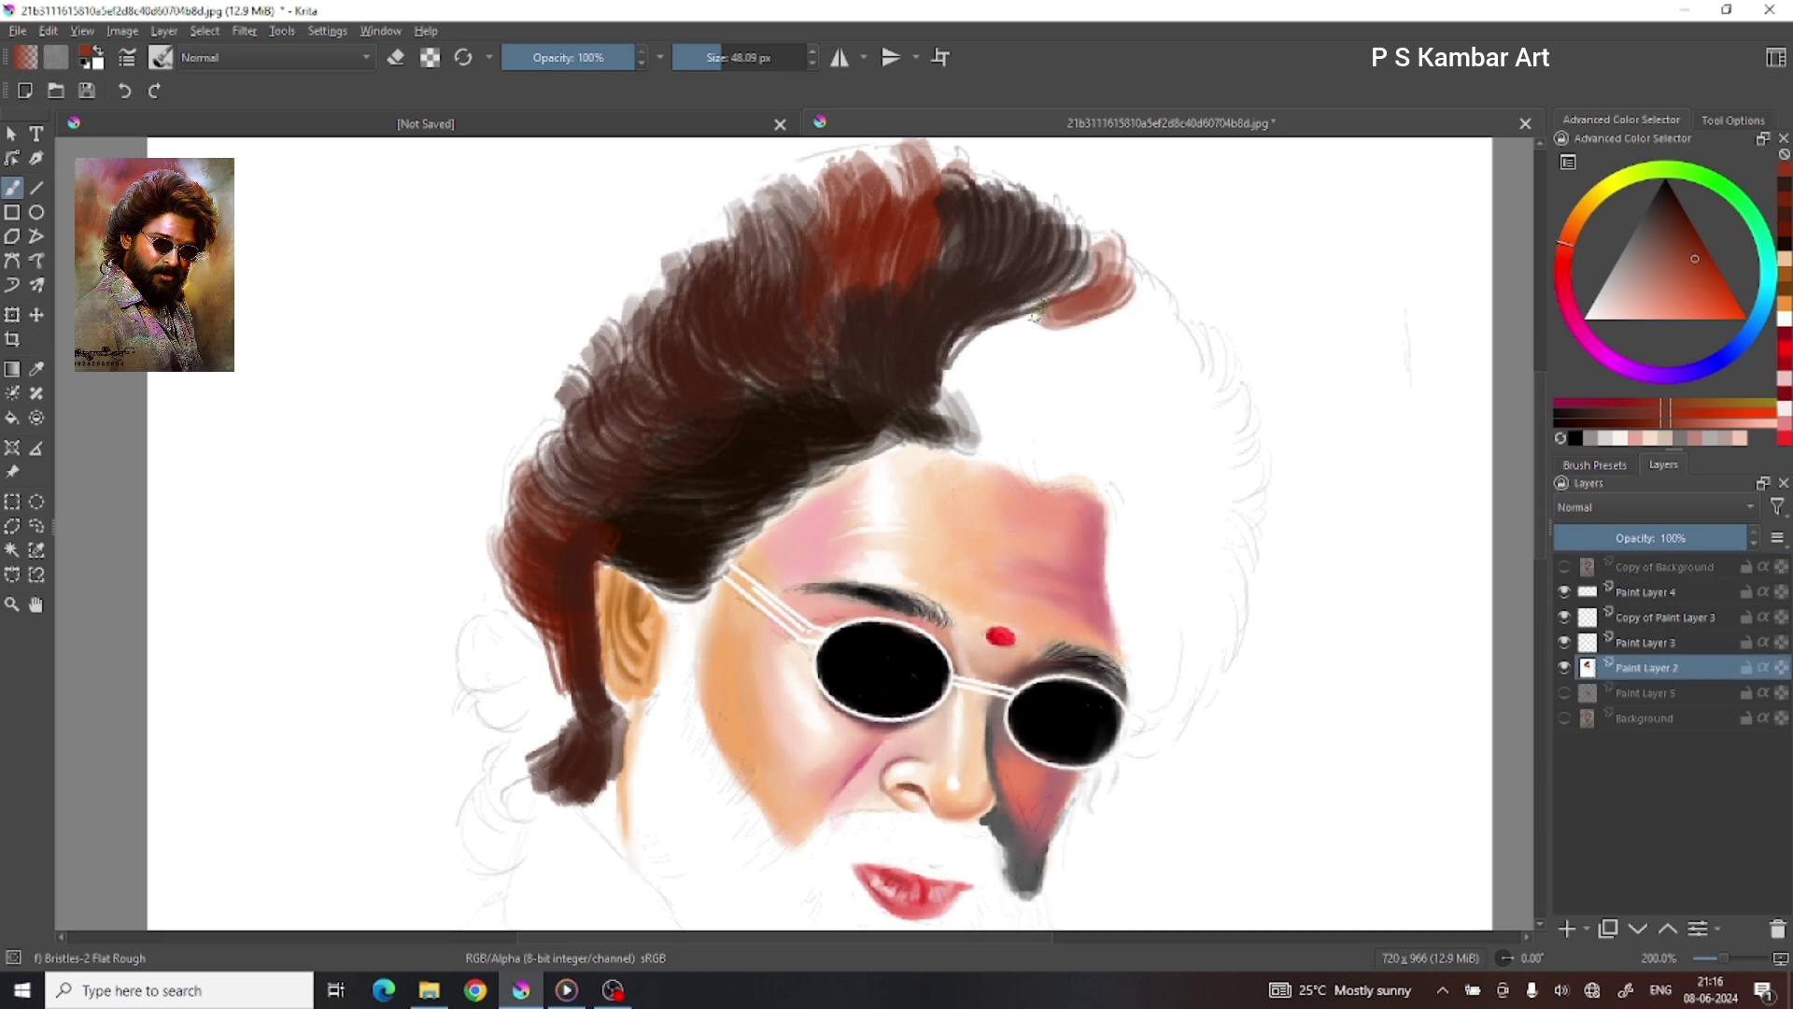
left_click_drag(1065, 393, 1205, 280)
left_click_drag(1121, 425, 1229, 336)
Step: Add yellow-green strands, reddish strokes and a dark brown lock on the right
left_click(1612, 180)
mouse_move(981, 317)
left_mouse_down()
mouse_move(1155, 406)
mouse_move(1215, 411)
mouse_move(1261, 495)
mouse_move(1158, 654)
left_mouse_up()
left_click_drag(1214, 486, 1159, 691)
left_click_drag(1167, 439, 1130, 696)
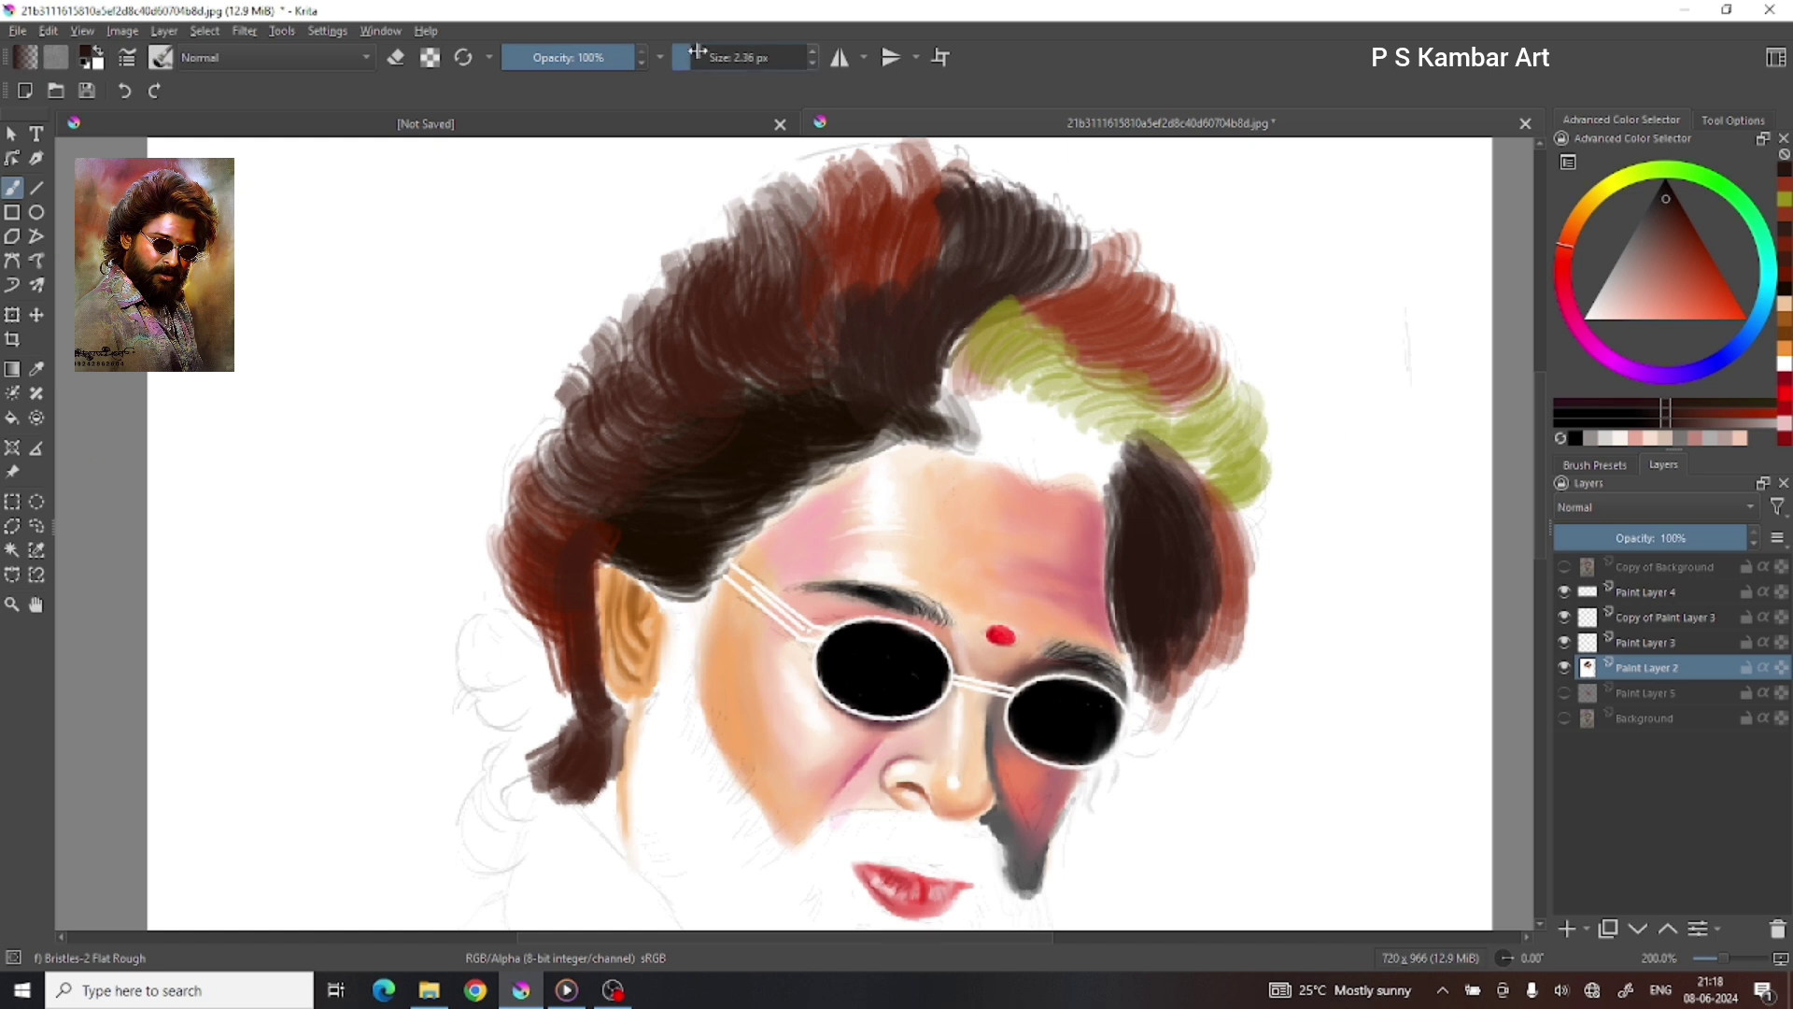
left_click_drag(1121, 434, 1111, 533)
Step: Darken the right hair lock with the soft round brush, extending it past the lens
left_click(1596, 464)
left_click(1582, 648)
left_click_drag(1125, 439, 1135, 701)
left_click_drag(1158, 630, 1126, 738)
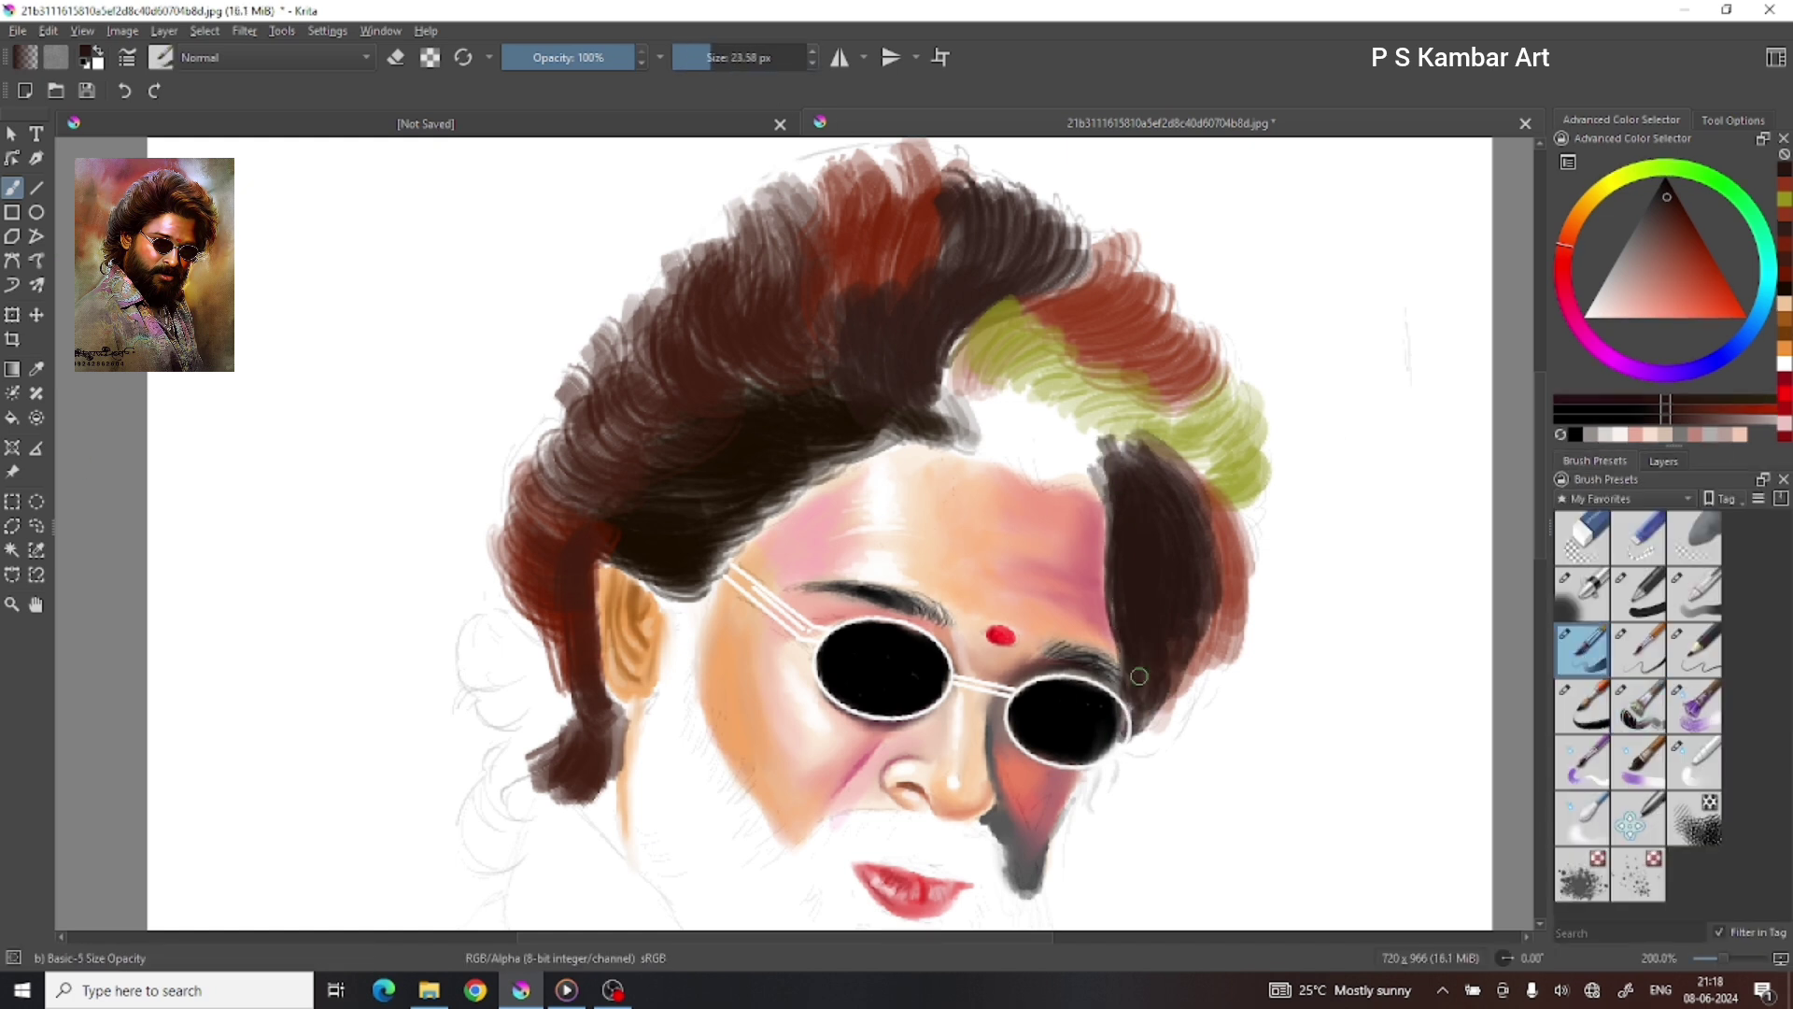
left_click(1625, 499)
left_click(1587, 598)
scroll(1638, 654, "down", 1)
Step: Repaint the red and olive-green hair strands dark brown near the forehead
scroll(1638, 654, "up", 1)
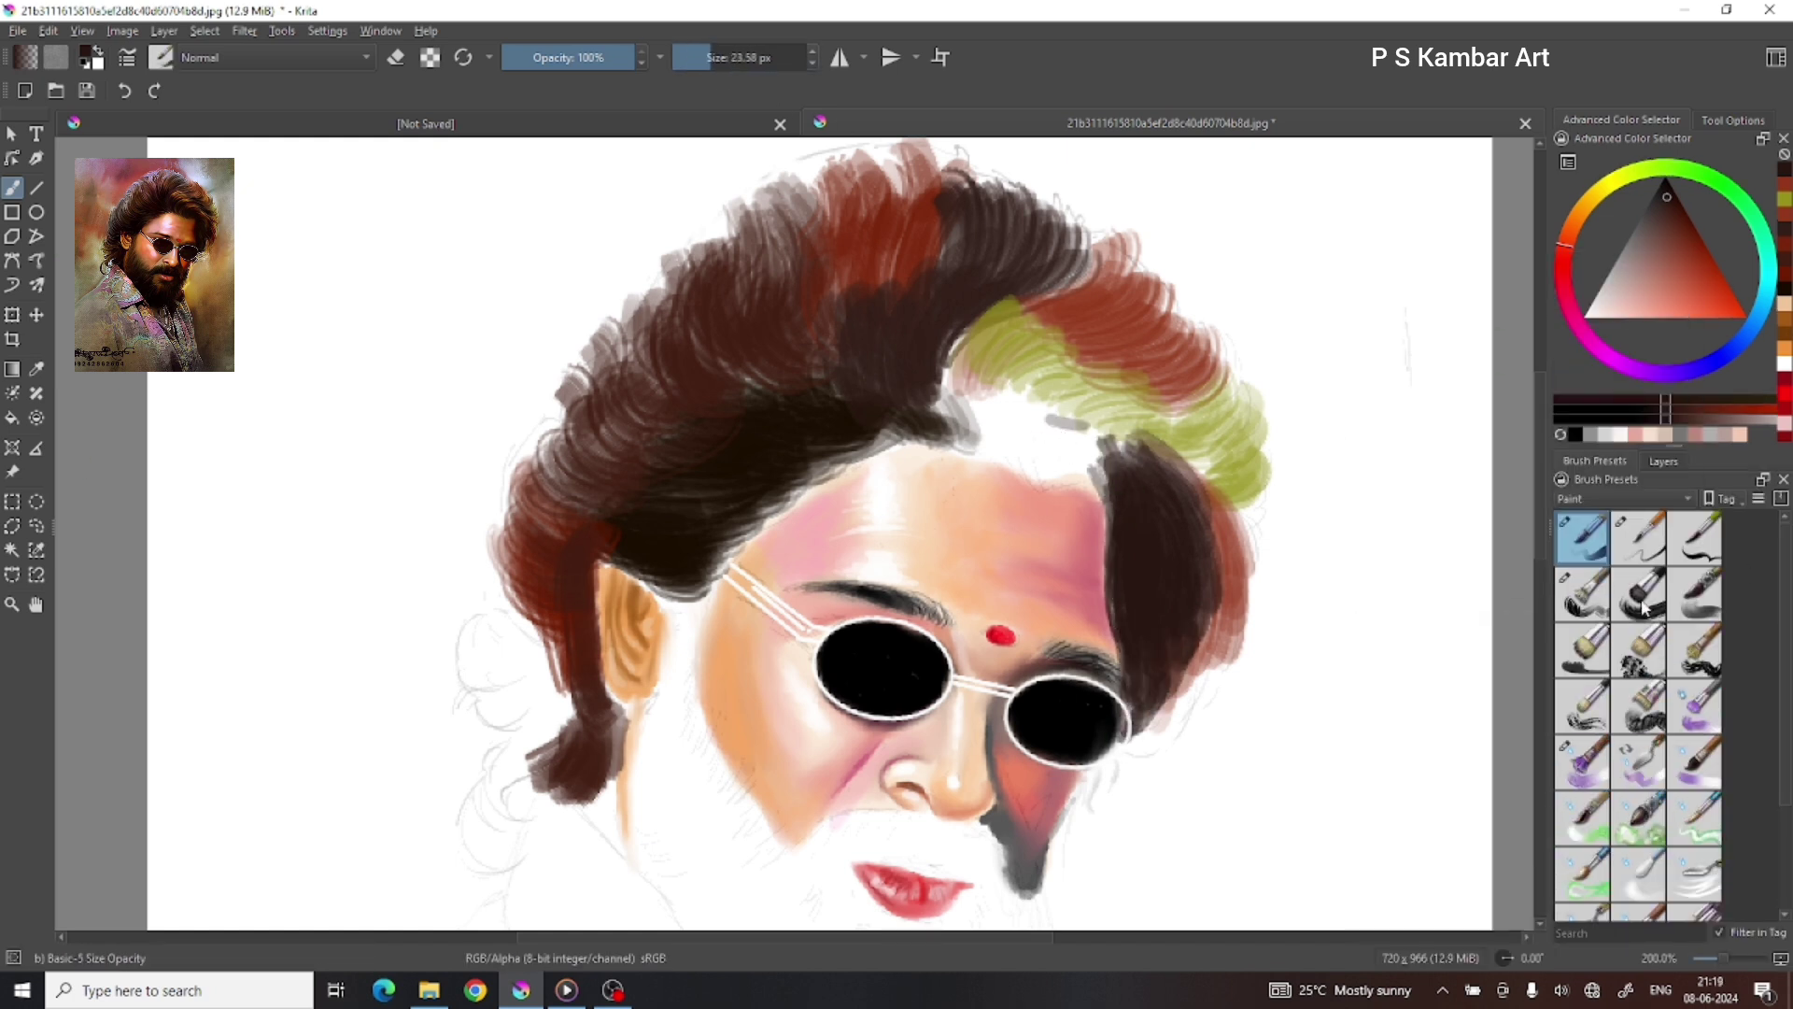
left_click(1639, 594)
mouse_move(999, 401)
left_mouse_down()
mouse_move(1094, 439)
mouse_move(990, 392)
mouse_move(1074, 485)
mouse_move(981, 420)
mouse_move(1018, 402)
mouse_move(1205, 467)
left_mouse_up()
left_click_drag(991, 313, 1233, 485)
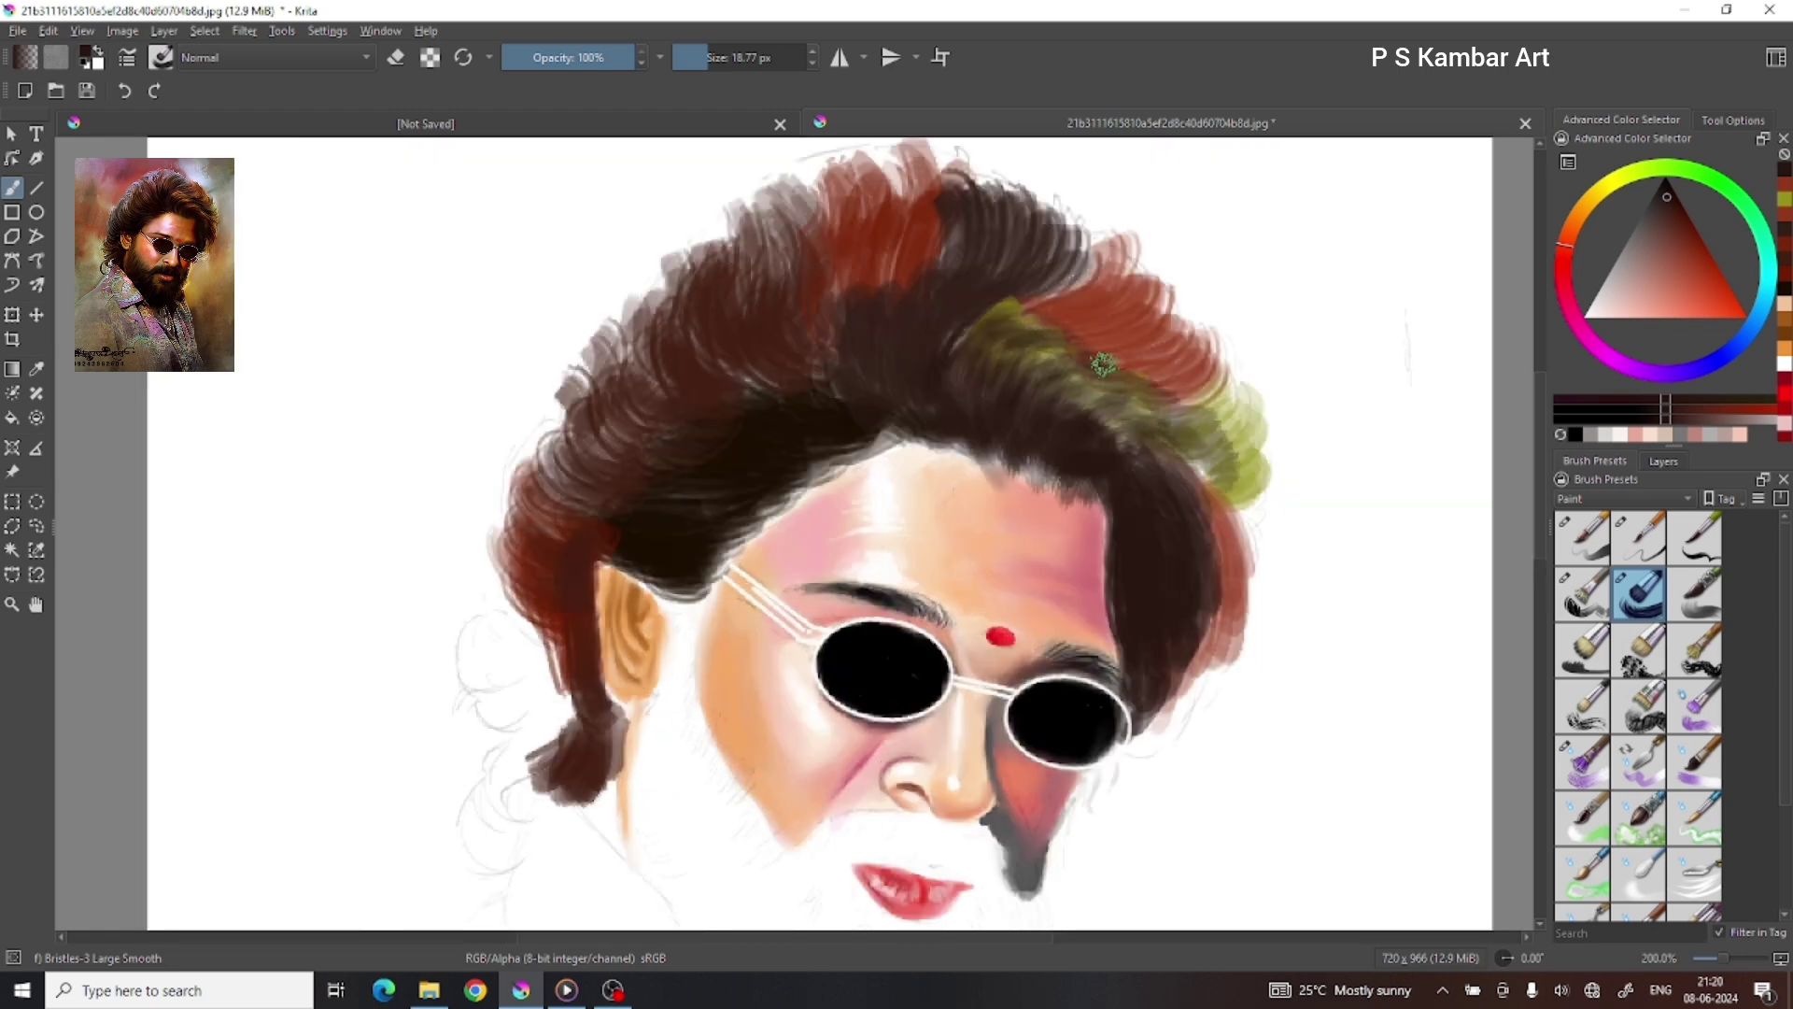
left_click_drag(1098, 355, 1252, 541)
mouse_move(826, 346)
left_mouse_down()
mouse_move(687, 402)
mouse_move(1033, 312)
mouse_move(1223, 458)
left_mouse_up()
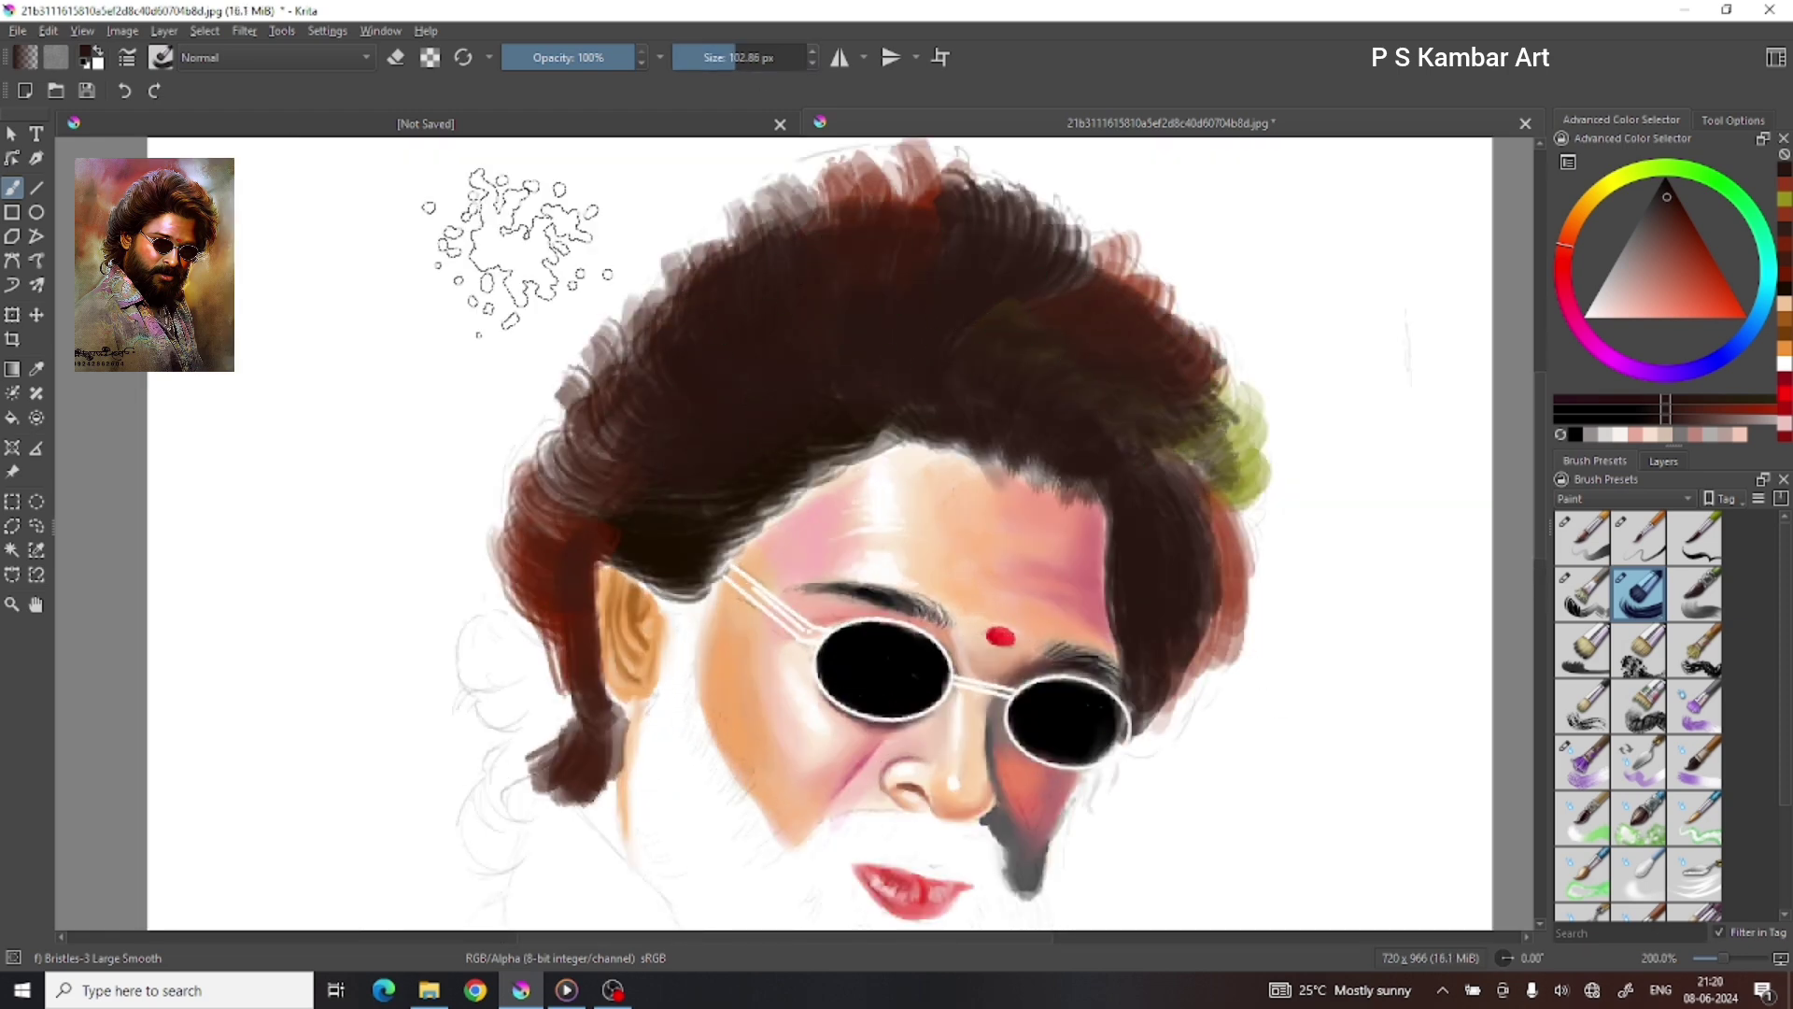
left_click_drag(1233, 373, 1195, 586)
scroll(641, 428, "down", 1)
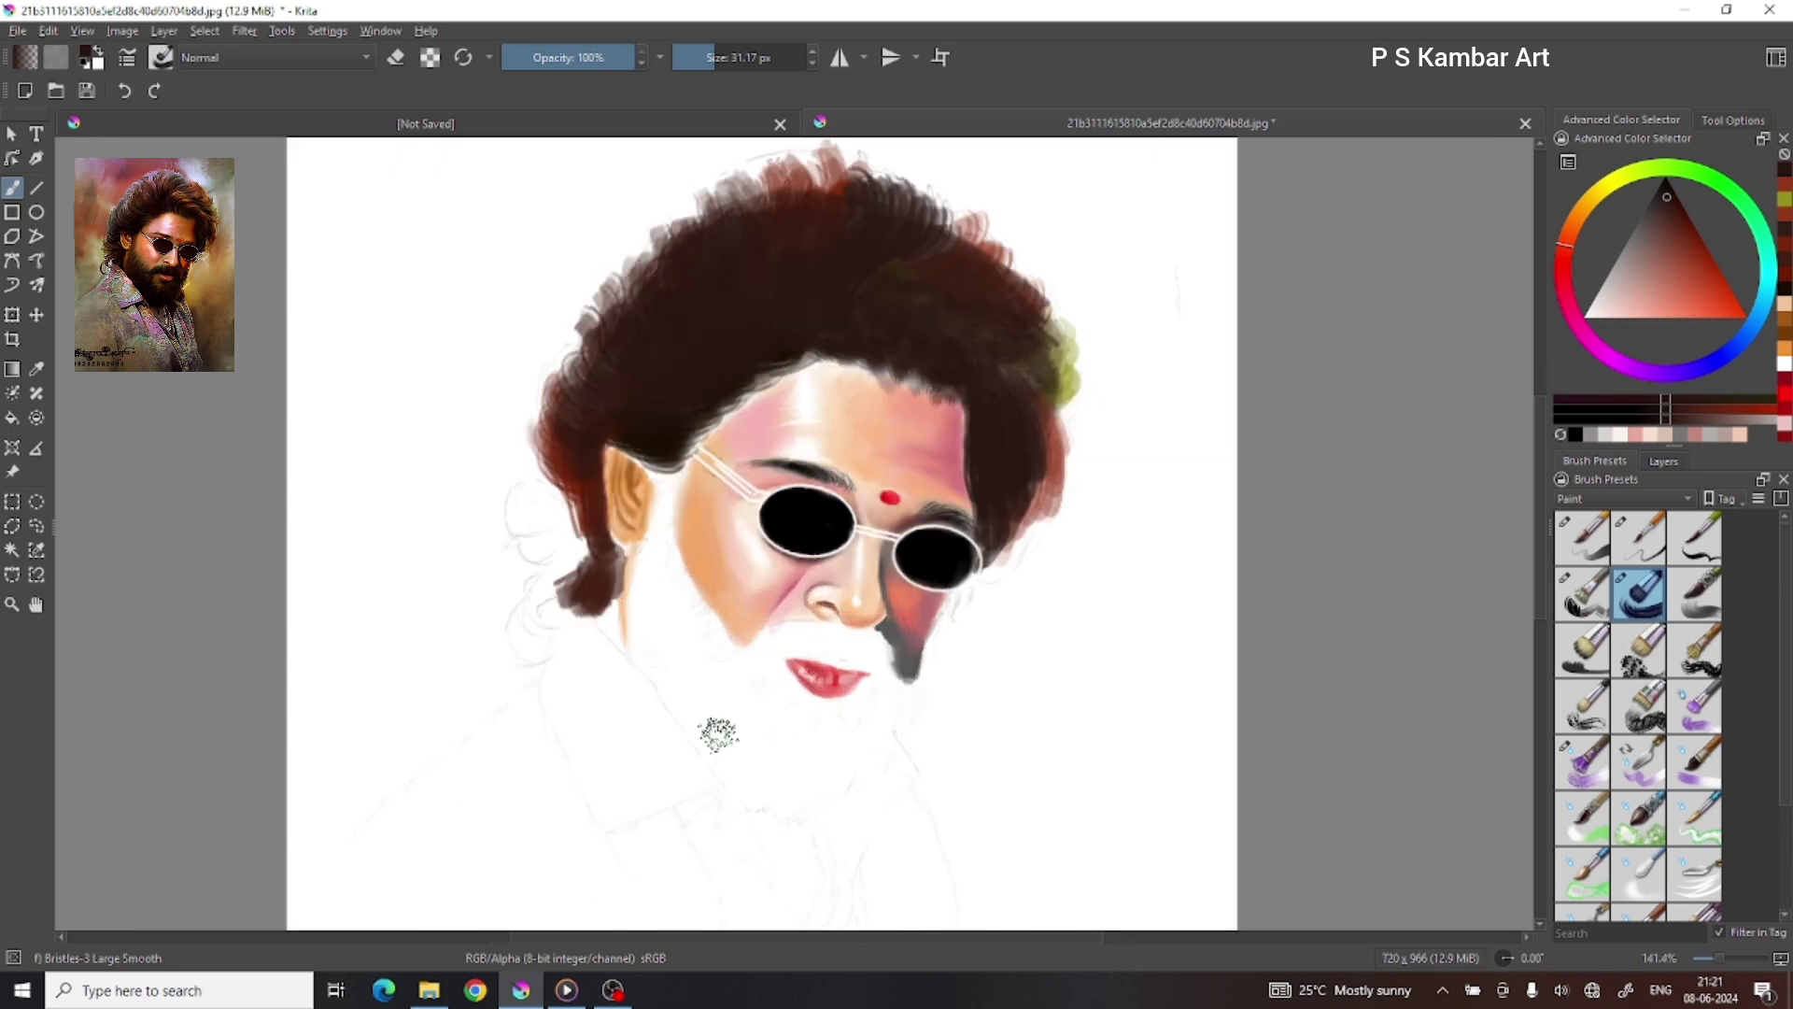
Step: Soften the reddish top-right hair edge with Blender Basic from My Favorites
left_click(1625, 498)
left_click(1607, 481)
left_click(1696, 761)
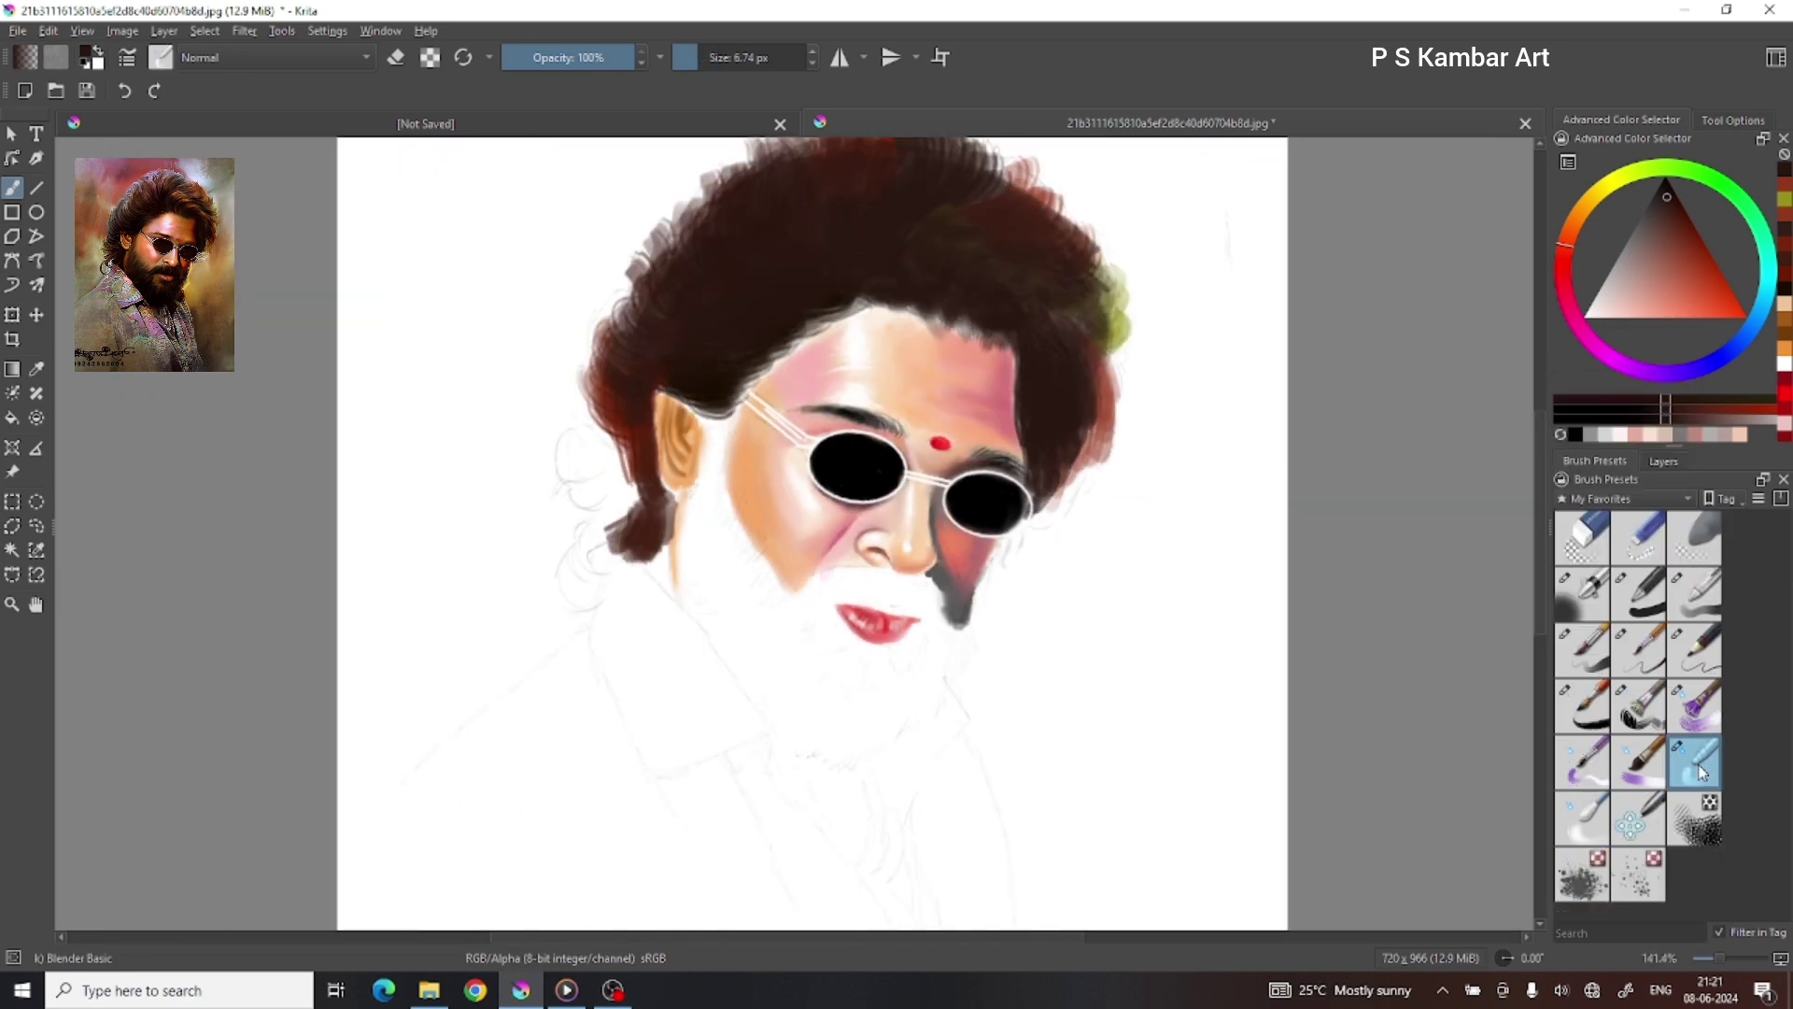
left_click_drag(1097, 187, 1041, 266)
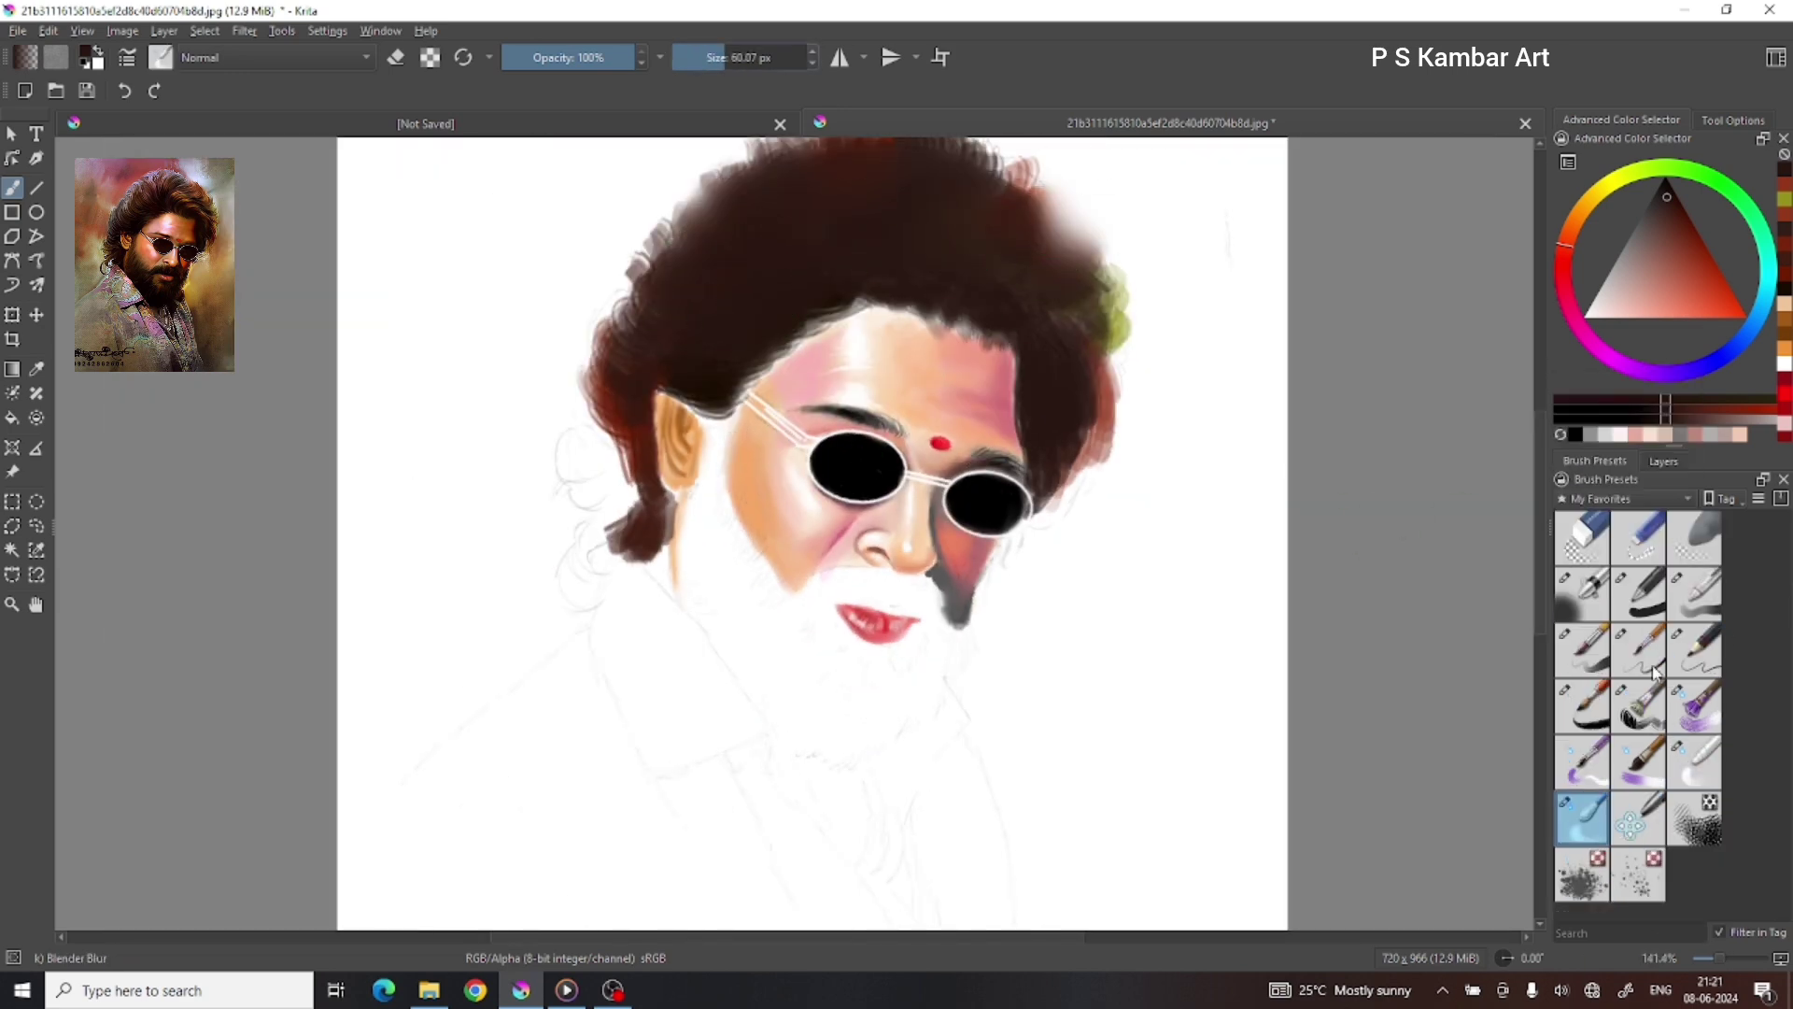
scroll(568, 281, "up", 2)
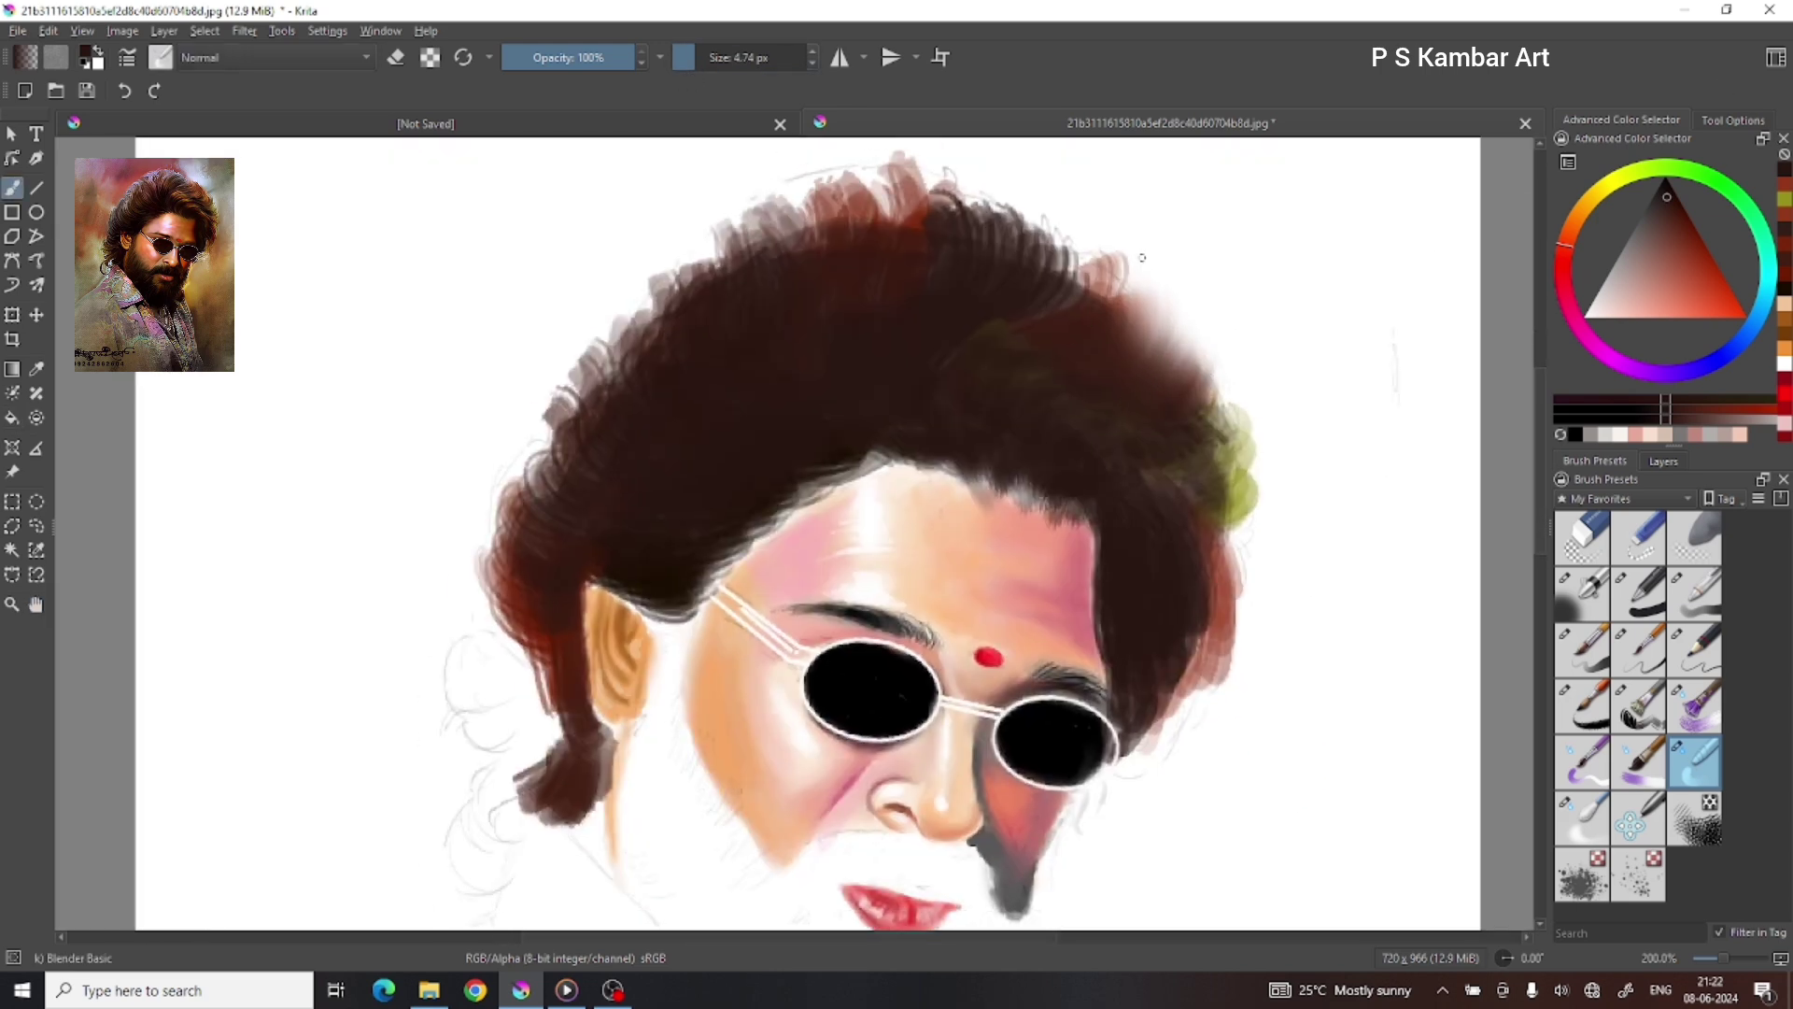
left_click(1639, 649)
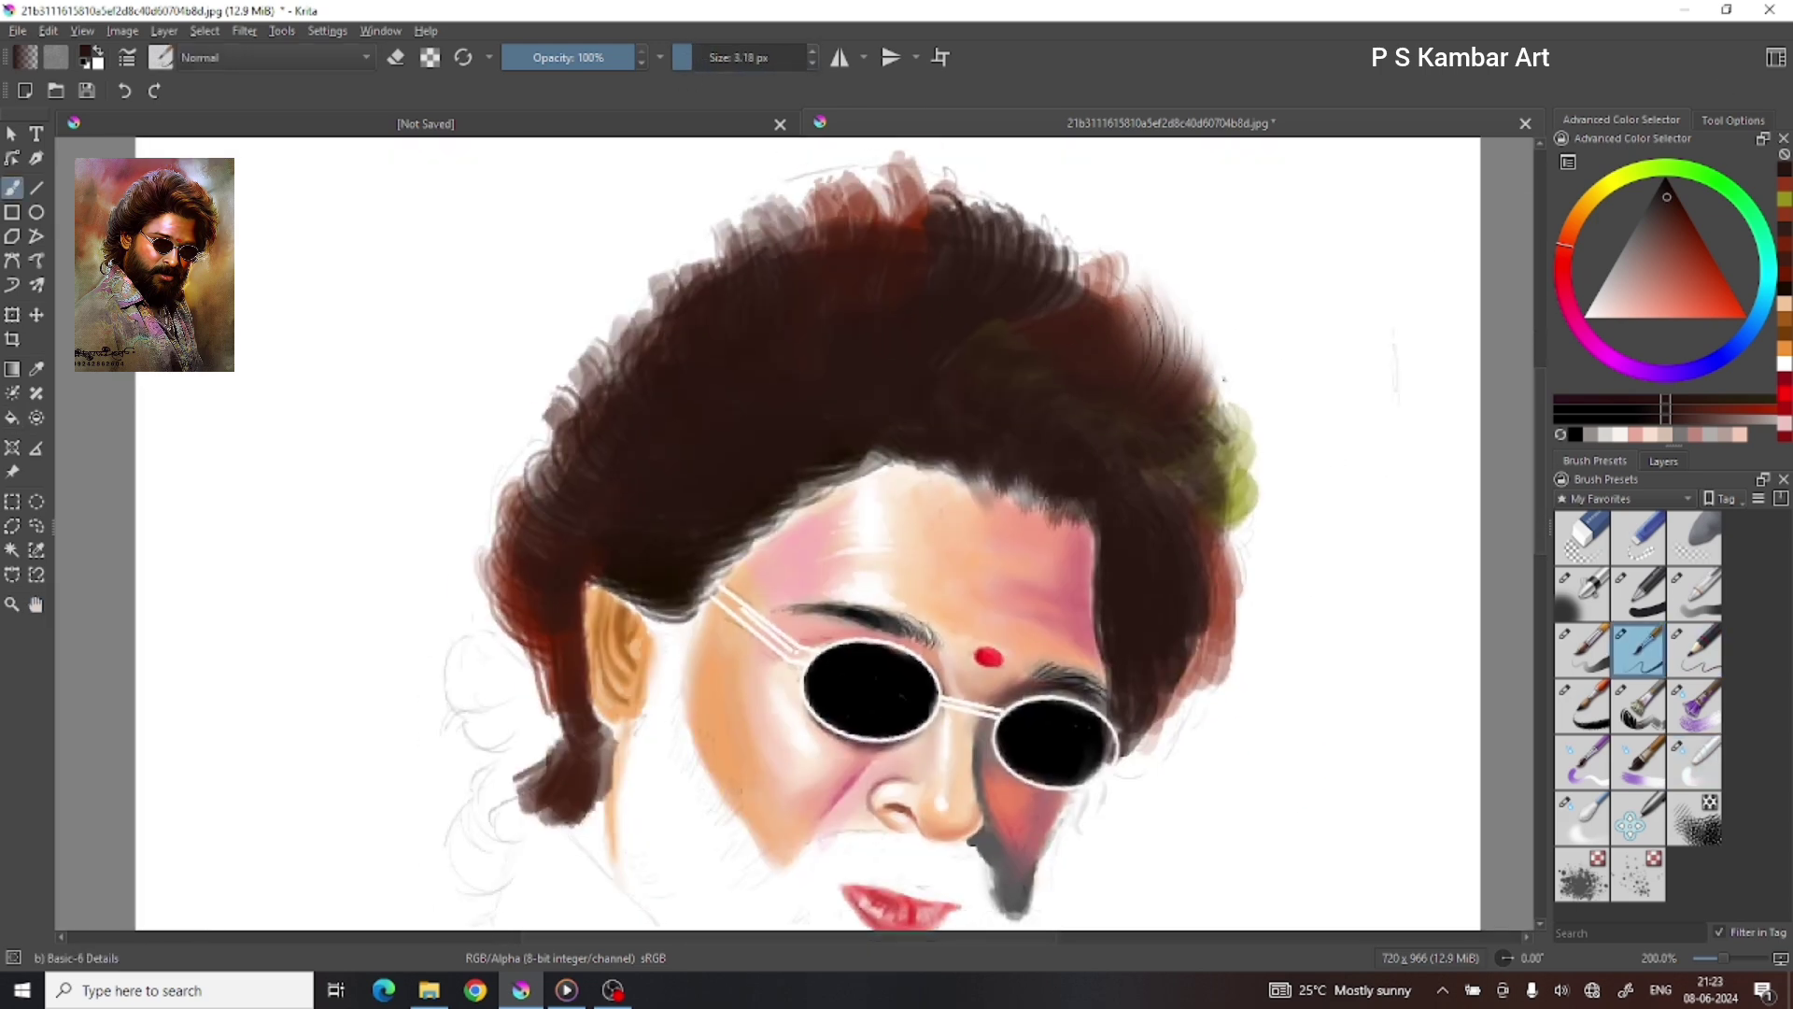
Step: With darker browns and a slightly larger brush, paint dark curled strands along the right hair edge
left_click(1158, 346, "ctrl")
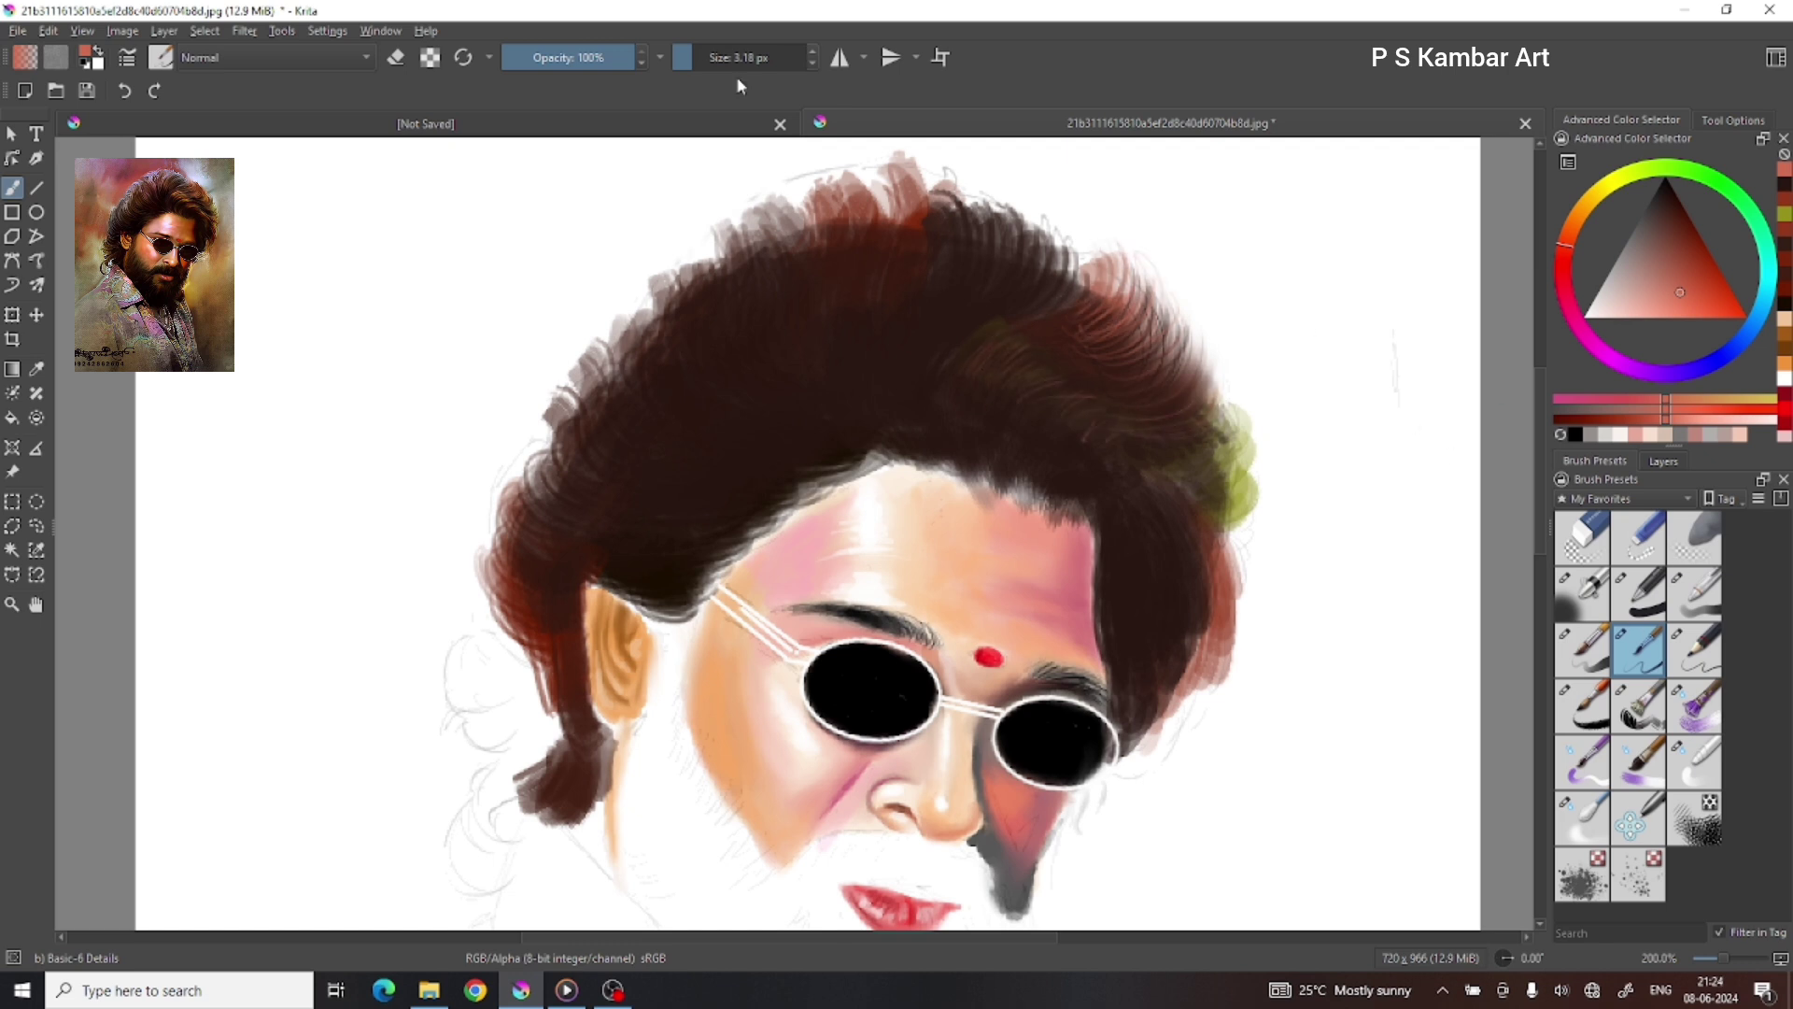
key("bracketright")
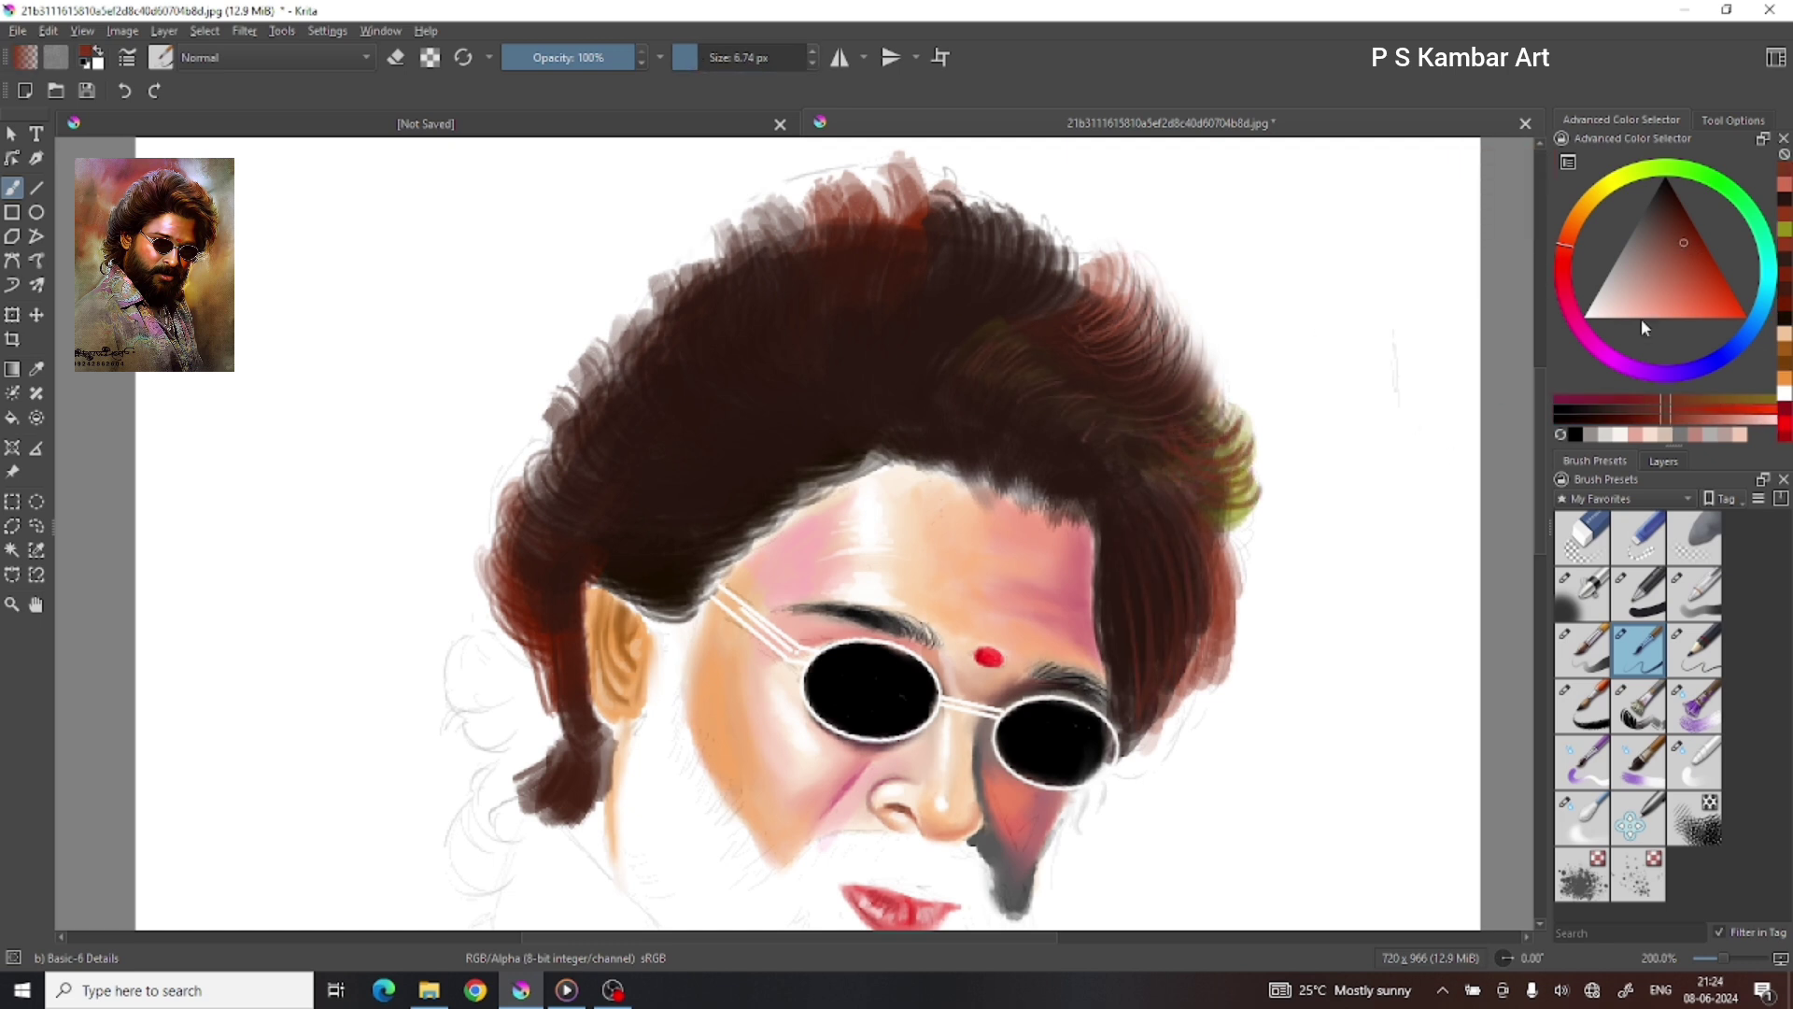
left_click(1150, 477, "ctrl")
mouse_move(1099, 747)
left_mouse_down()
mouse_move(1182, 682)
mouse_move(1121, 850)
left_mouse_up()
left_click_drag(1238, 622, 1179, 733)
left_click_drag(1293, 495, 1228, 616)
left_click_drag(1219, 318, 1147, 445)
left_click_drag(1293, 426, 1177, 465)
mouse_move(1163, 250)
left_mouse_down()
mouse_move(1095, 359)
mouse_move(1163, 438)
left_mouse_up()
Step: In near-black, paint dark strands over the top, fringe and left edge of the hair
left_click(1016, 325, "ctrl")
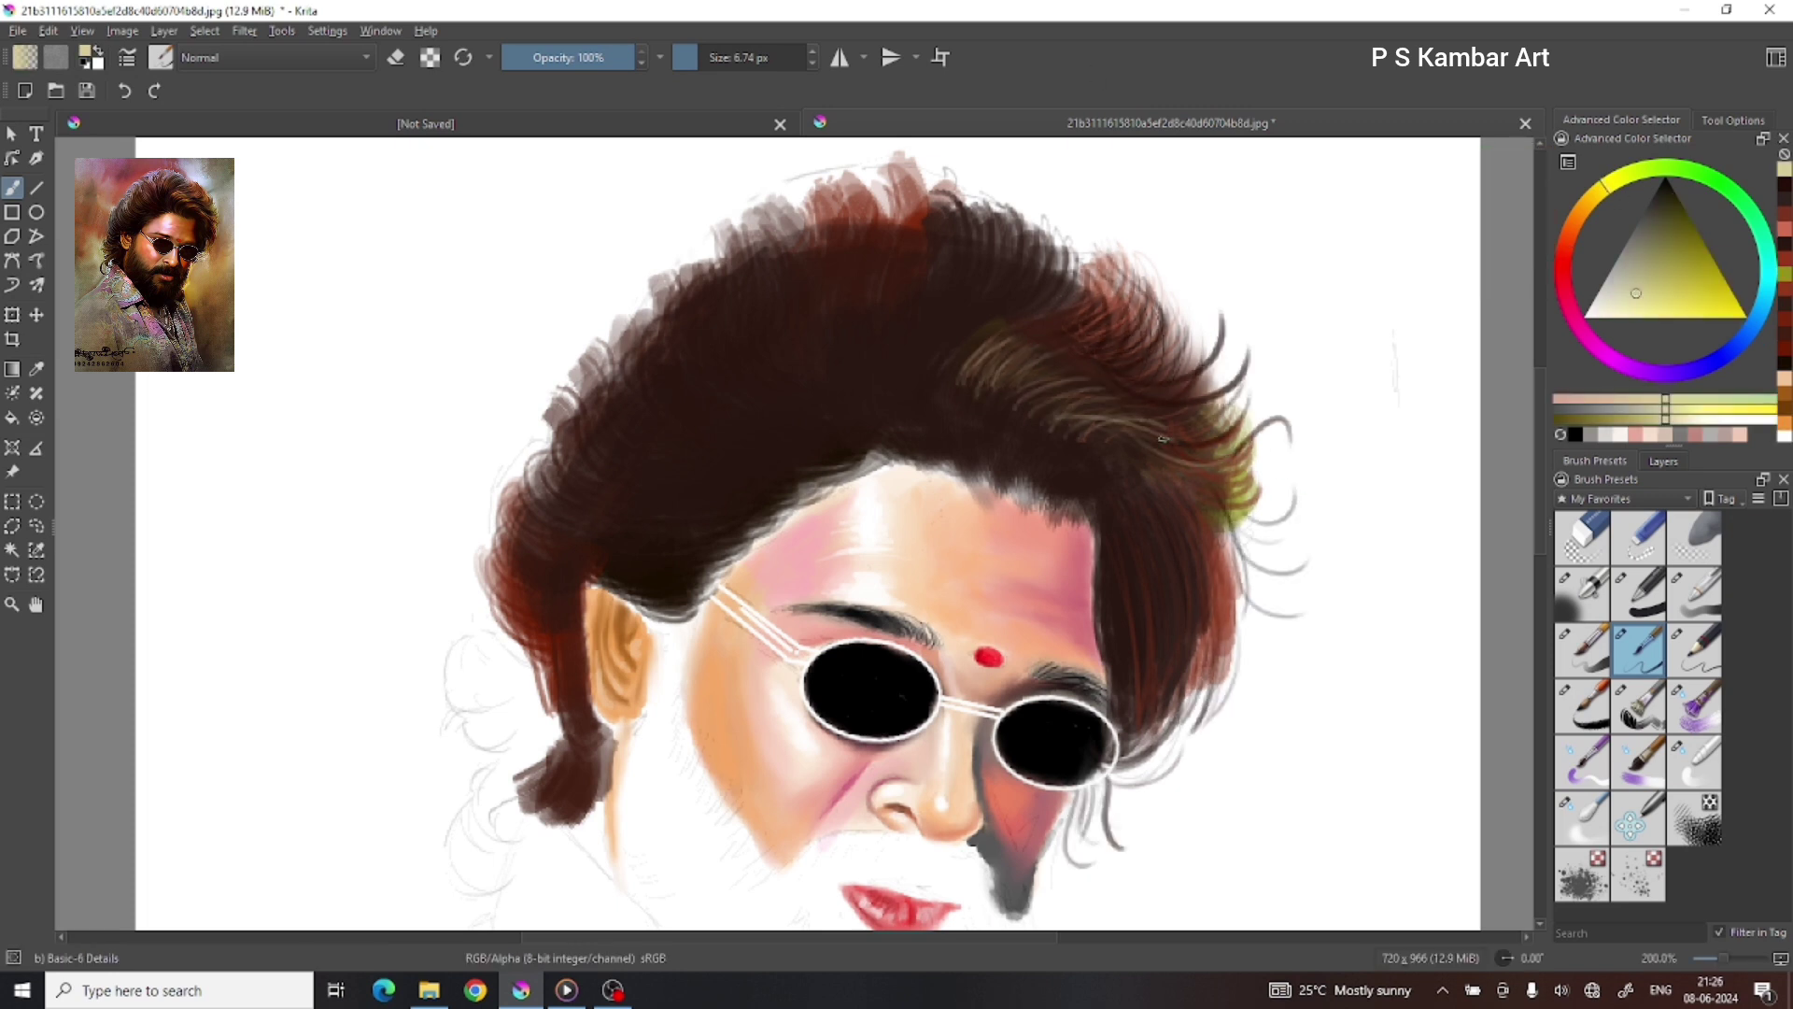
left_click(908, 425, "ctrl")
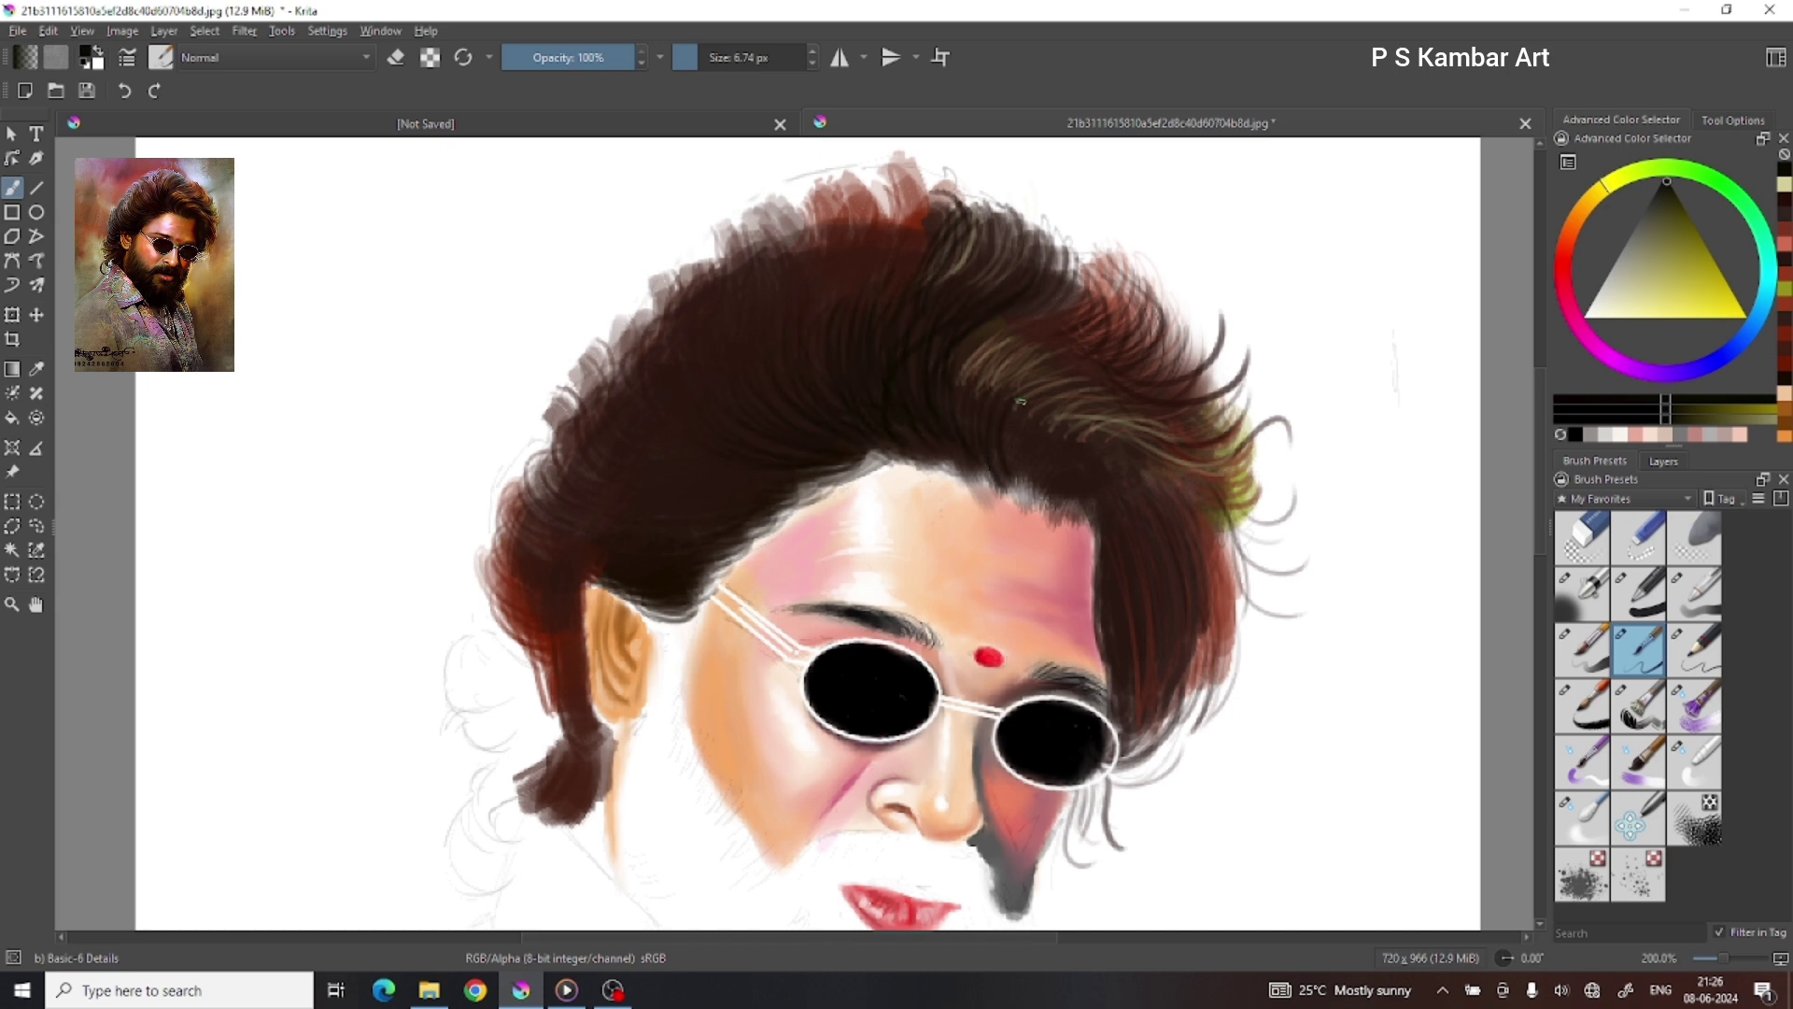
left_click_drag(1097, 460, 1114, 482)
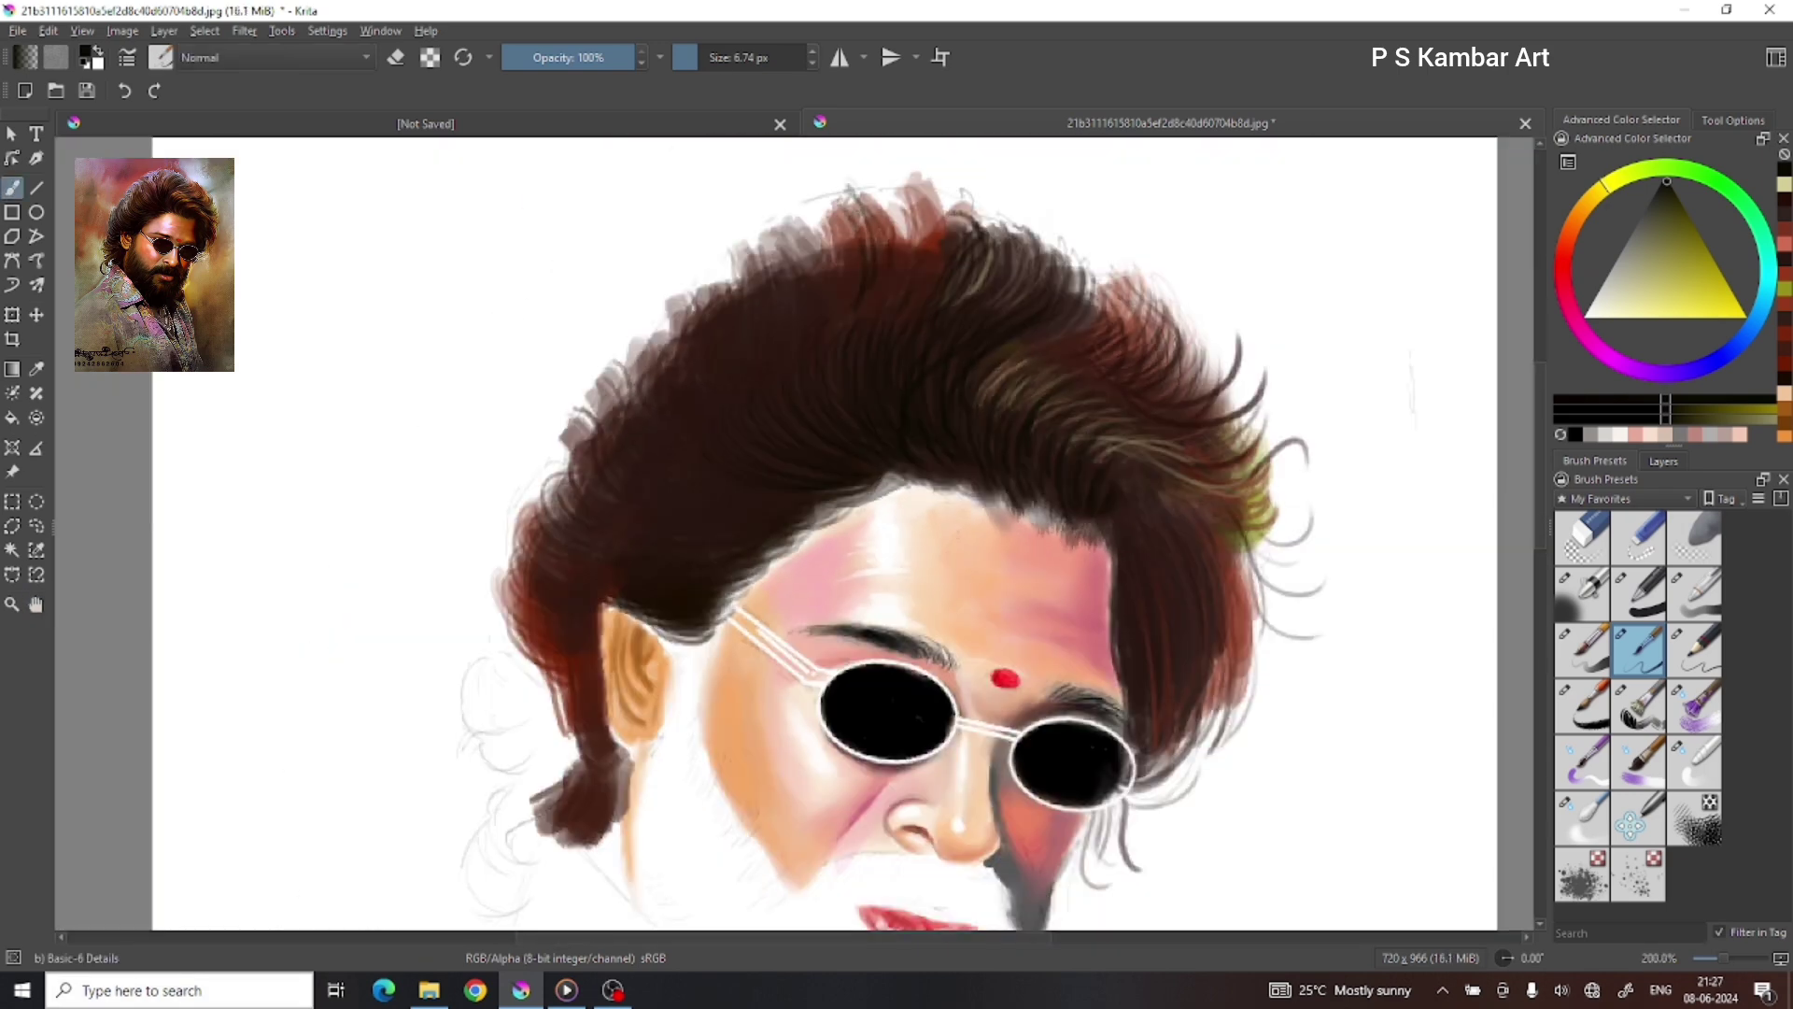
mouse_move(920, 182)
left_mouse_down()
mouse_move(878, 266)
mouse_move(826, 266)
mouse_move(785, 346)
left_mouse_up()
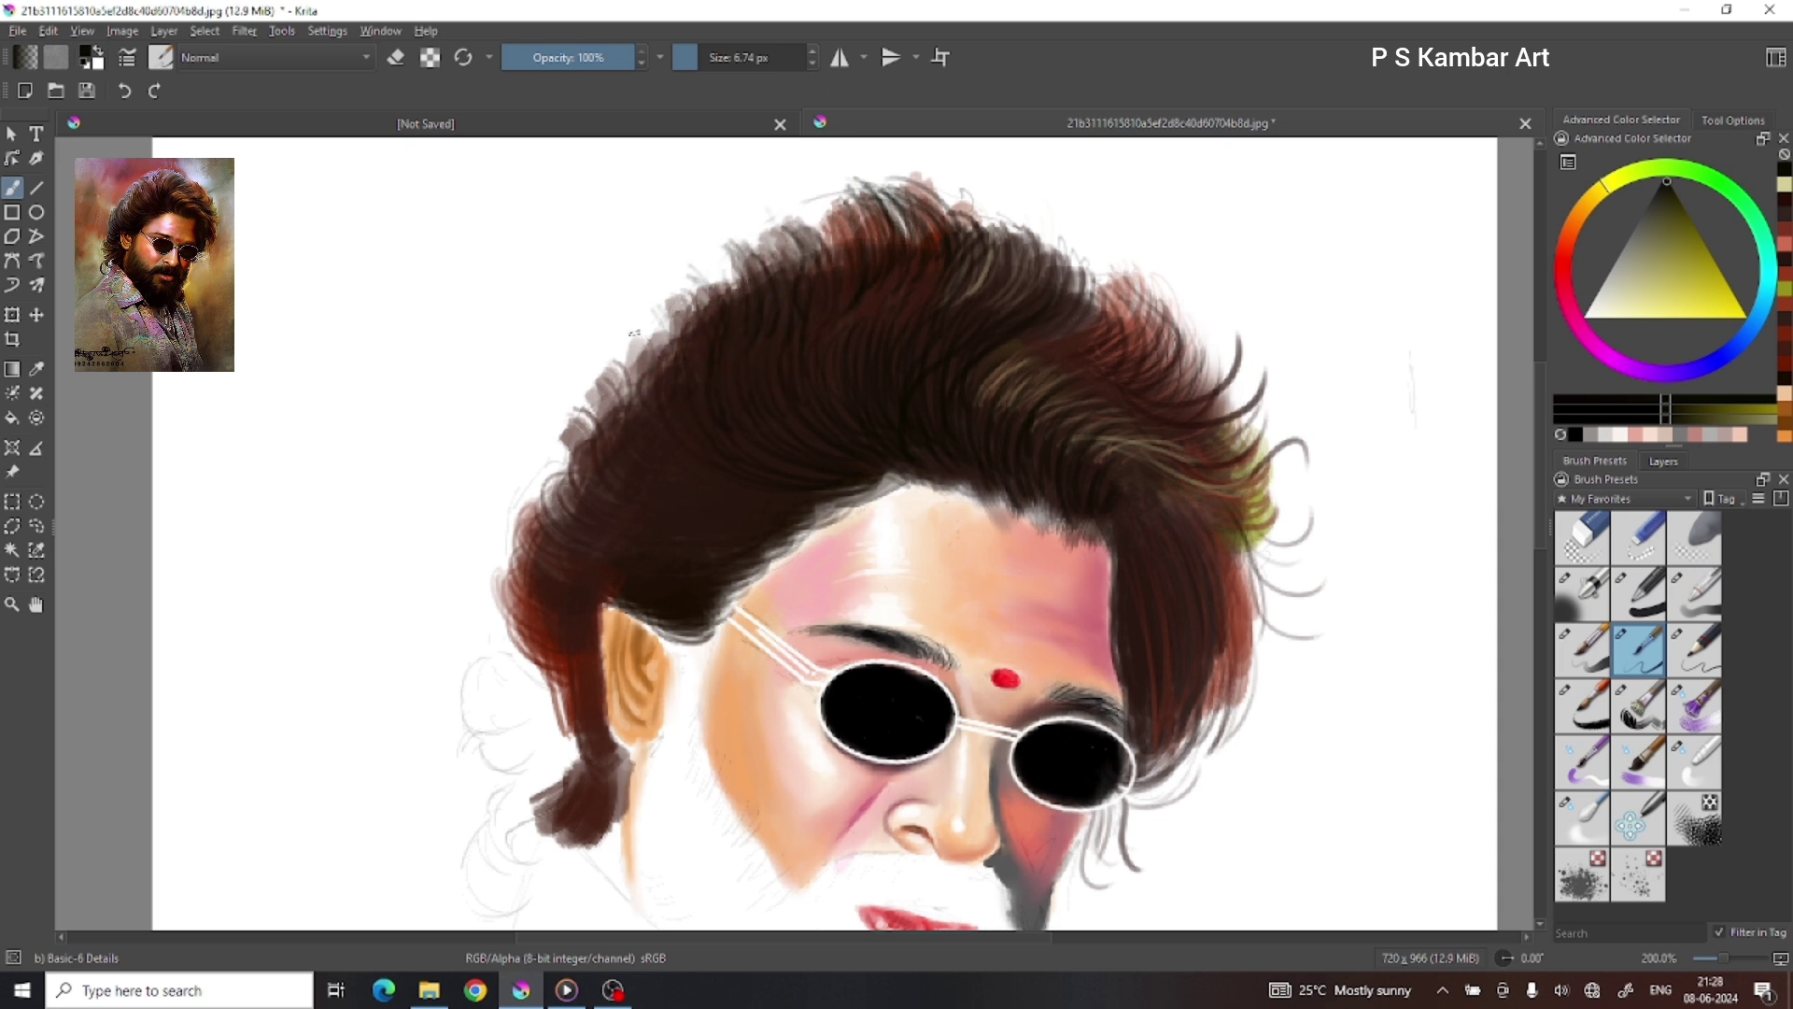
left_click_drag(635, 332, 662, 383)
left_click_drag(854, 499, 724, 590)
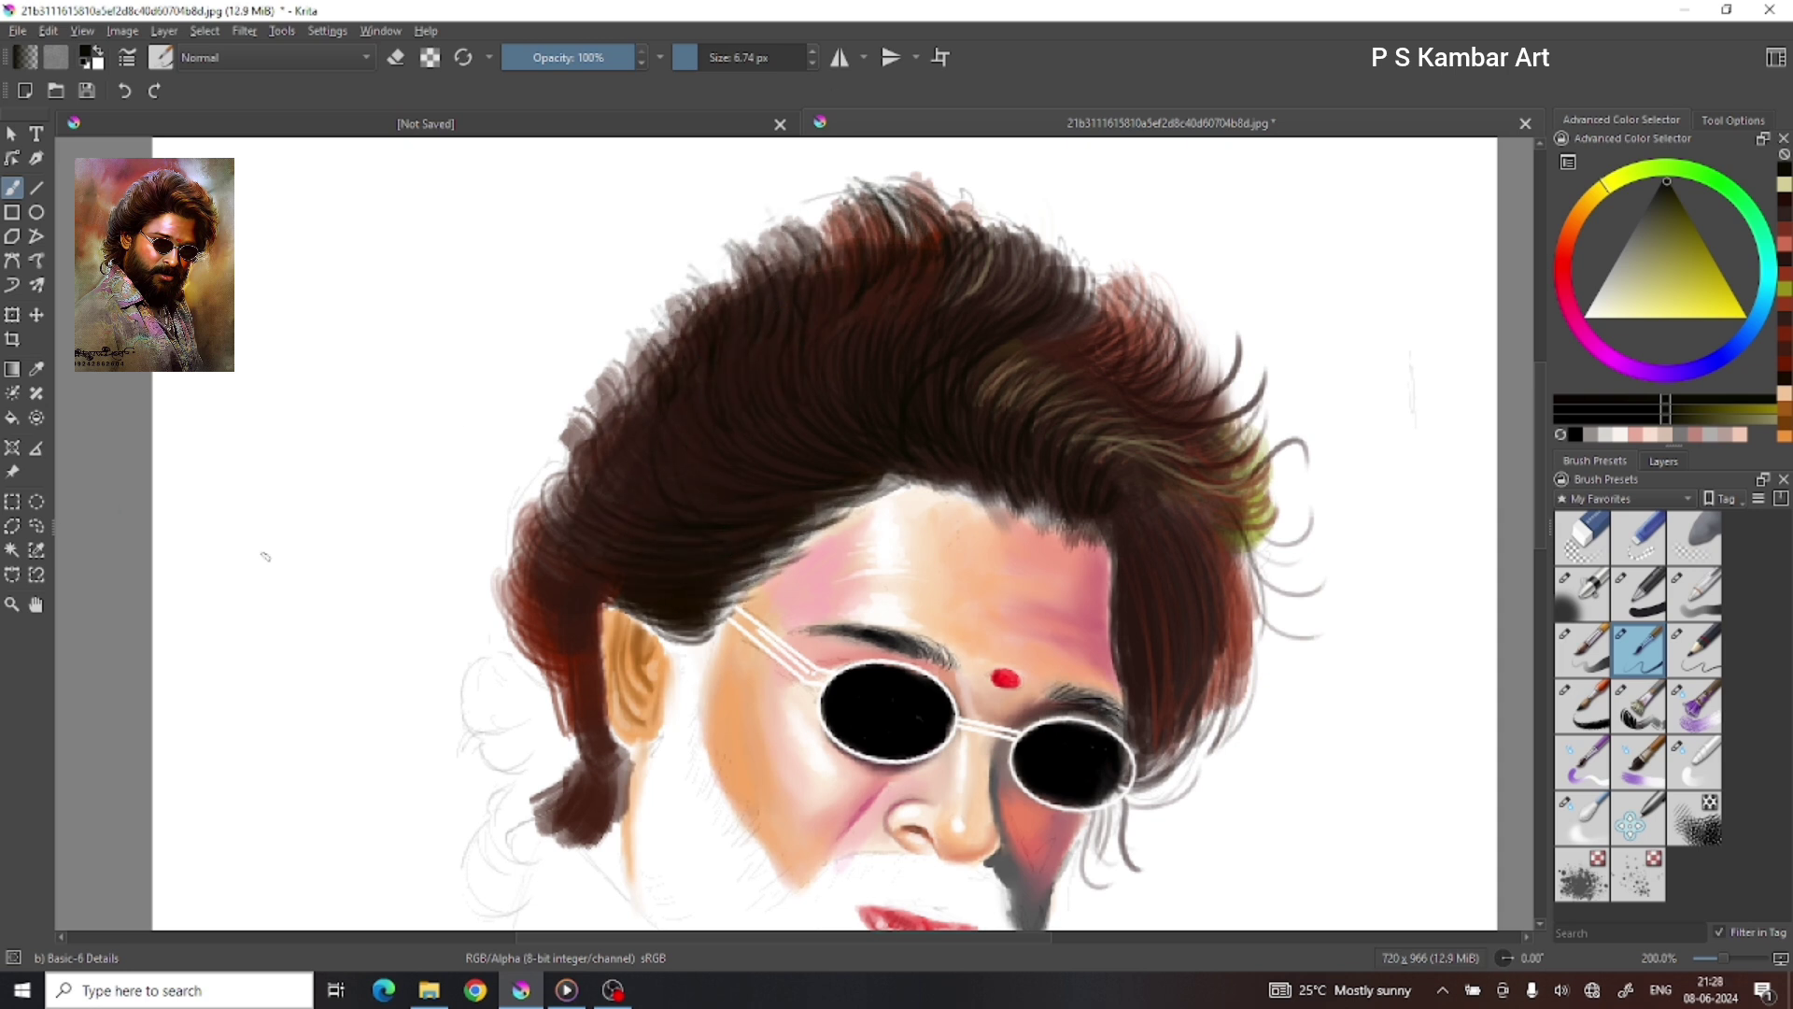
mouse_move(560, 472)
left_mouse_down()
mouse_move(518, 608)
mouse_move(561, 677)
left_mouse_up()
left_click_drag(645, 337, 561, 481)
Step: Paint lighter orange-brown strands across the upper-left hair
left_click(1568, 229)
left_click(1657, 299)
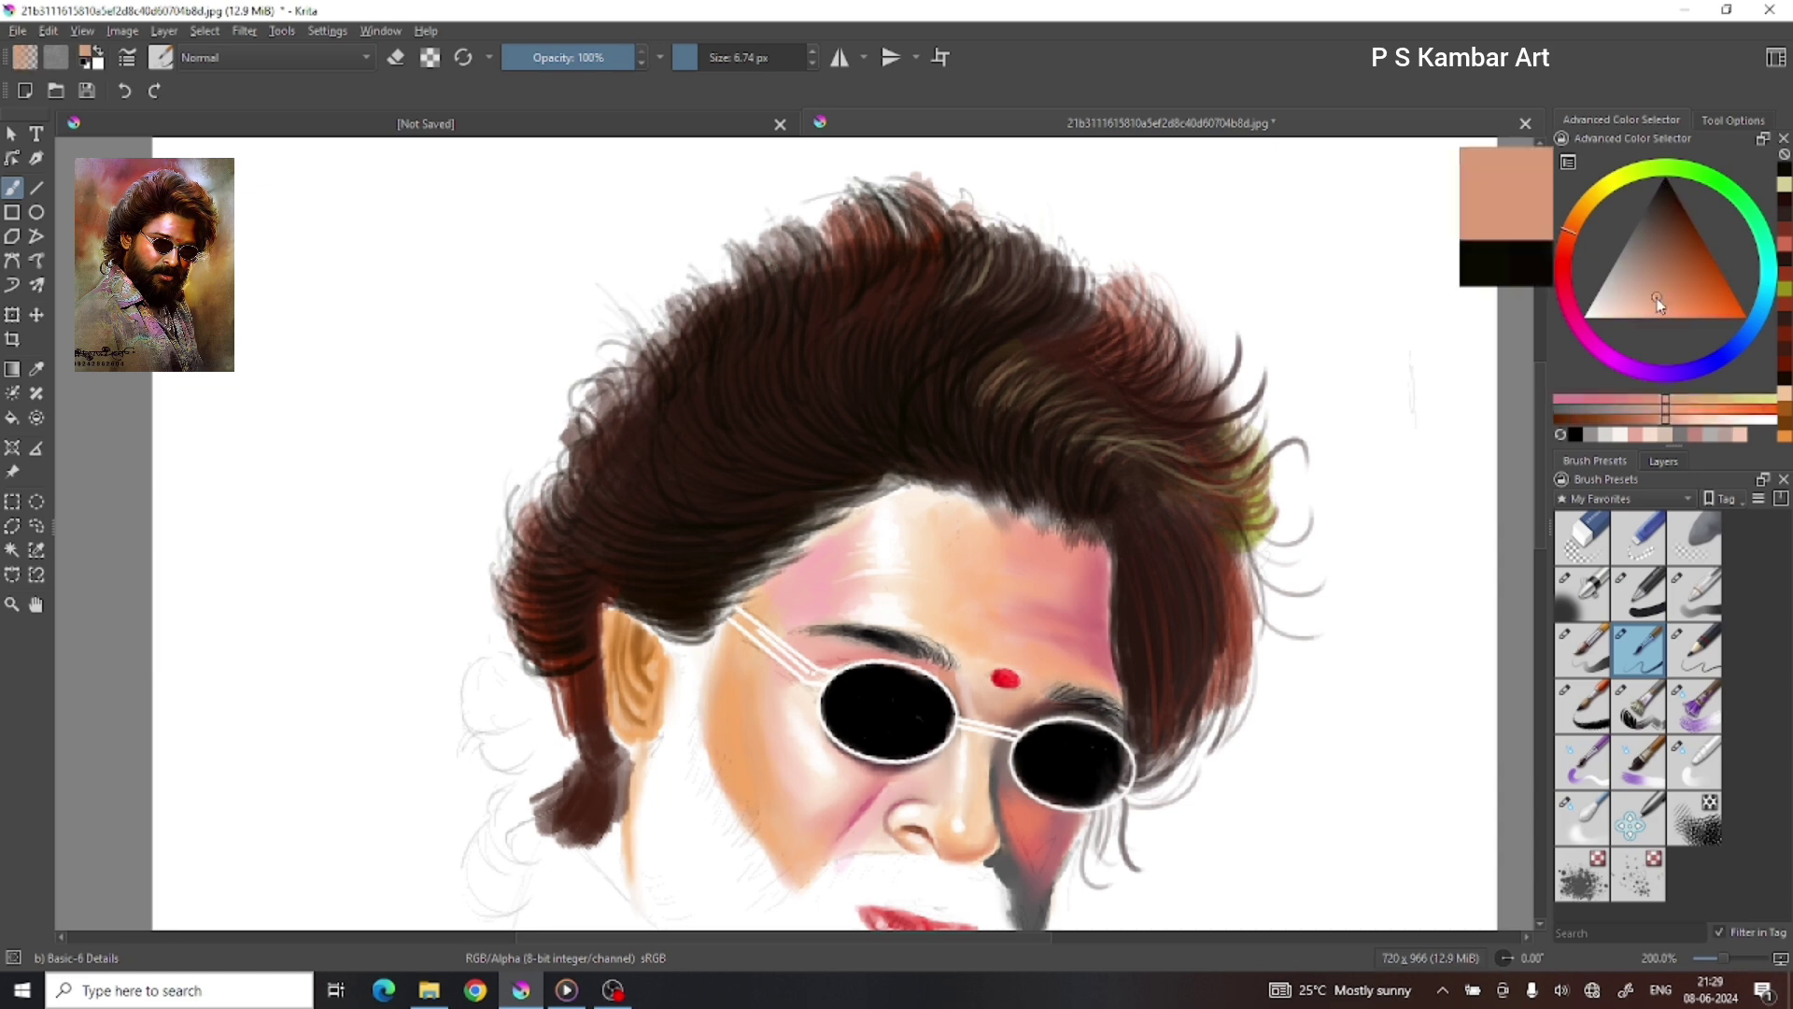
left_click_drag(1657, 299, 1641, 309)
mouse_move(906, 196)
left_mouse_down()
mouse_move(882, 290)
mouse_move(803, 411)
left_mouse_up()
left_click_drag(785, 327, 709, 434)
left_click_drag(803, 261, 729, 430)
left_click_drag(635, 430, 598, 491)
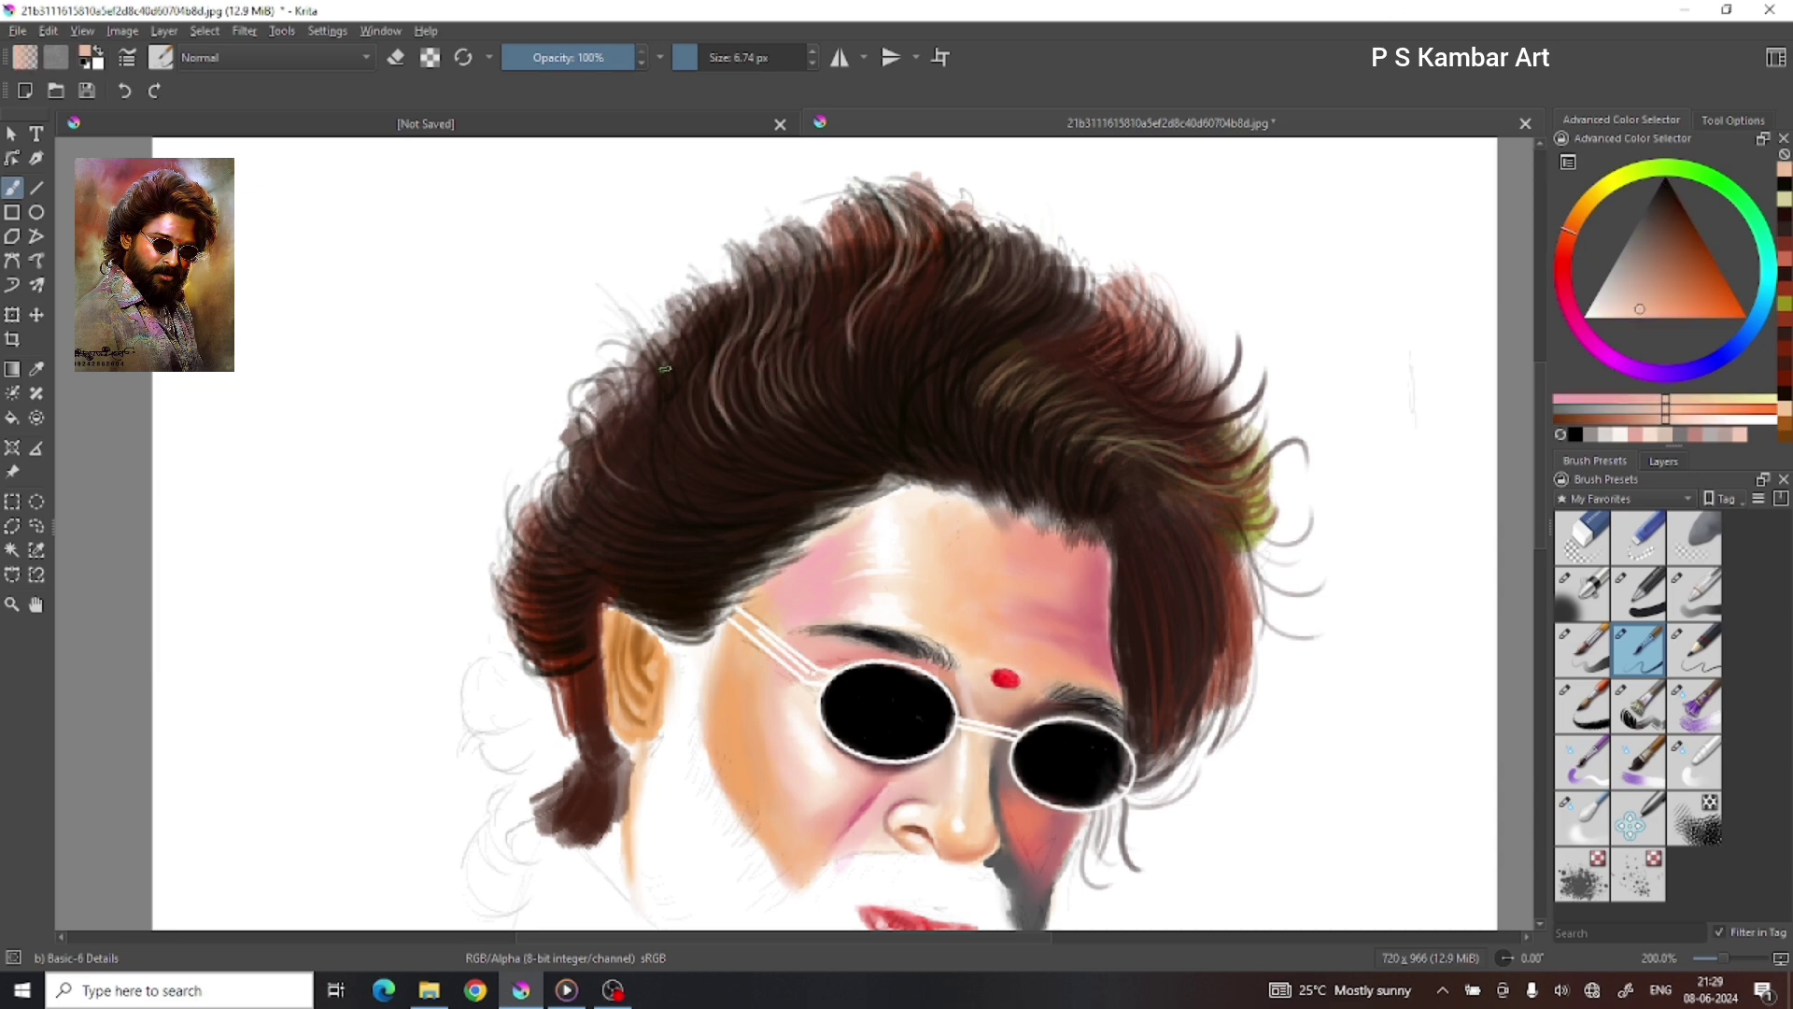
left_click_drag(691, 392, 560, 537)
Step: Reset to black and paint dark strands extending the lower-left curl near the ear
key("d")
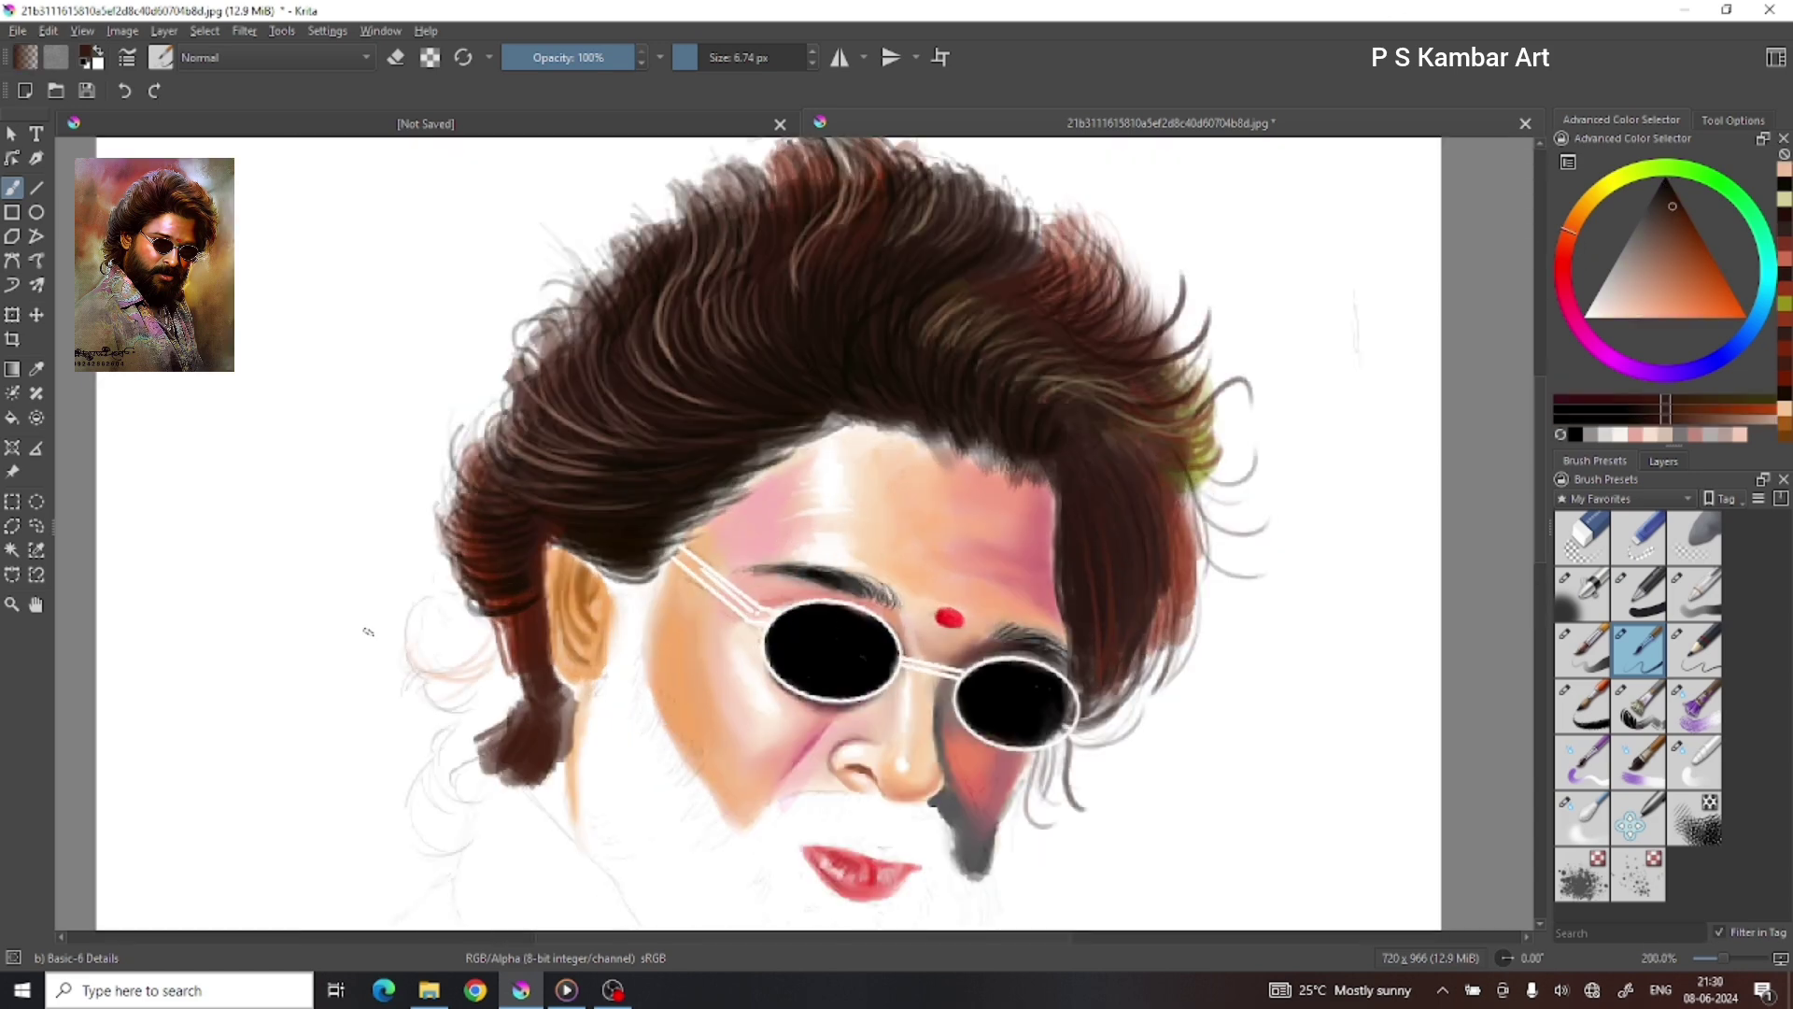
mouse_move(504, 617)
left_mouse_down()
mouse_move(411, 692)
mouse_move(420, 714)
left_mouse_up()
mouse_move(500, 574)
left_mouse_down()
mouse_move(420, 640)
mouse_move(411, 682)
left_mouse_up()
left_click_drag(523, 658, 415, 738)
left_click_drag(523, 692, 439, 813)
left_click_drag(467, 724, 397, 855)
left_click_drag(556, 748, 462, 794)
mouse_move(565, 692)
left_mouse_down()
mouse_move(537, 760)
mouse_move(467, 805)
left_mouse_up()
left_click_drag(509, 701, 392, 840)
left_click_drag(486, 742, 407, 878)
Step: Switch to the Bristles-2 Flat Rough brush, adjust its size, and zoom out
key("slash")
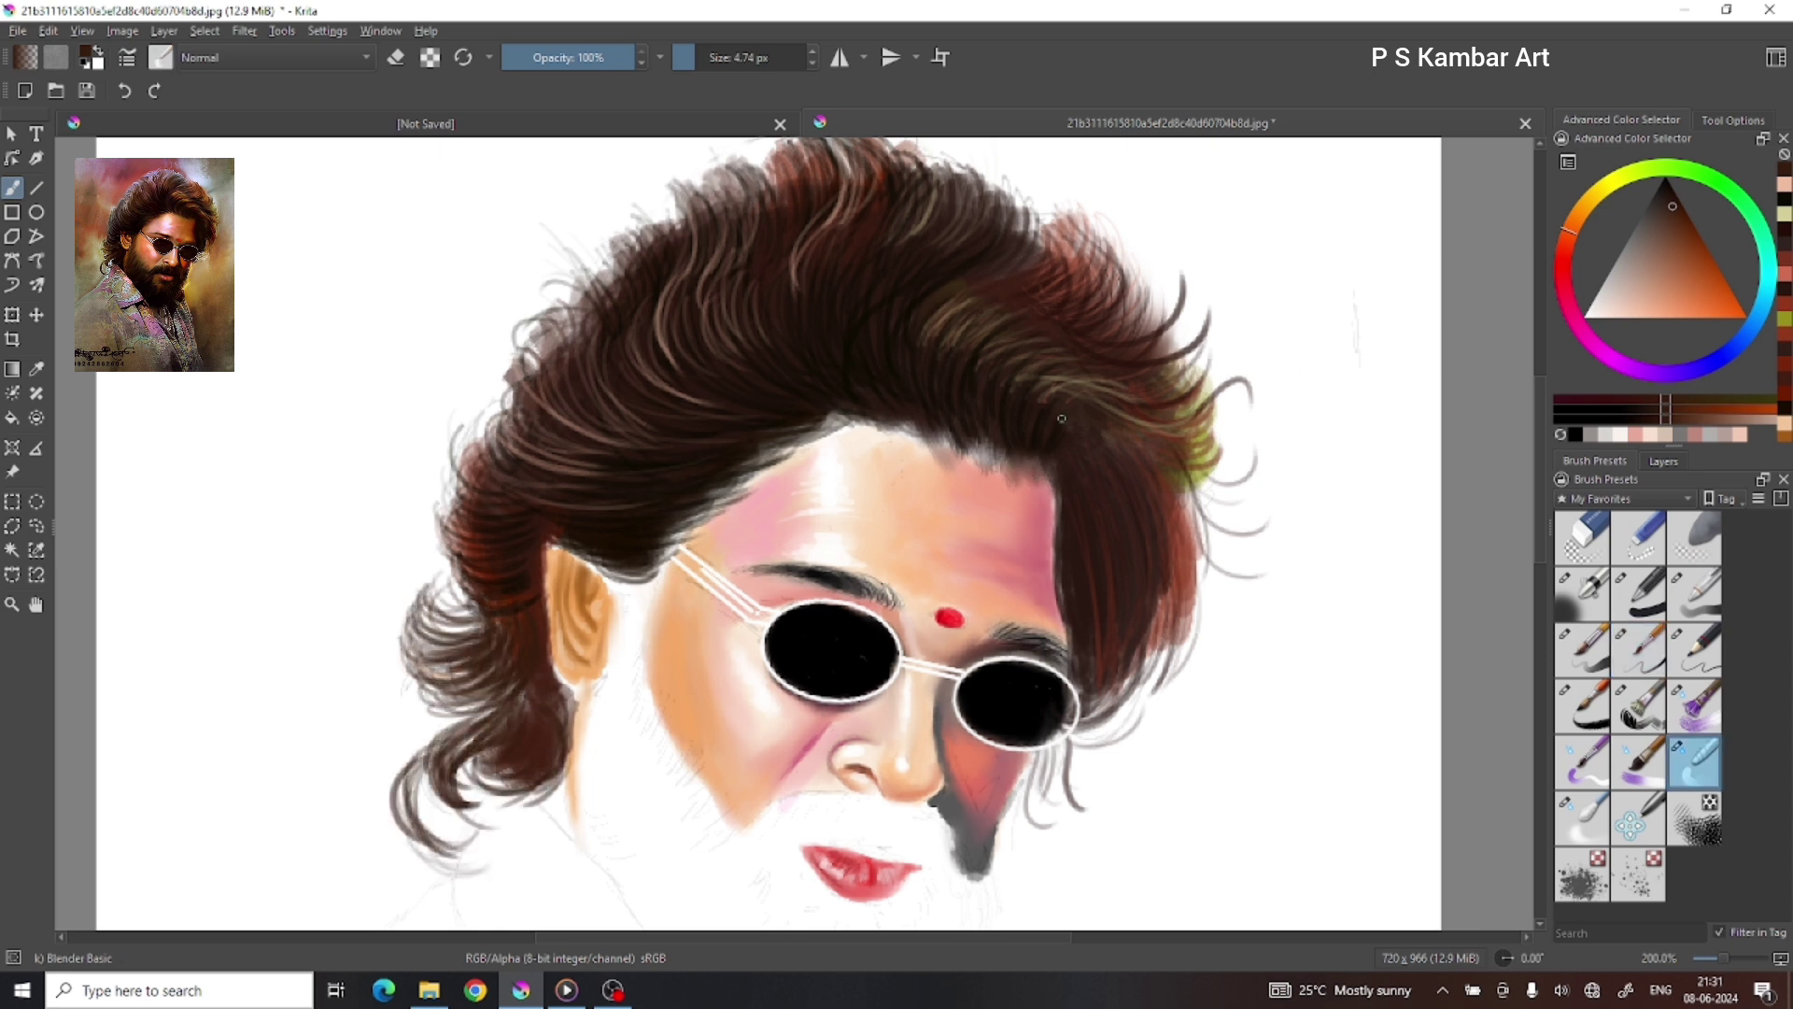
key("slash")
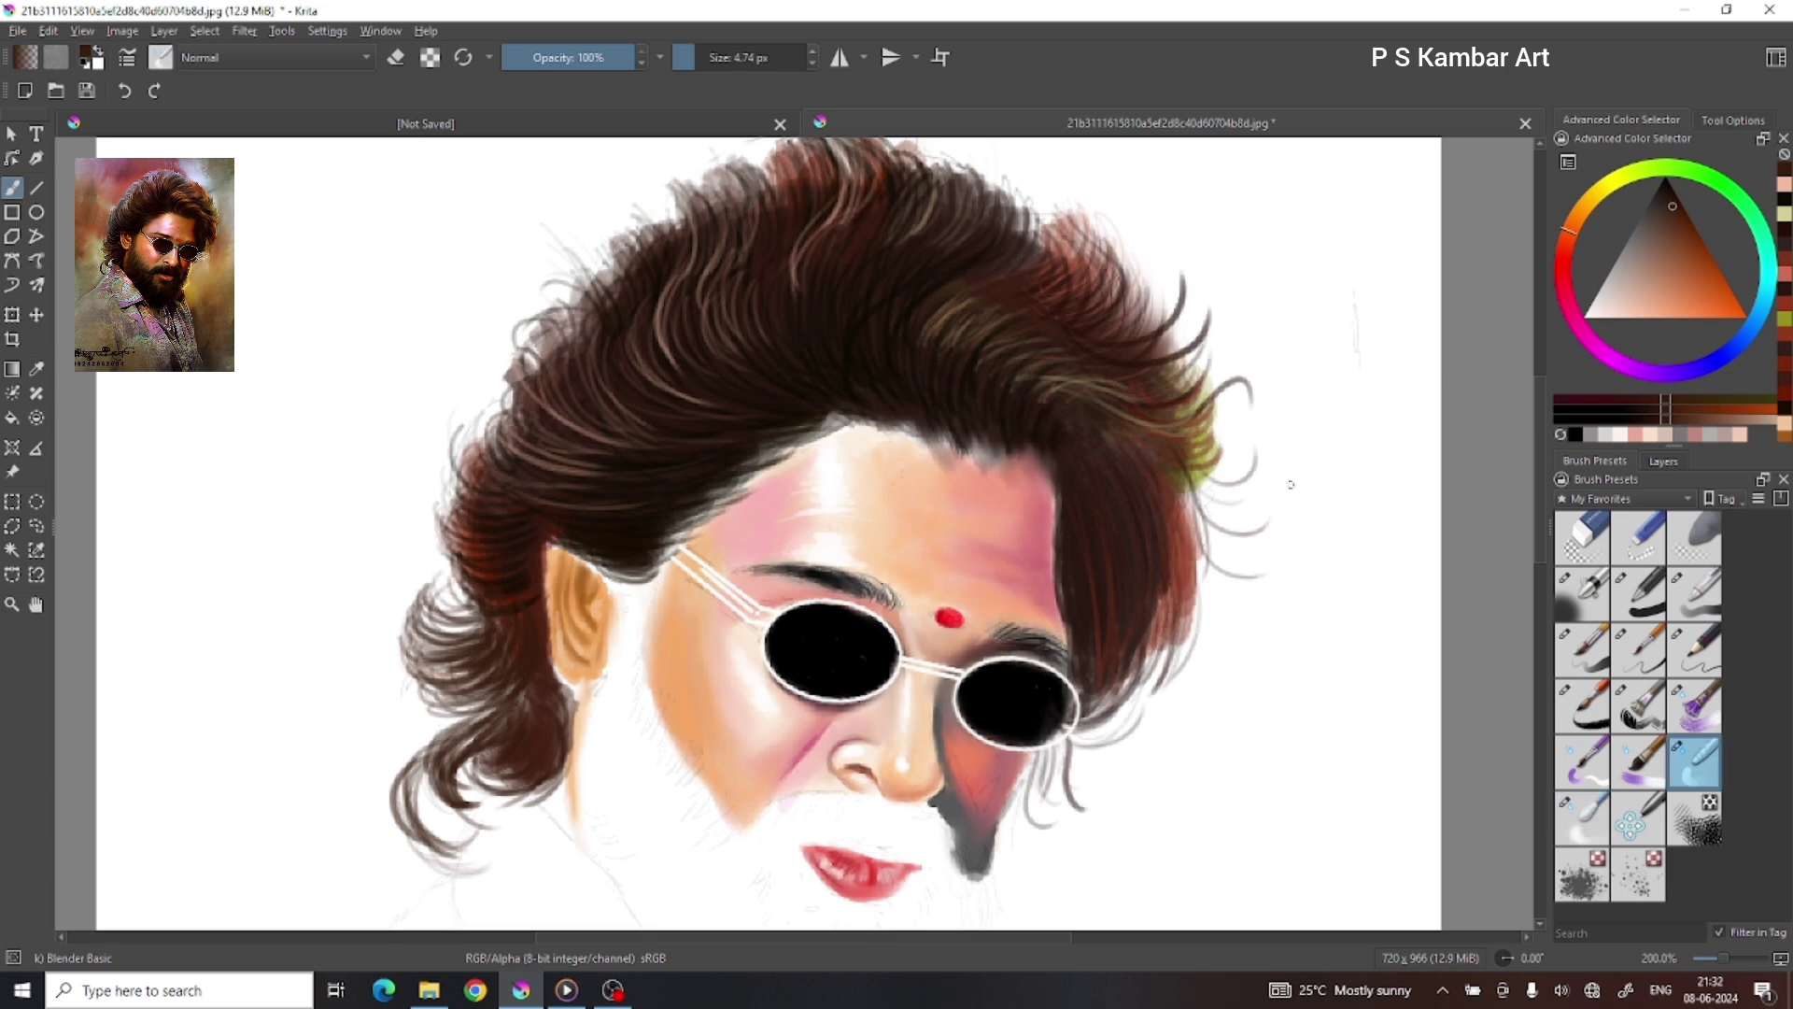
left_click(1694, 706)
left_click(696, 58)
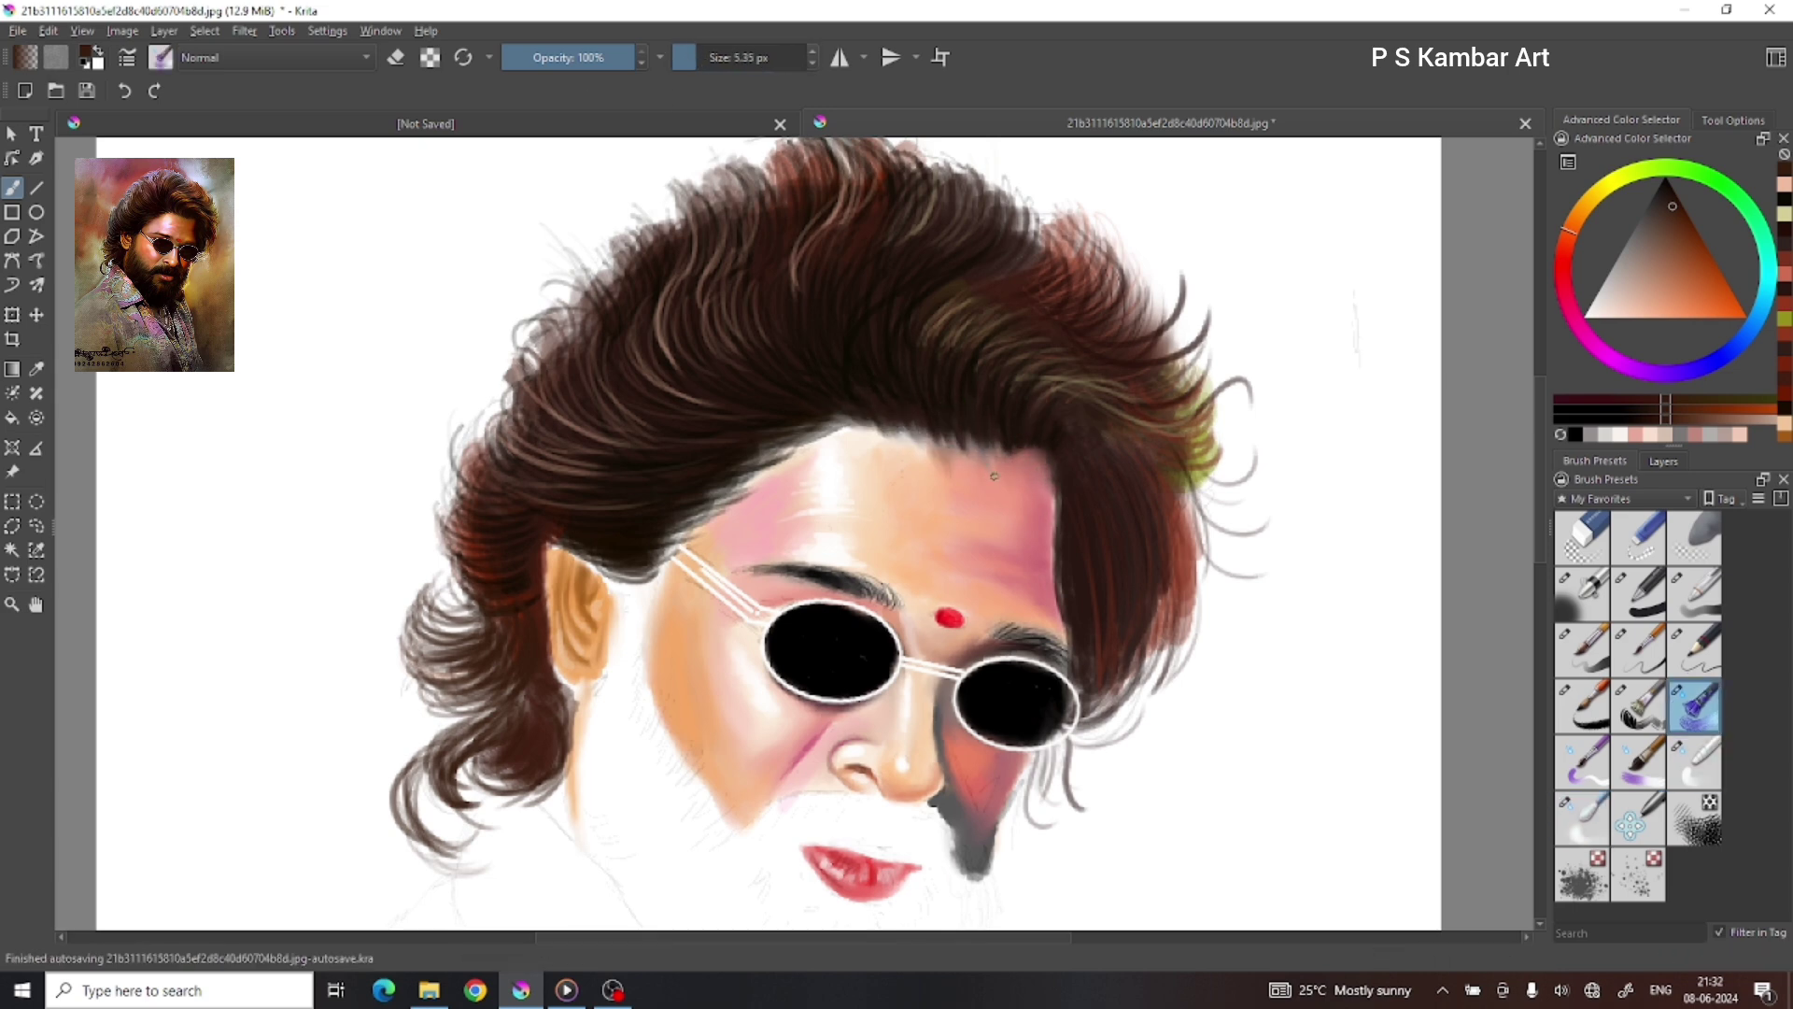
key("ctrl+plus")
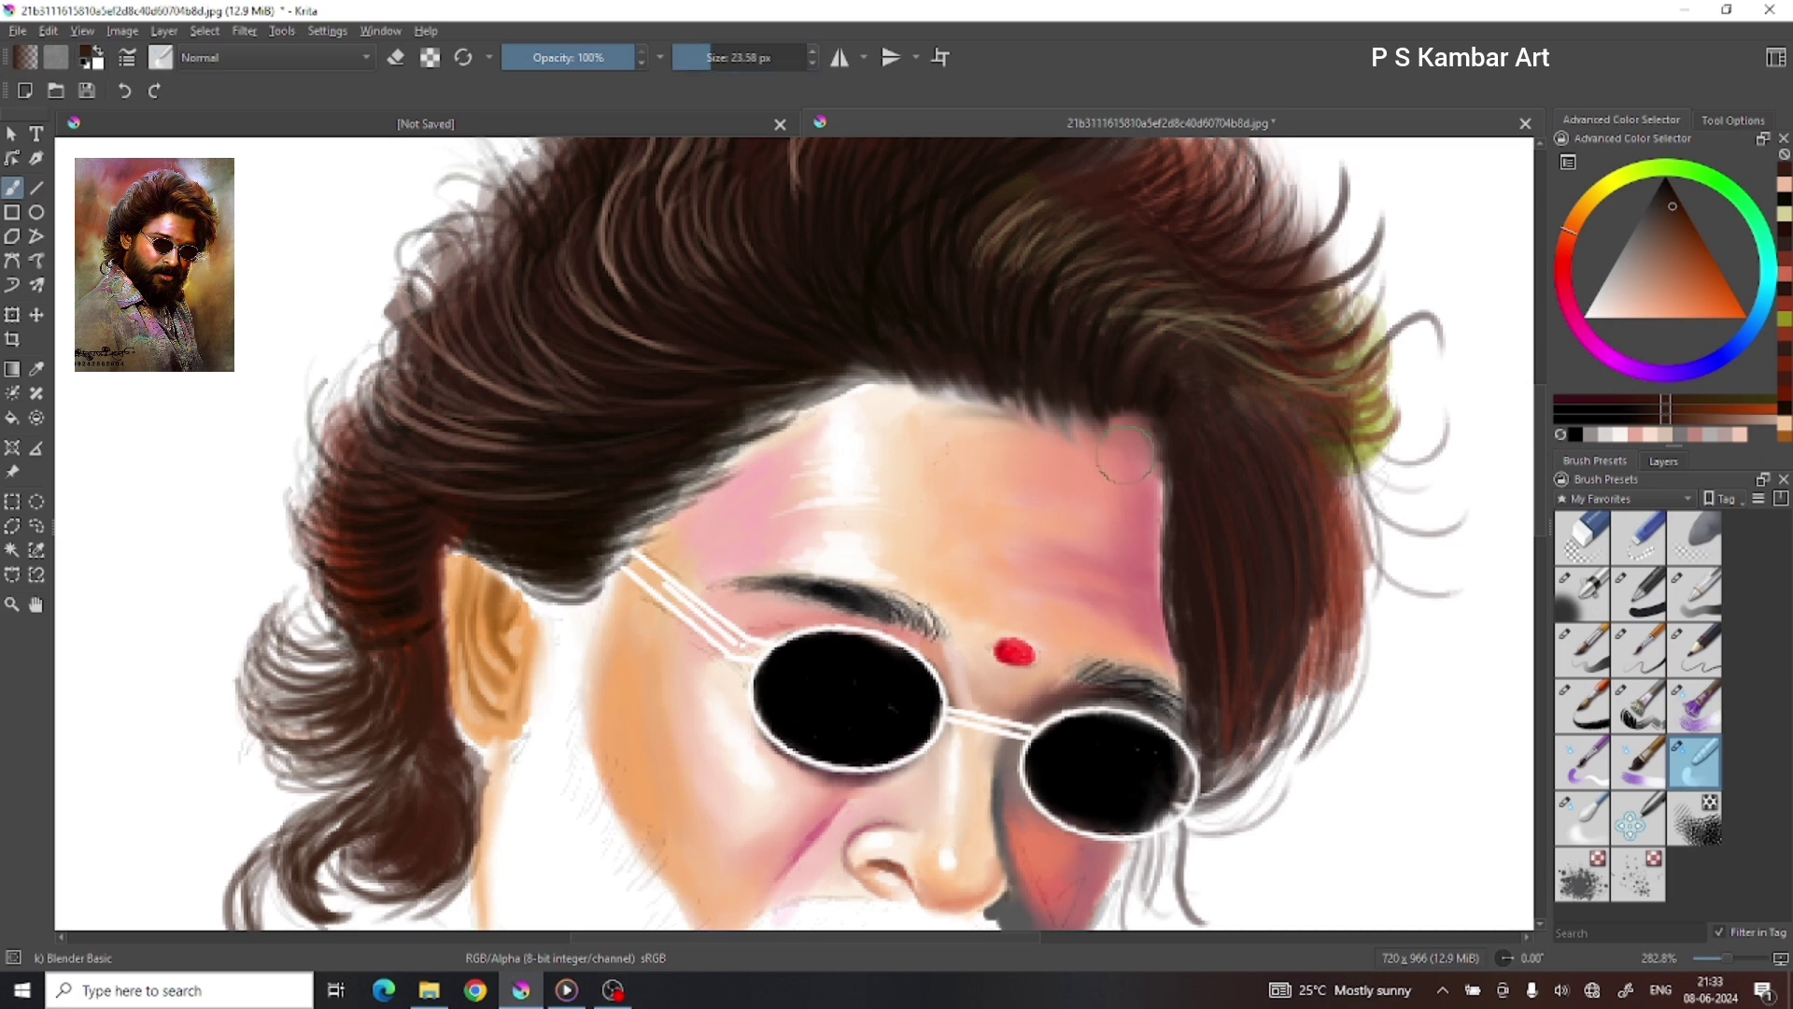
left_click_drag(696, 58, 778, 97)
key("bracketleft")
key("bracketleft")
key("bracketleft")
key("bracketleft")
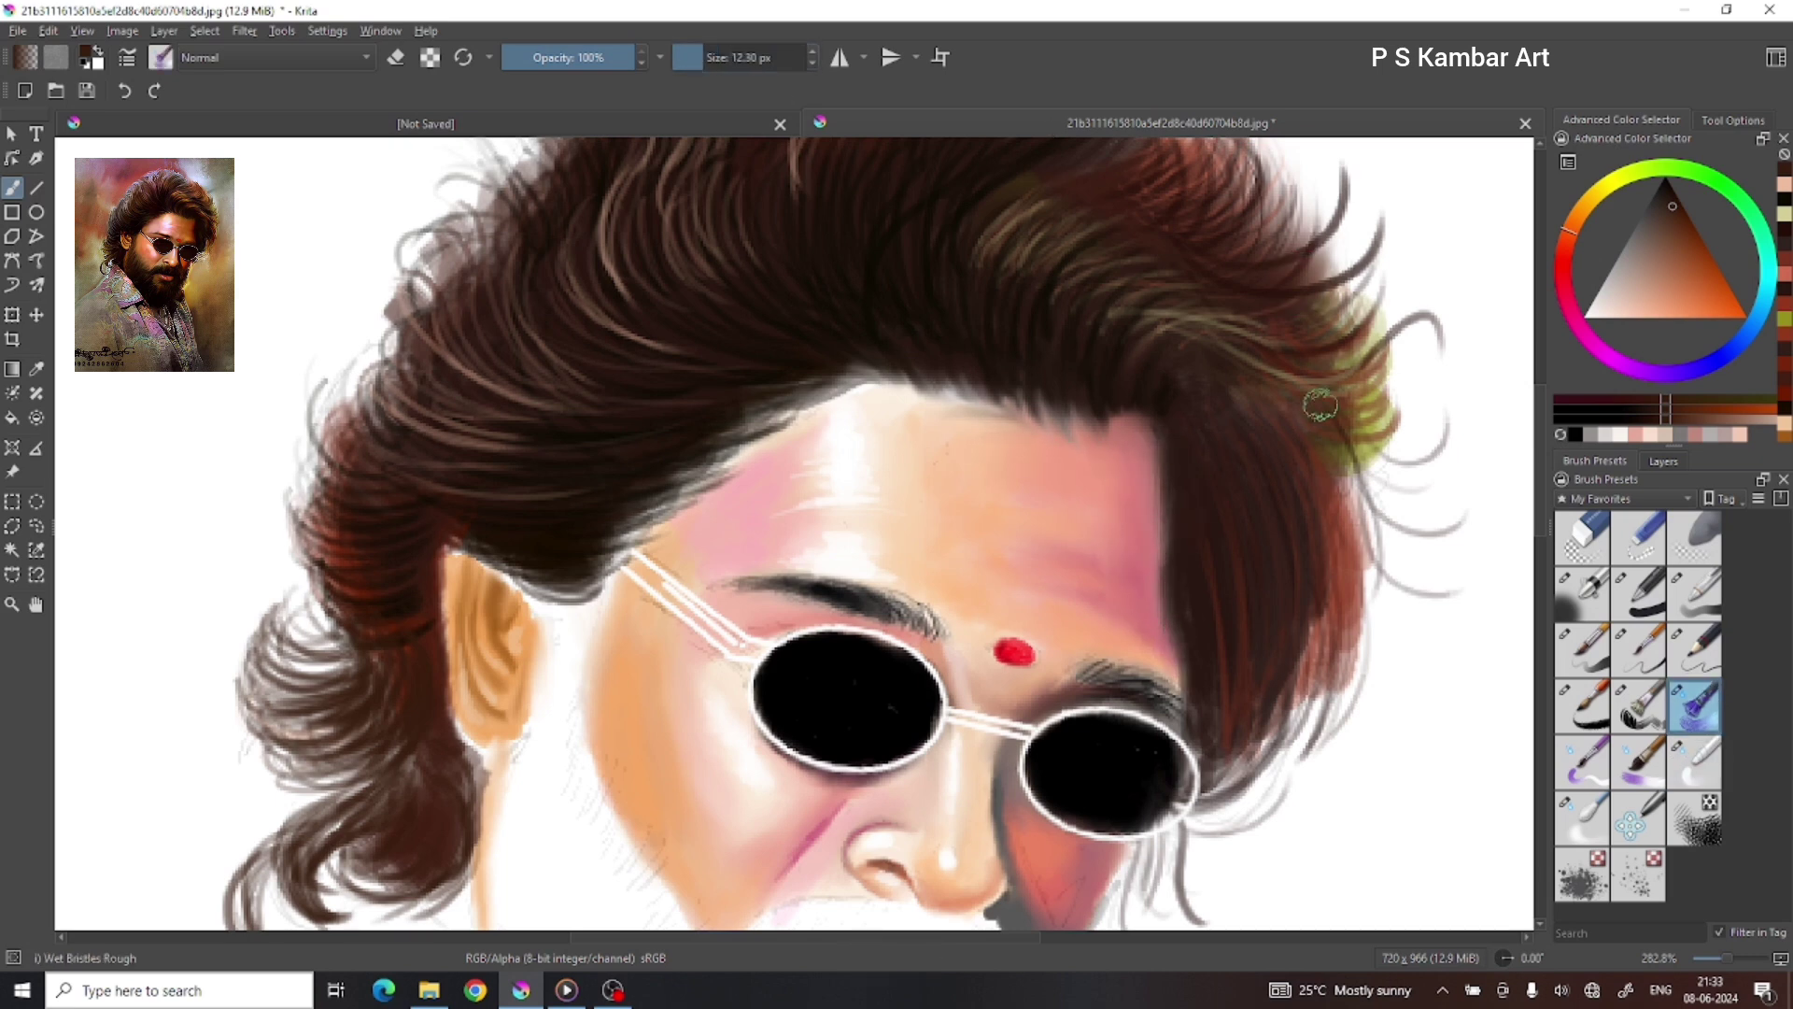
key("bracketleft")
key("1")
key("ctrl+plus")
Step: Paint dark grey beard strokes beside the ear and along the left jaw
left_click_drag(738, 420, 761, 560)
left_click_drag(738, 341, 743, 411)
left_click_drag(755, 499, 780, 556)
mouse_move(737, 416)
left_mouse_down()
mouse_move(752, 509)
mouse_move(794, 588)
left_mouse_up()
key("slash")
Step: Extend the chin beard with dark strokes and darken the sideburn below the ear
mouse_move(836, 568)
left_mouse_down()
mouse_move(838, 519)
mouse_move(822, 607)
mouse_move(854, 644)
left_mouse_up()
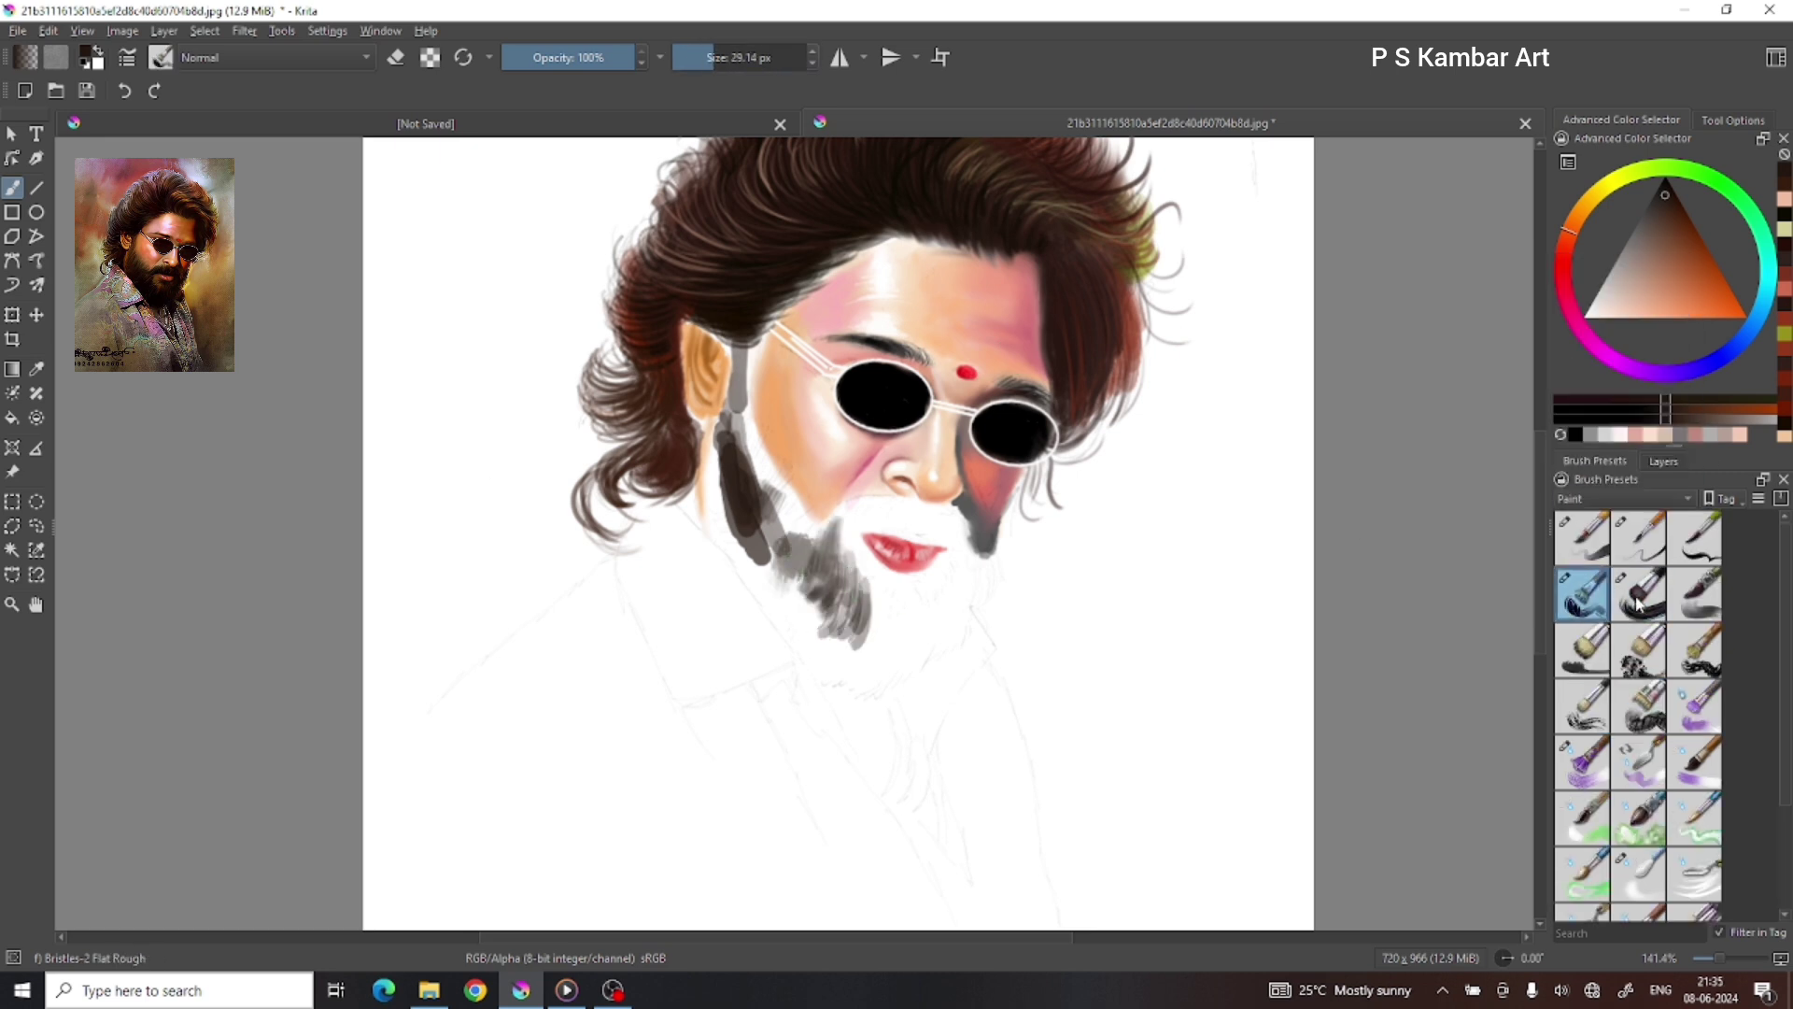
right_click(1639, 586)
left_click(1646, 638)
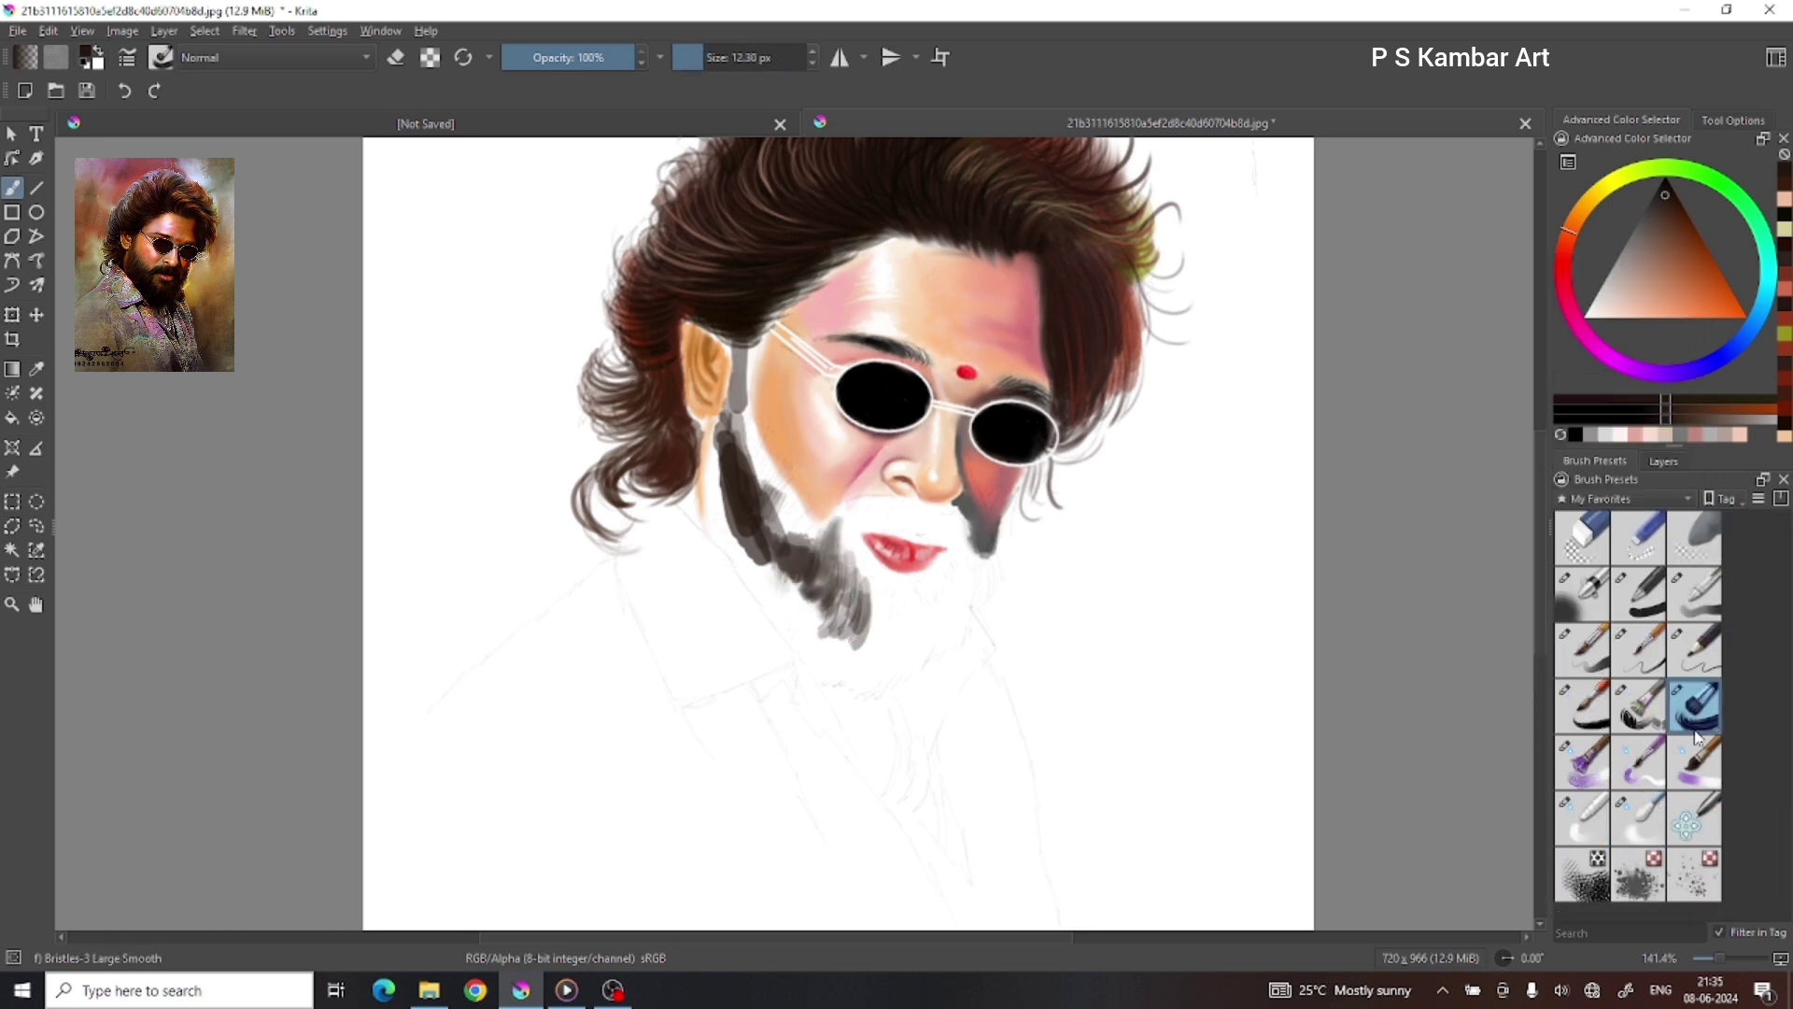
mouse_move(854, 528)
left_mouse_down()
mouse_move(822, 575)
mouse_move(841, 654)
left_mouse_up()
left_click_drag(831, 579, 910, 645)
key("plus")
left_click_drag(682, 448, 667, 551)
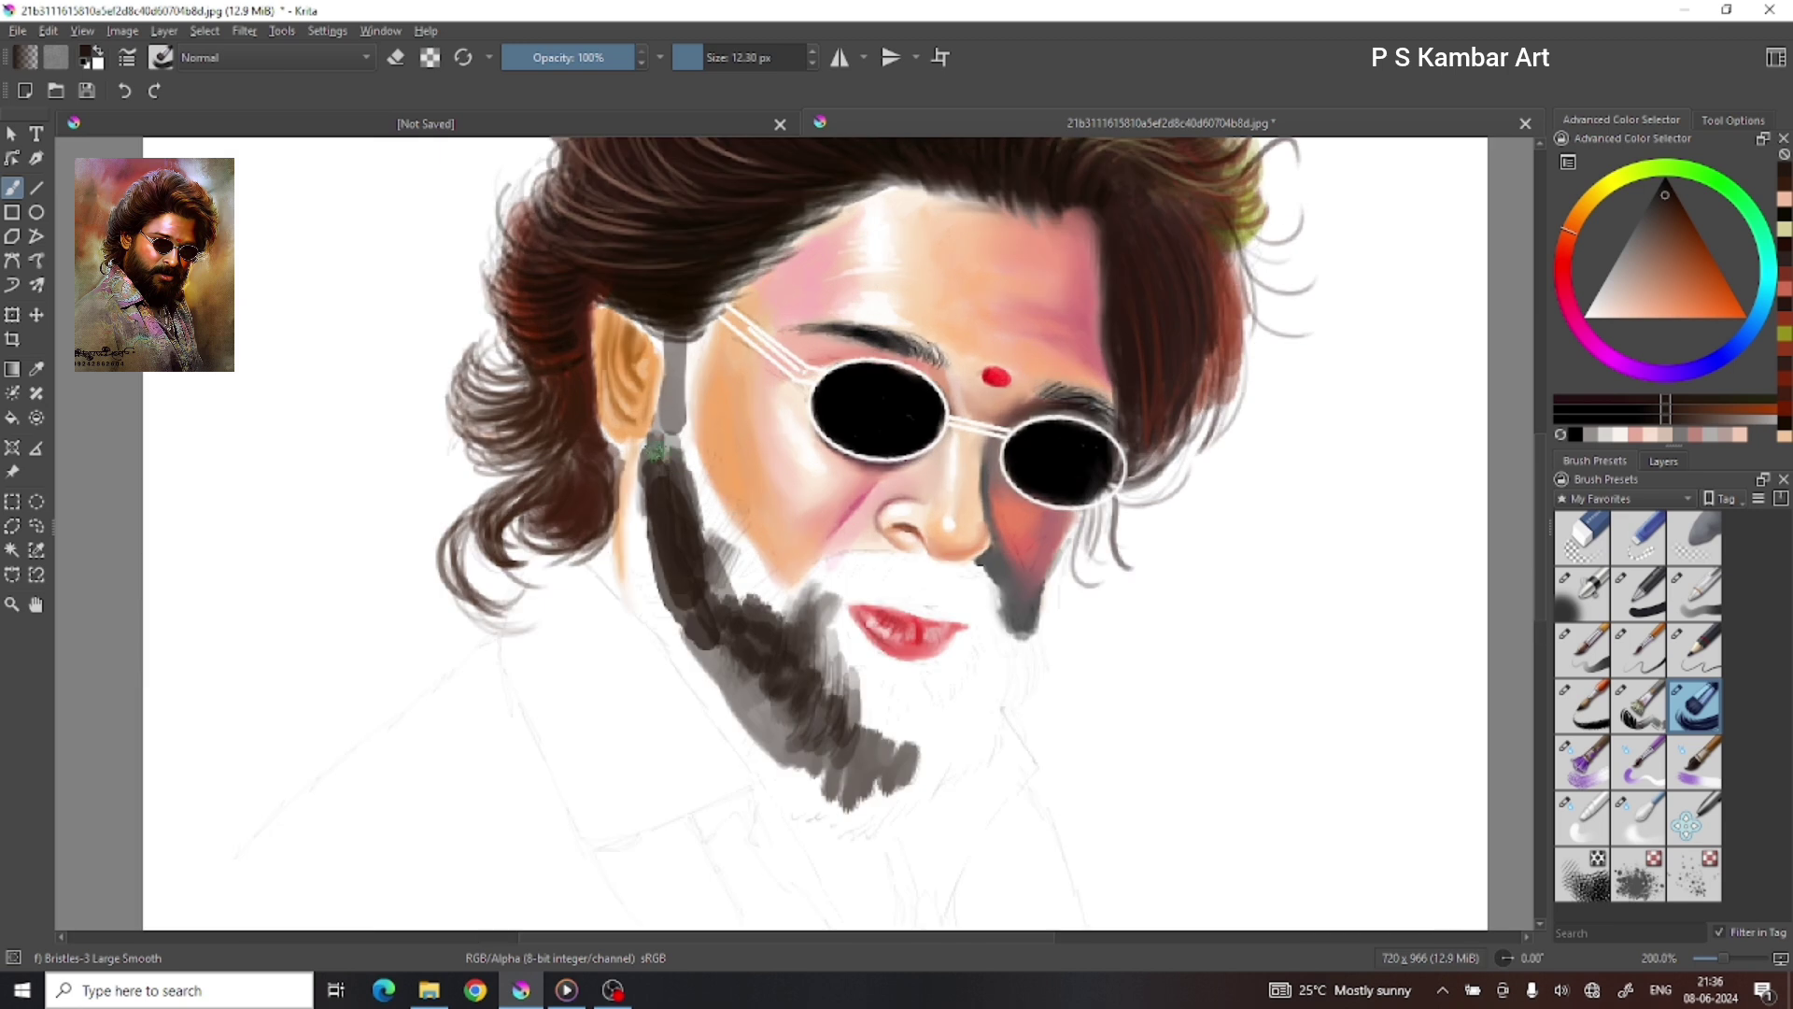
left_click_drag(654, 336, 677, 486)
Step: With Flat Rough, darken the jaw, paint the mustache, fill the chin beard, then shrink the brush
left_click(1639, 705)
mouse_move(672, 327)
left_mouse_down()
mouse_move(658, 427)
mouse_move(691, 560)
left_mouse_up()
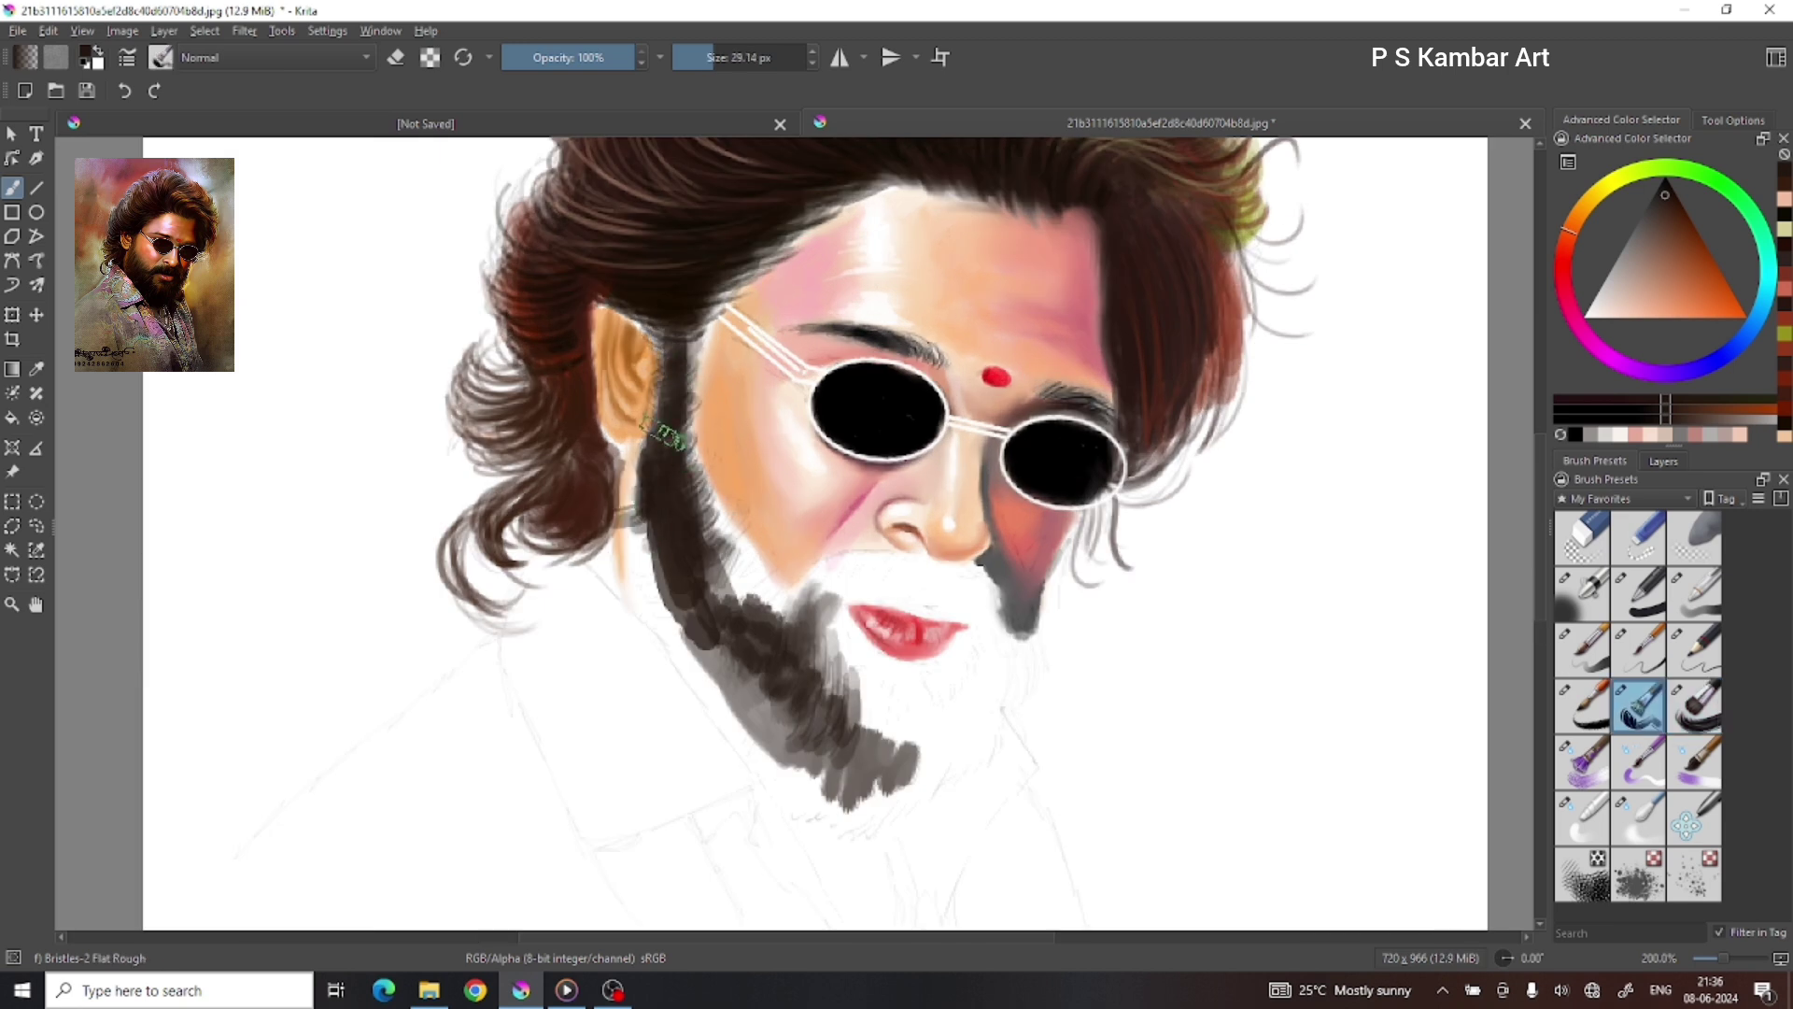
mouse_move(654, 420)
left_mouse_down()
mouse_move(645, 584)
mouse_move(756, 635)
mouse_move(937, 586)
mouse_move(822, 583)
mouse_move(776, 626)
left_mouse_up()
mouse_move(930, 575)
left_mouse_down()
mouse_move(952, 607)
mouse_move(988, 593)
mouse_move(1009, 635)
mouse_move(990, 700)
mouse_move(934, 757)
left_mouse_up()
mouse_move(990, 598)
left_mouse_down()
mouse_move(959, 699)
mouse_move(869, 804)
mouse_move(794, 757)
left_mouse_up()
left_click_drag(897, 654, 887, 734)
mouse_move(822, 672)
left_mouse_down()
mouse_move(821, 756)
mouse_move(663, 728)
mouse_move(645, 561)
mouse_move(799, 724)
left_mouse_up()
left_click_drag(794, 804, 897, 789)
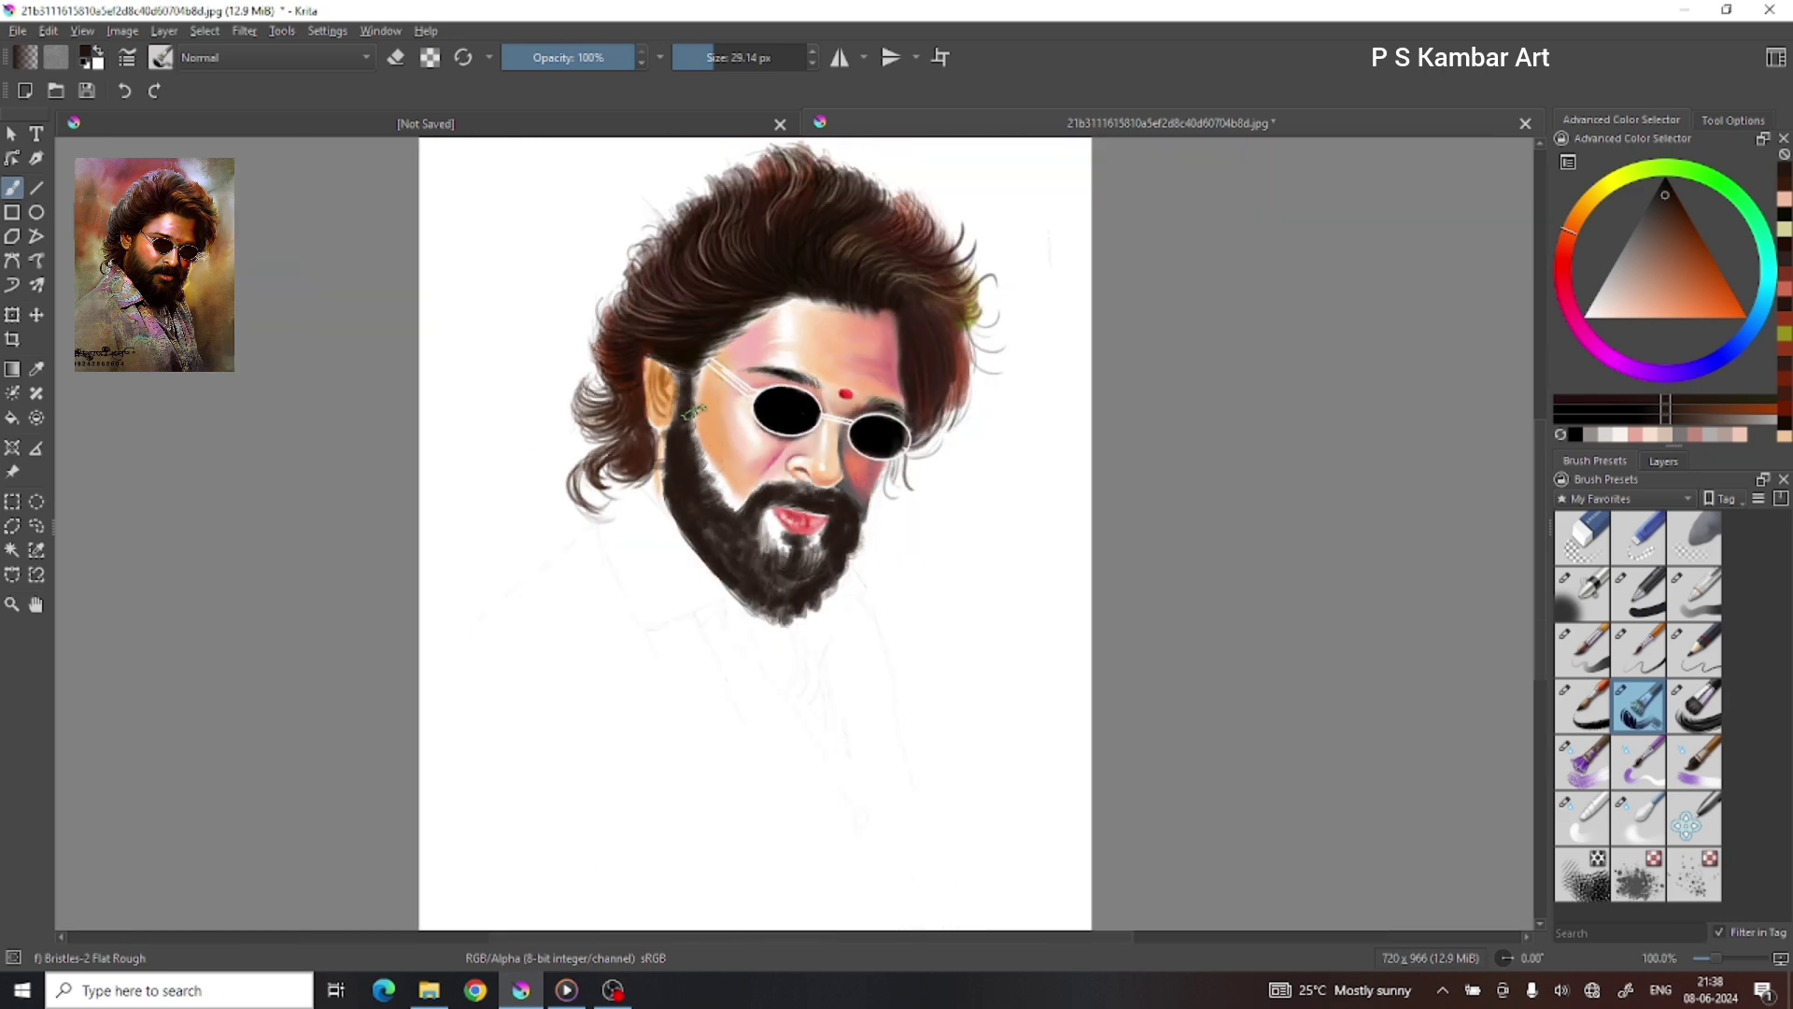
key("[")
key("[")
key("[")
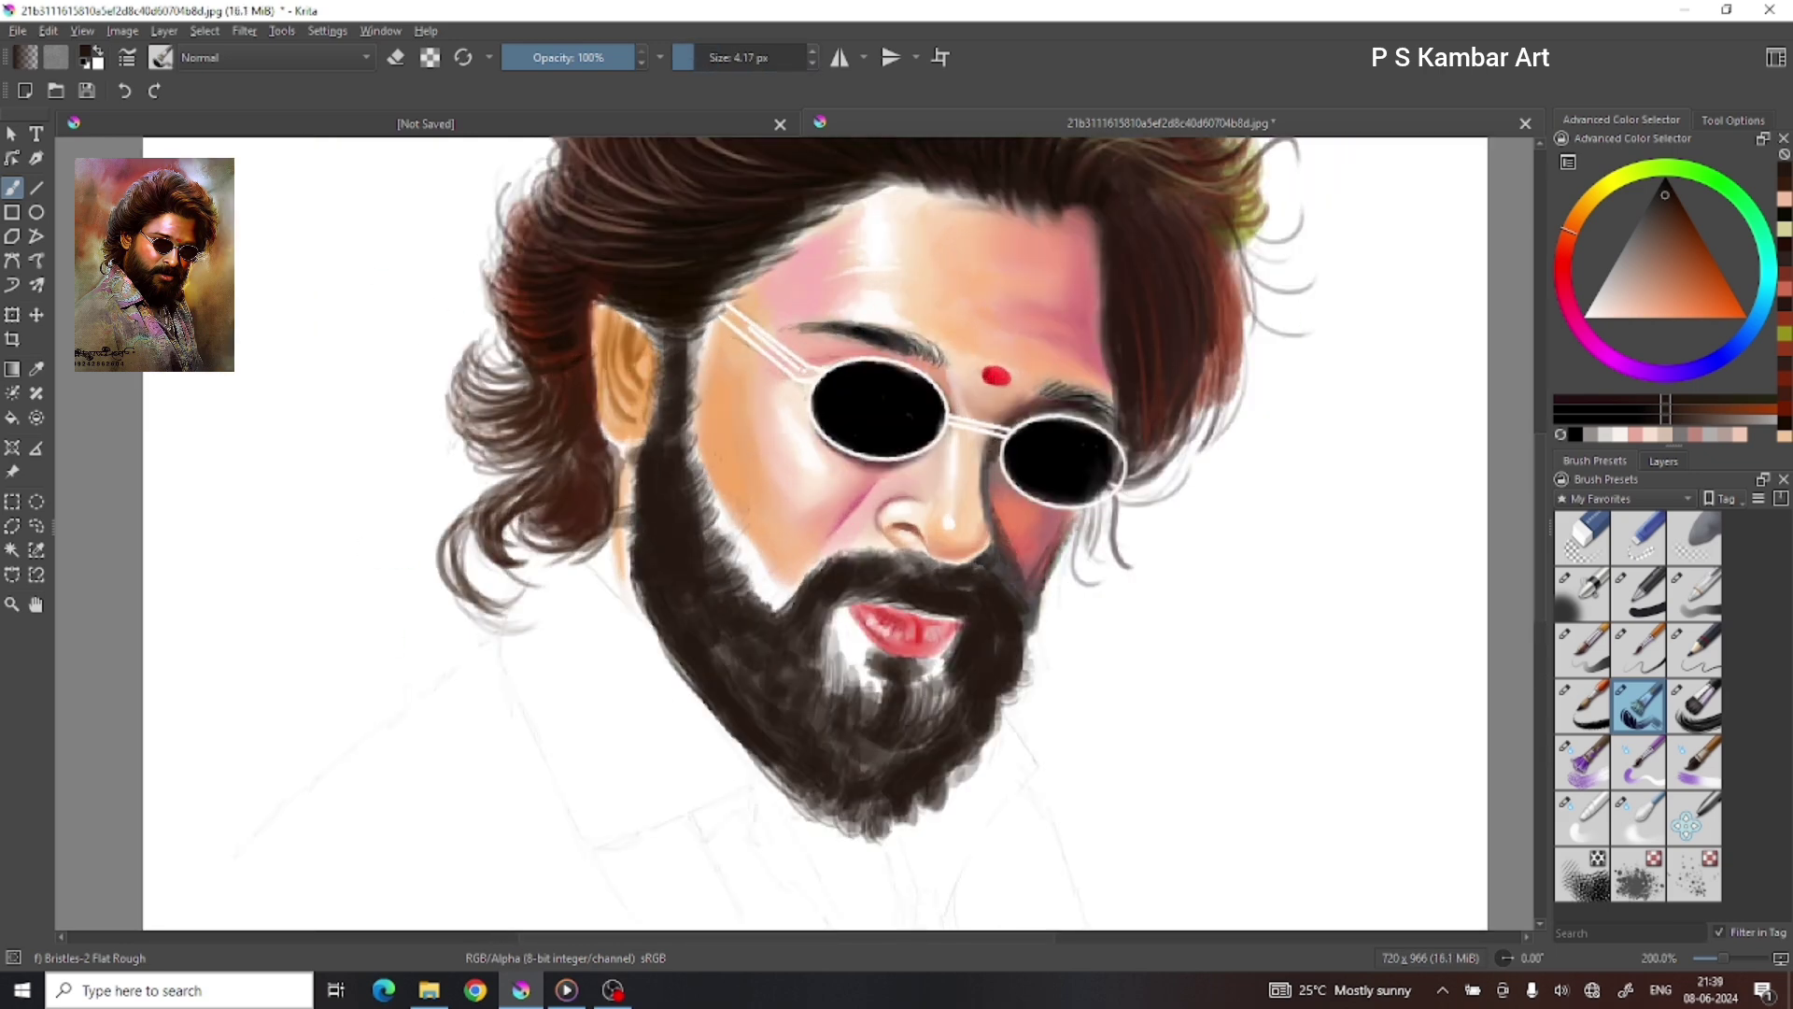
Step: Add thin strands by the right cheek and blend the left and lower beard with wet bristles
left_click_drag(1046, 532, 1064, 631)
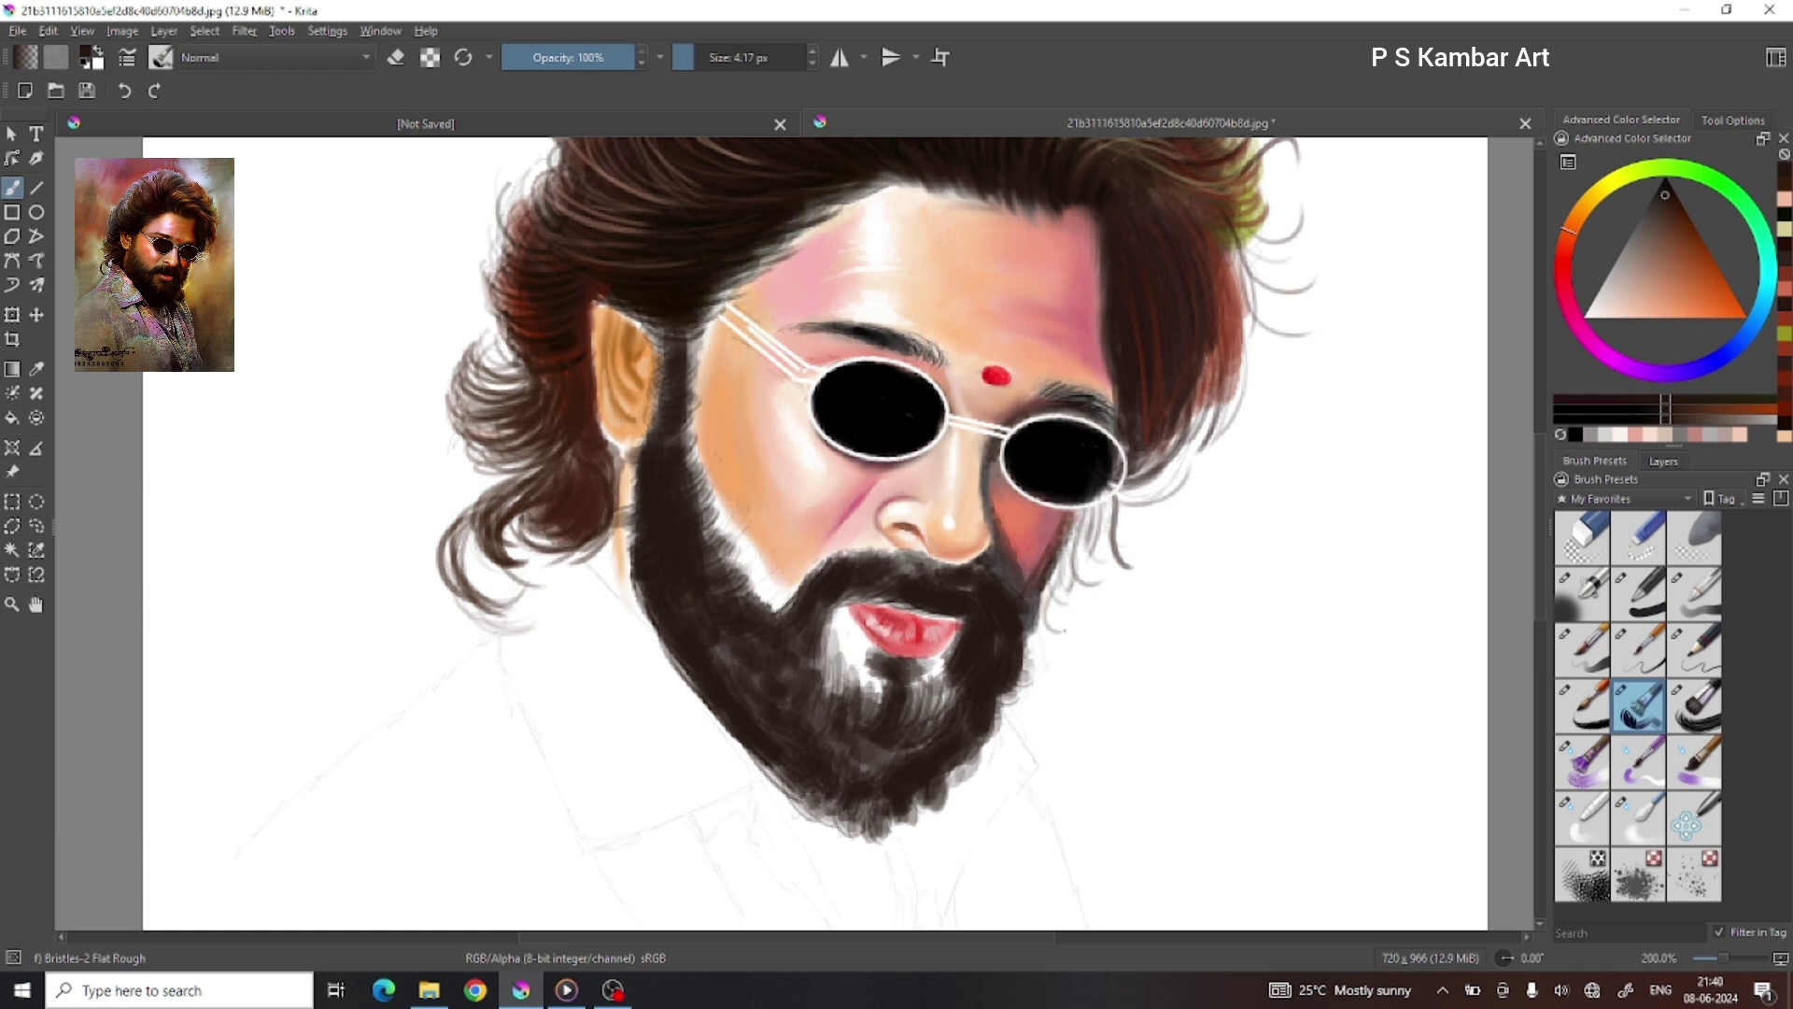
left_click(1581, 762)
left_click_drag(729, 495, 700, 607)
mouse_move(691, 336)
left_mouse_down()
mouse_move(635, 673)
mouse_move(822, 804)
left_mouse_up()
left_click_drag(897, 738, 980, 665)
left_click_drag(953, 747, 850, 812)
Step: Paint orange skin tone along the left beard edge, cheek and chin below the lips
left_click(1581, 649)
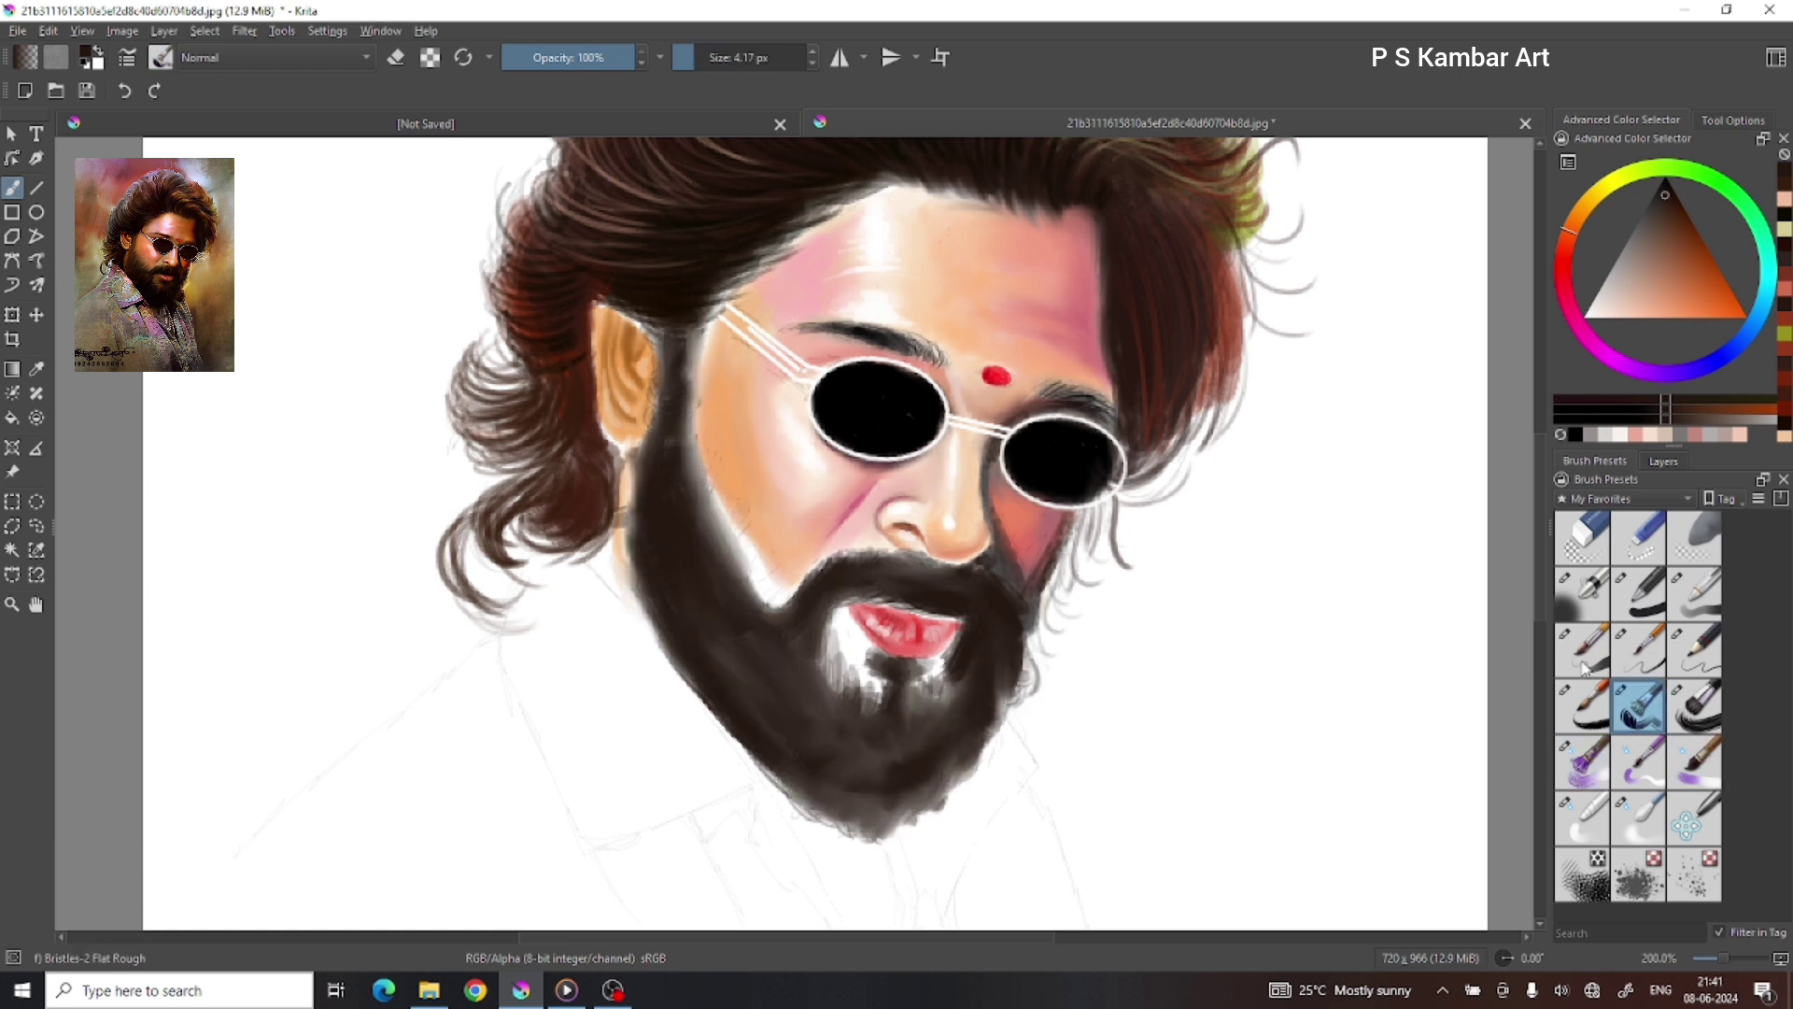
left_click(729, 505, "ctrl")
mouse_move(728, 505)
left_mouse_down()
mouse_move(794, 598)
mouse_move(841, 580)
left_mouse_up()
mouse_move(696, 322)
left_mouse_down()
mouse_move(747, 560)
mouse_move(874, 696)
left_mouse_up()
left_click_drag(925, 622, 957, 696)
mouse_move(804, 654)
left_mouse_down()
mouse_move(883, 714)
mouse_move(938, 701)
left_mouse_up()
Step: With a lighter skin tone, extend the sideburn and the beard edge up the cheek
left_click(850, 640, "ctrl")
left_click(1582, 761)
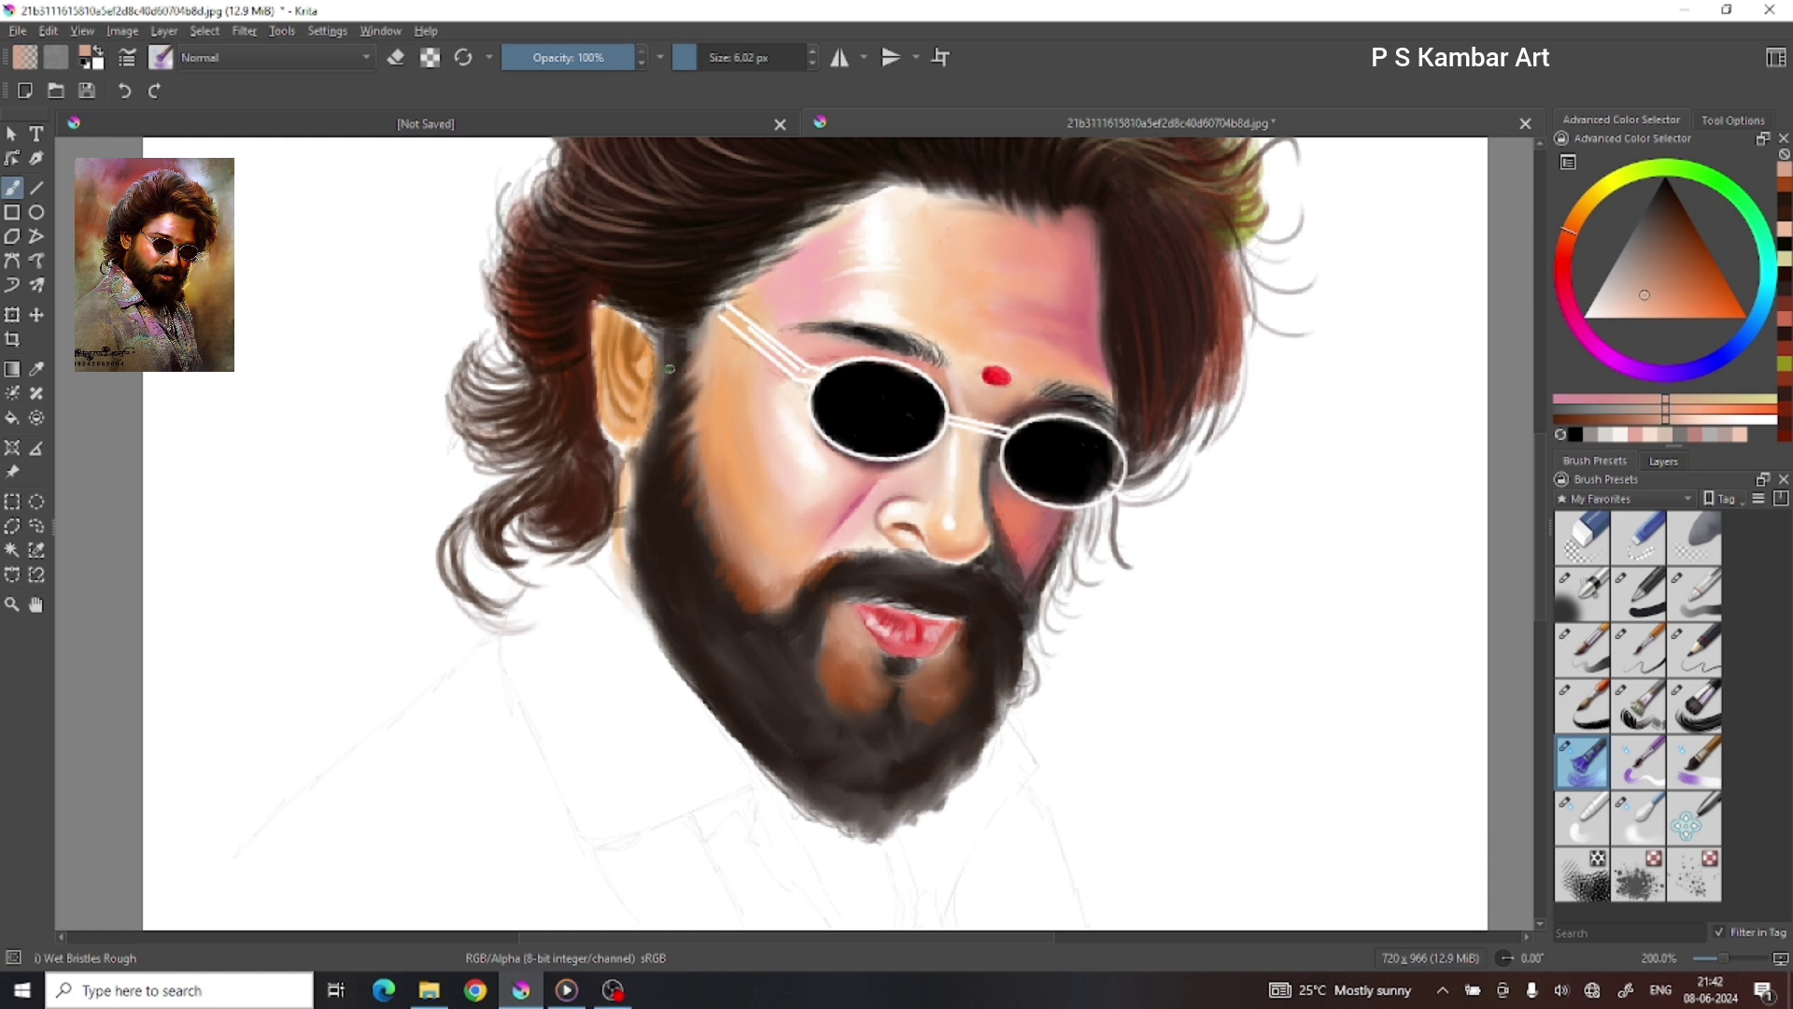
mouse_move(669, 368)
left_mouse_down()
mouse_move(654, 439)
mouse_move(698, 457)
left_mouse_up()
left_click_drag(706, 605, 731, 499)
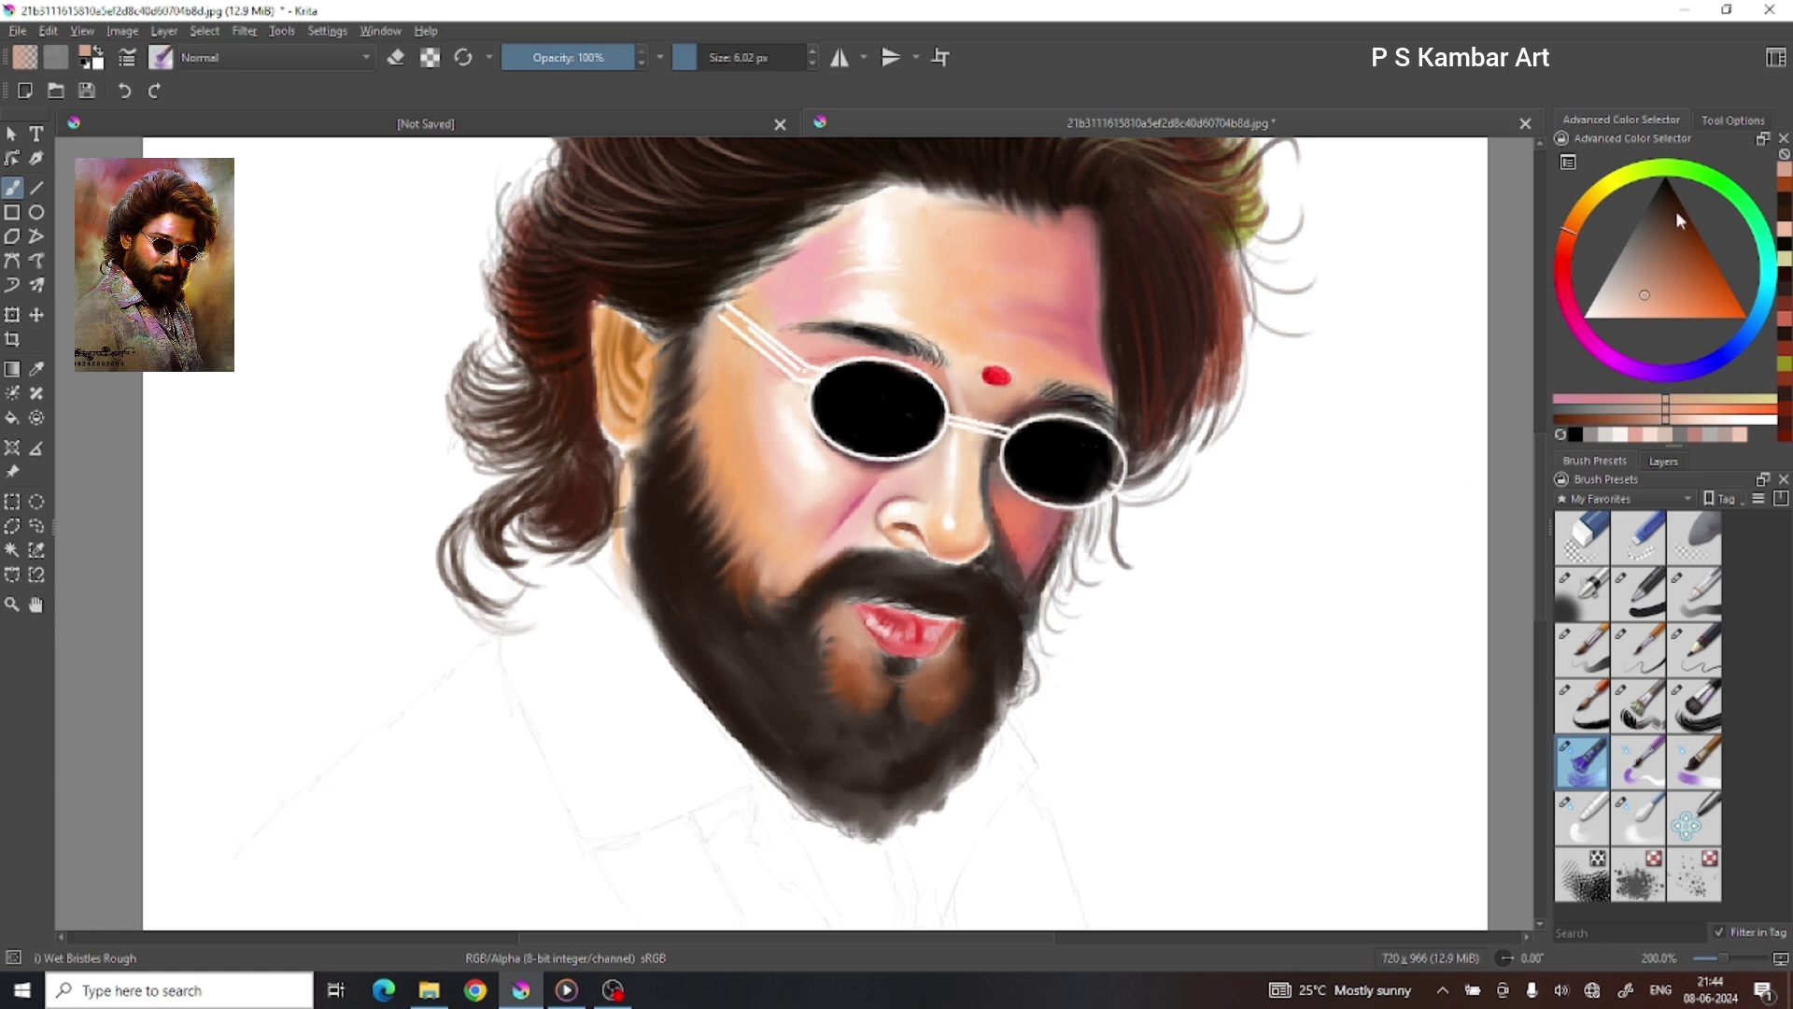
Step: Darken the beard and chin in near-black, then add a red stroke beside the beard
left_click(1664, 186)
left_click(1582, 649)
mouse_move(691, 598)
left_mouse_down()
mouse_move(820, 748)
mouse_move(972, 673)
mouse_move(822, 677)
left_mouse_up()
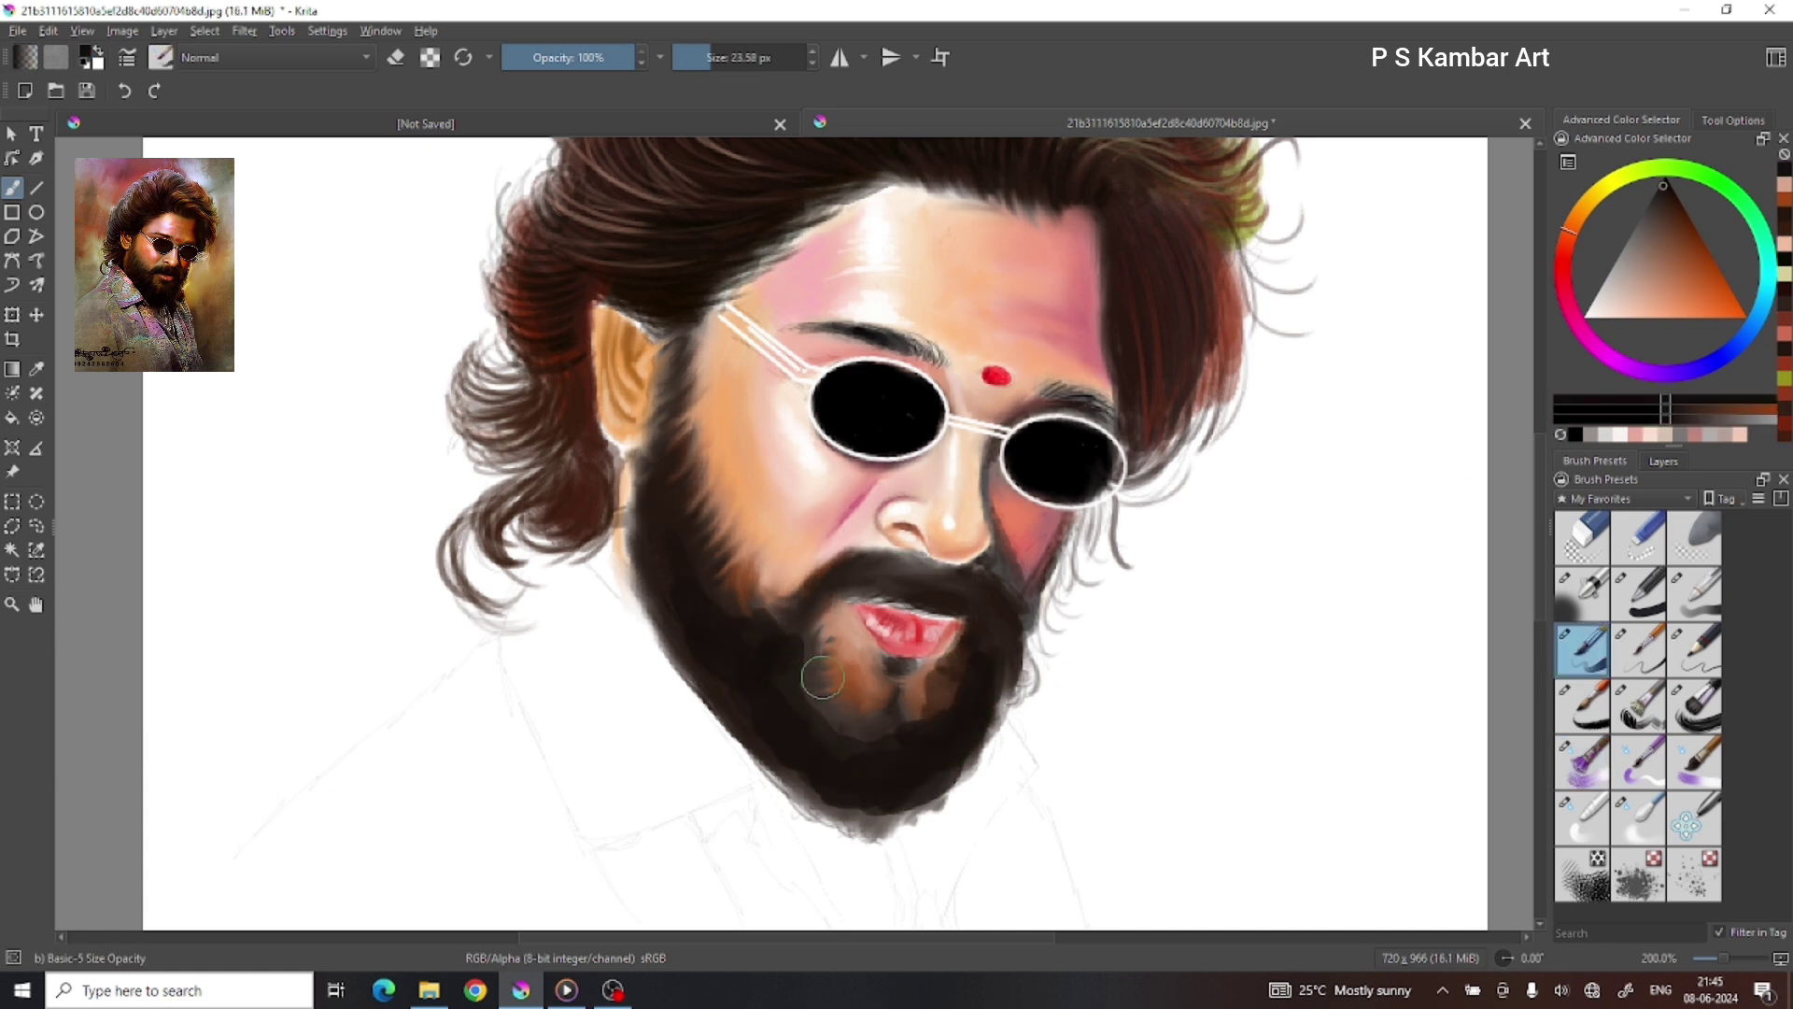
key("bracketleft")
key("bracketleft")
key("bracketleft")
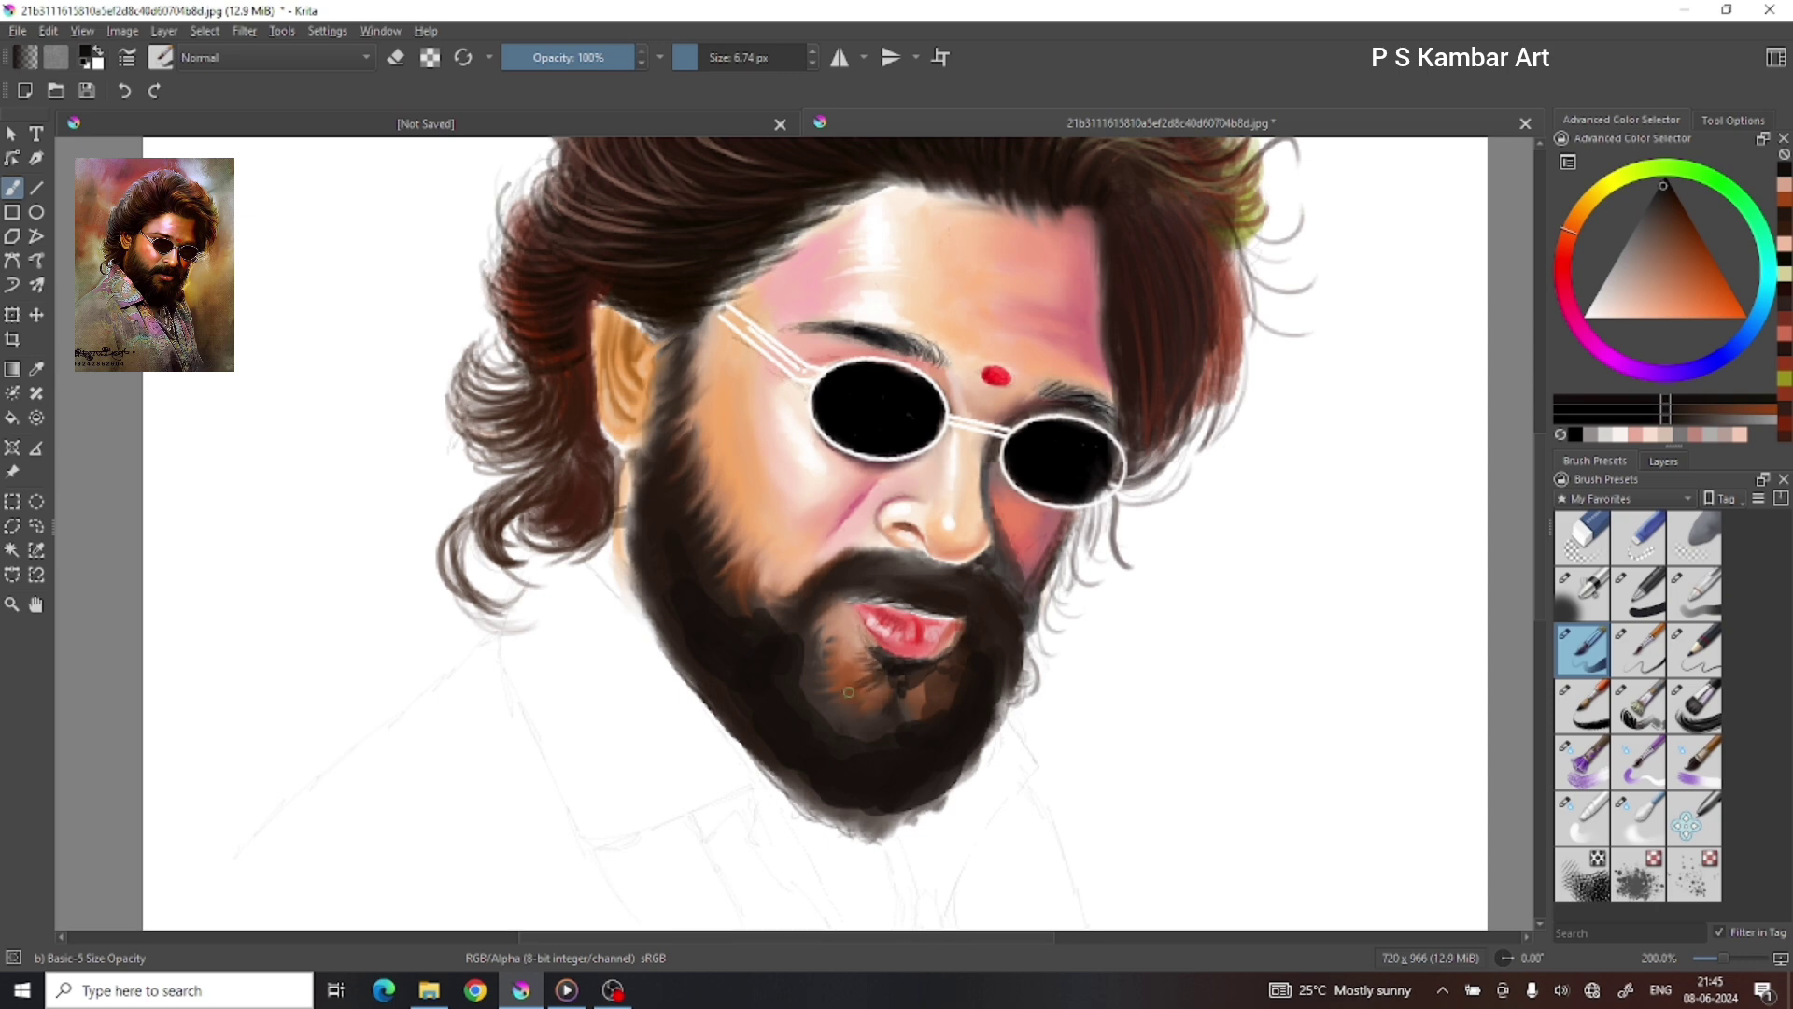
left_click(1583, 761)
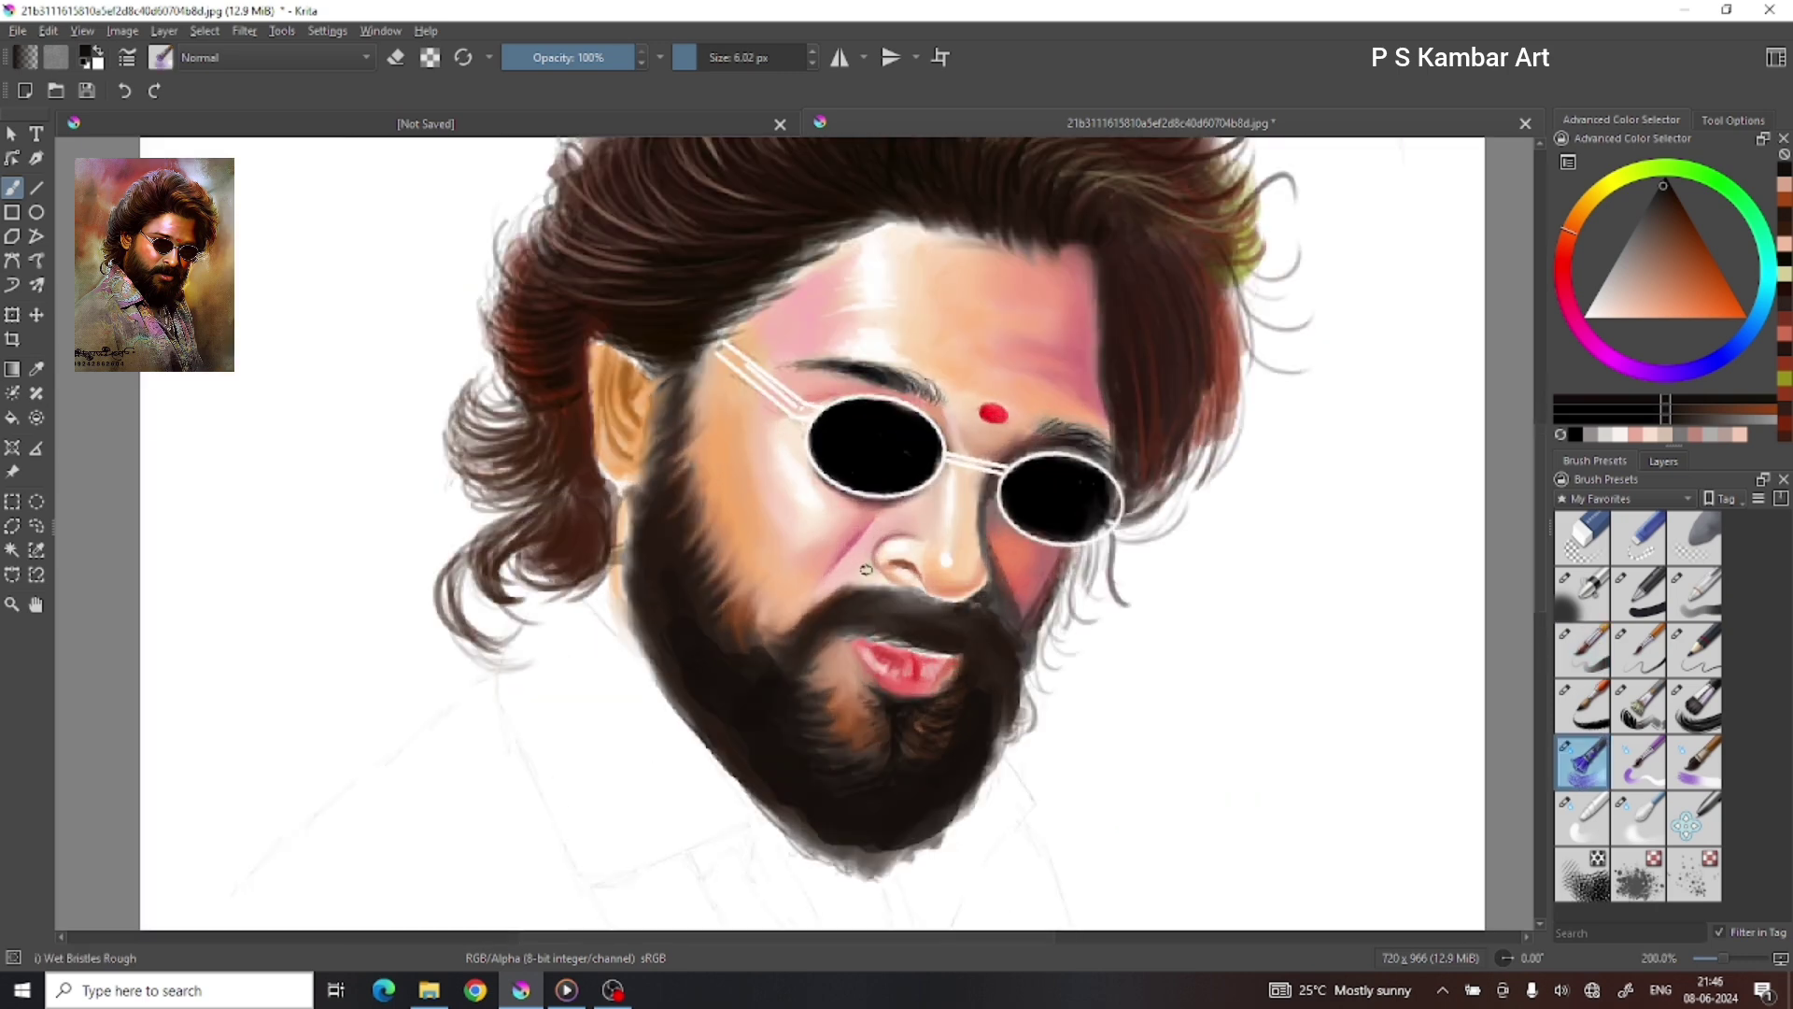
left_click(1583, 650)
left_click(1561, 255)
left_click(1694, 241)
left_click_drag(1023, 701, 1054, 585)
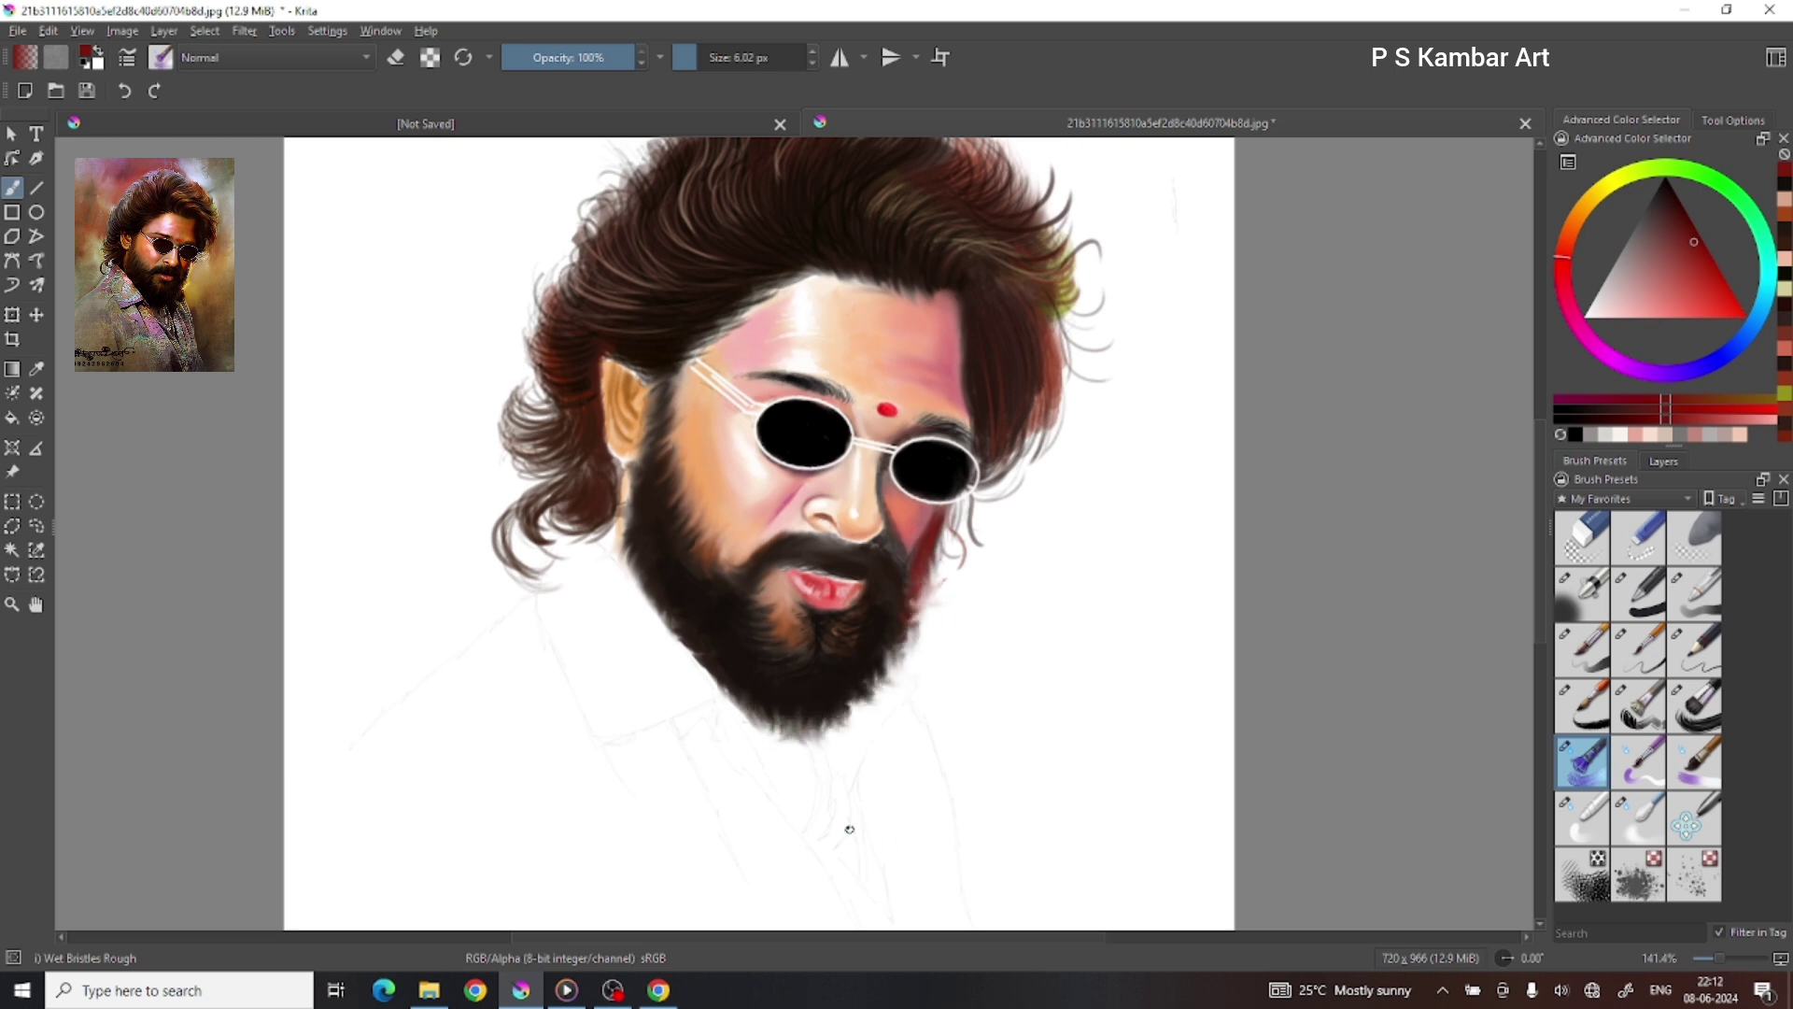
Step: Recentre the painting and lay purple shirt colour over the chest and beard edge
key("1")
left_click(1582, 649)
left_click_drag(1489, 458, 1494, 458)
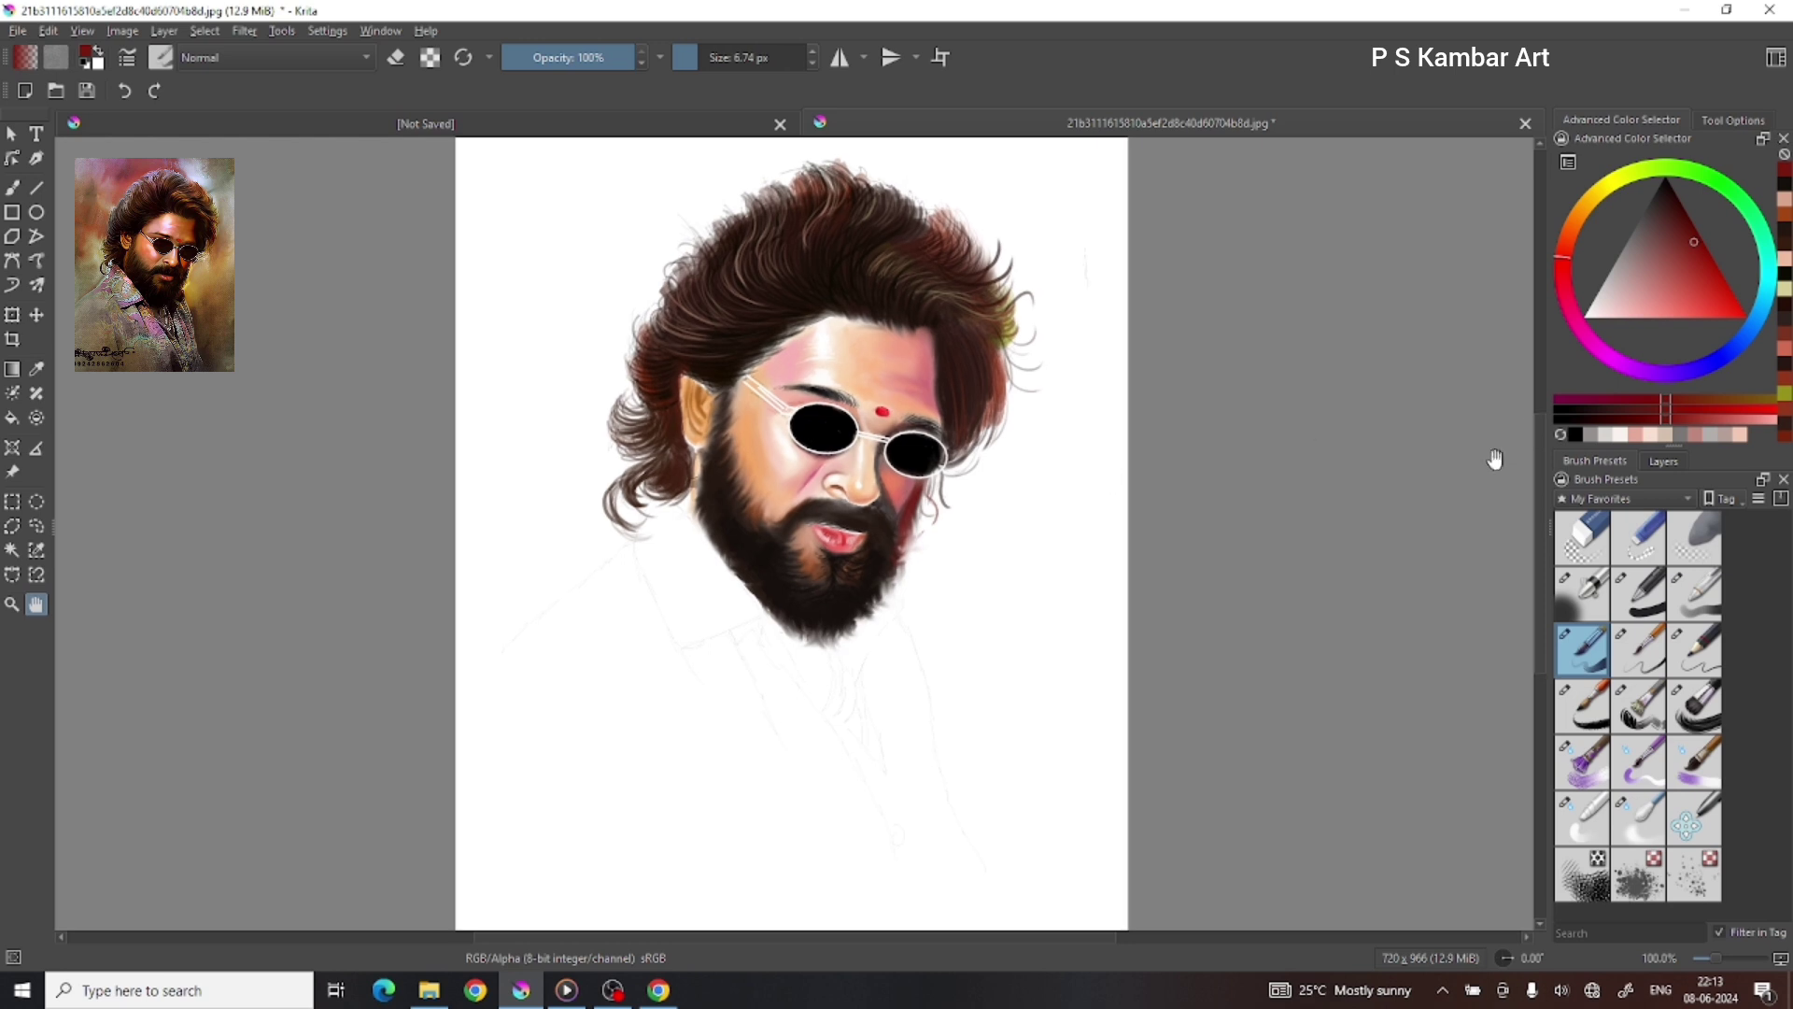
left_click(1633, 367)
left_click_drag(747, 467, 783, 494)
key("b")
left_click_drag(654, 709, 728, 636)
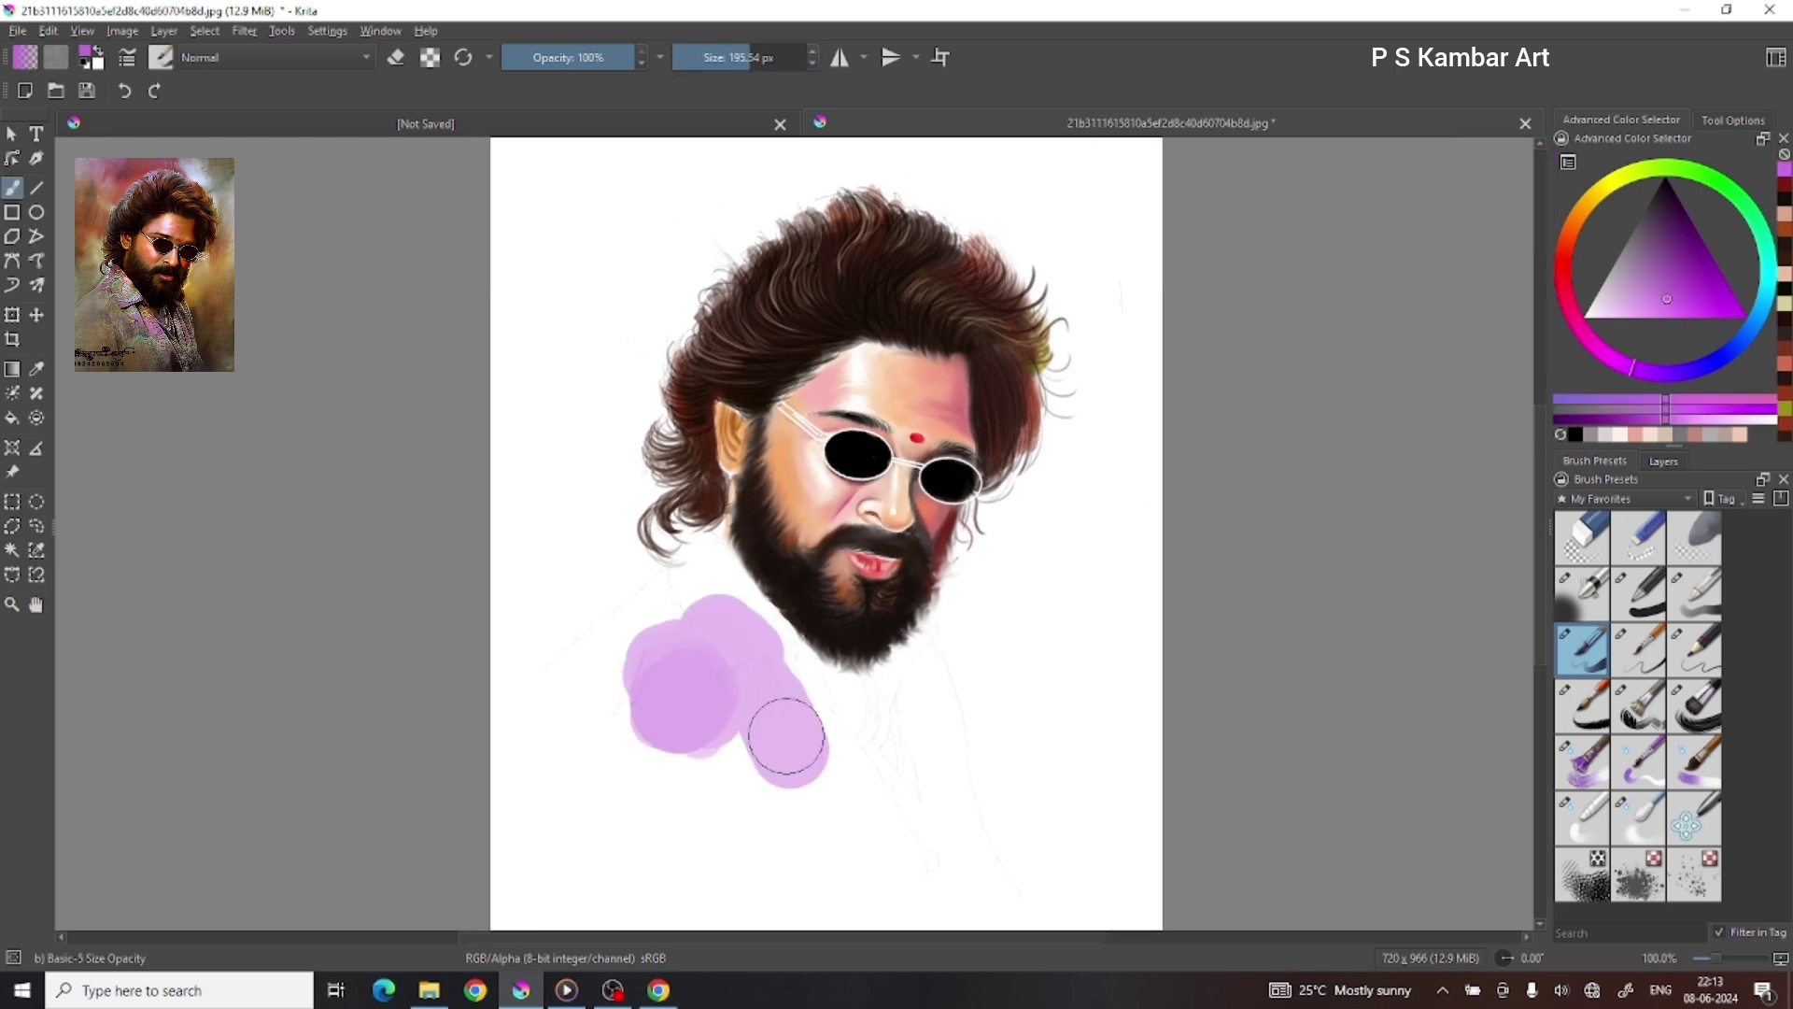
mouse_move(794, 766)
left_mouse_down()
mouse_move(725, 588)
mouse_move(775, 631)
left_mouse_up()
left_click_drag(719, 537, 682, 625)
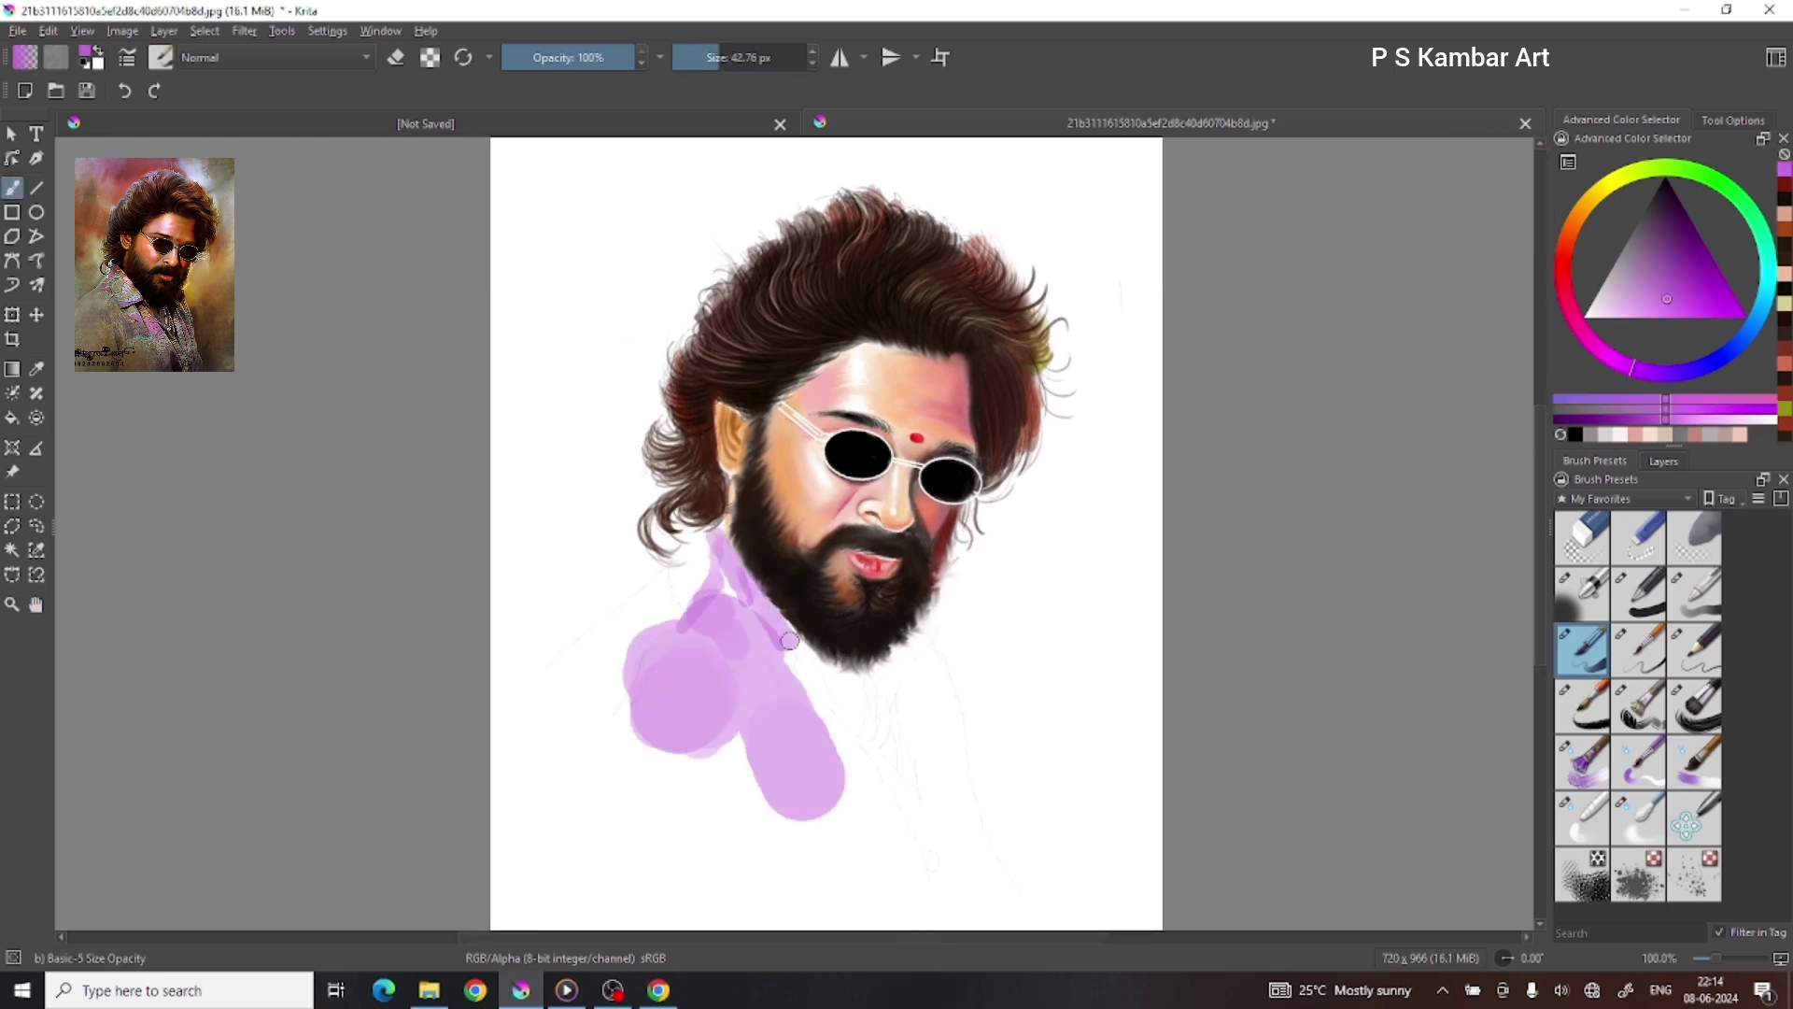
mouse_move(733, 560)
left_mouse_down()
mouse_move(791, 666)
mouse_move(690, 548)
mouse_move(523, 803)
left_mouse_up()
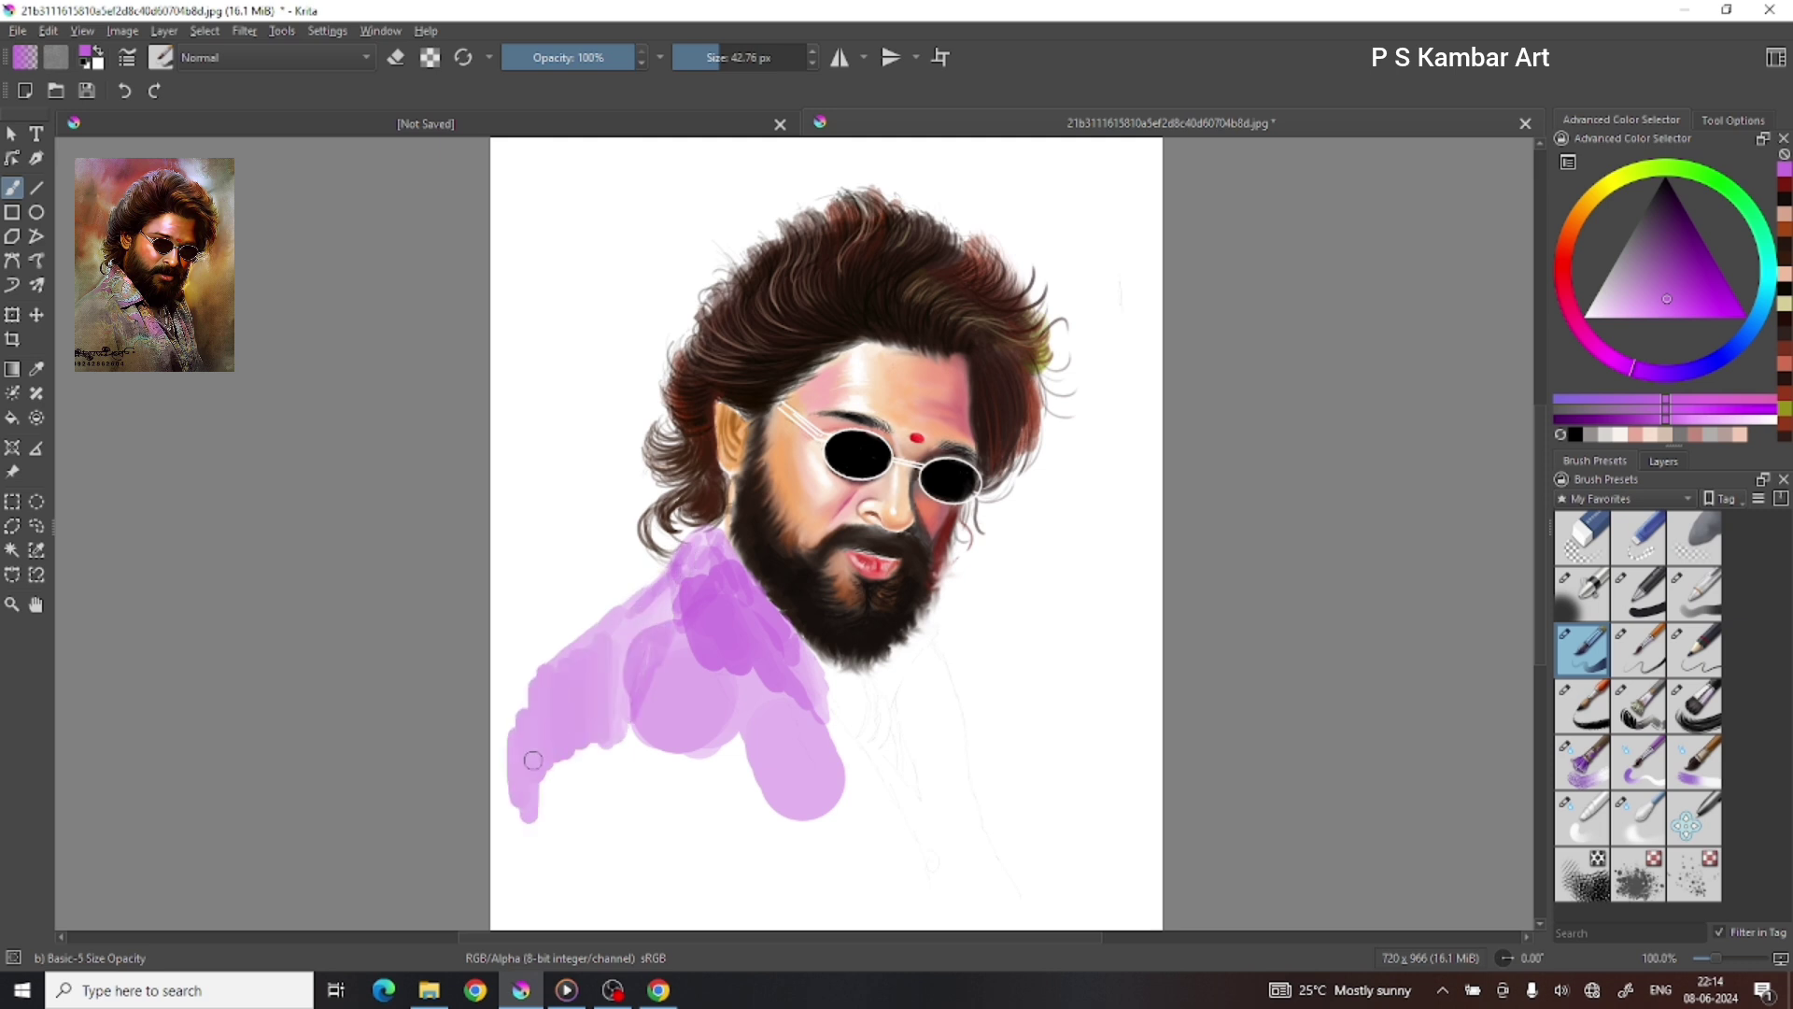
Step: Cover both shoulders and the chest in purple
left_click_drag(738, 701, 747, 925)
left_click_drag(822, 691, 897, 925)
left_click_drag(542, 672, 793, 897)
left_click_drag(747, 765, 757, 925)
left_click_drag(904, 746, 929, 925)
mouse_move(924, 654)
left_mouse_down()
mouse_move(990, 911)
mouse_move(963, 775)
mouse_move(943, 896)
left_mouse_up()
left_click_drag(971, 813, 1009, 925)
Step: Dab yellow spots on the purple shirt and paint the neck below the beard brown
left_click(1784, 304)
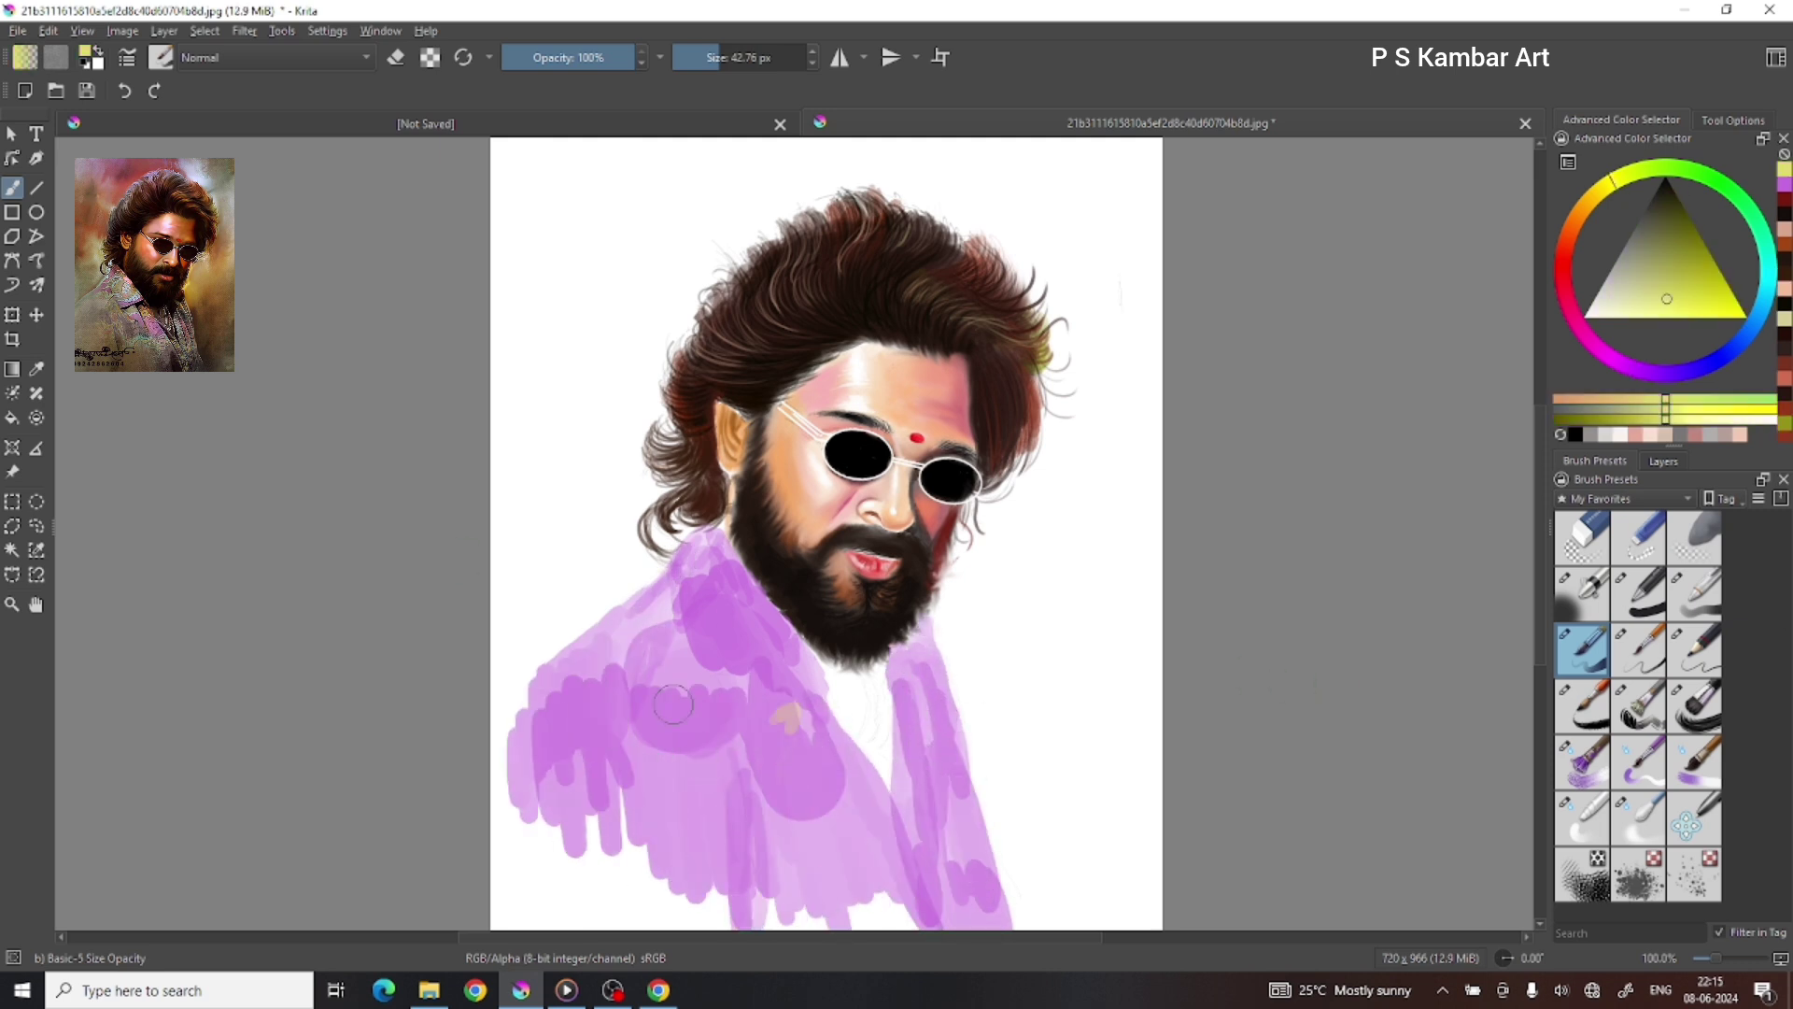
left_click(653, 681)
left_click(586, 743)
left_click(729, 714)
left_click(931, 836)
left_click(1706, 277)
left_click_drag(822, 654, 878, 784)
left_click_drag(869, 691, 883, 775)
key("slash")
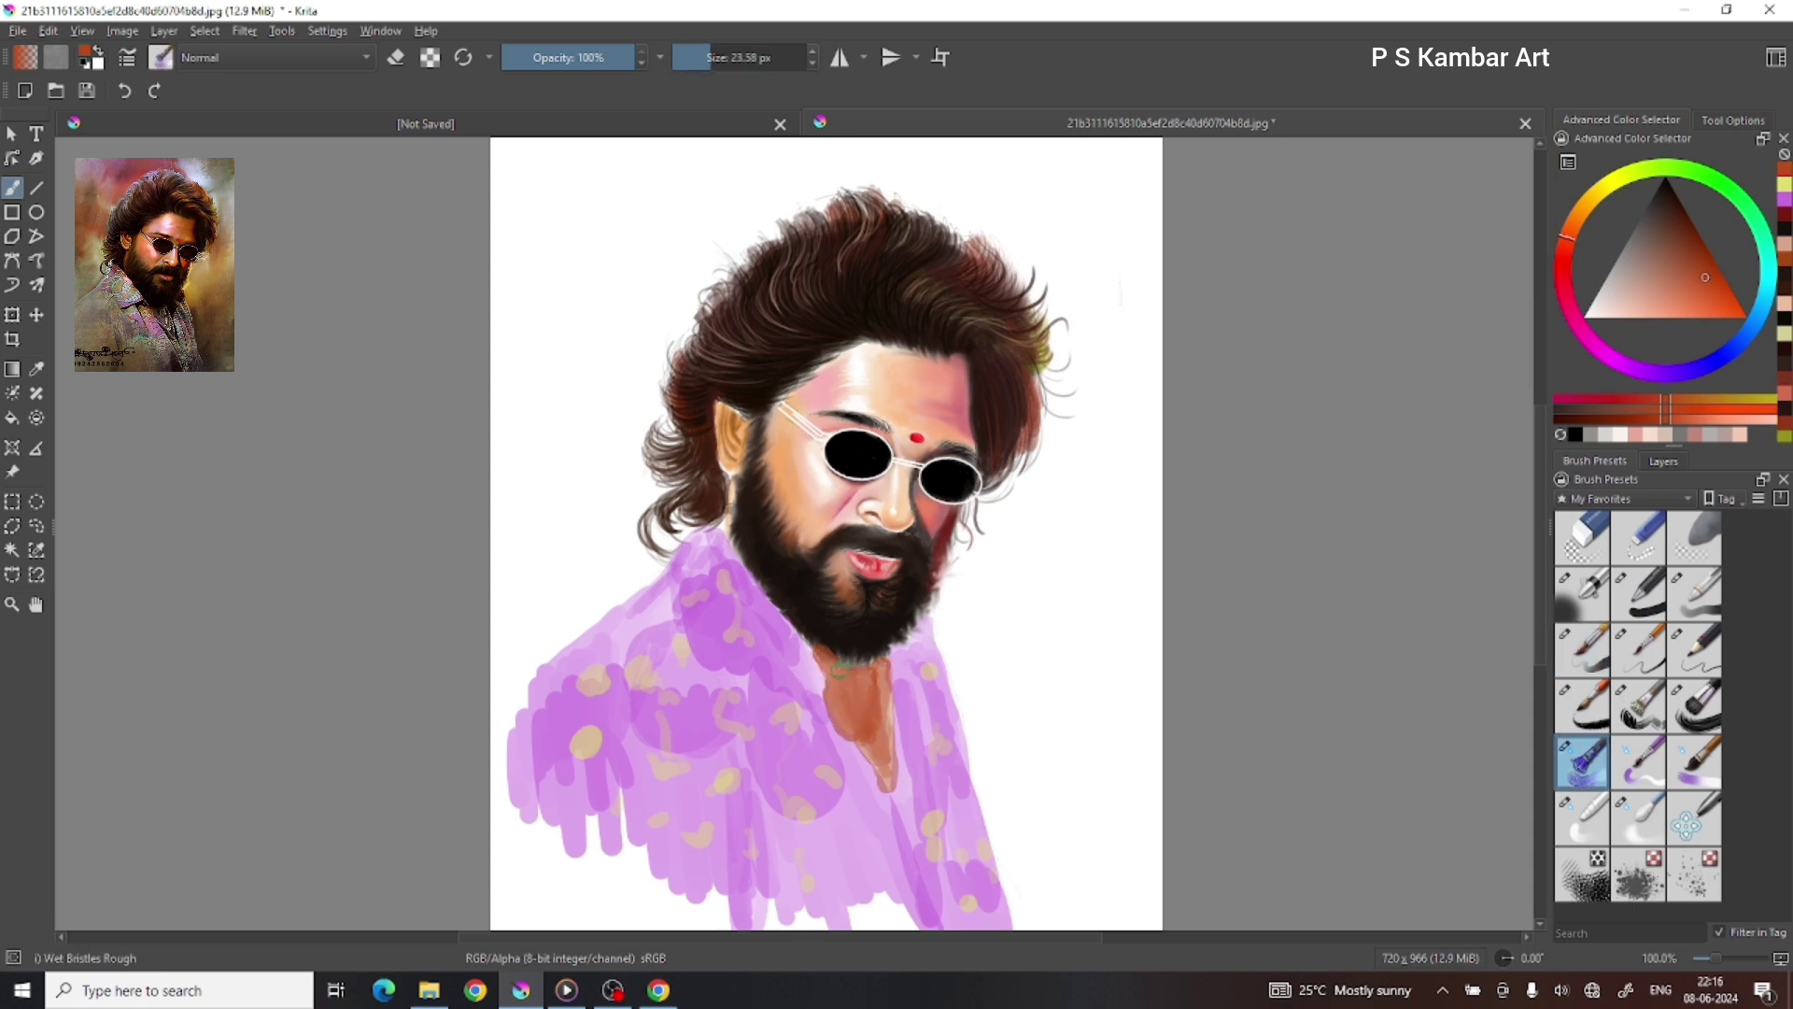
Step: With Basic-5 in darker purple, draw a button, the front placket line and left-side folds
left_click(1597, 673)
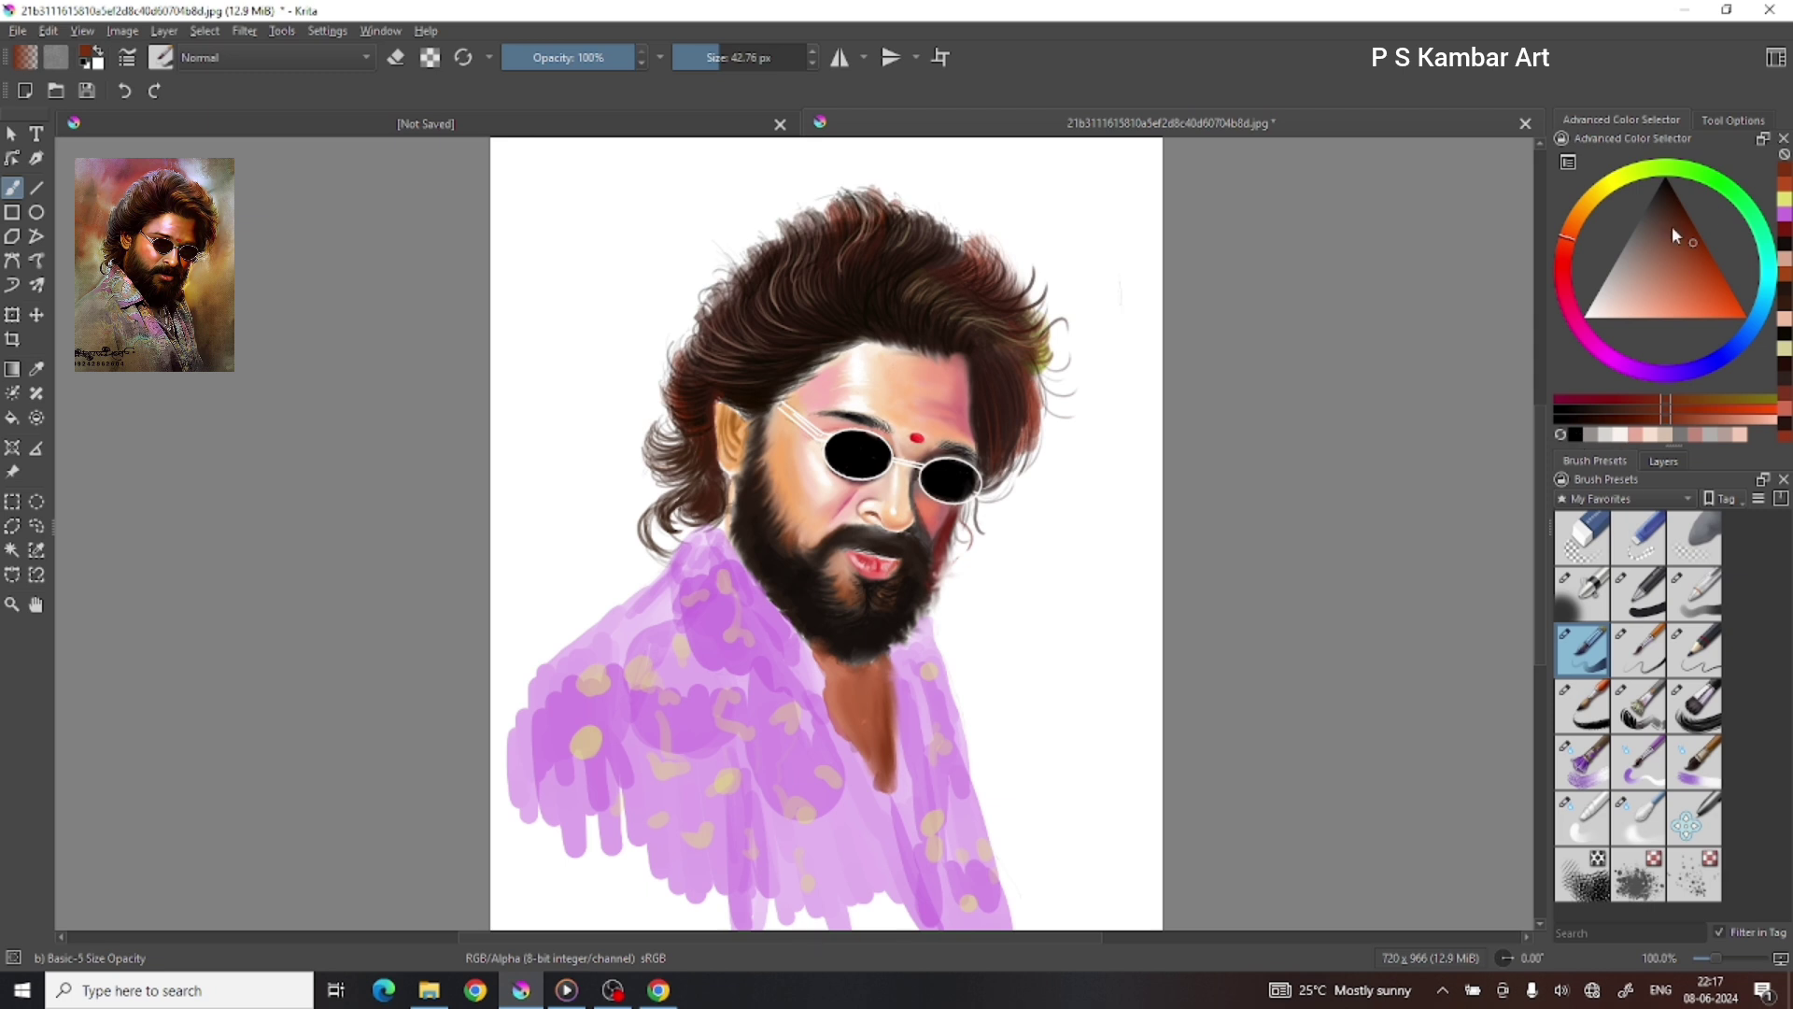
left_click(1634, 369)
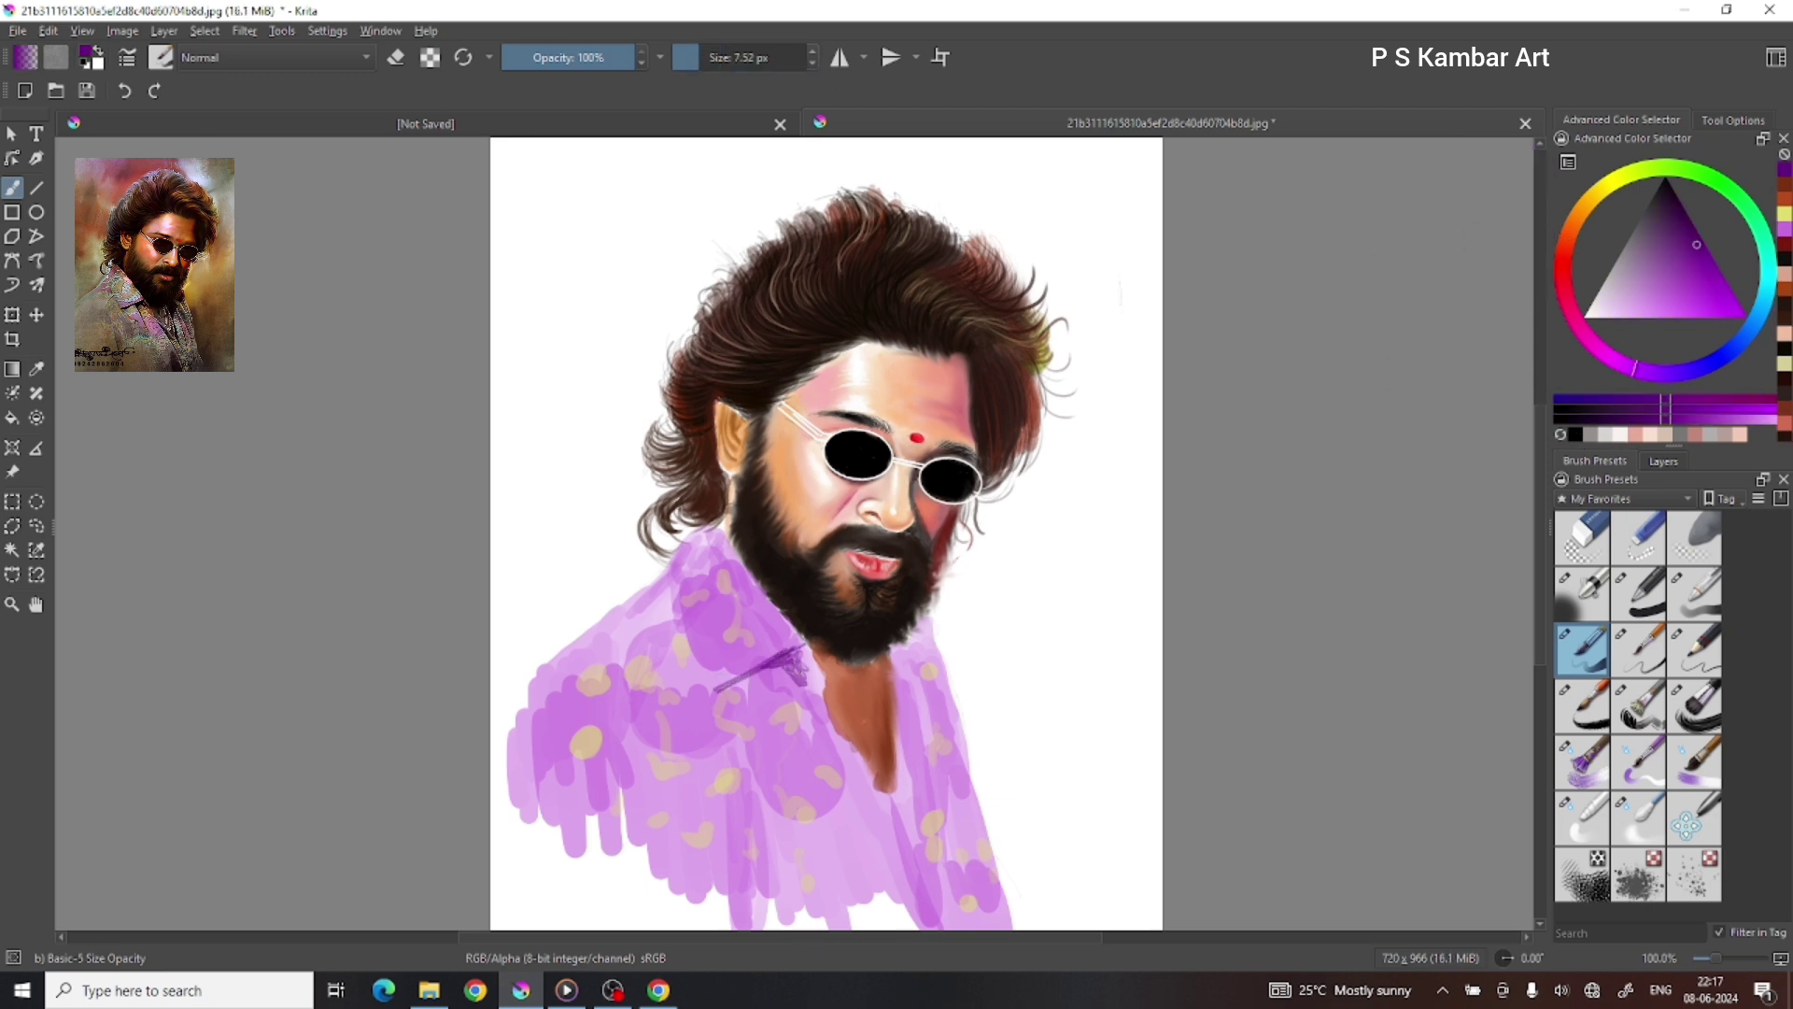
left_click_drag(878, 822, 874, 824)
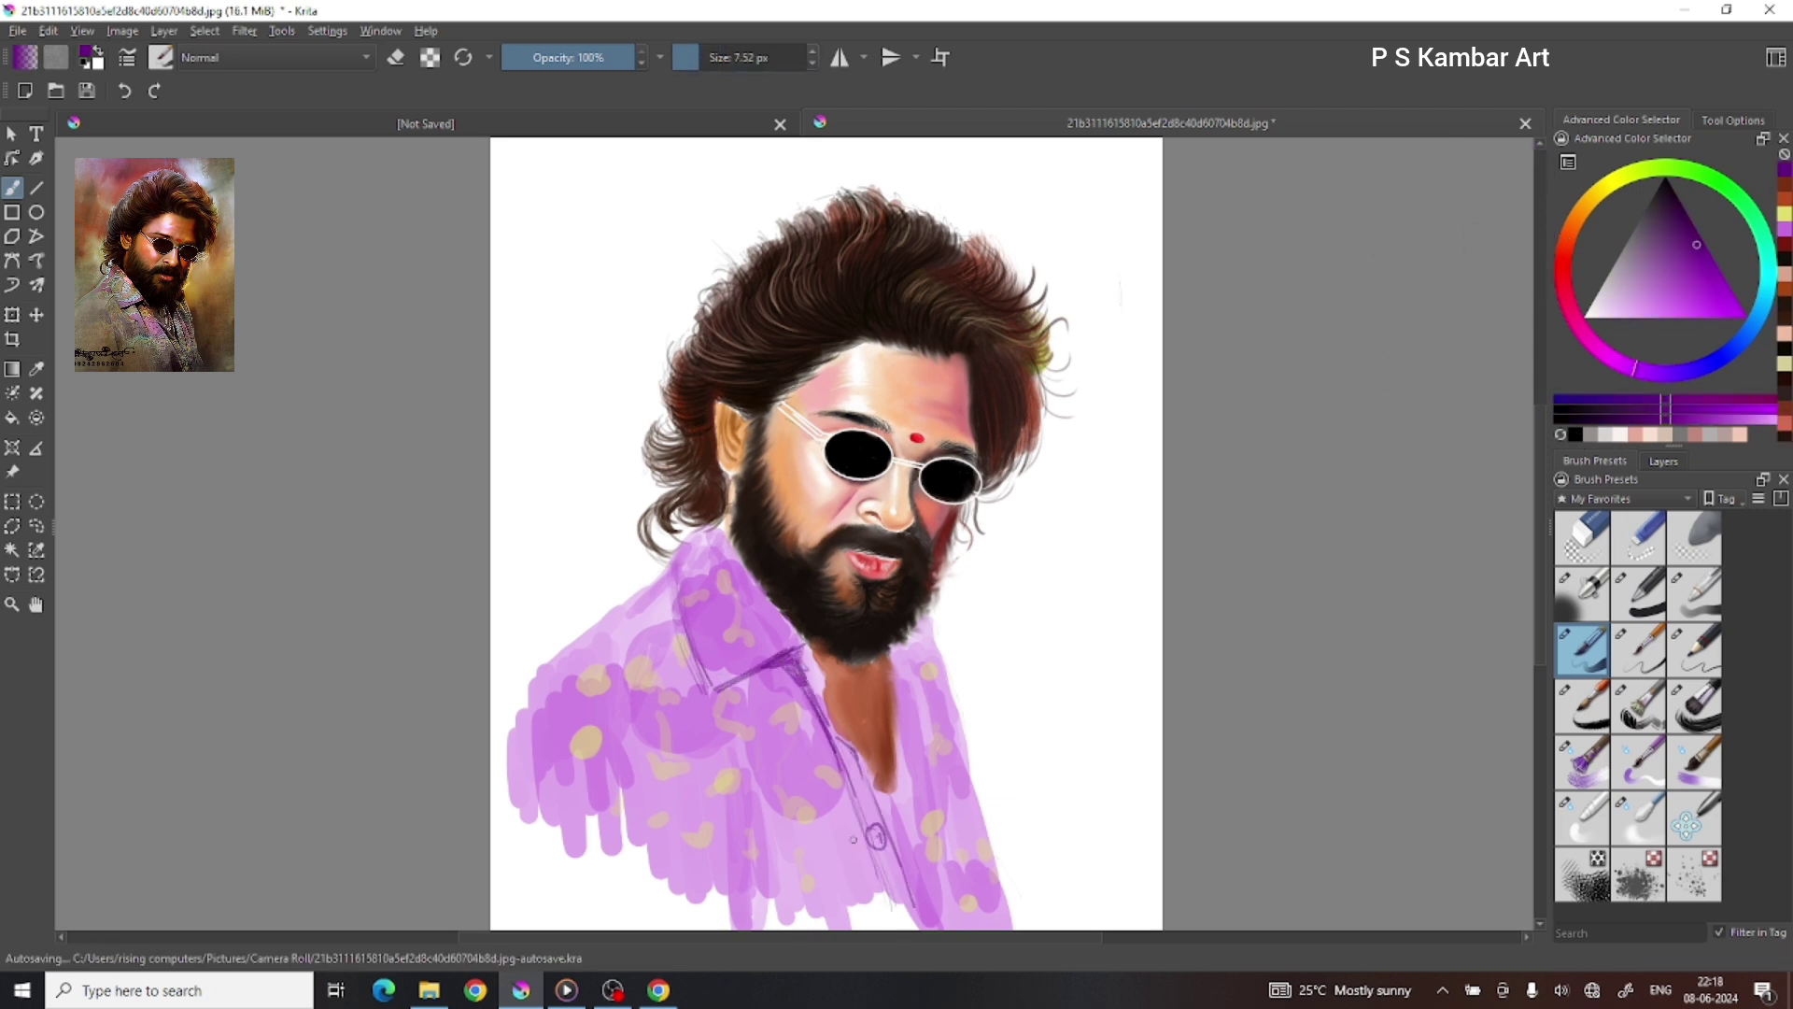
left_click_drag(745, 683, 808, 924)
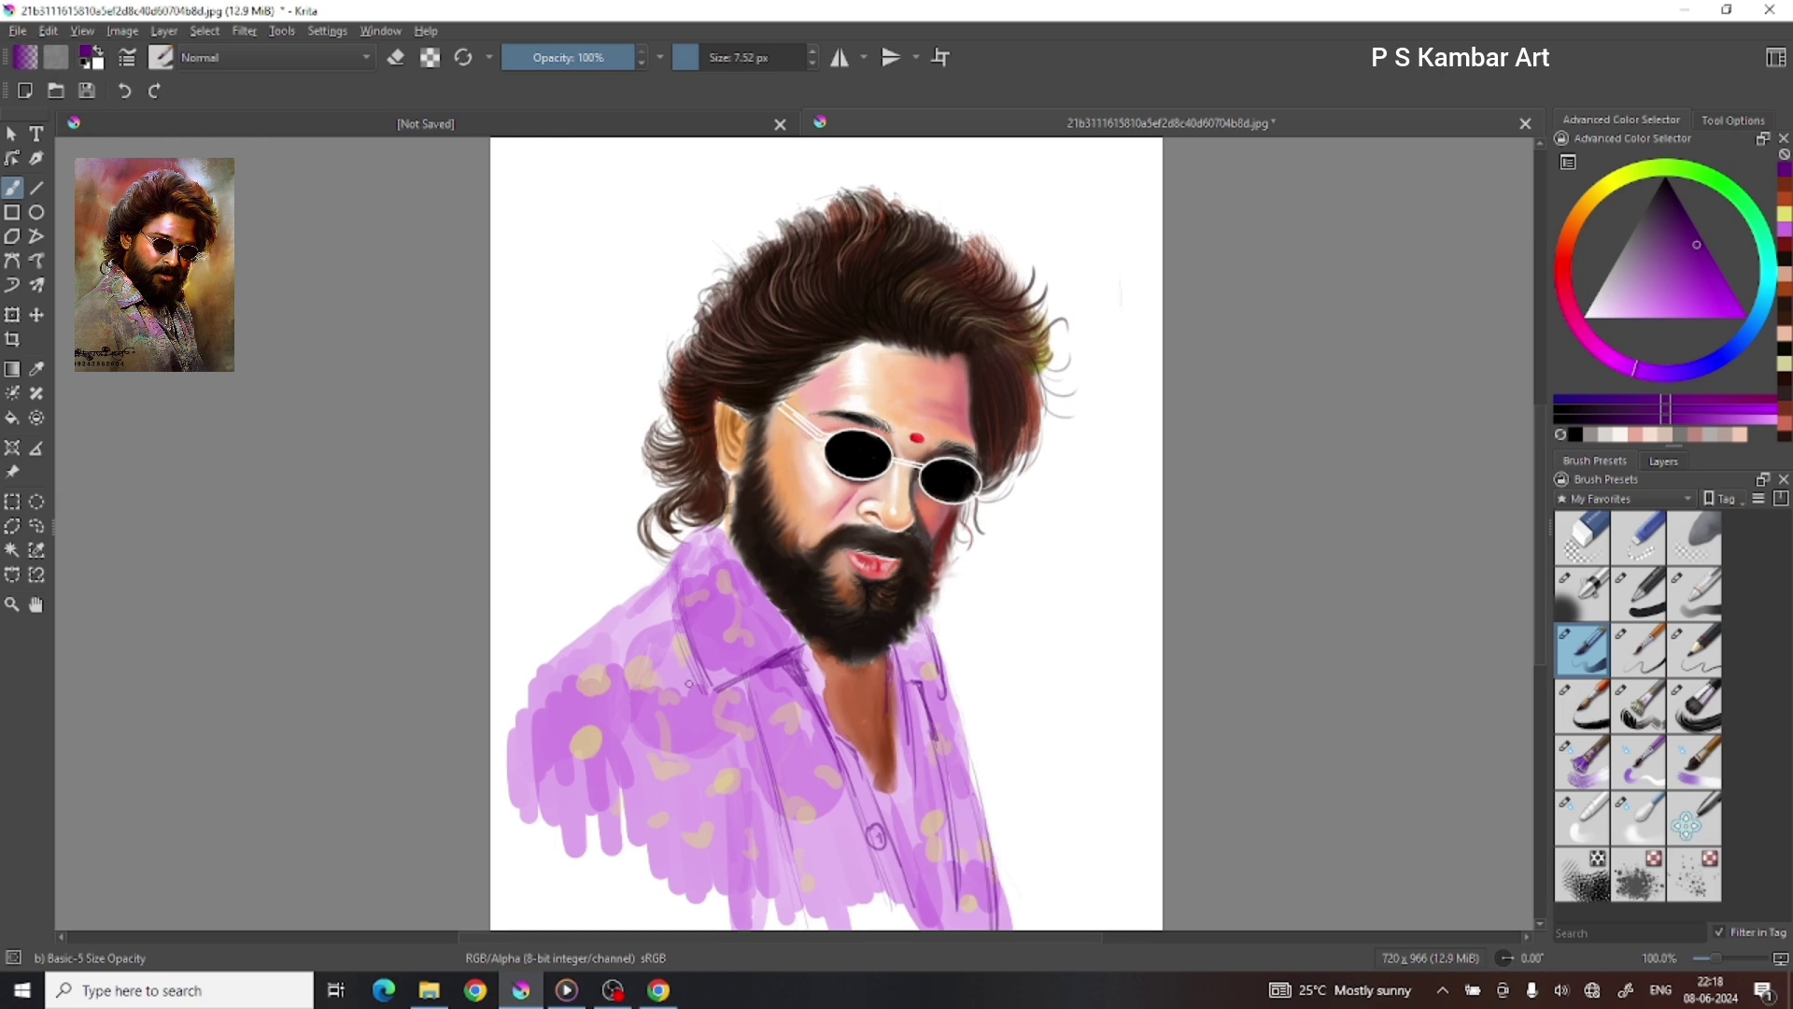
left_click_drag(685, 772, 714, 924)
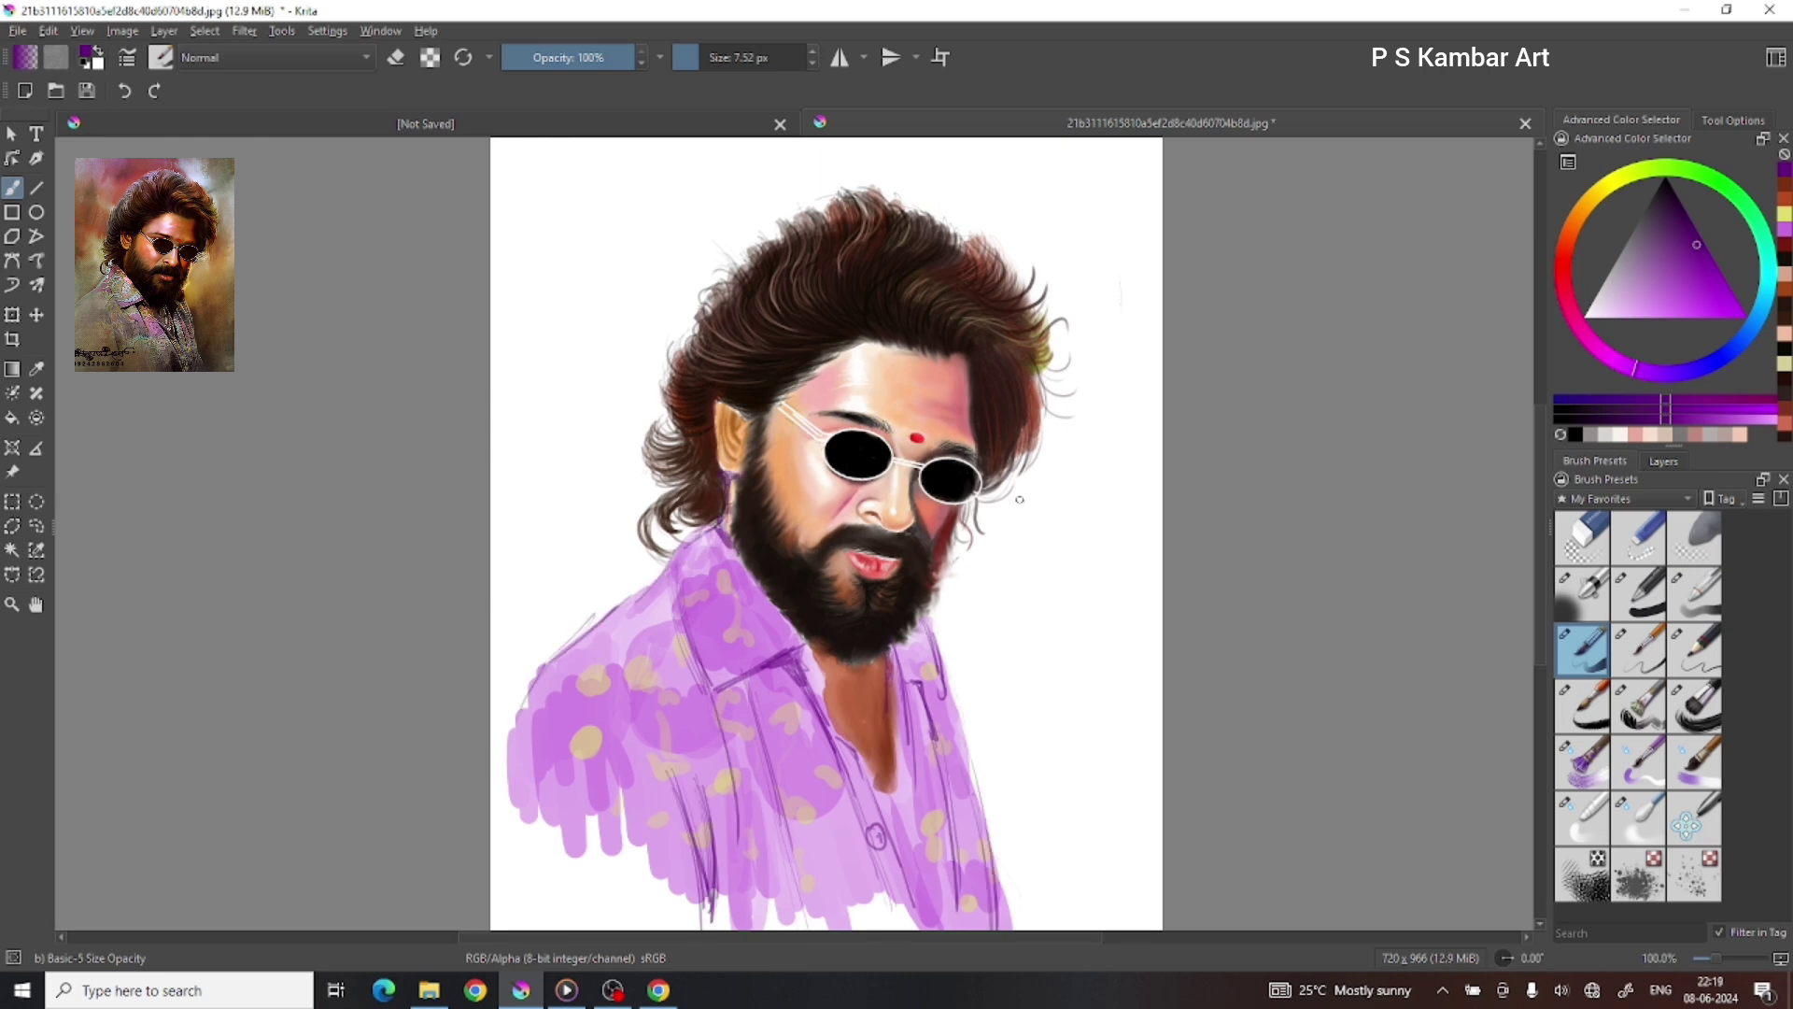
key("plus")
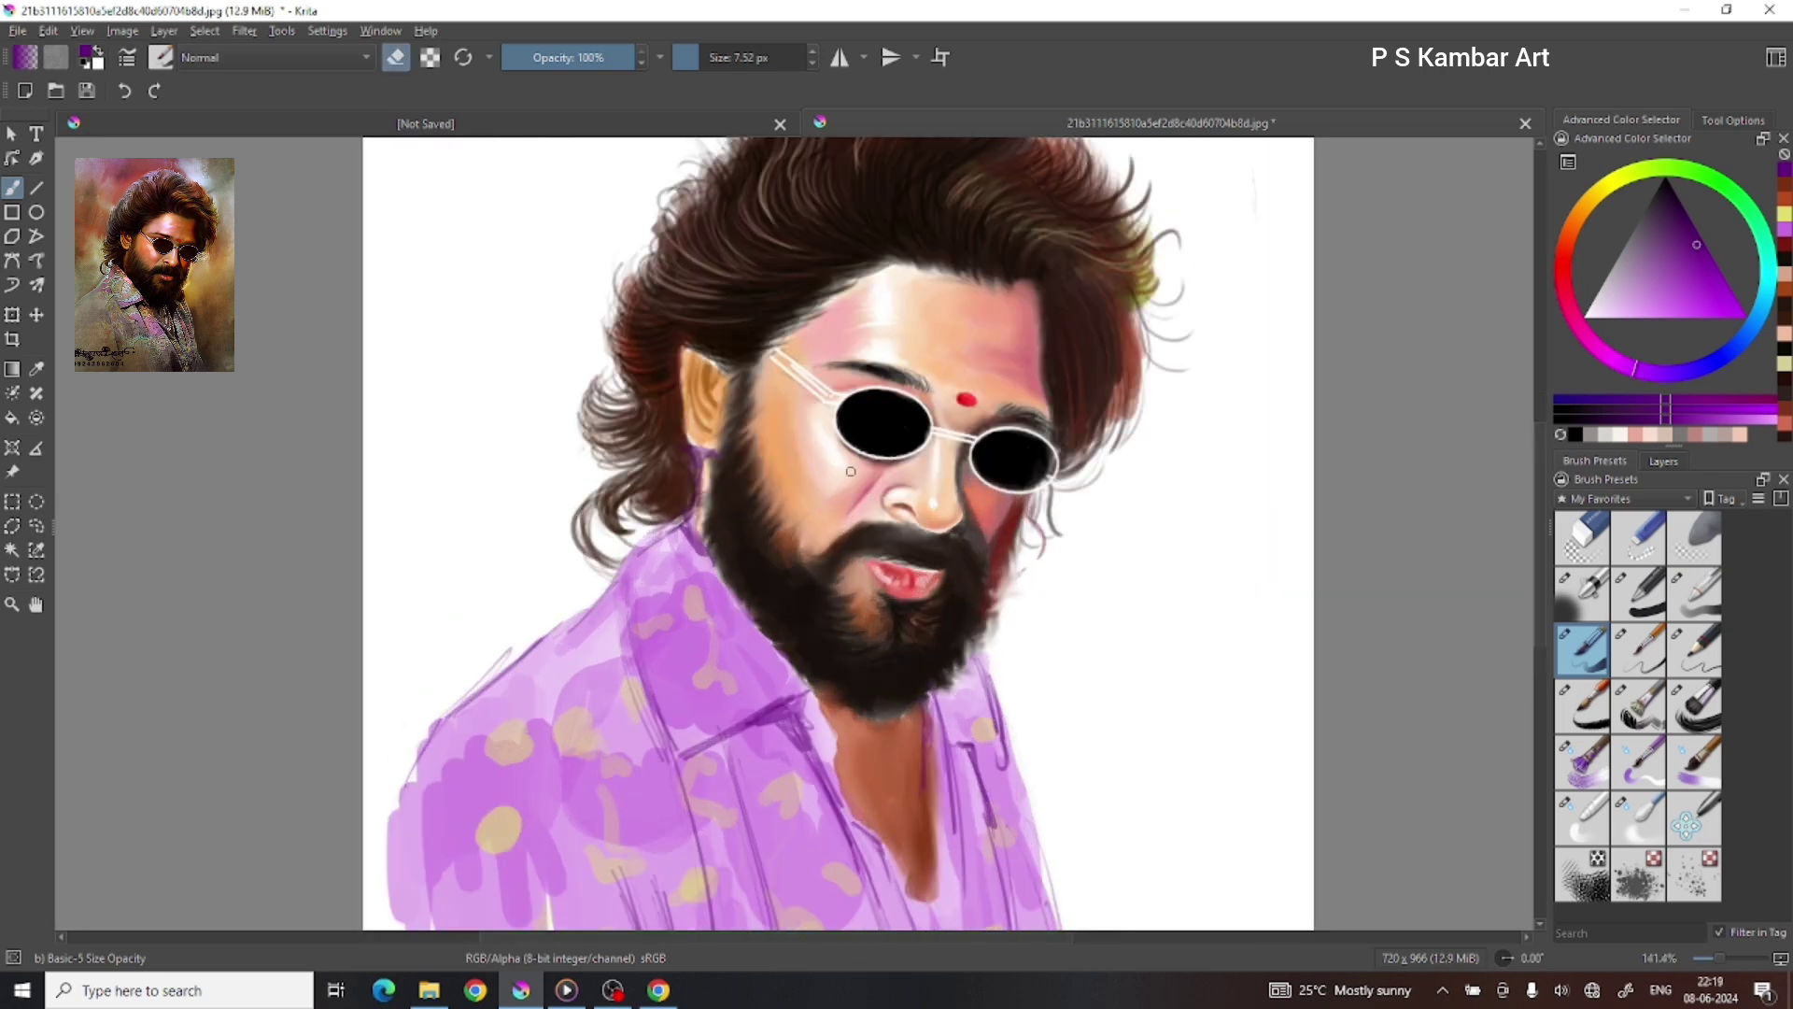
left_click(1582, 761)
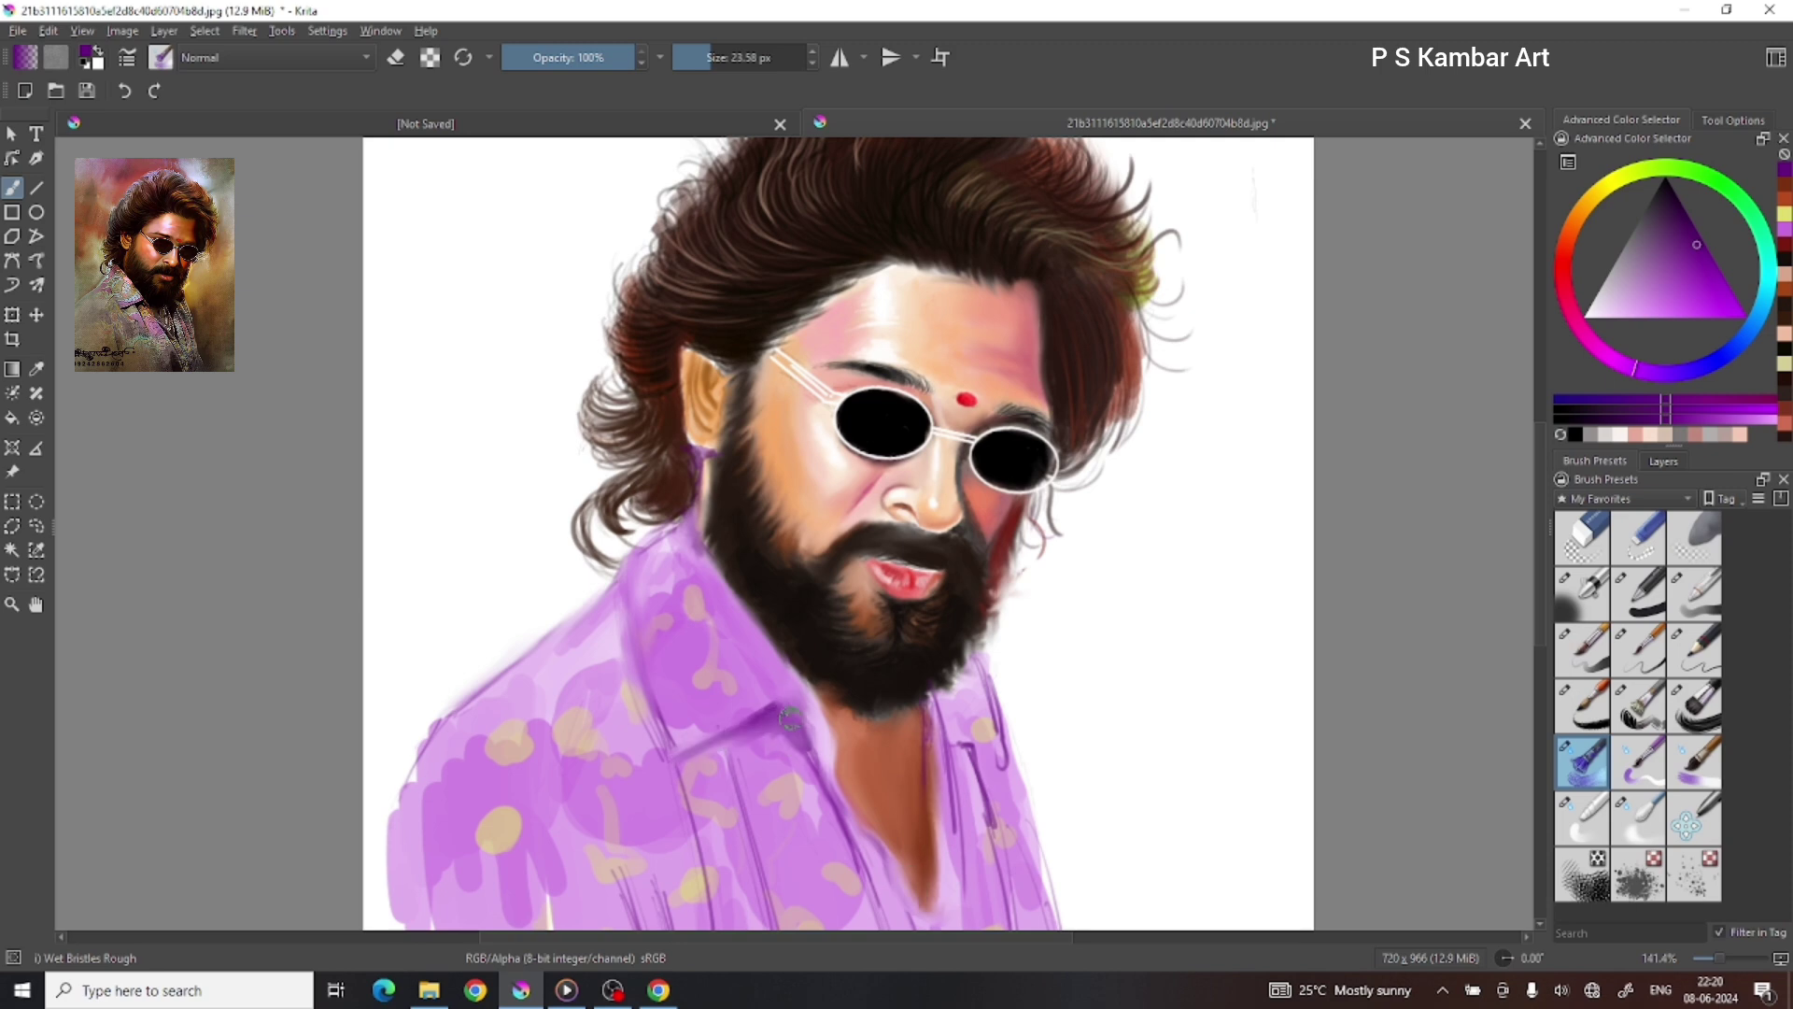
key("minus")
scroll(1108, 608, "down", 2)
Step: Zoom in on the neck, draw a looped white chain down it, and highlight the lips
left_click(1089, 638, "ctrl")
key("slash")
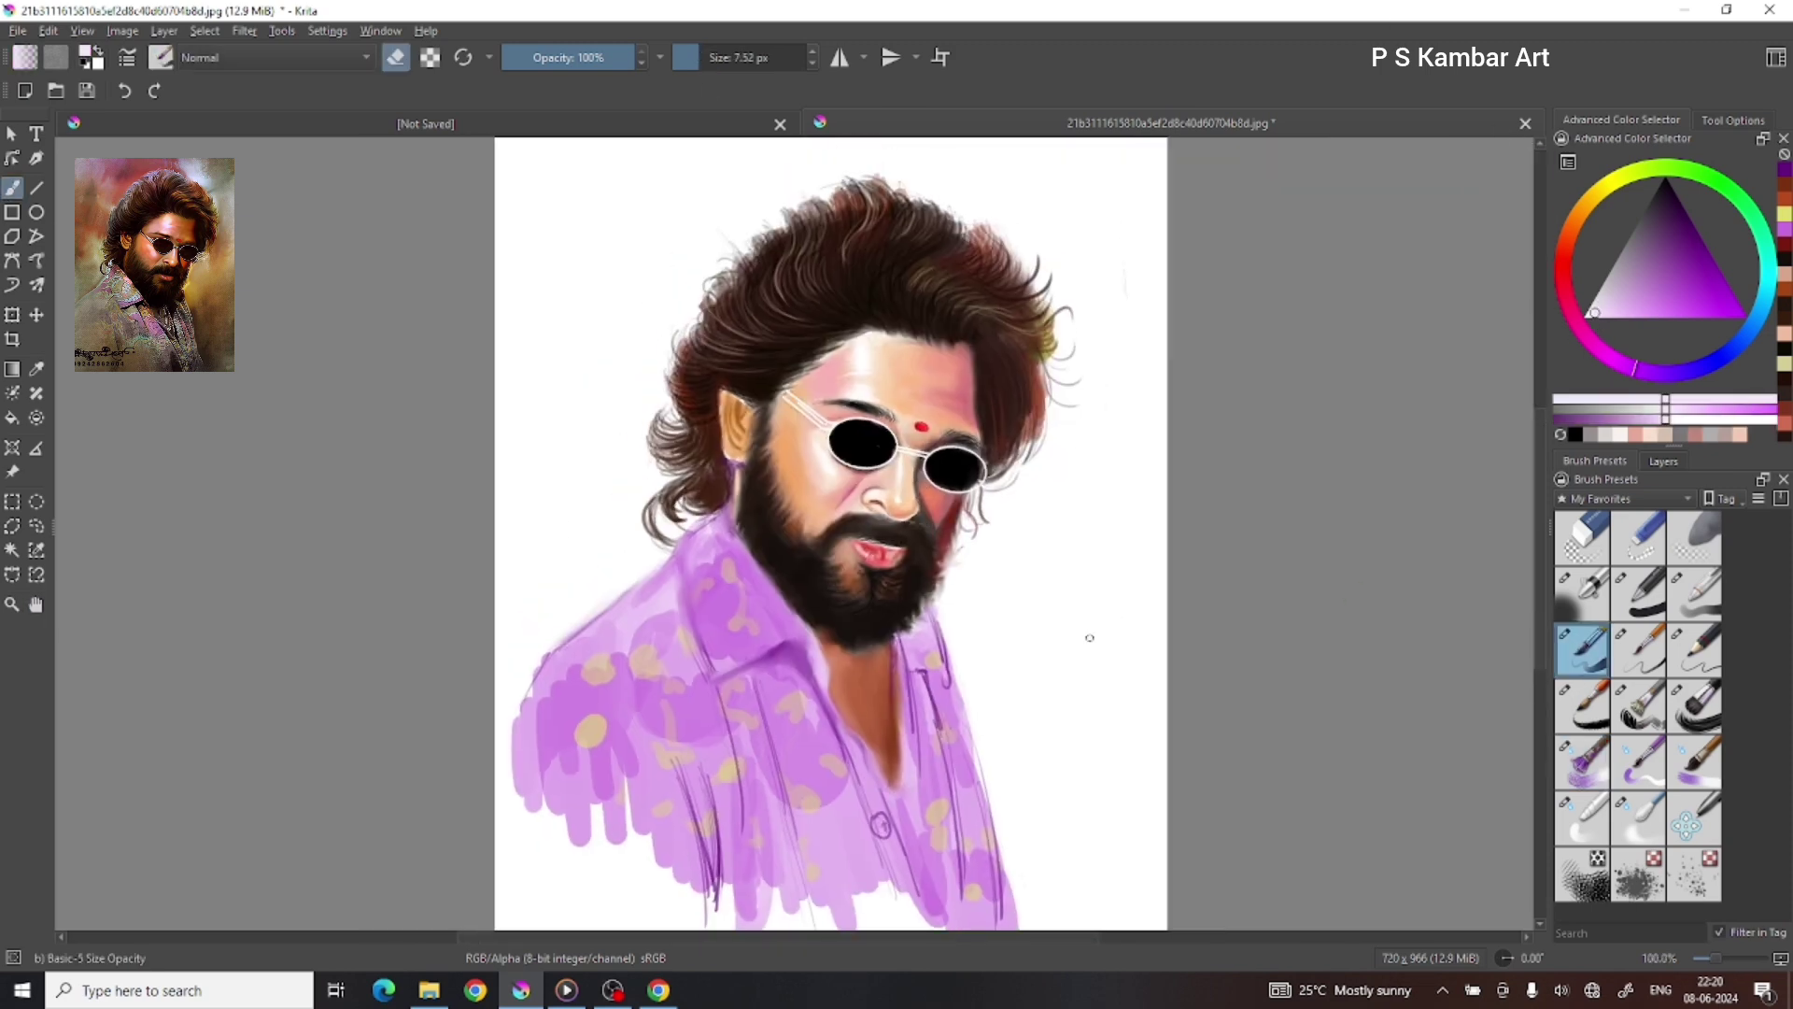
key("plus")
key("plus")
scroll(903, 608, "down", 5)
scroll(903, 608, "up", 2)
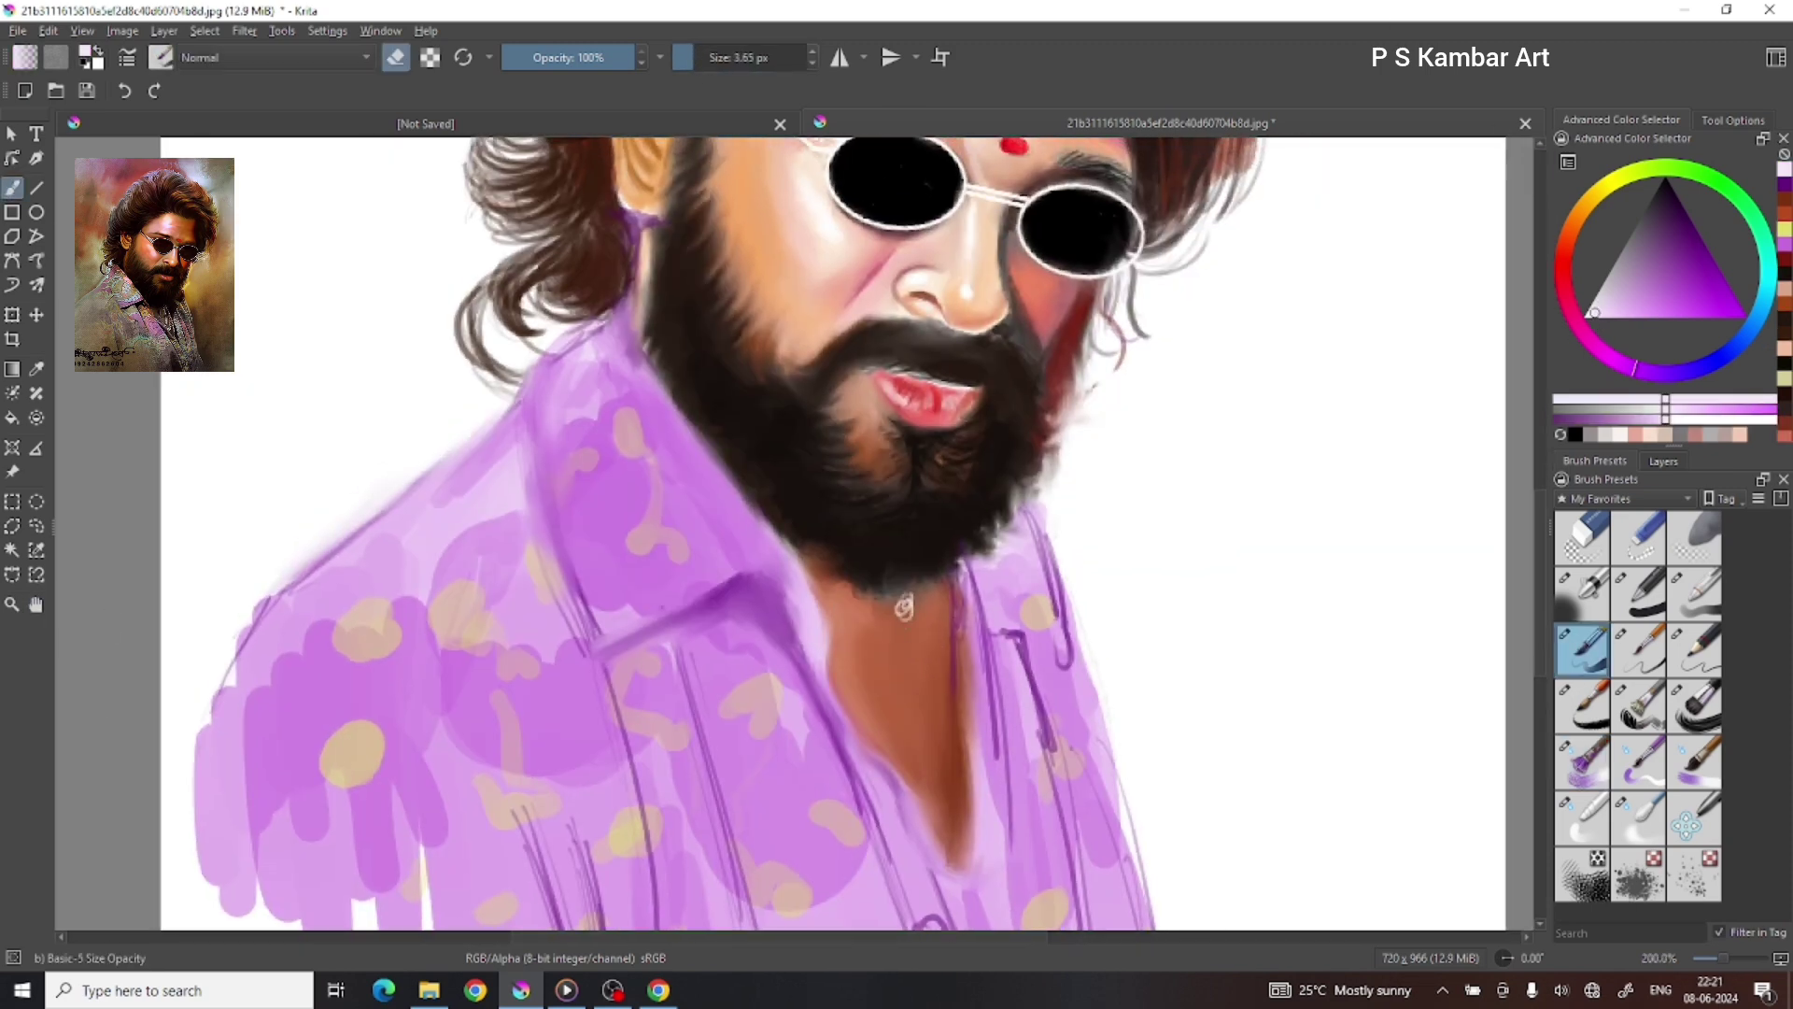
left_click_drag(943, 663, 938, 809)
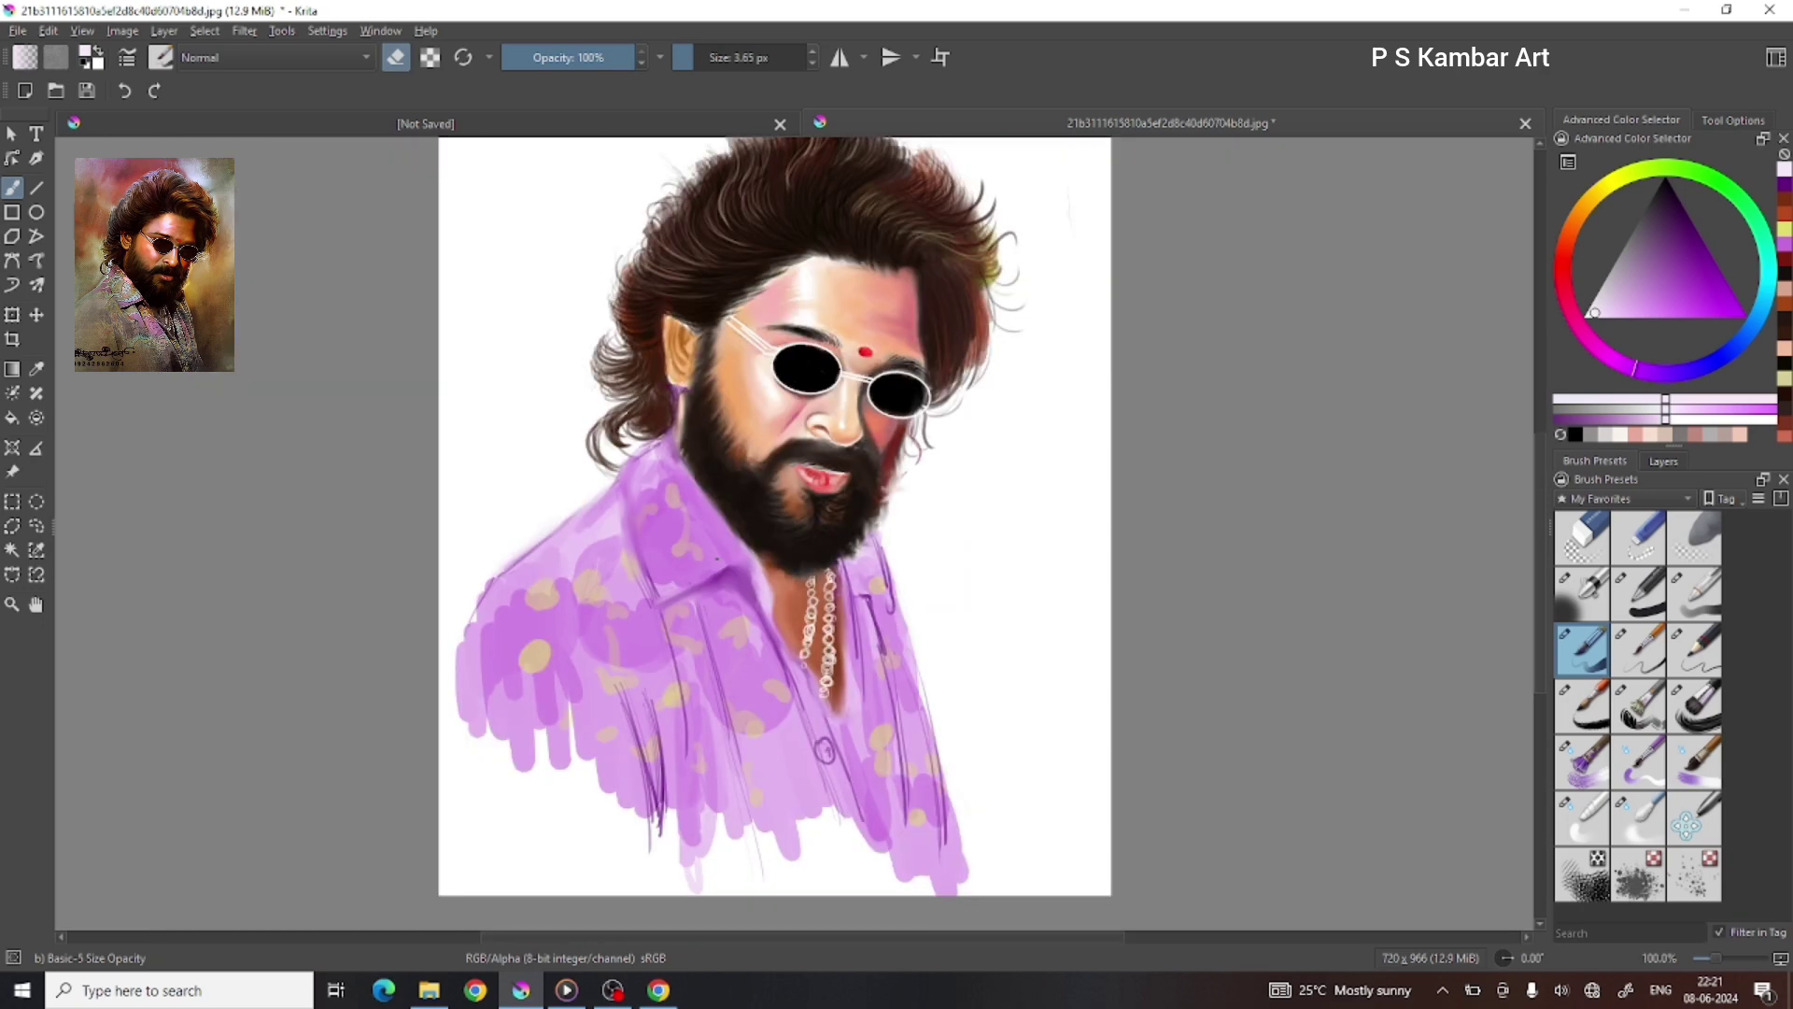
left_click_drag(883, 385, 901, 397)
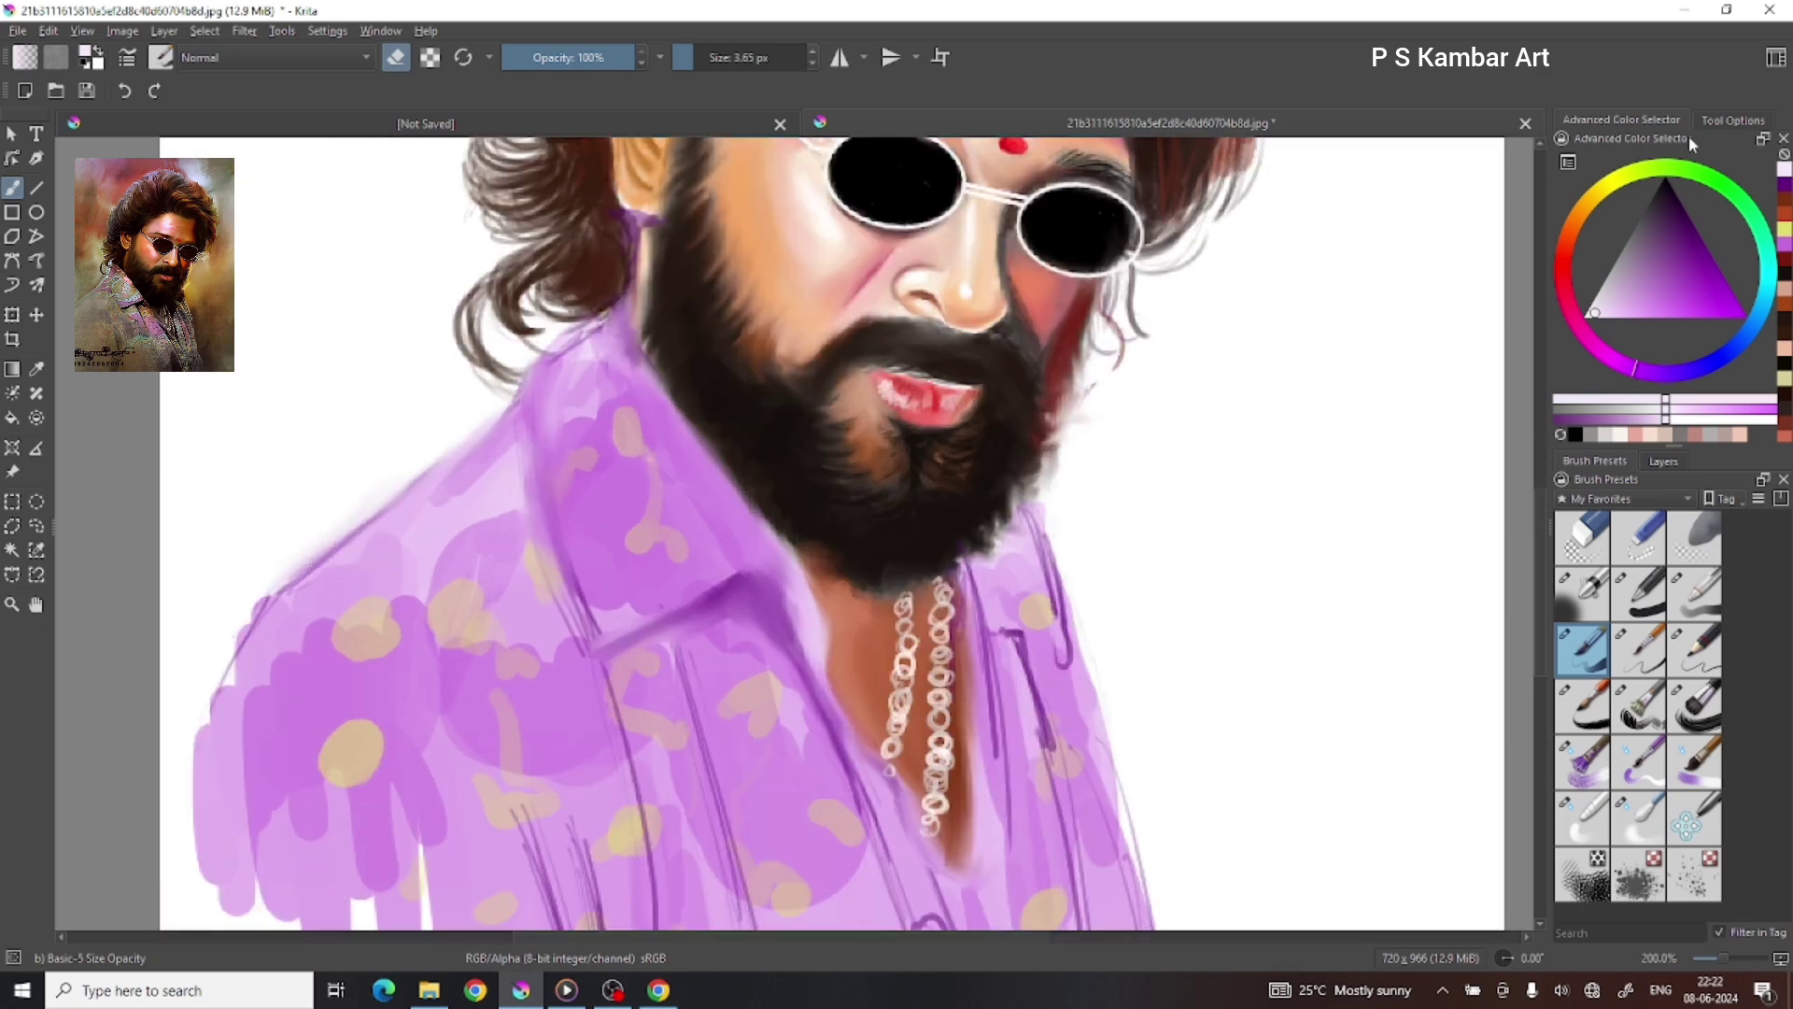
Step: Extend the beard's lower edge with the rough bristle brush and lighten the jaw edge
left_click(1583, 761)
left_click_drag(898, 517, 904, 603)
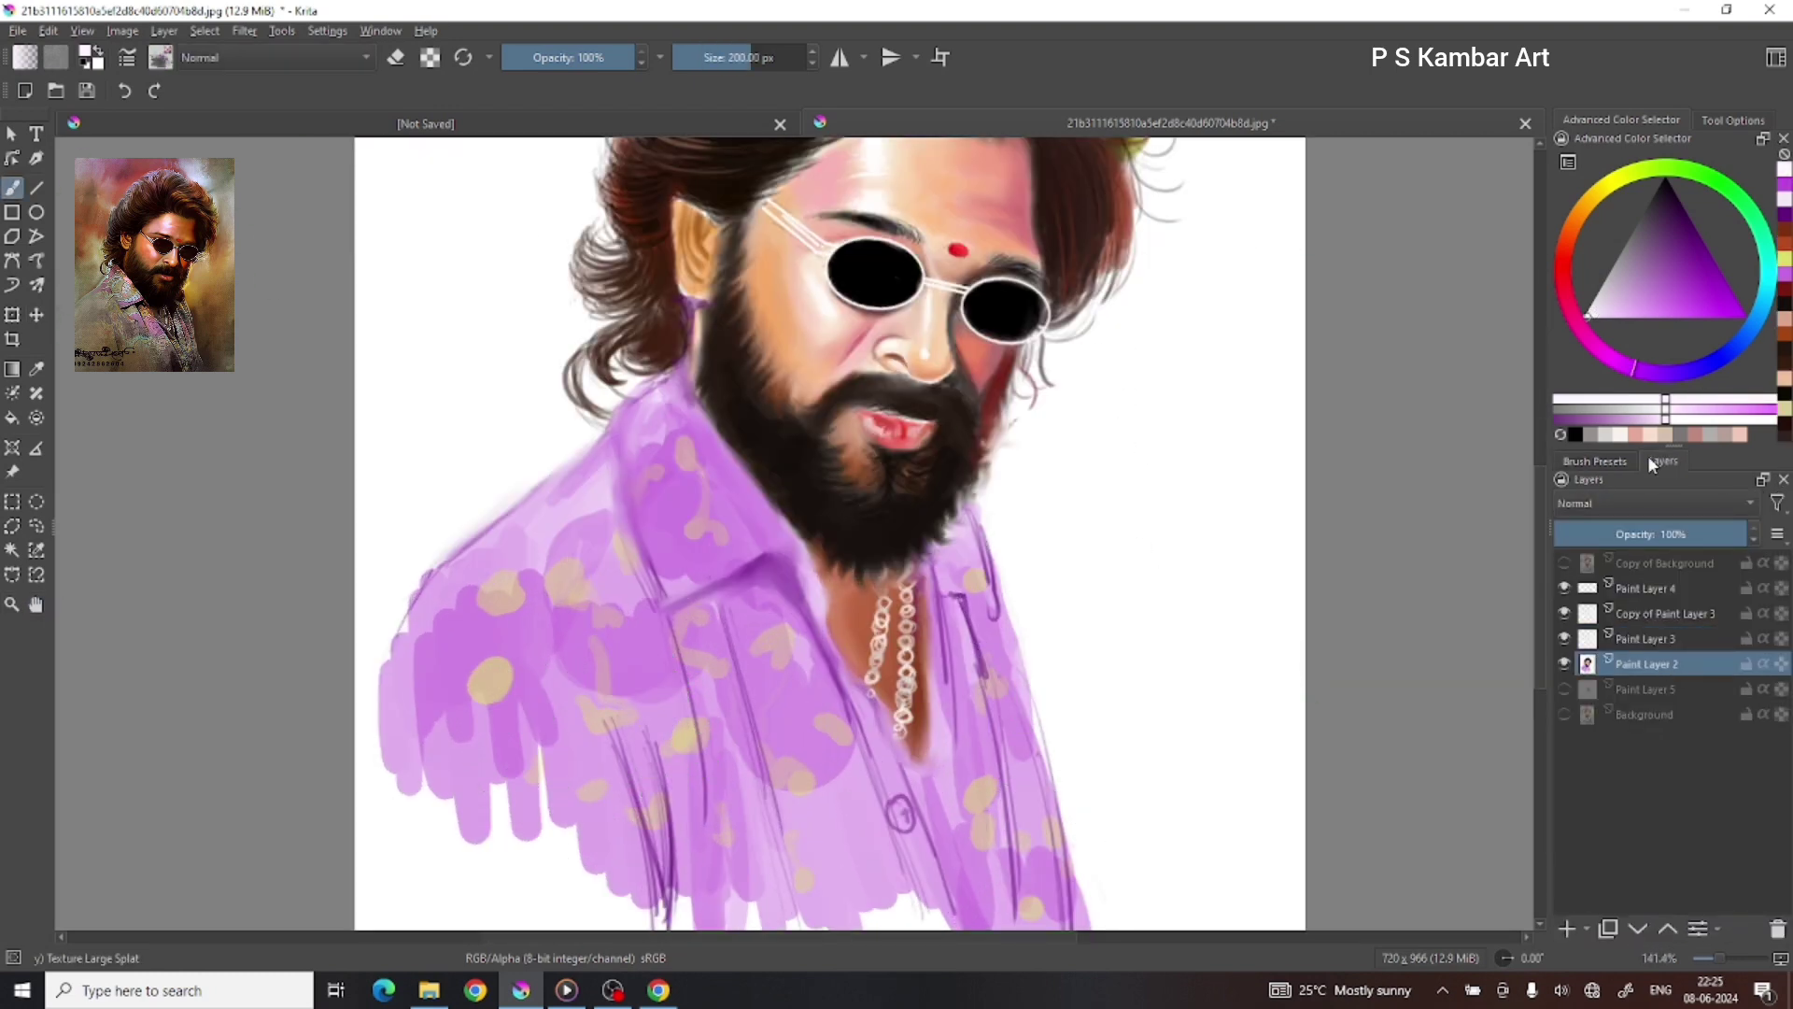
left_click(1596, 461)
left_click(1582, 761)
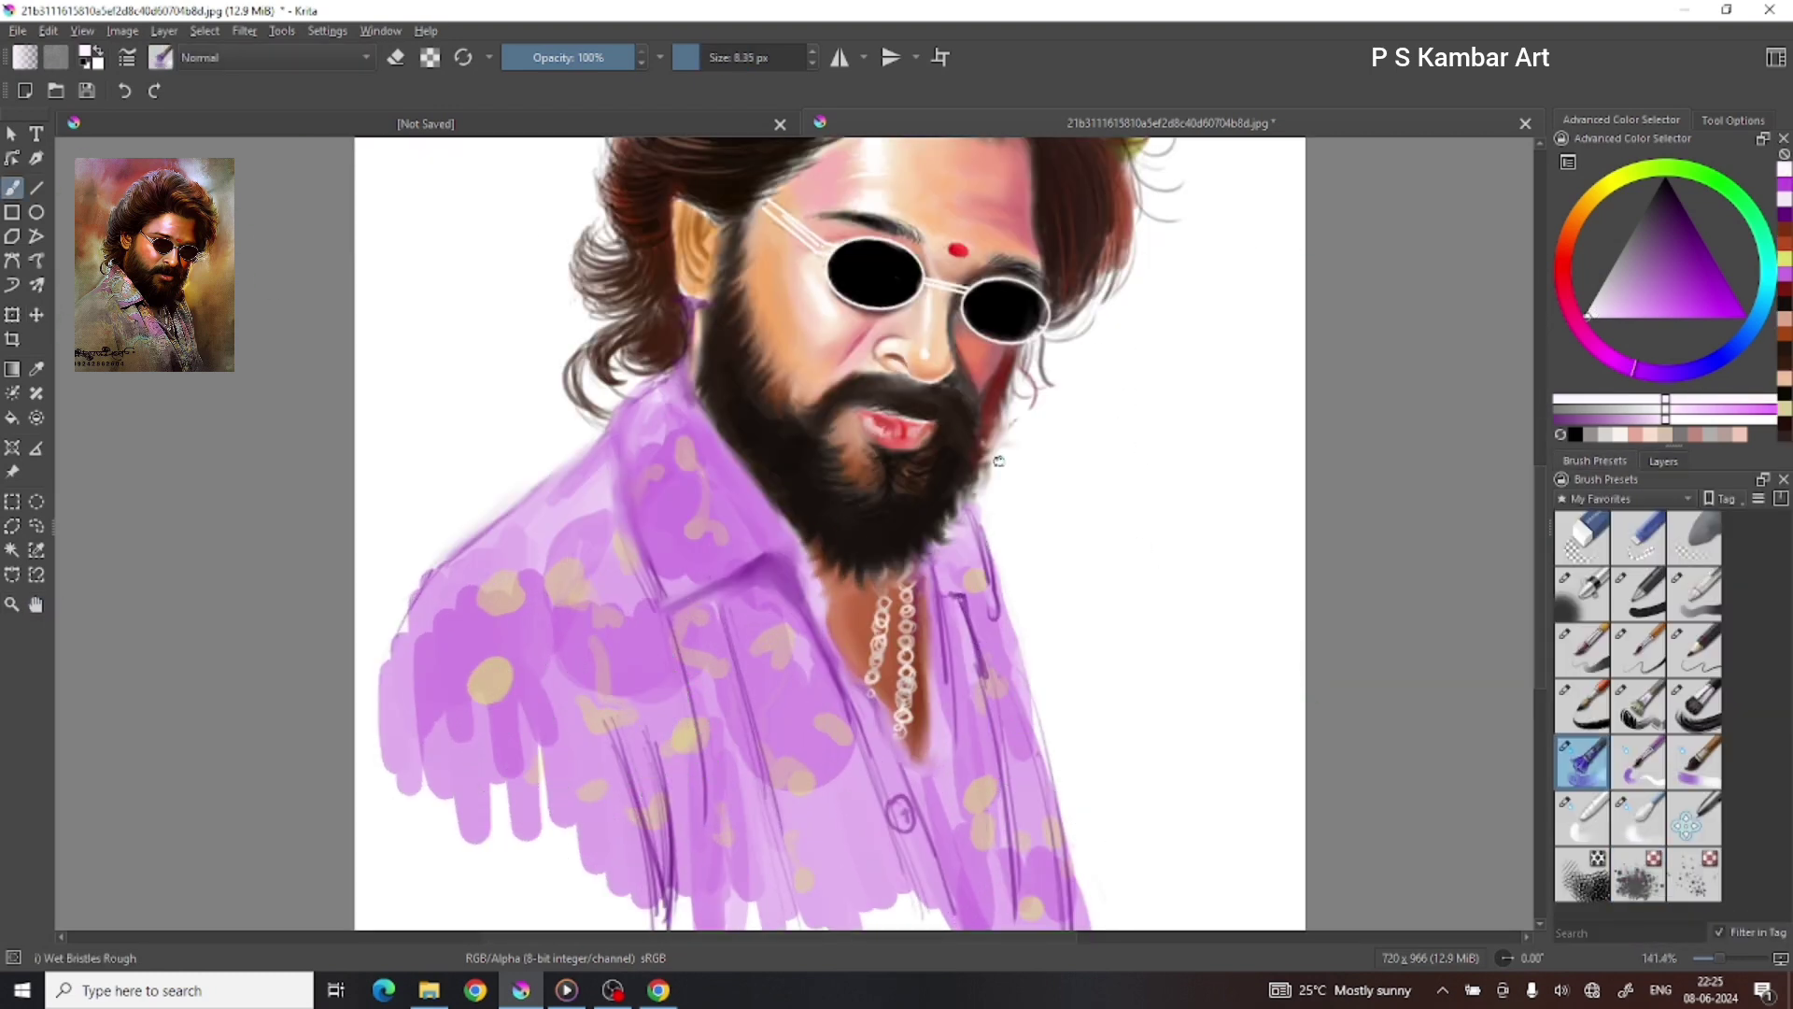
left_click_drag(1027, 366, 996, 446)
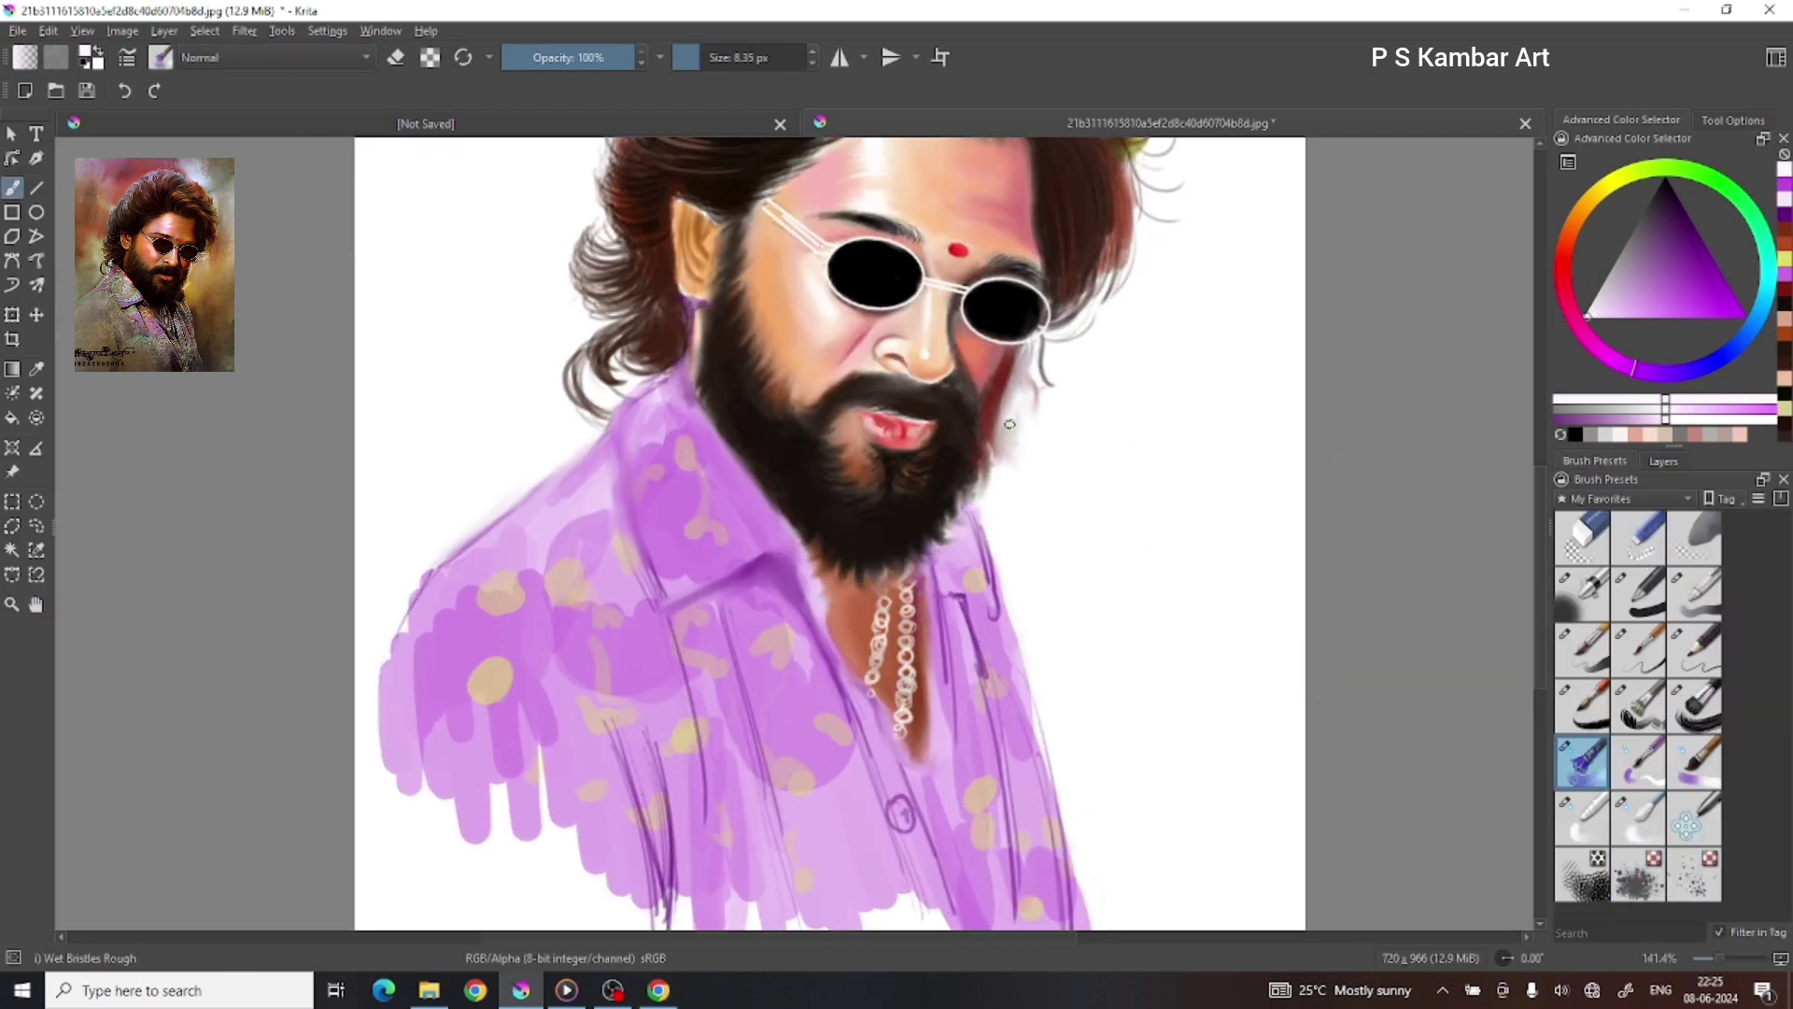
left_click(1582, 649)
left_click_drag(1037, 355, 1005, 449)
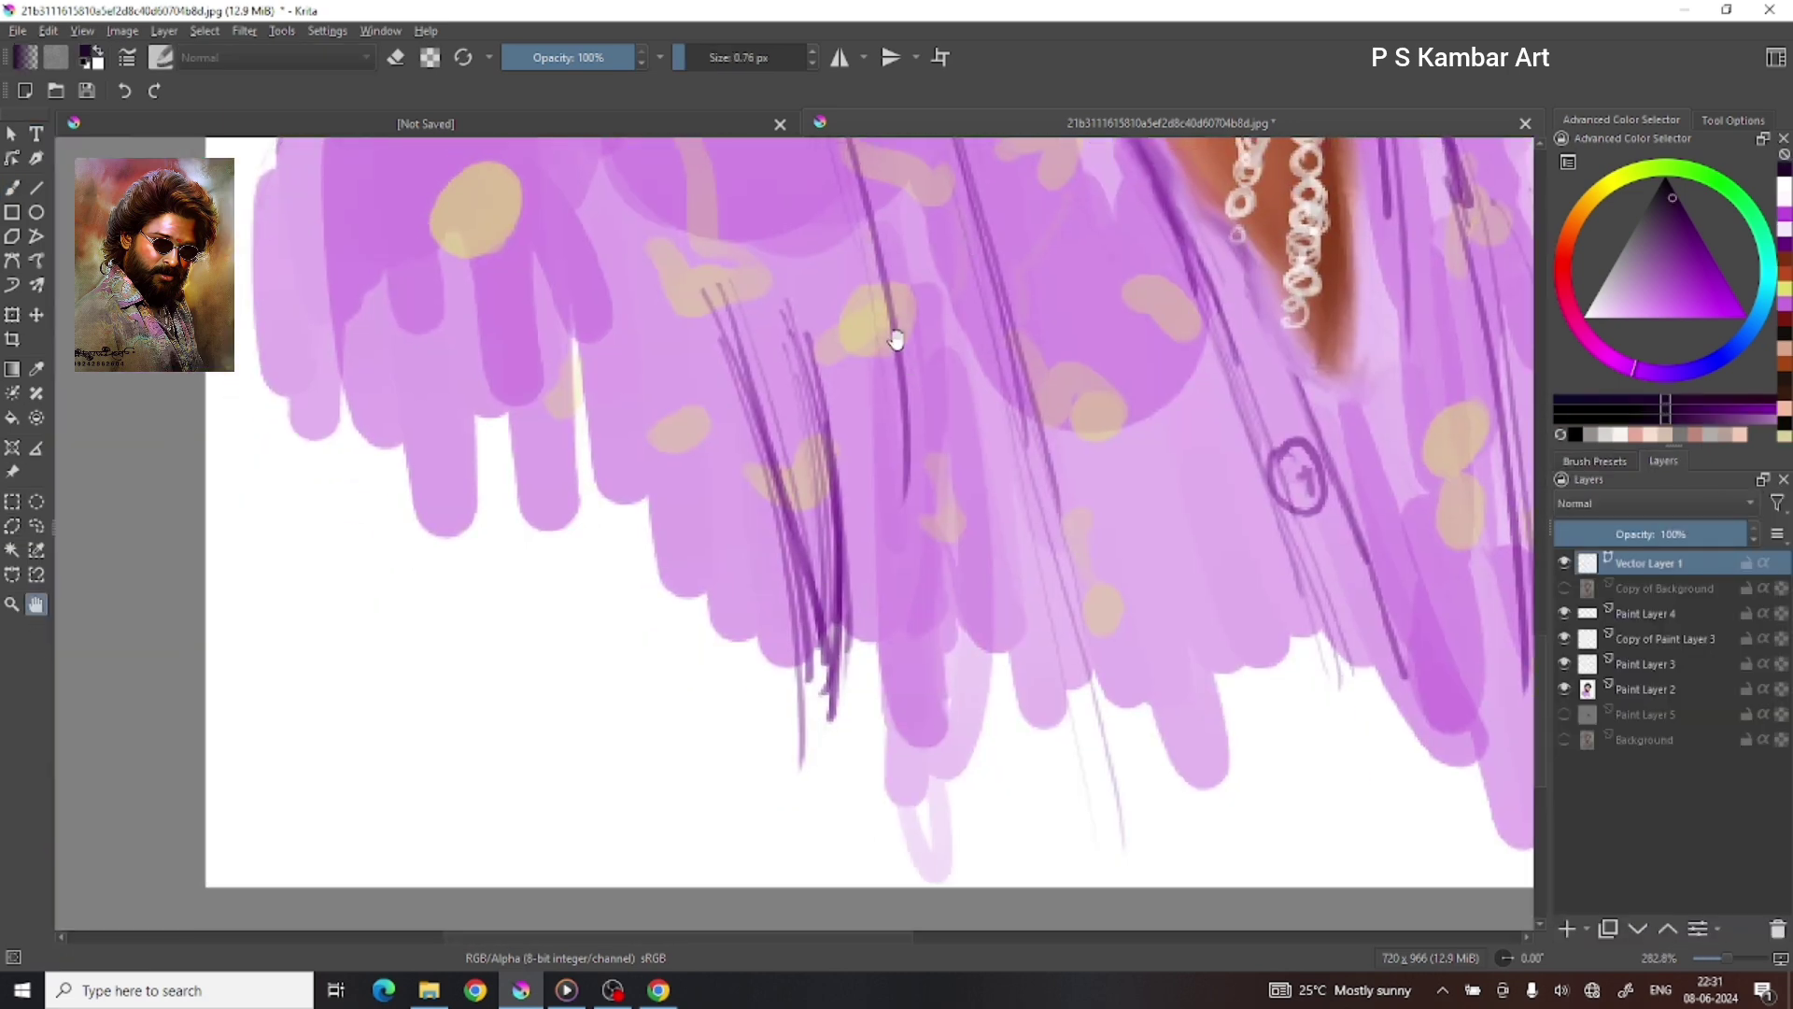
Step: On Paint Layer 3, handwrite 'P.S. Kambar ART', underline it, and write '2024' below
left_click(12, 188)
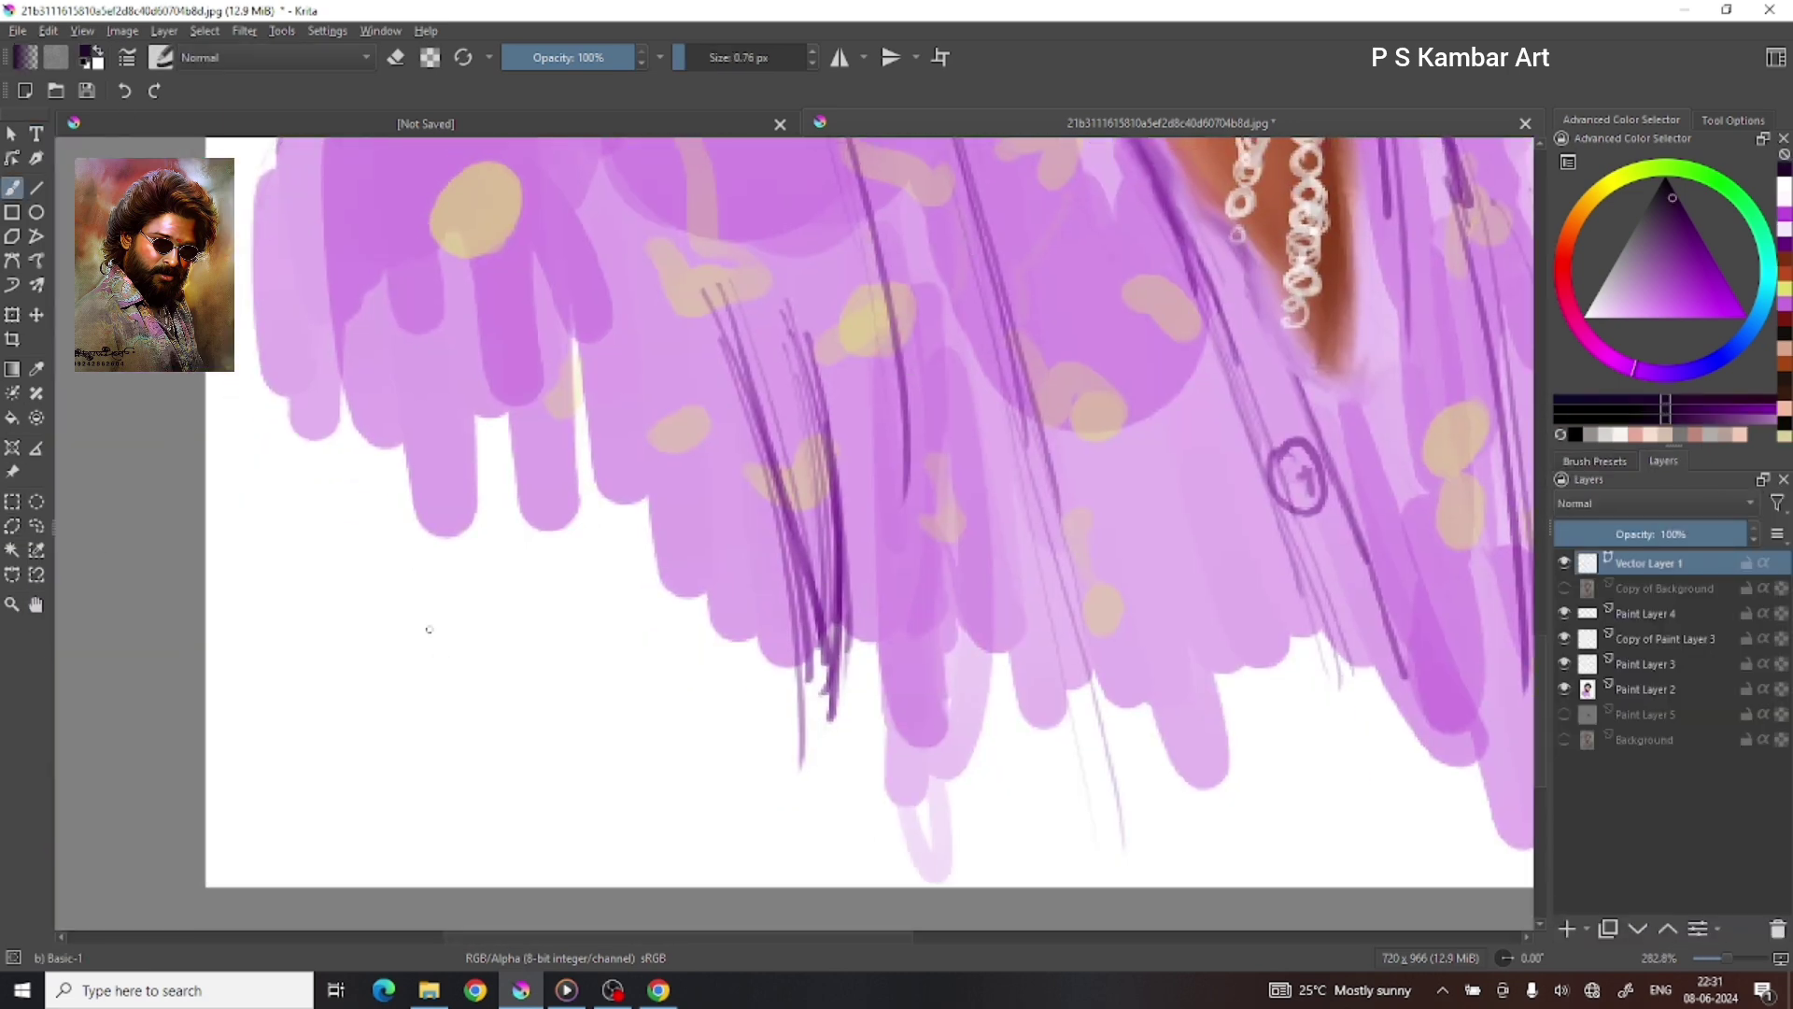
left_click(1644, 664)
left_click_drag(449, 581, 489, 578)
left_click_drag(462, 581, 460, 643)
mouse_move(598, 577)
left_mouse_down()
mouse_move(829, 617)
mouse_move(1037, 624)
left_mouse_up()
left_click_drag(652, 667, 867, 663)
mouse_move(630, 720)
left_mouse_down()
mouse_move(663, 760)
mouse_move(762, 747)
left_mouse_up()
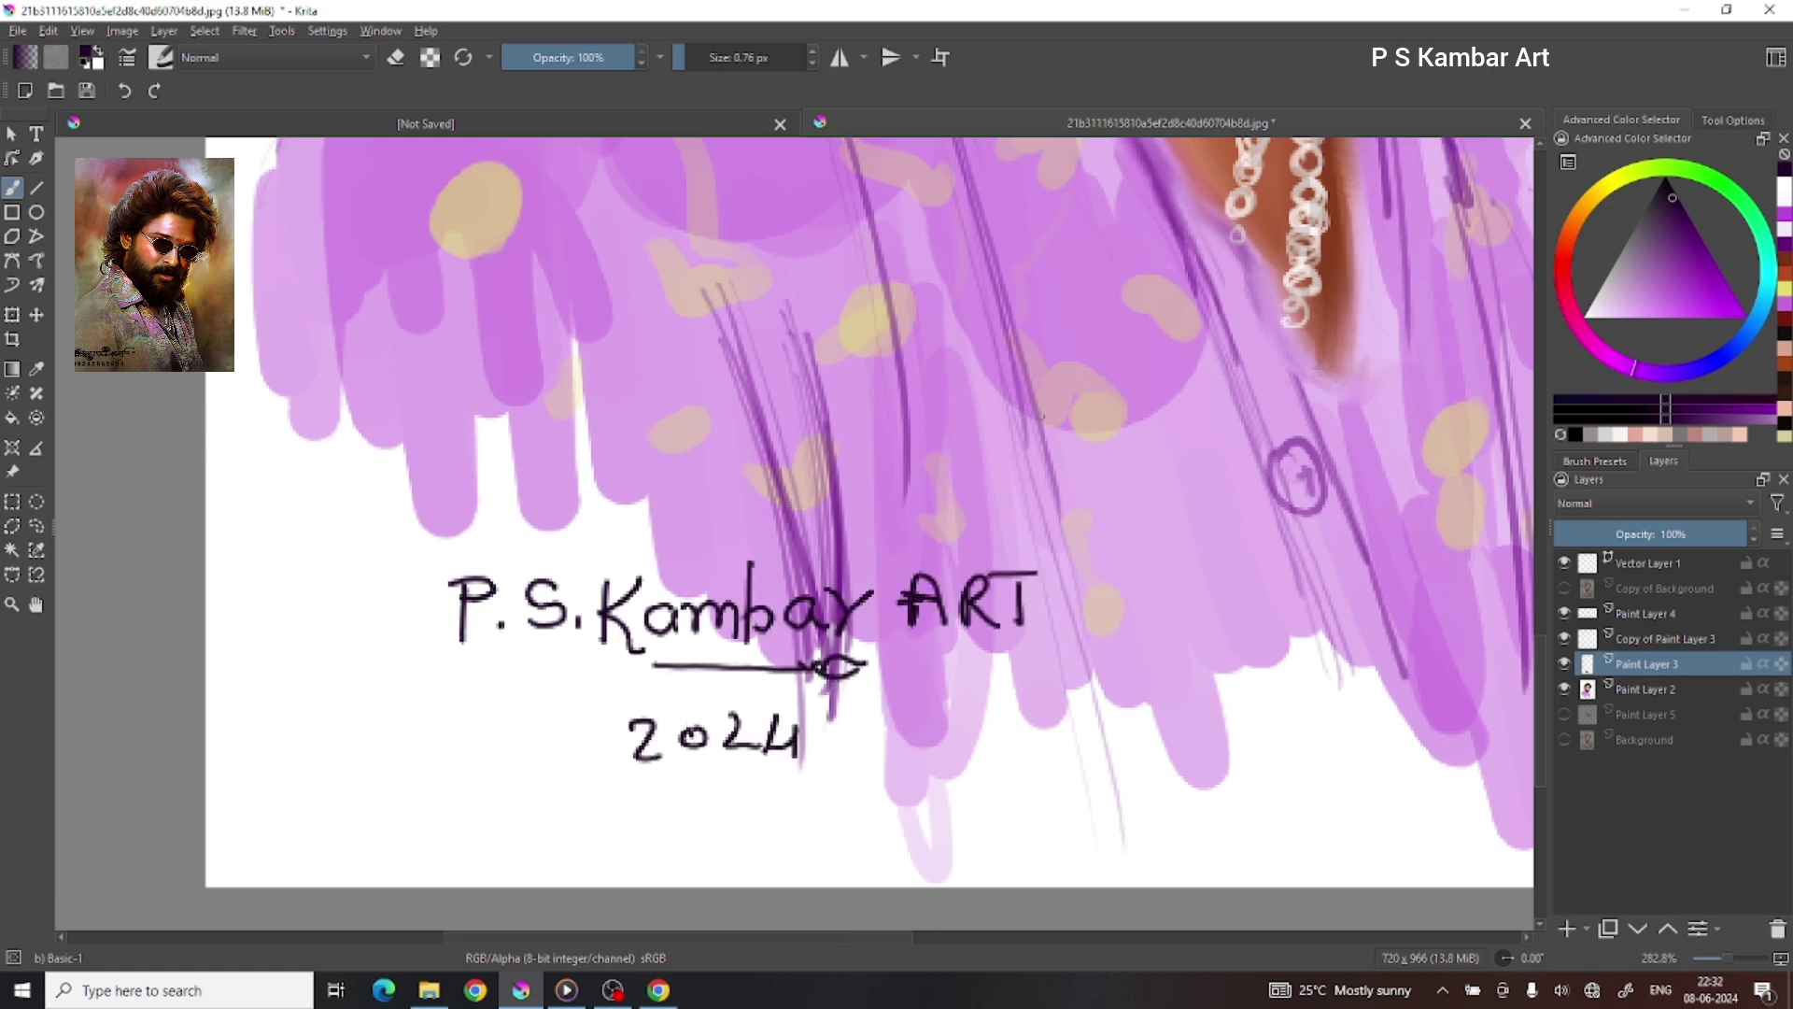